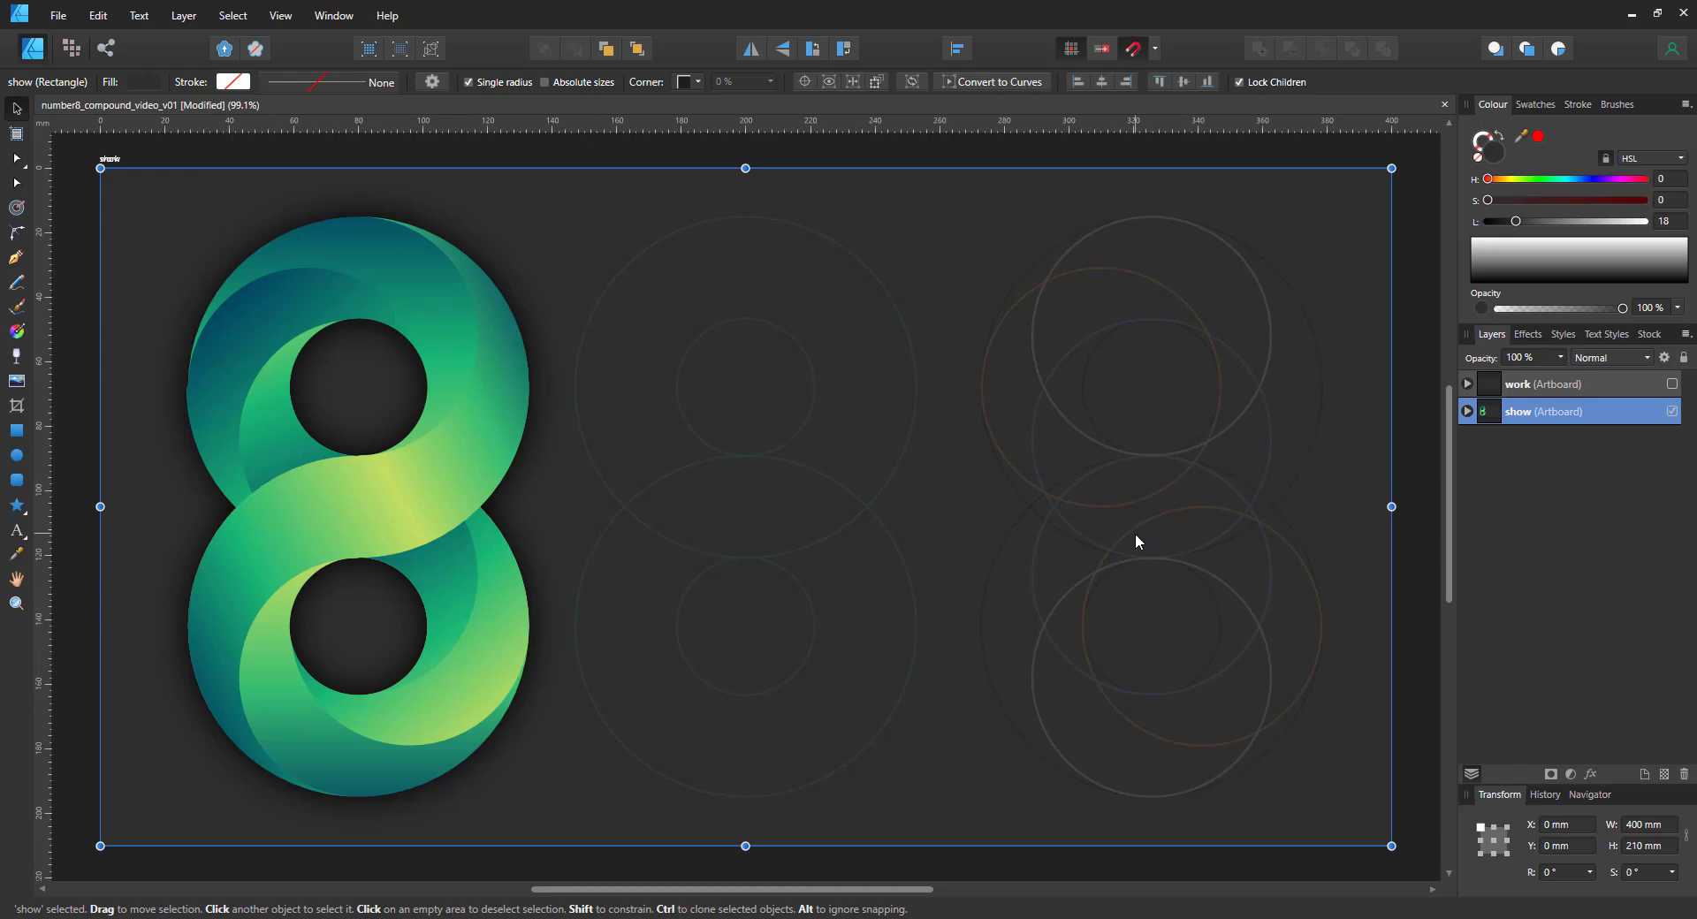
# Step: Expand the show artboard and its third group to list the six compound swirl shapes
pyautogui.click(1467, 411)
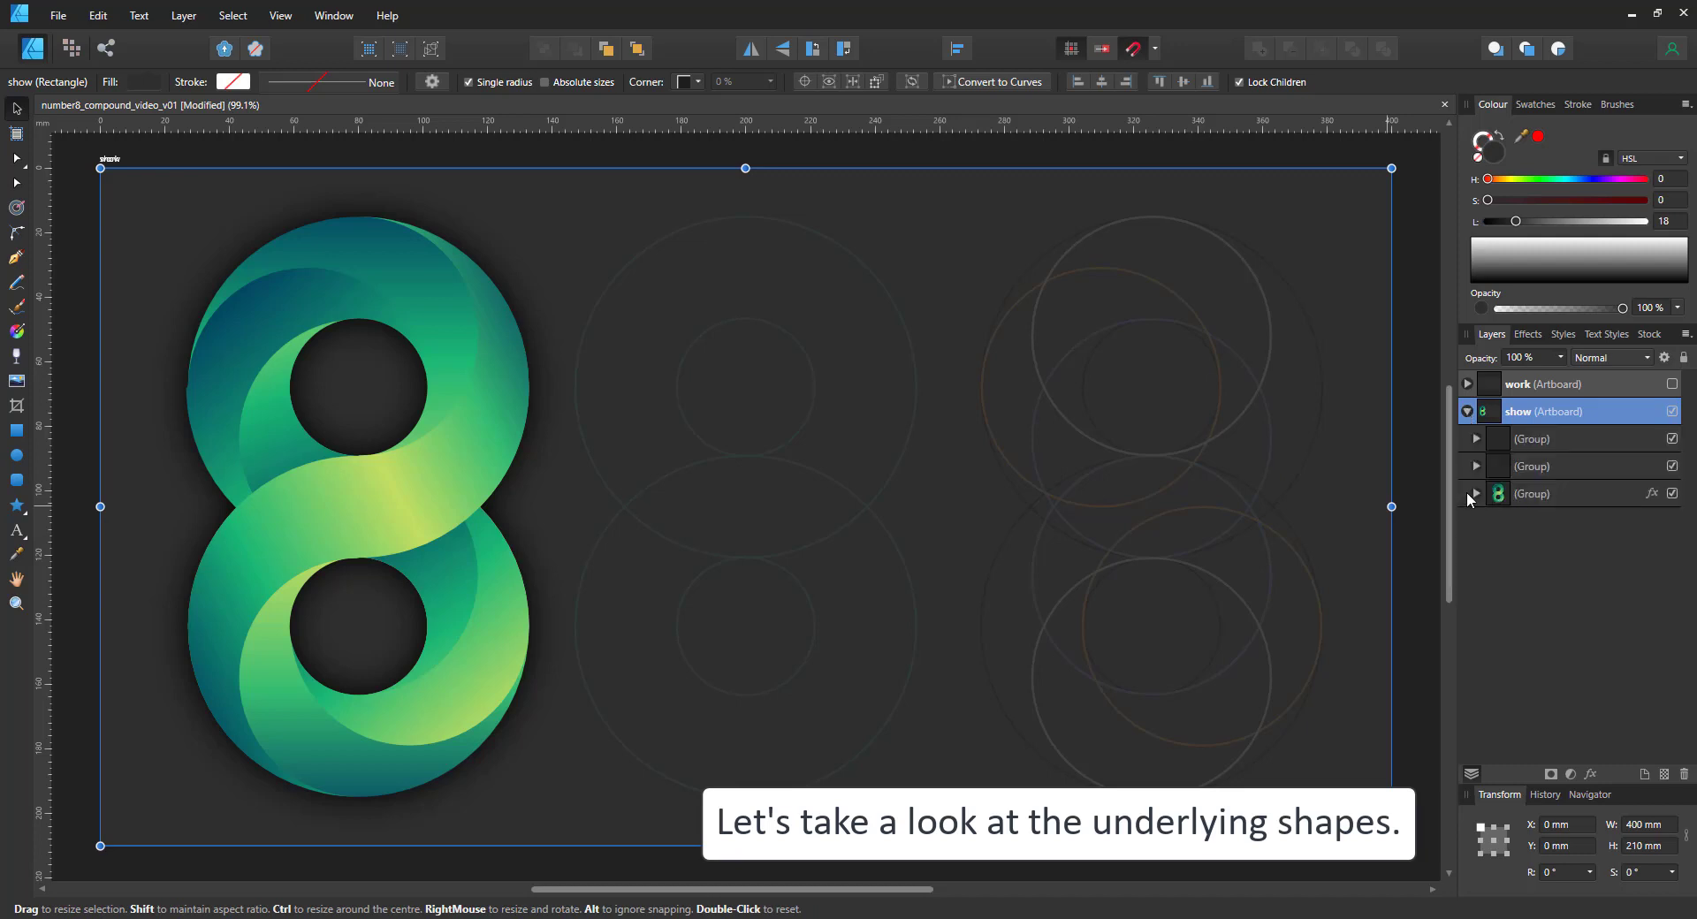
pyautogui.click(1476, 492)
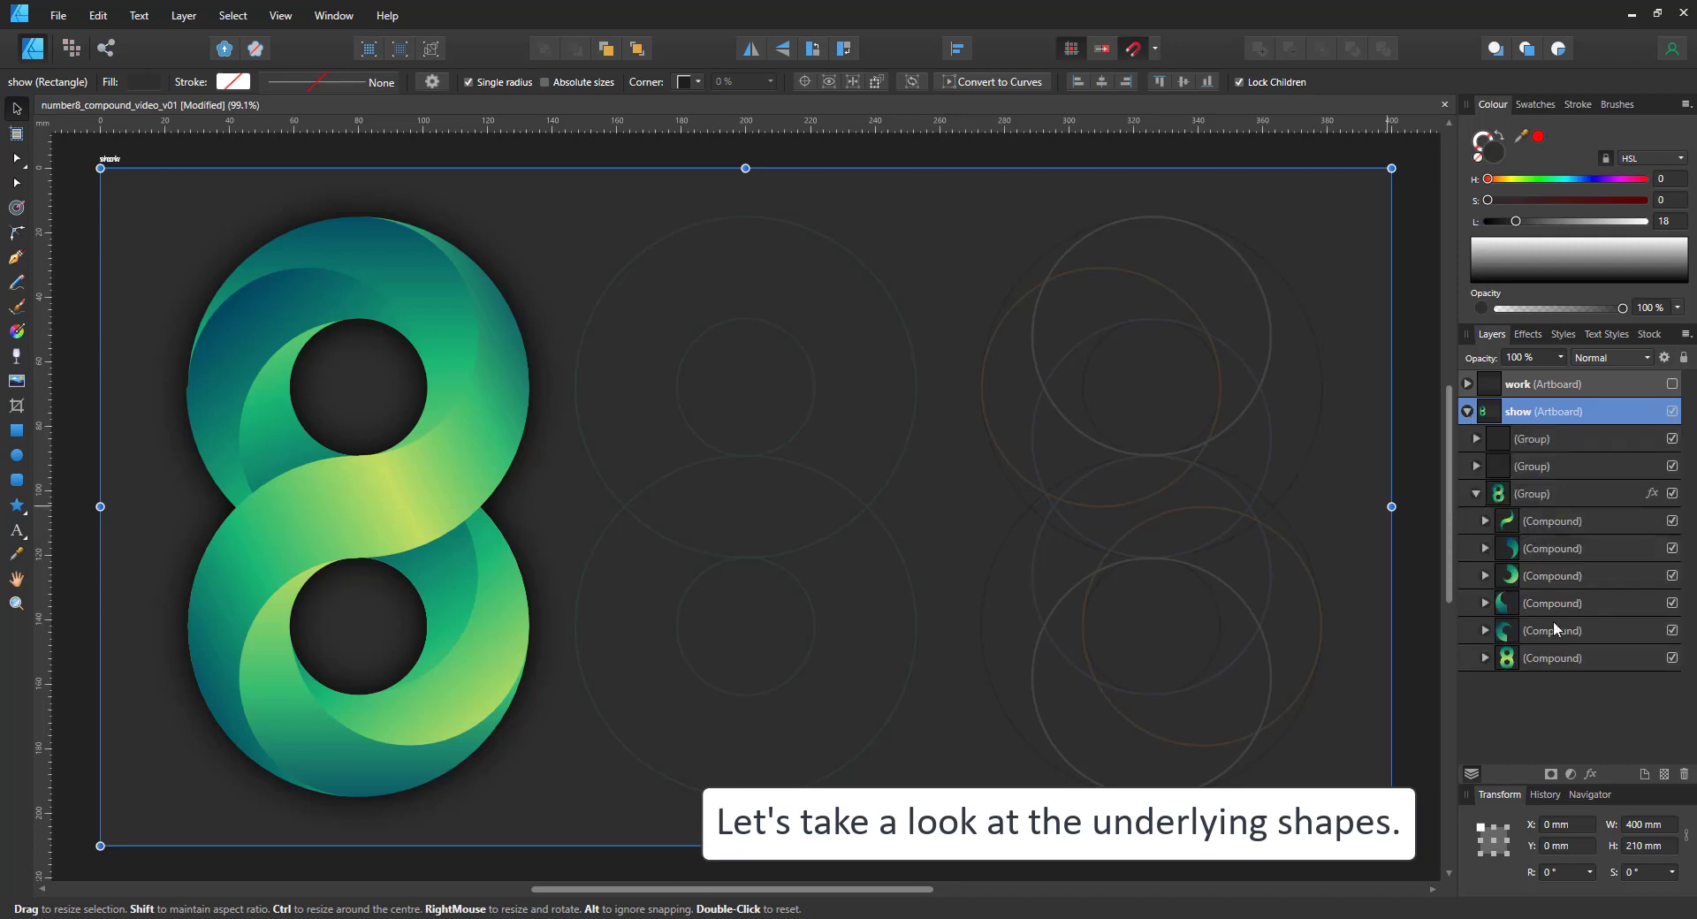
# Step: Hide the first, second, fourth and fifth compound swirl shapes
pyautogui.click(1673, 630)
pyautogui.click(1673, 603)
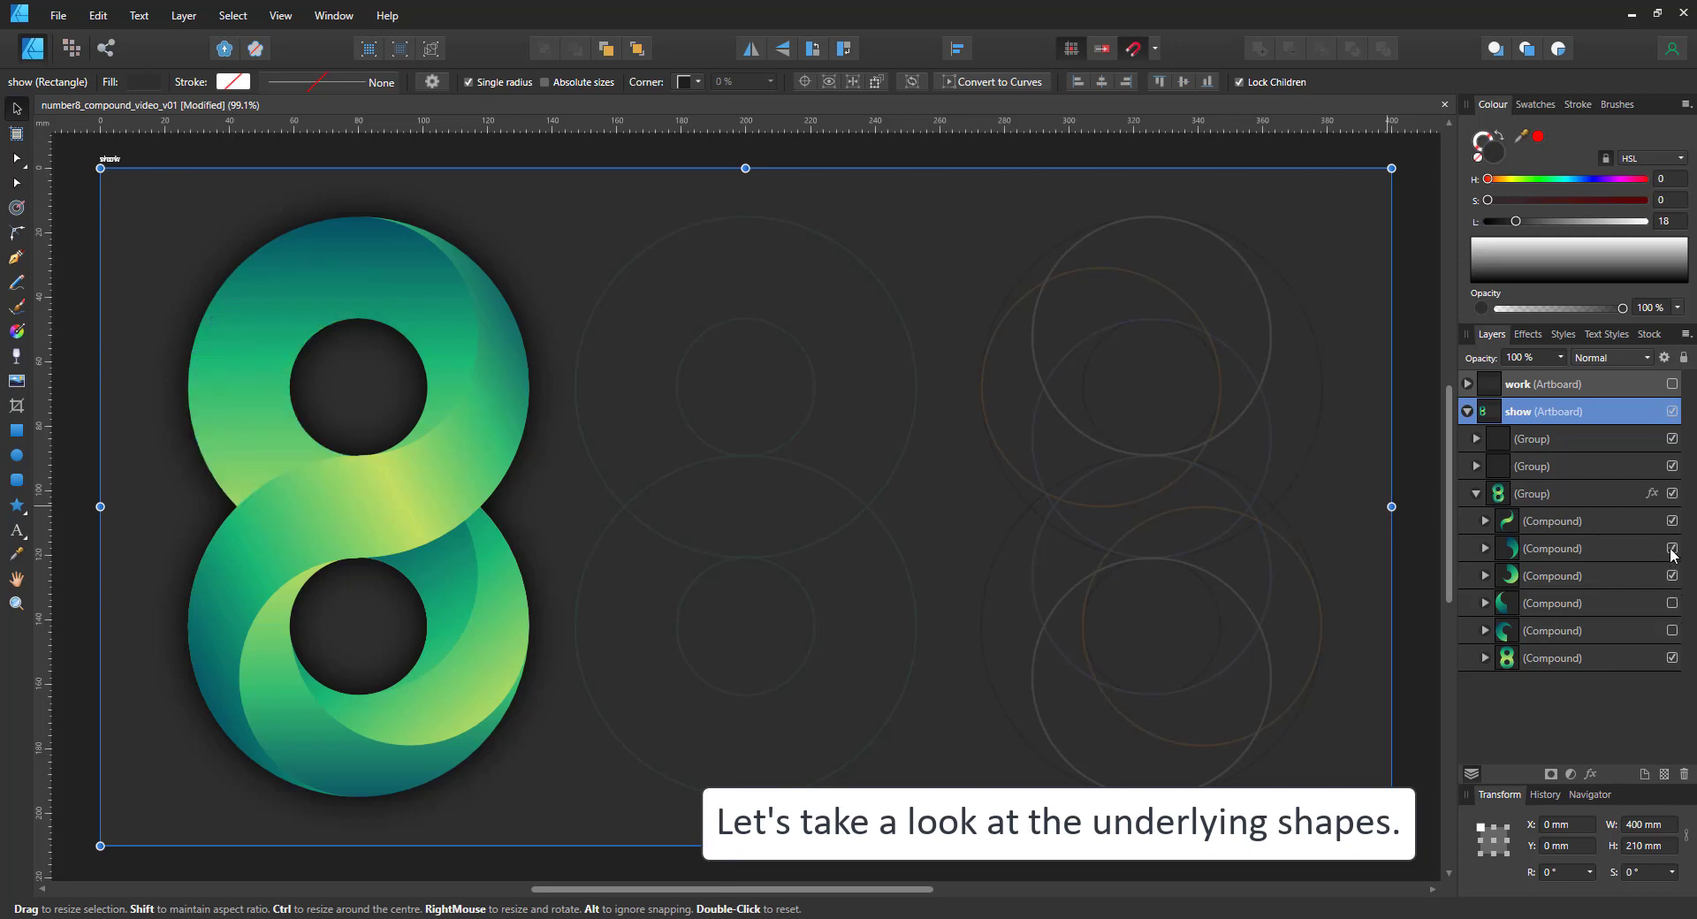
pyautogui.click(1673, 548)
pyautogui.click(1672, 520)
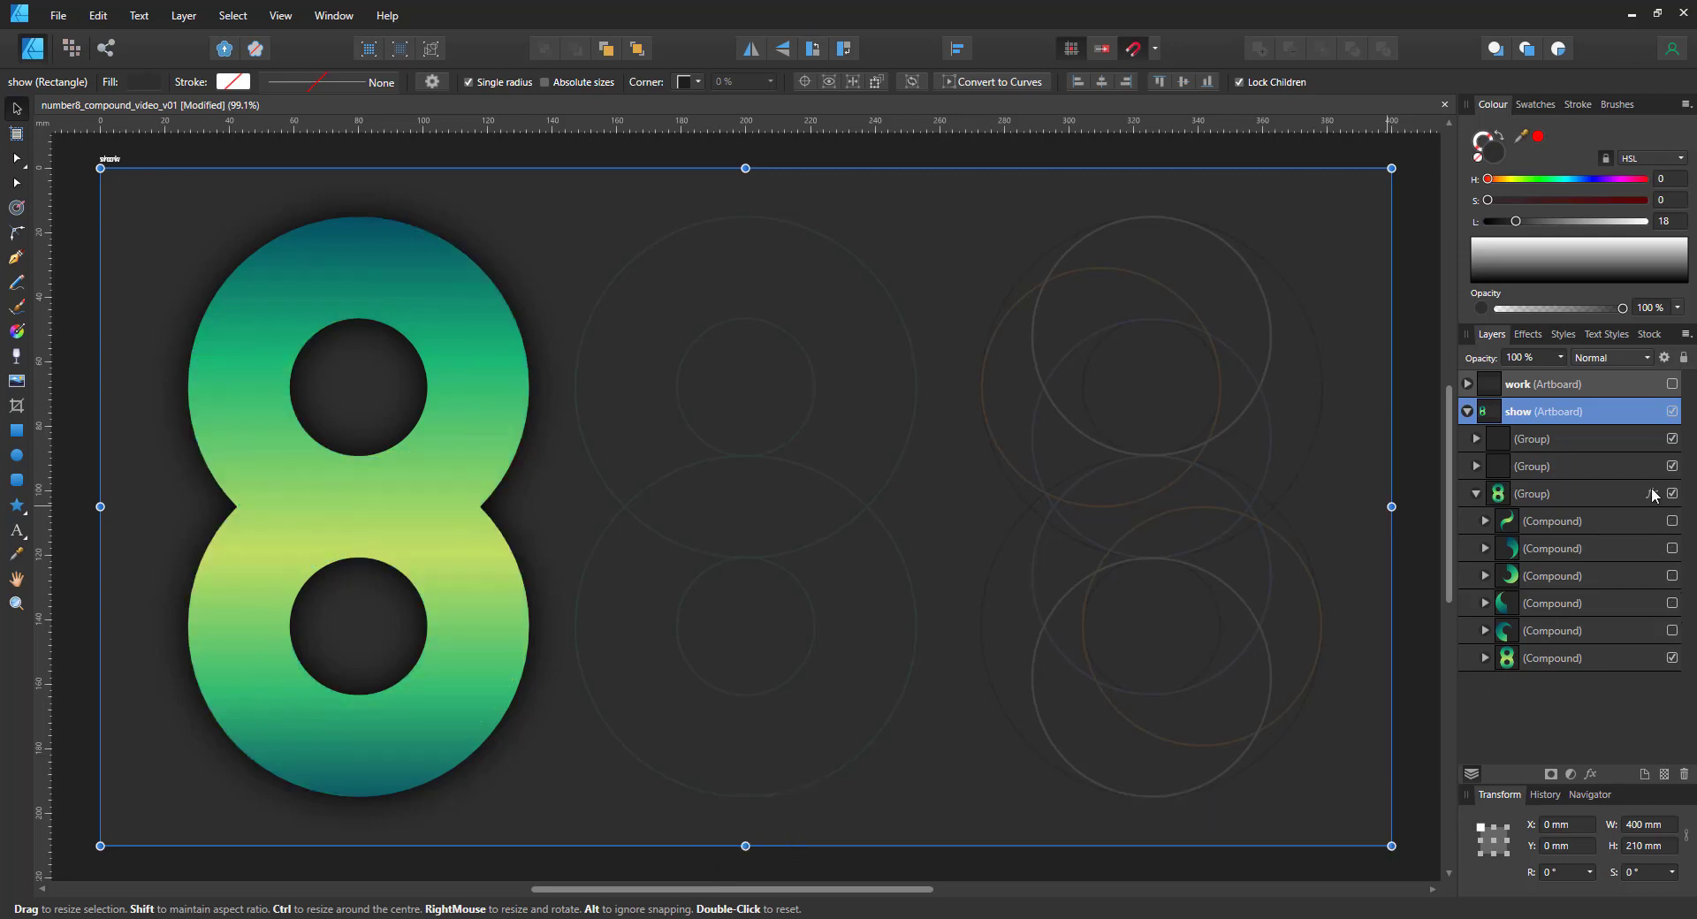
# Step: Make all compound shapes visible again, collapse their group and expand the middle circles group
pyautogui.click(1672, 630)
pyautogui.click(1673, 603)
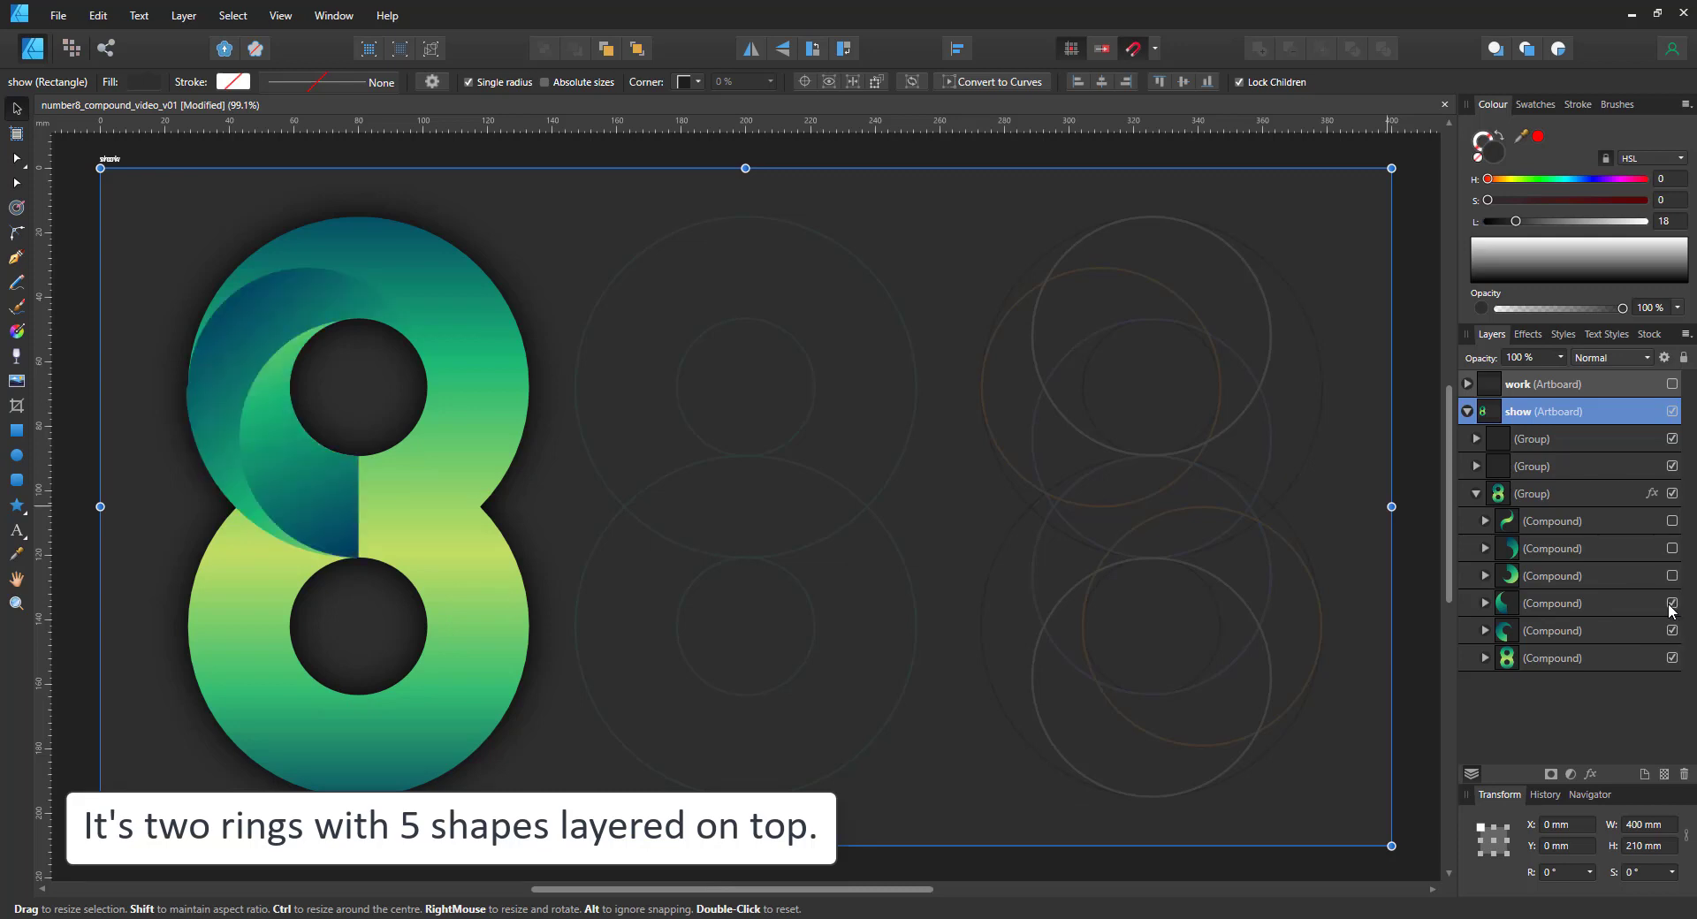
pyautogui.click(1672, 575)
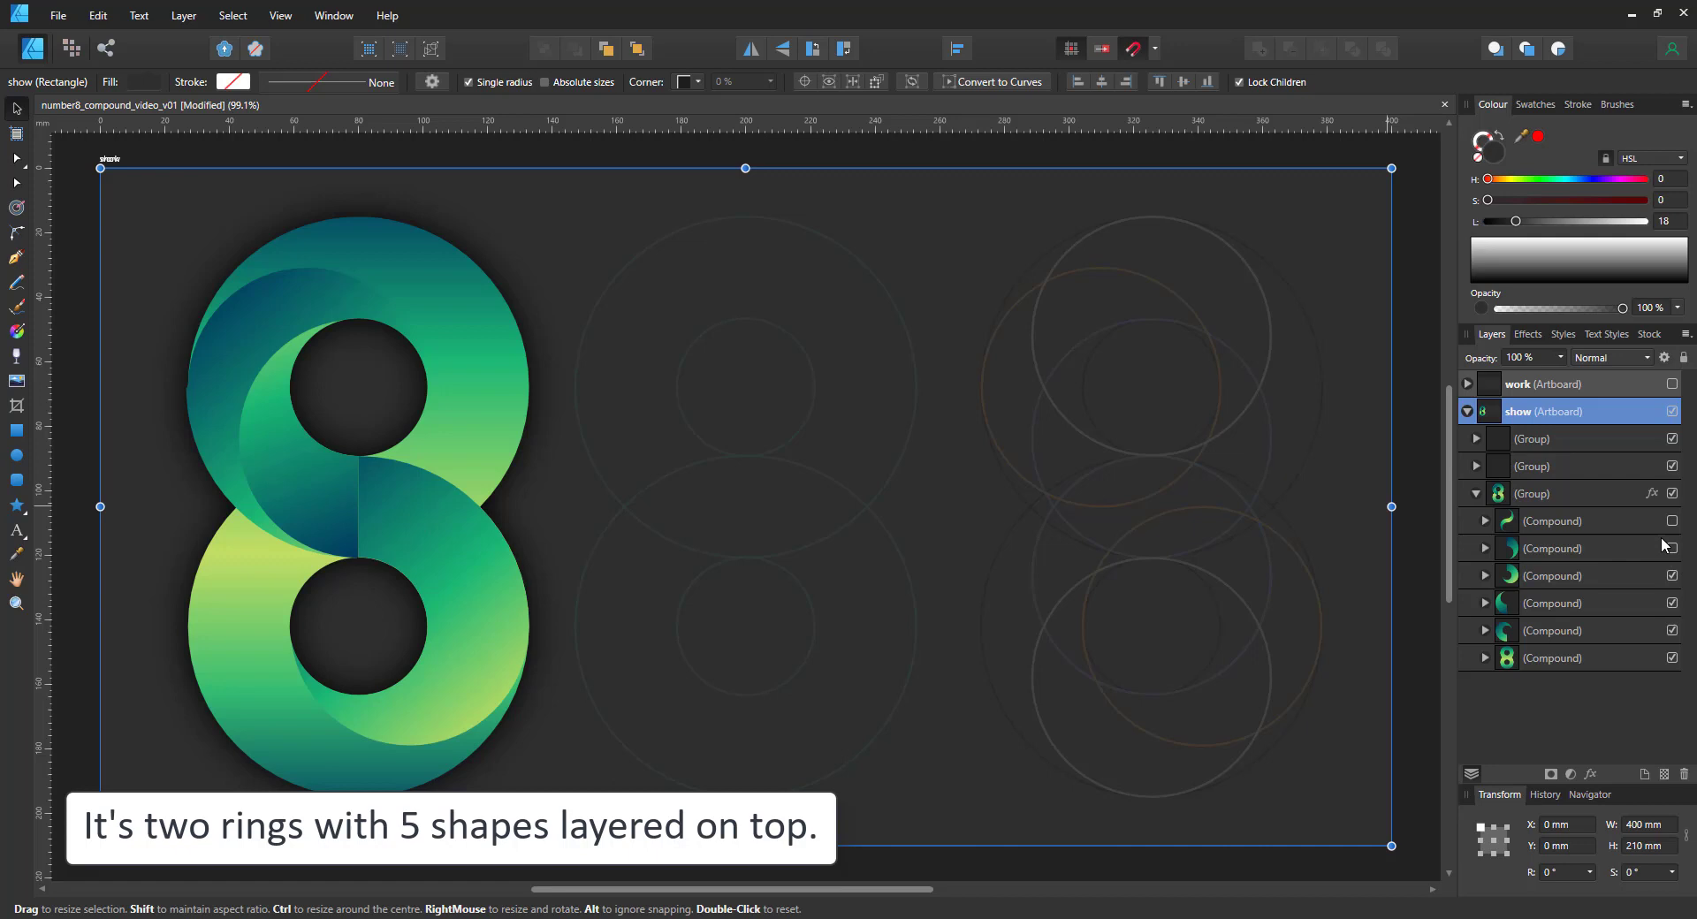
pyautogui.click(1665, 546)
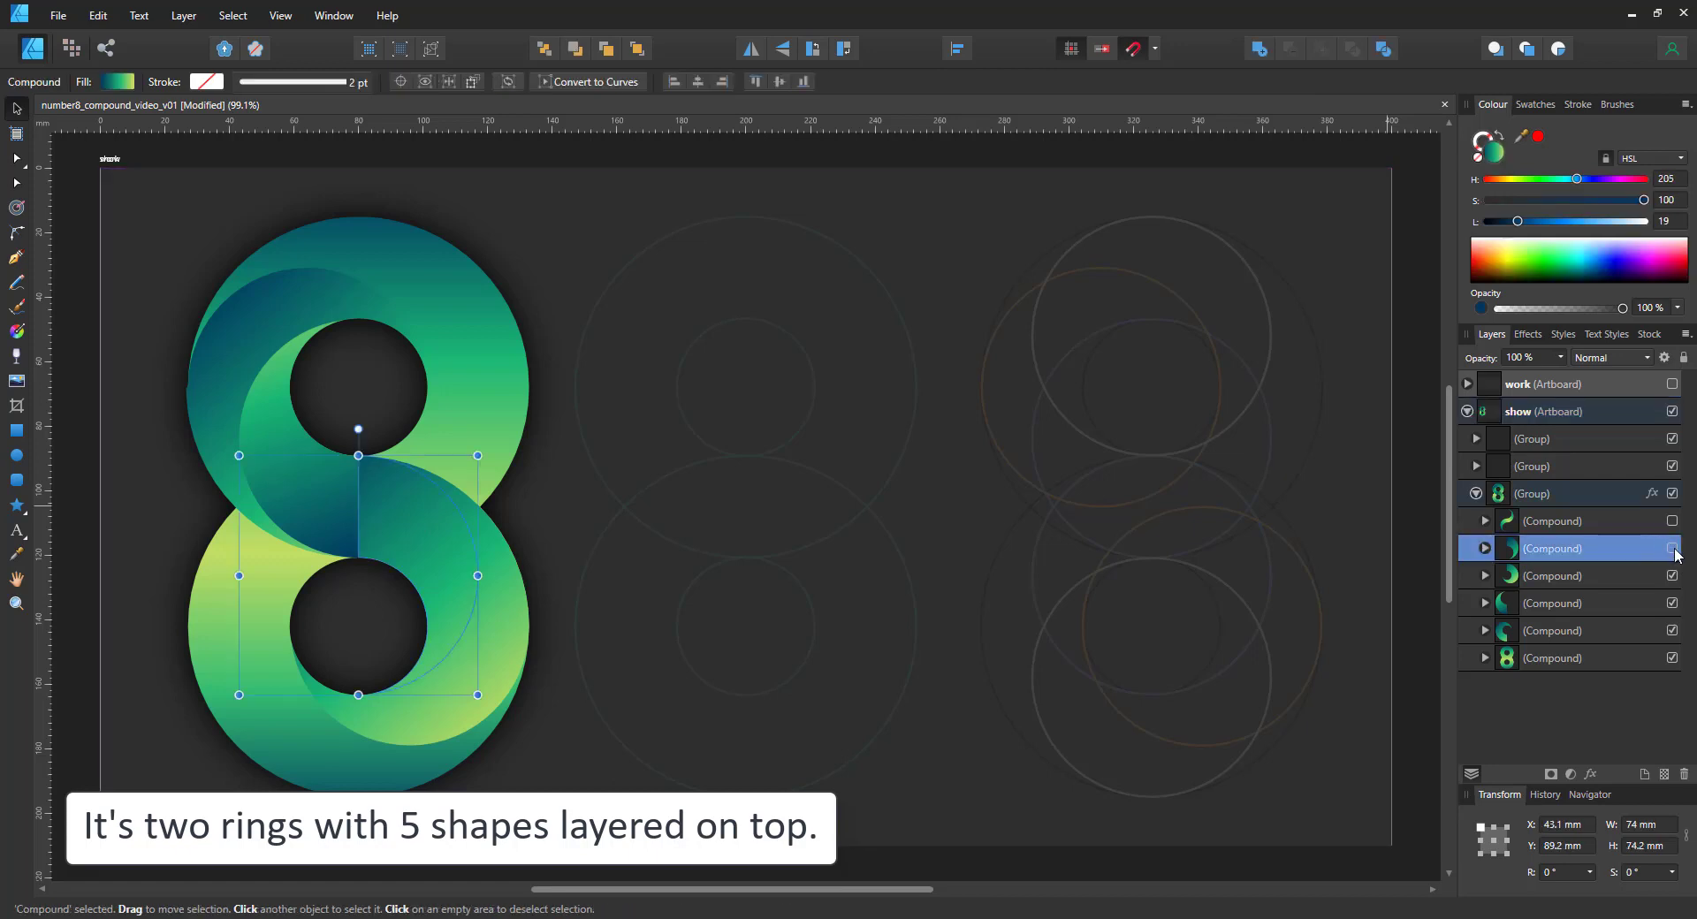
pyautogui.click(1672, 548)
pyautogui.click(1672, 522)
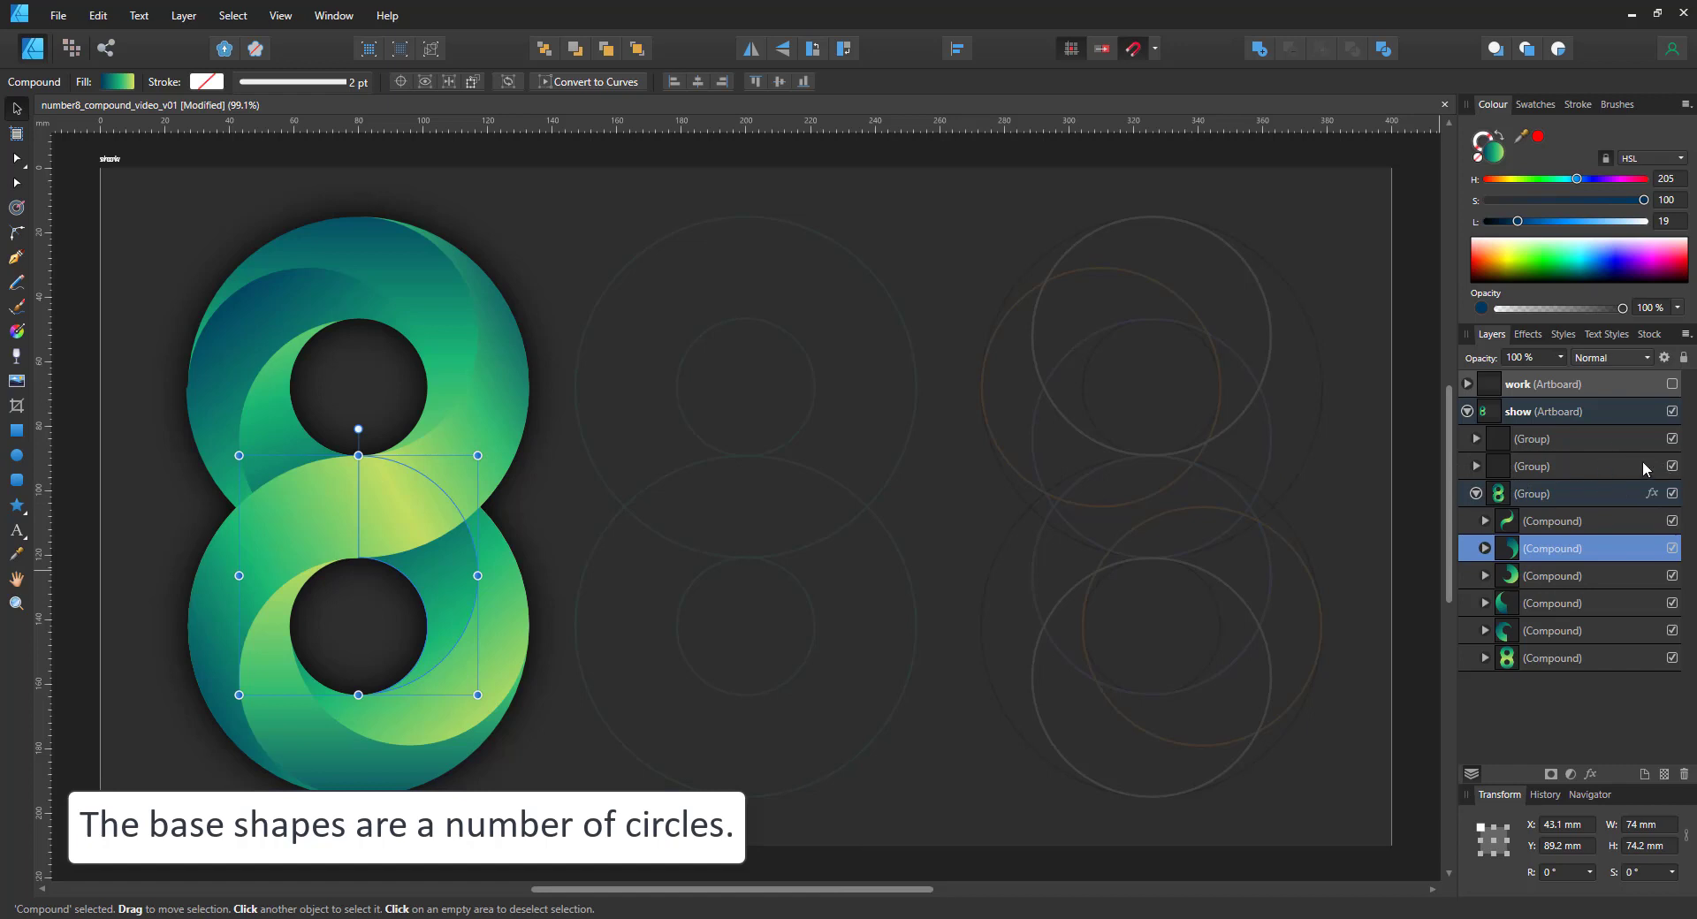
pyautogui.click(1476, 493)
pyautogui.click(1476, 466)
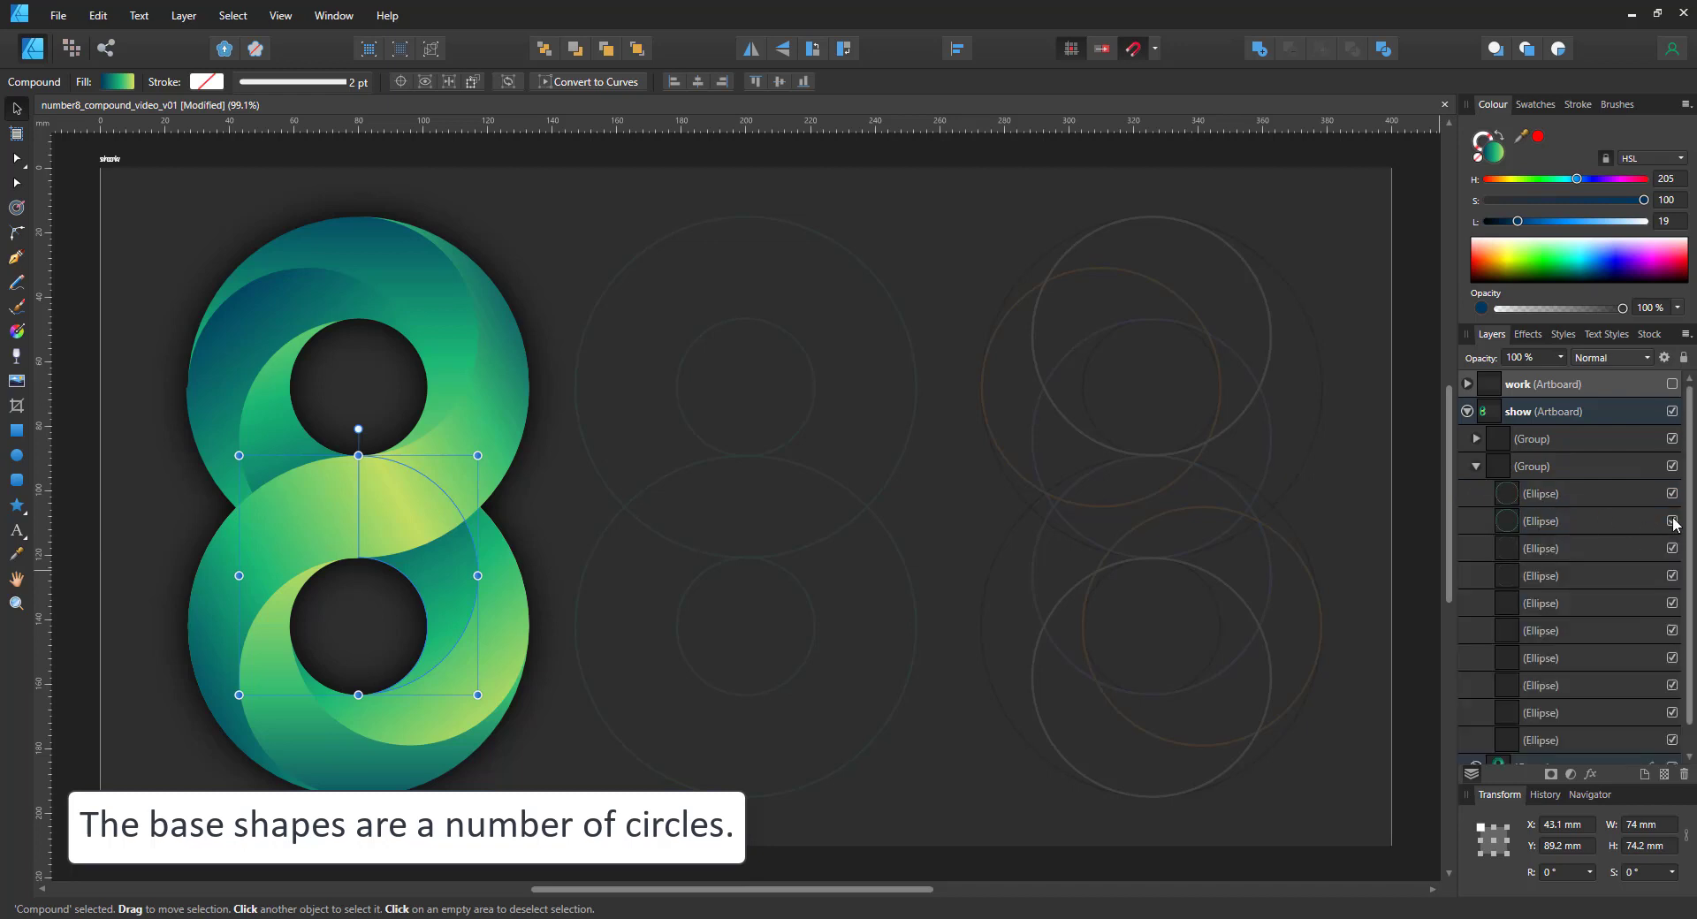
# Step: Raise the middle and right construction-circle groups to 100% opacity
pyautogui.click(1591, 474)
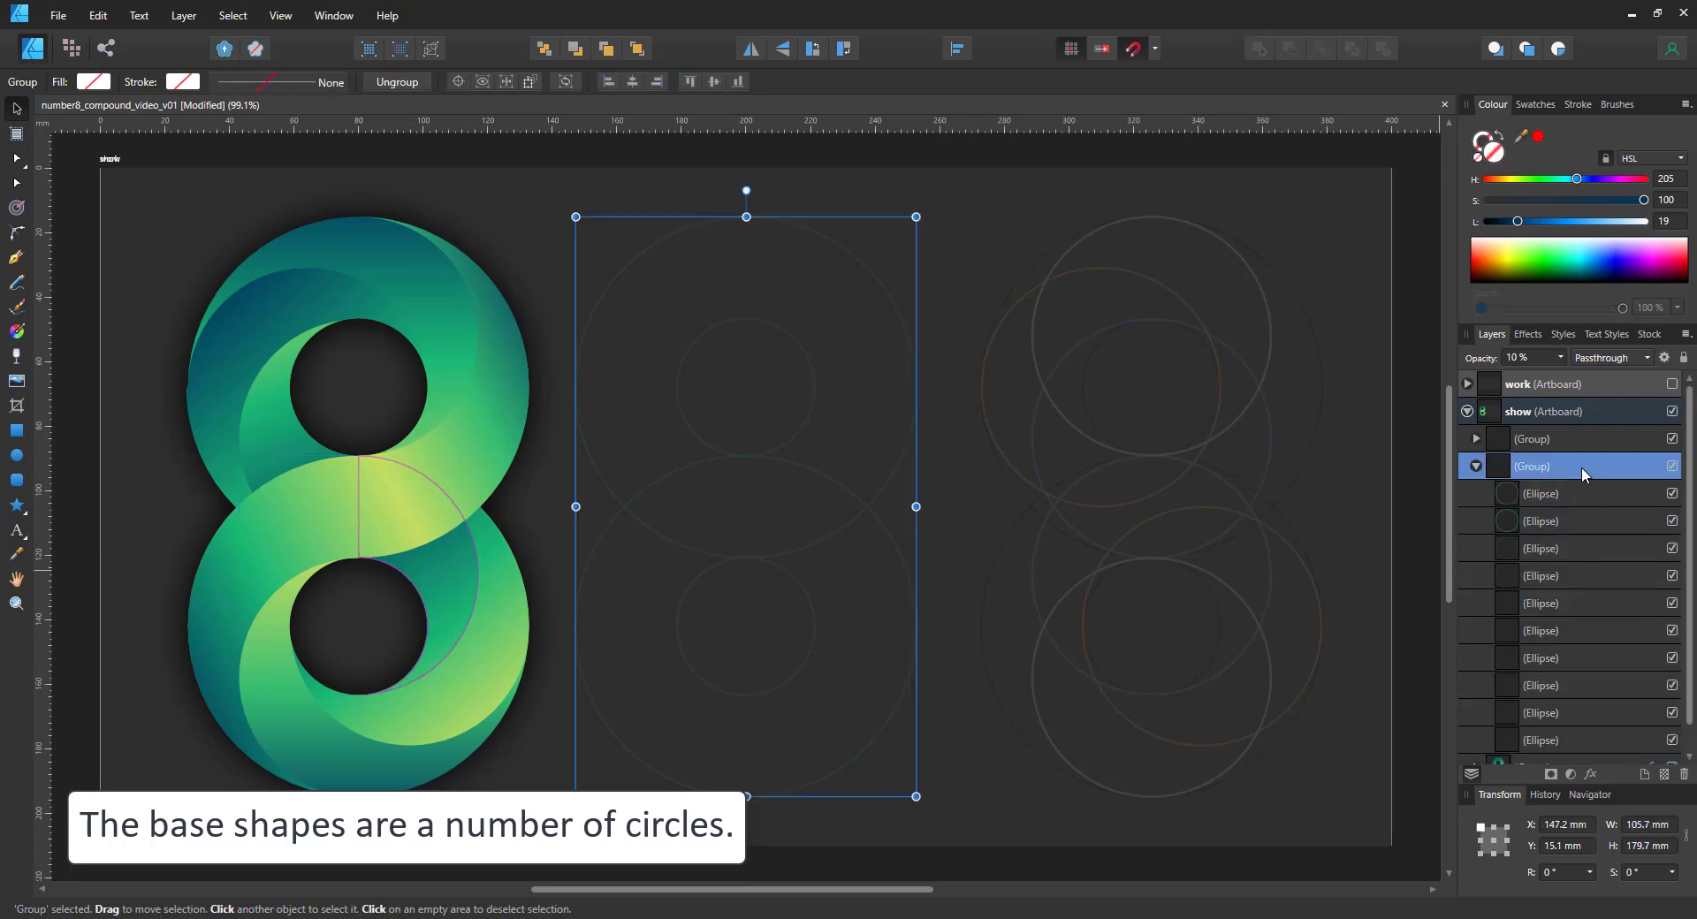
pyautogui.press('0')
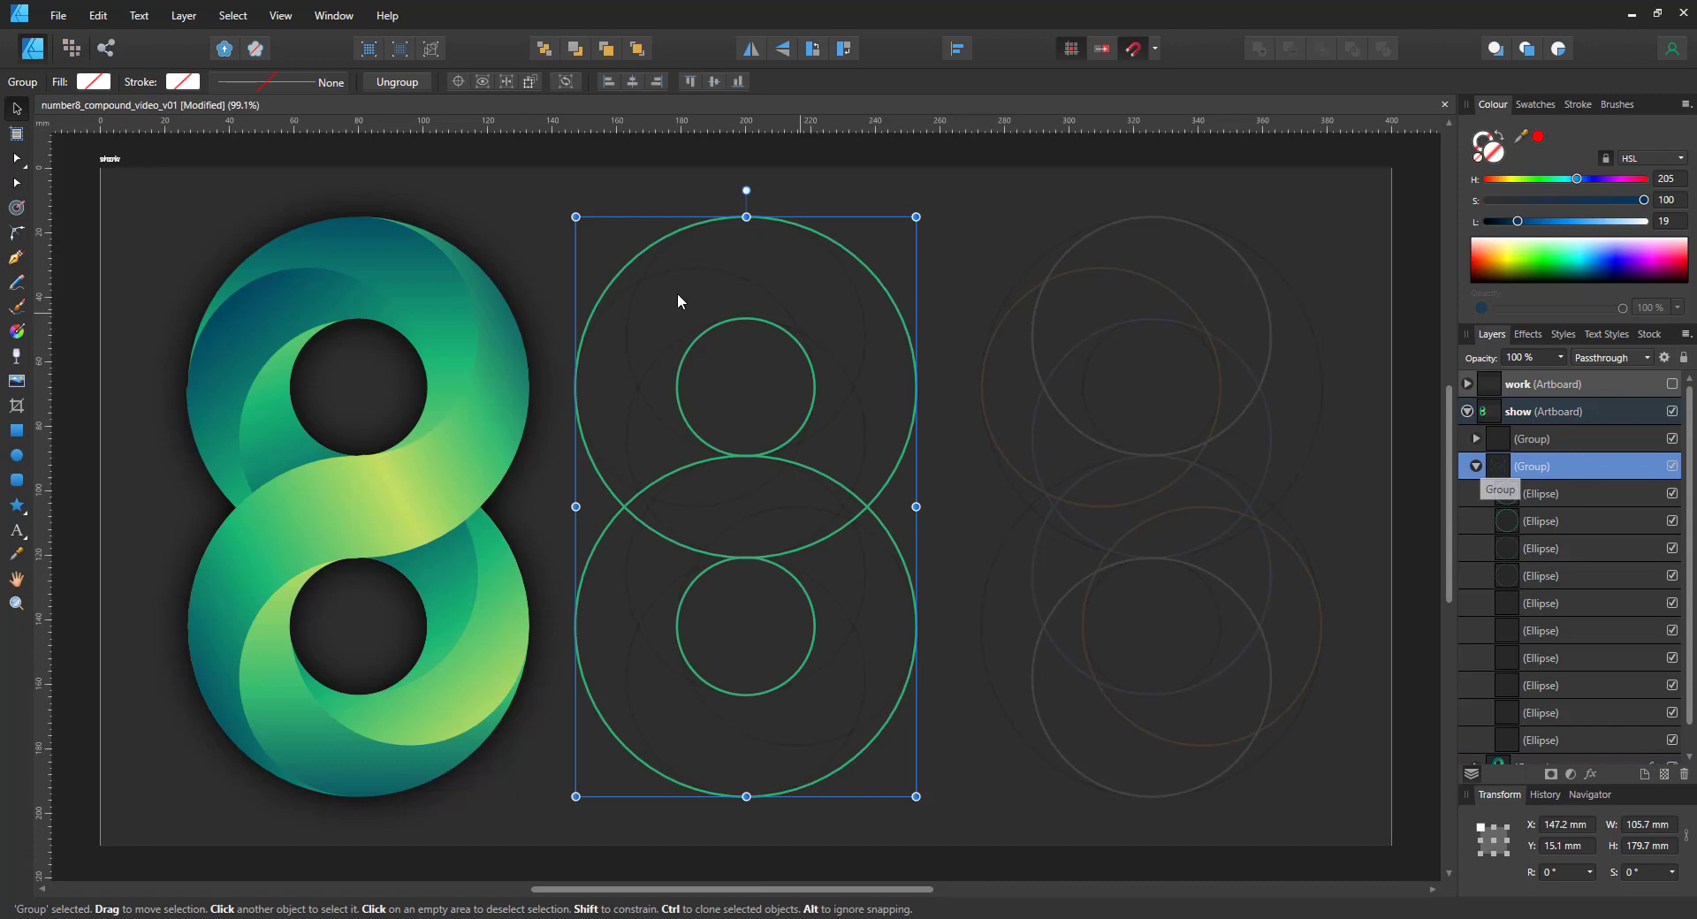
pyautogui.click(1473, 444)
pyautogui.click(1474, 439)
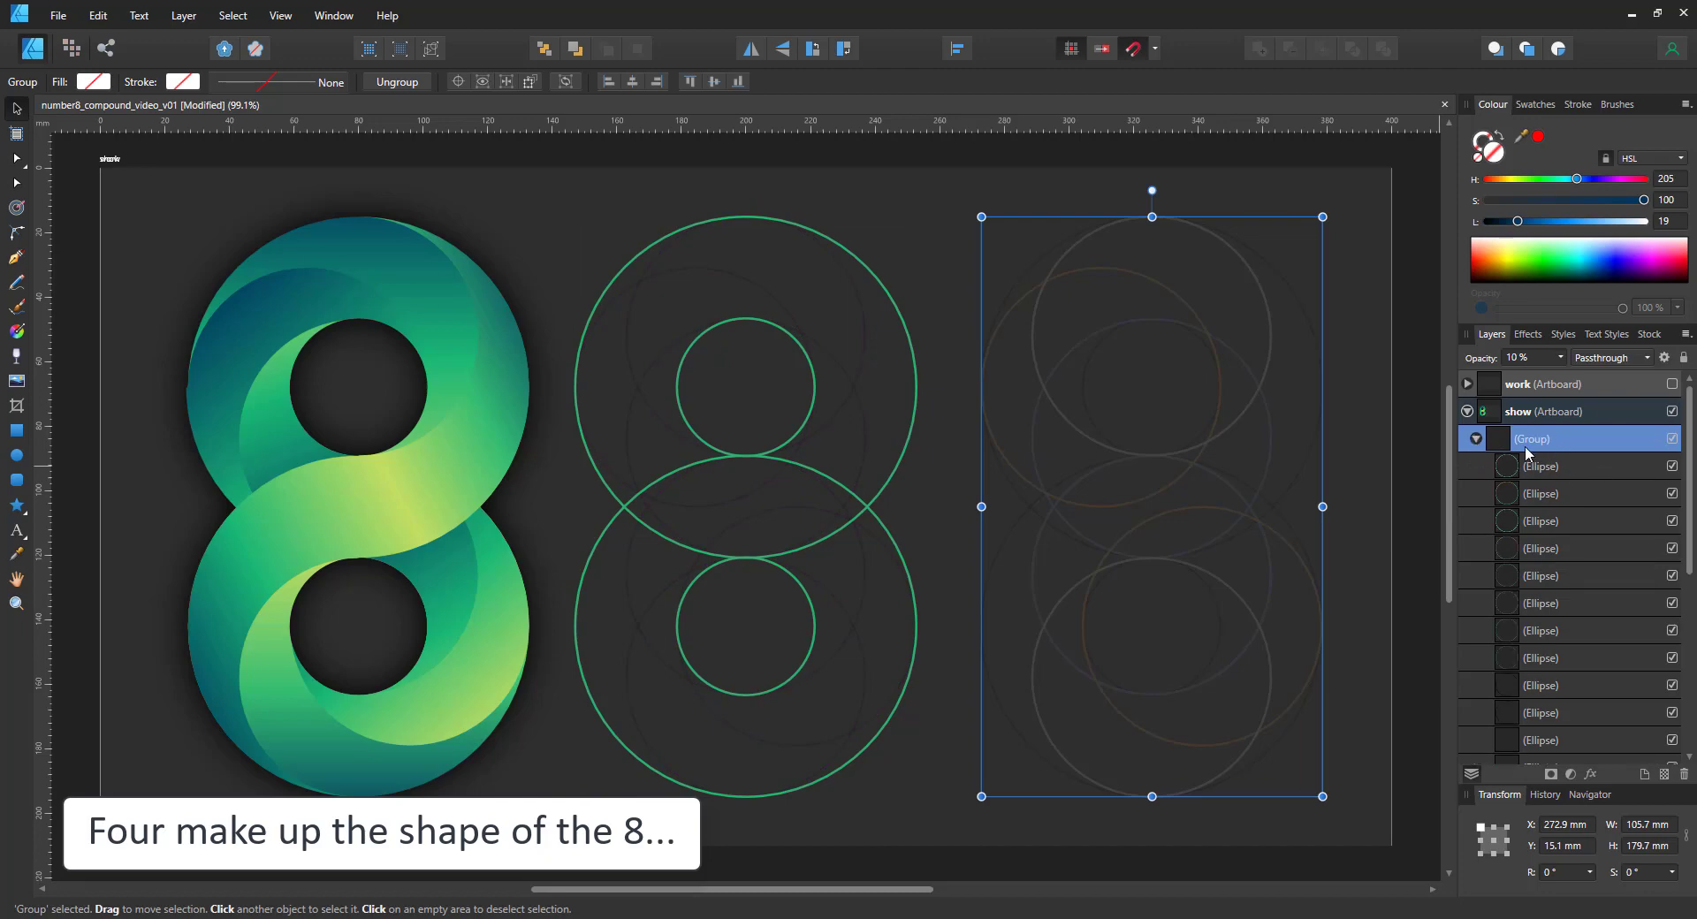
pyautogui.press('0')
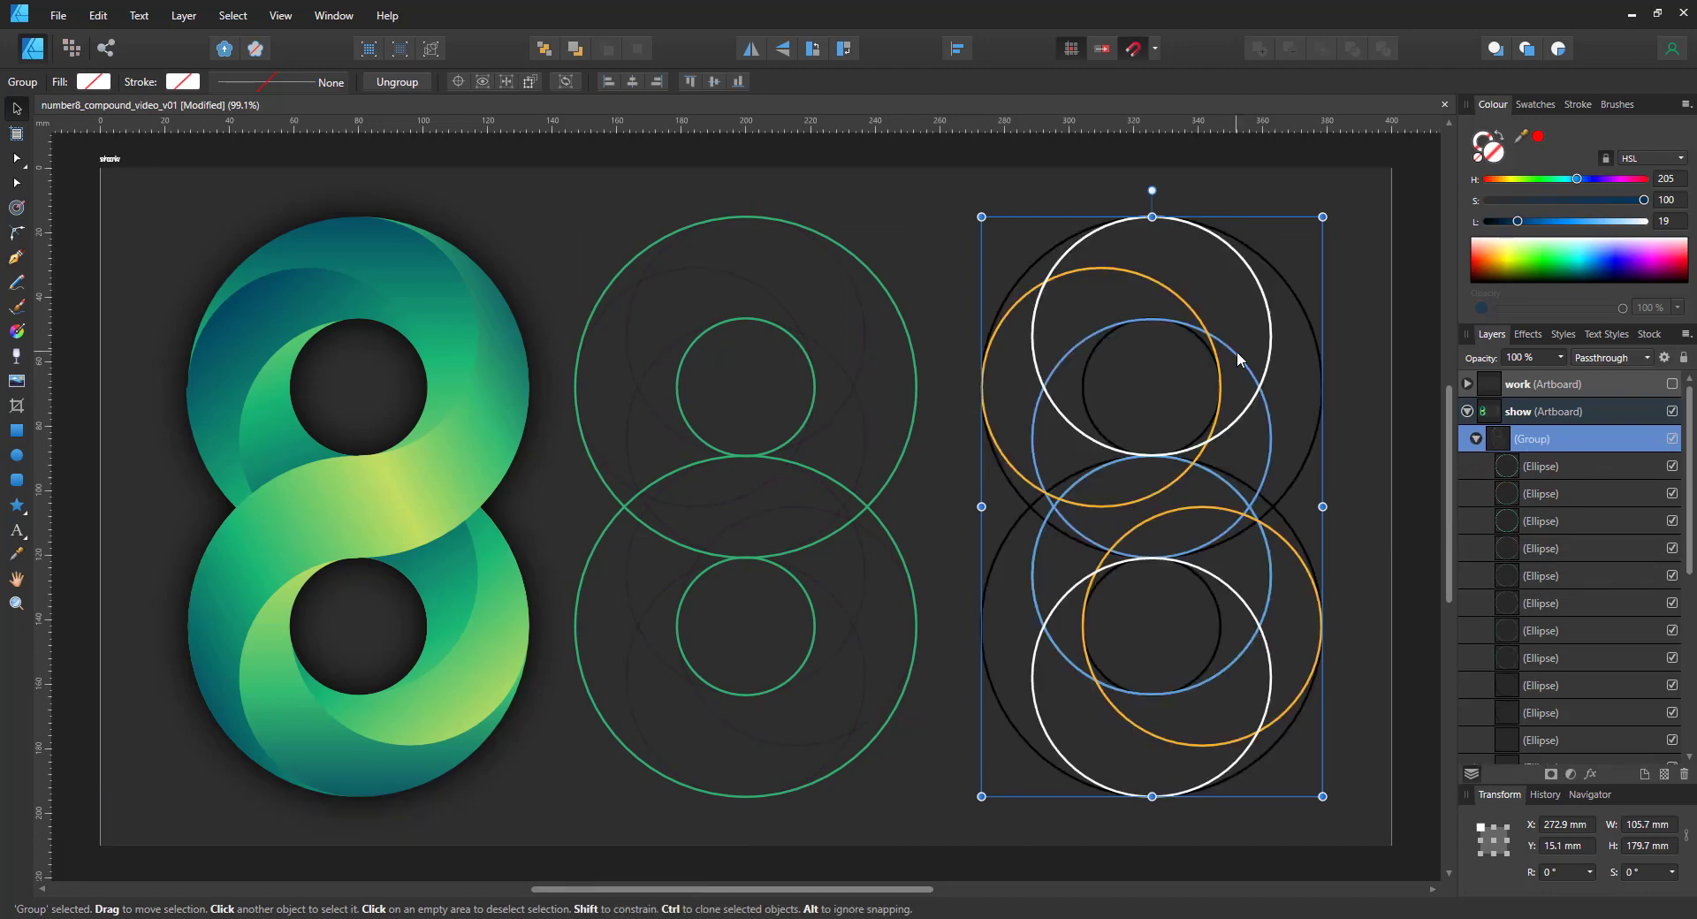
# Step: Drag the blue, orange and white guide circles from the right 8 onto the gradient 8
pyautogui.doubleClick(1237, 352)
pyautogui.moveTo(1218, 355); pyautogui.dragTo(445, 353)
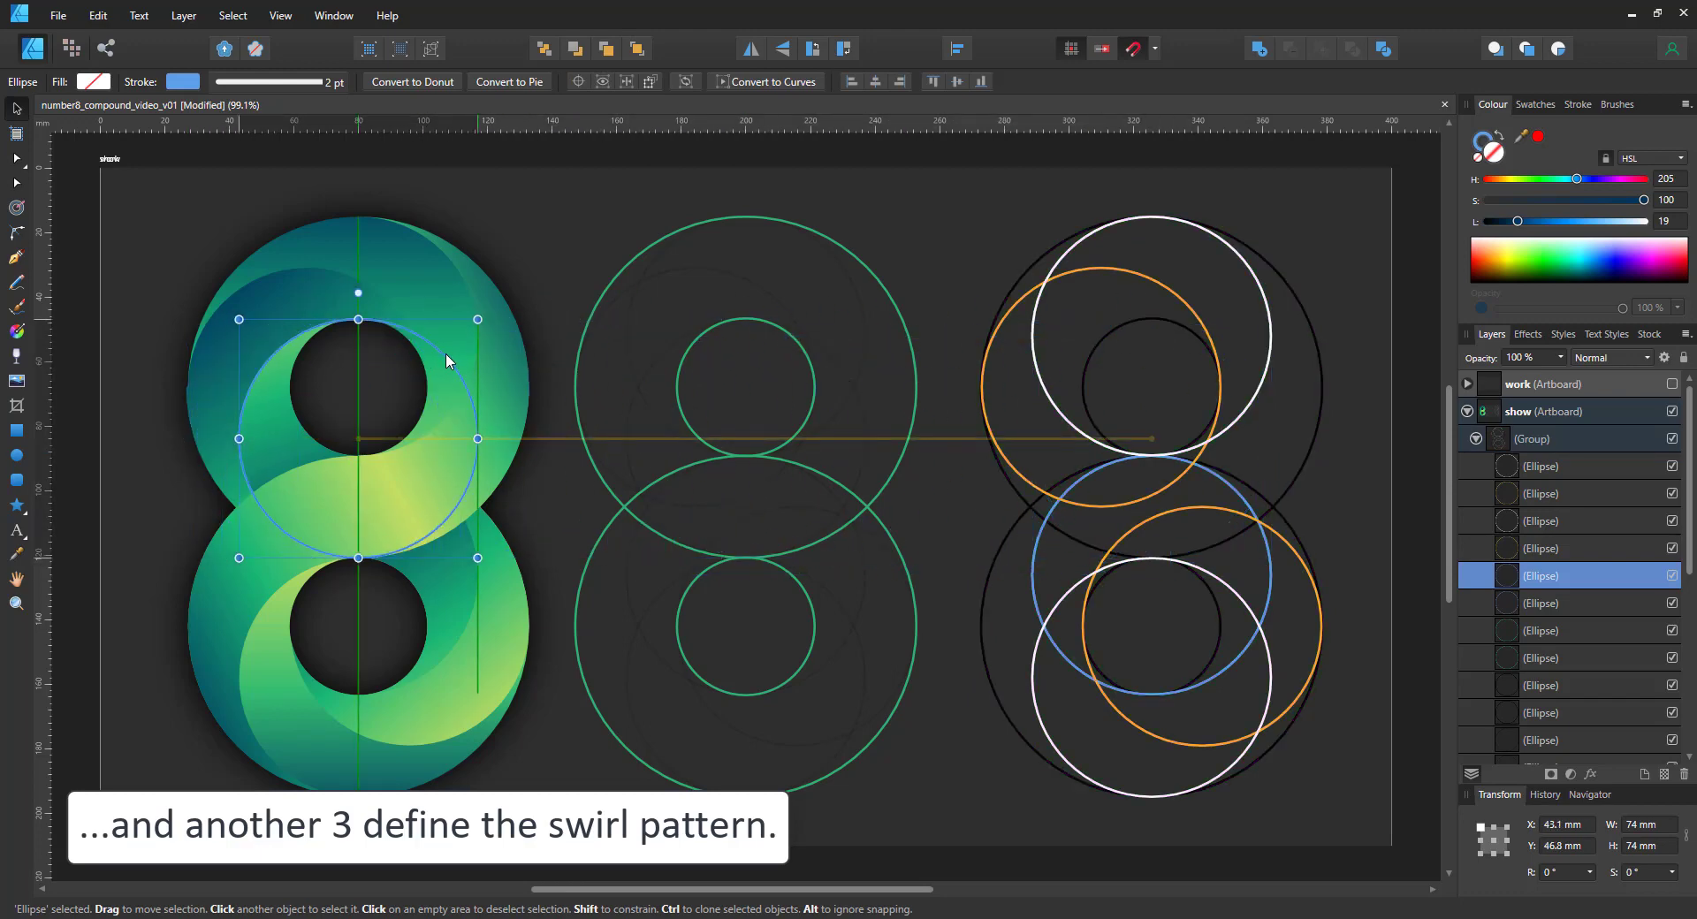
pyautogui.click(1154, 283)
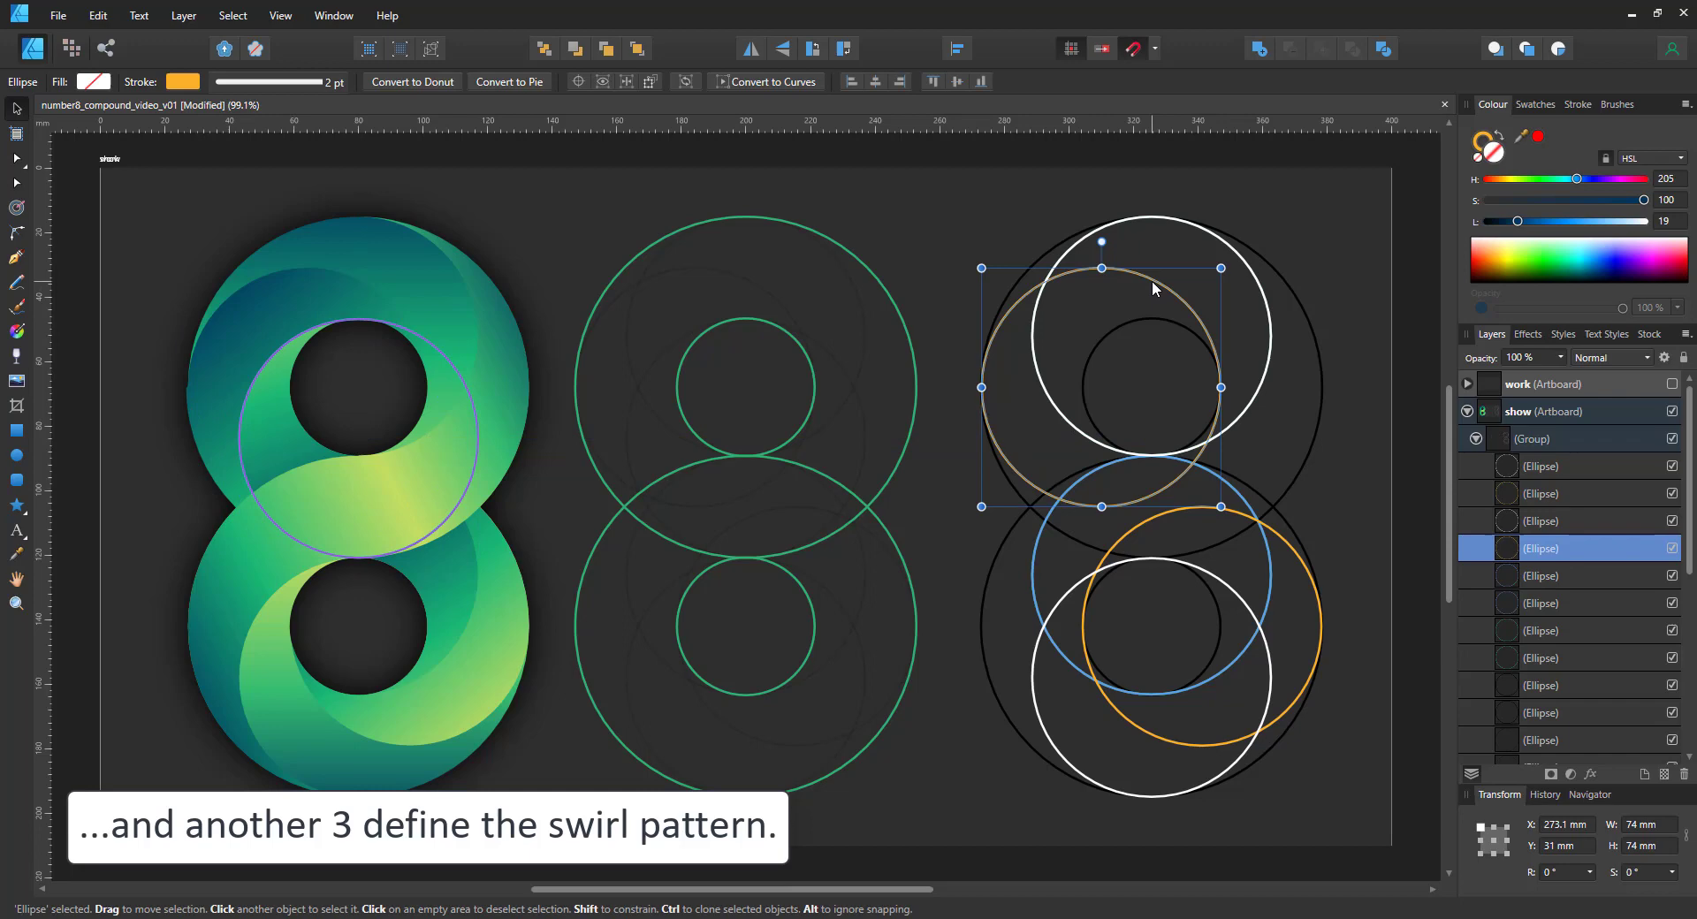
pyautogui.moveTo(1153, 280); pyautogui.dragTo(359, 295)
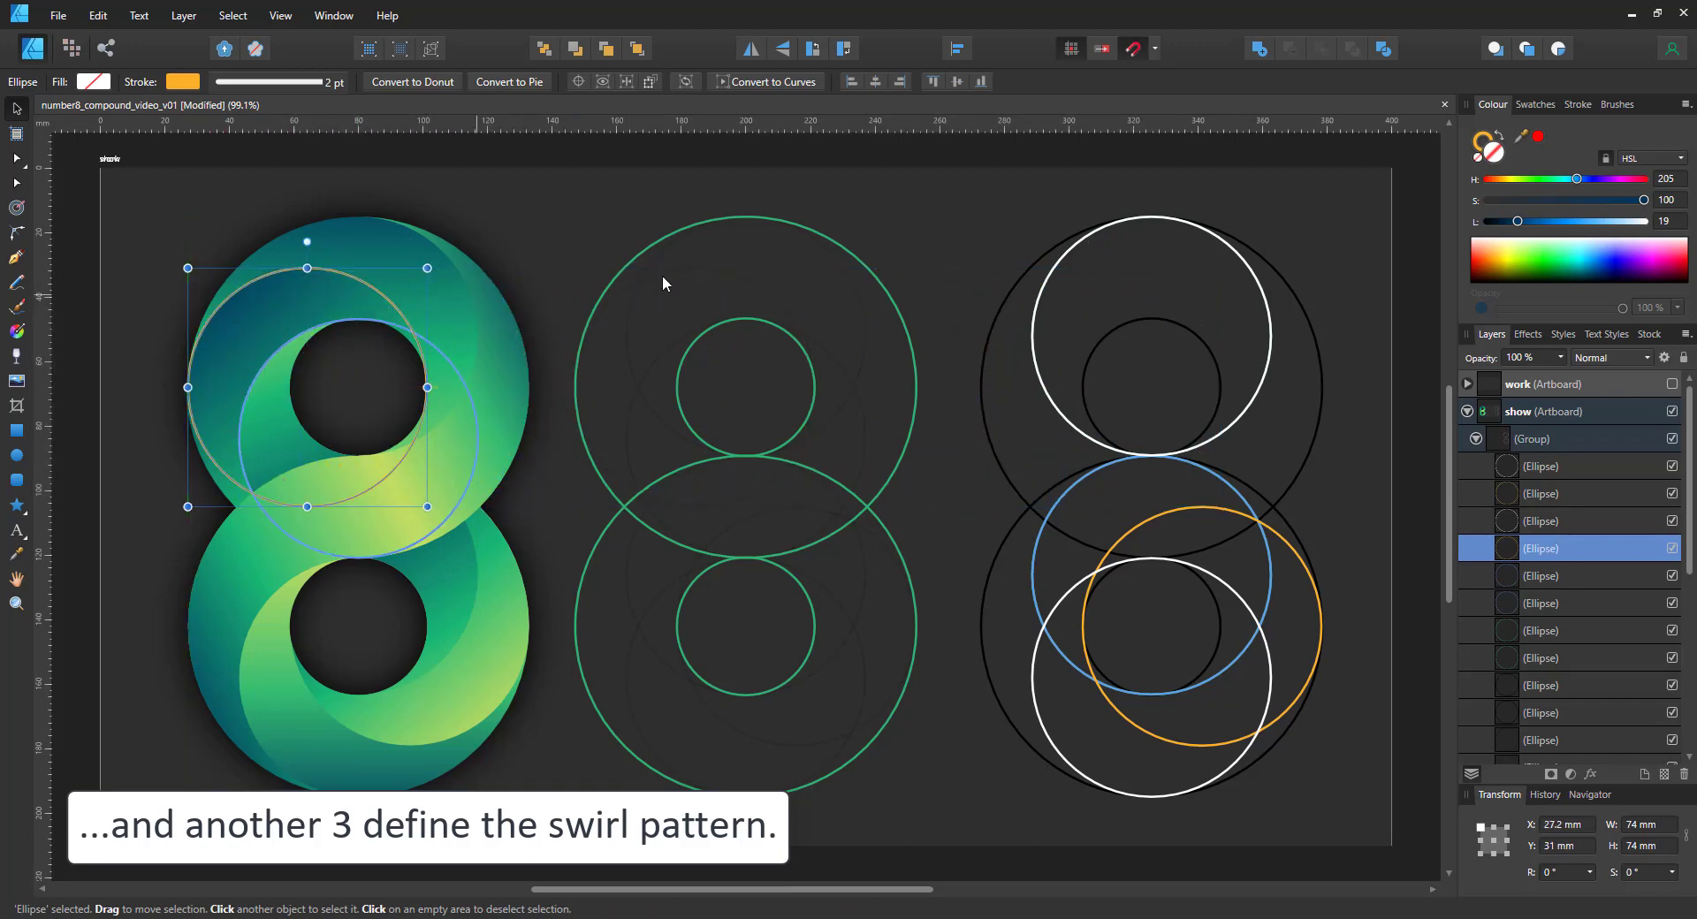
pyautogui.click(1236, 248)
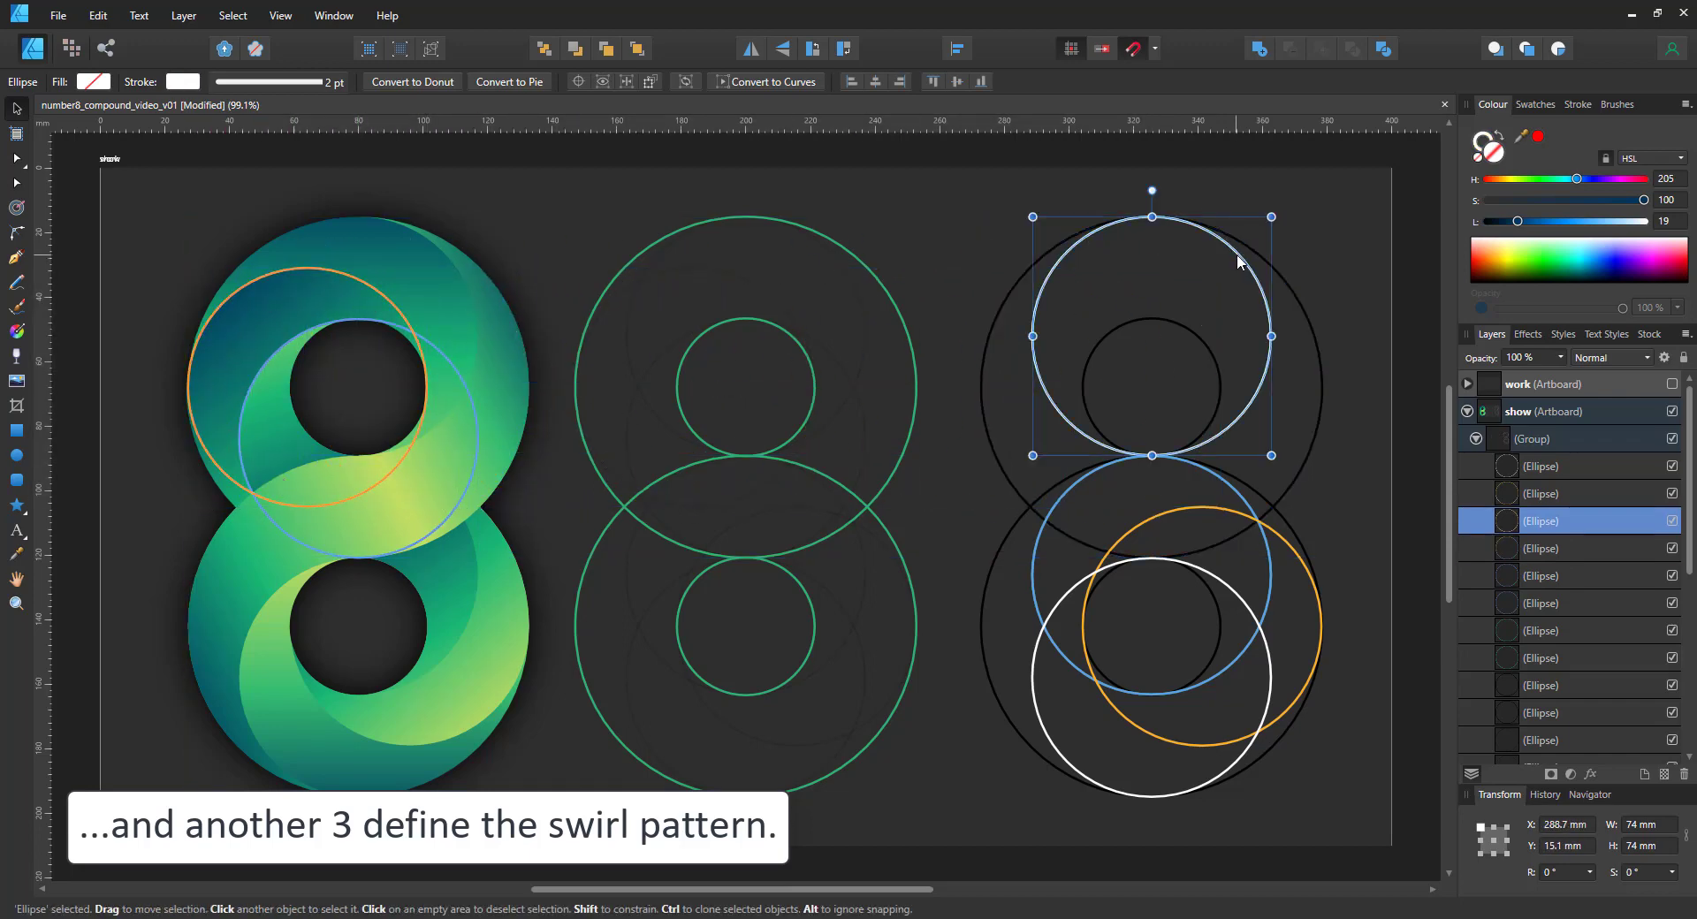
pyautogui.moveTo(1158, 253)
pyautogui.mouseDown()
pyautogui.moveTo(435, 287)
pyautogui.moveTo(463, 313)
pyautogui.mouseUp()
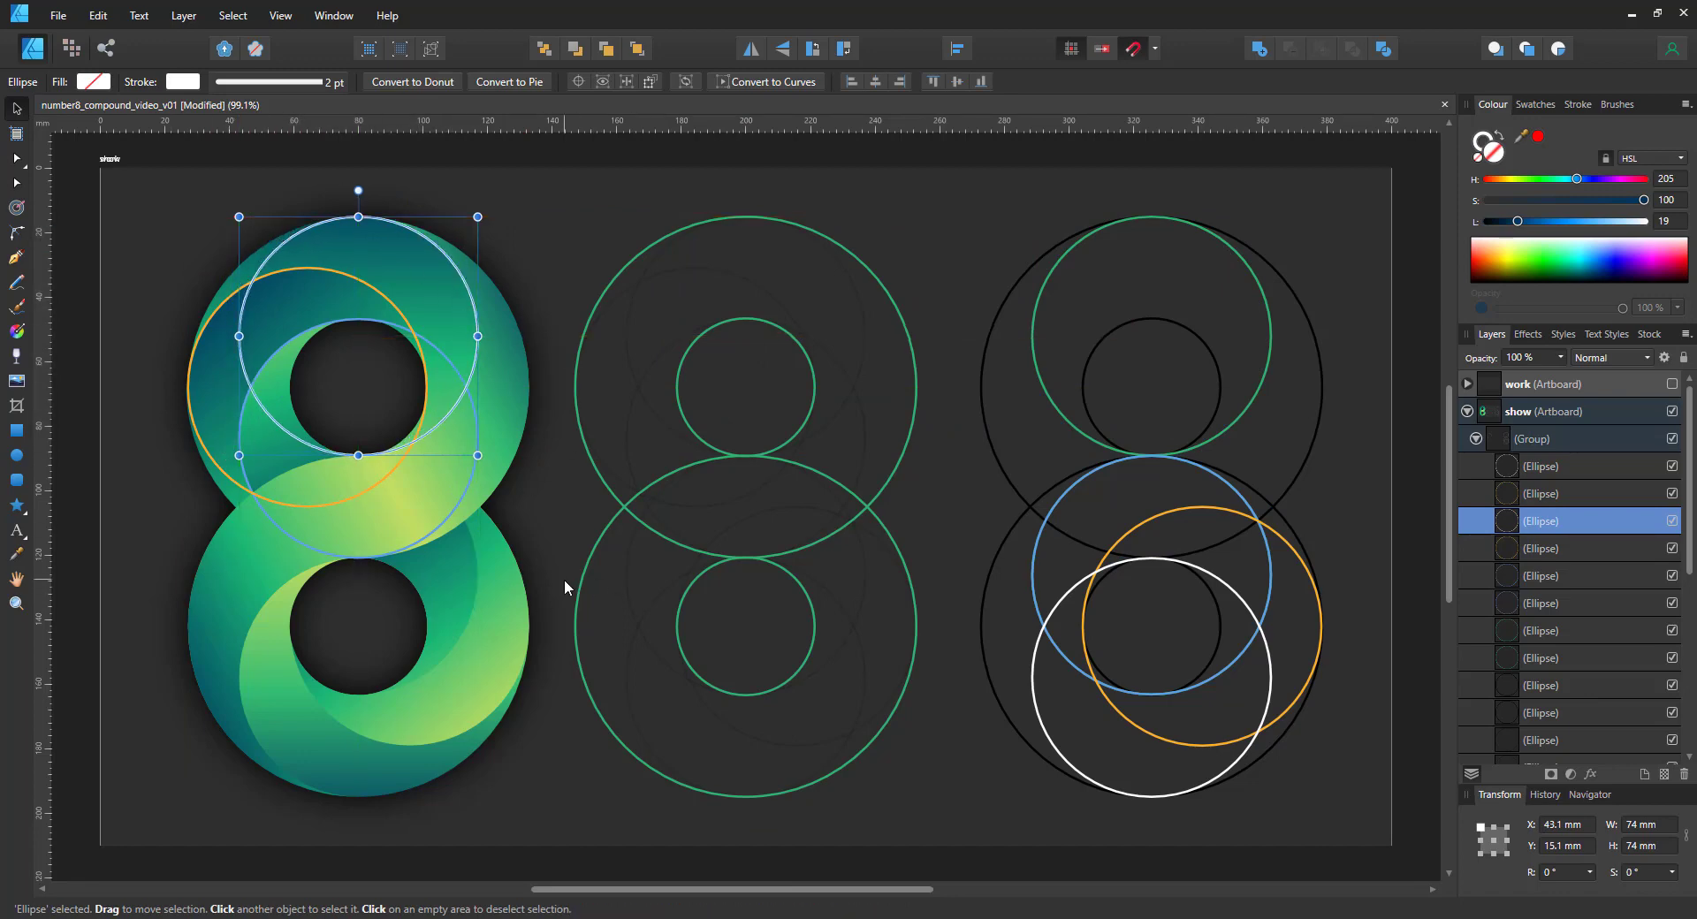
pyautogui.click(1261, 535)
pyautogui.keyDown('shift'); pyautogui.click(1283, 544); pyautogui.keyUp('shift')
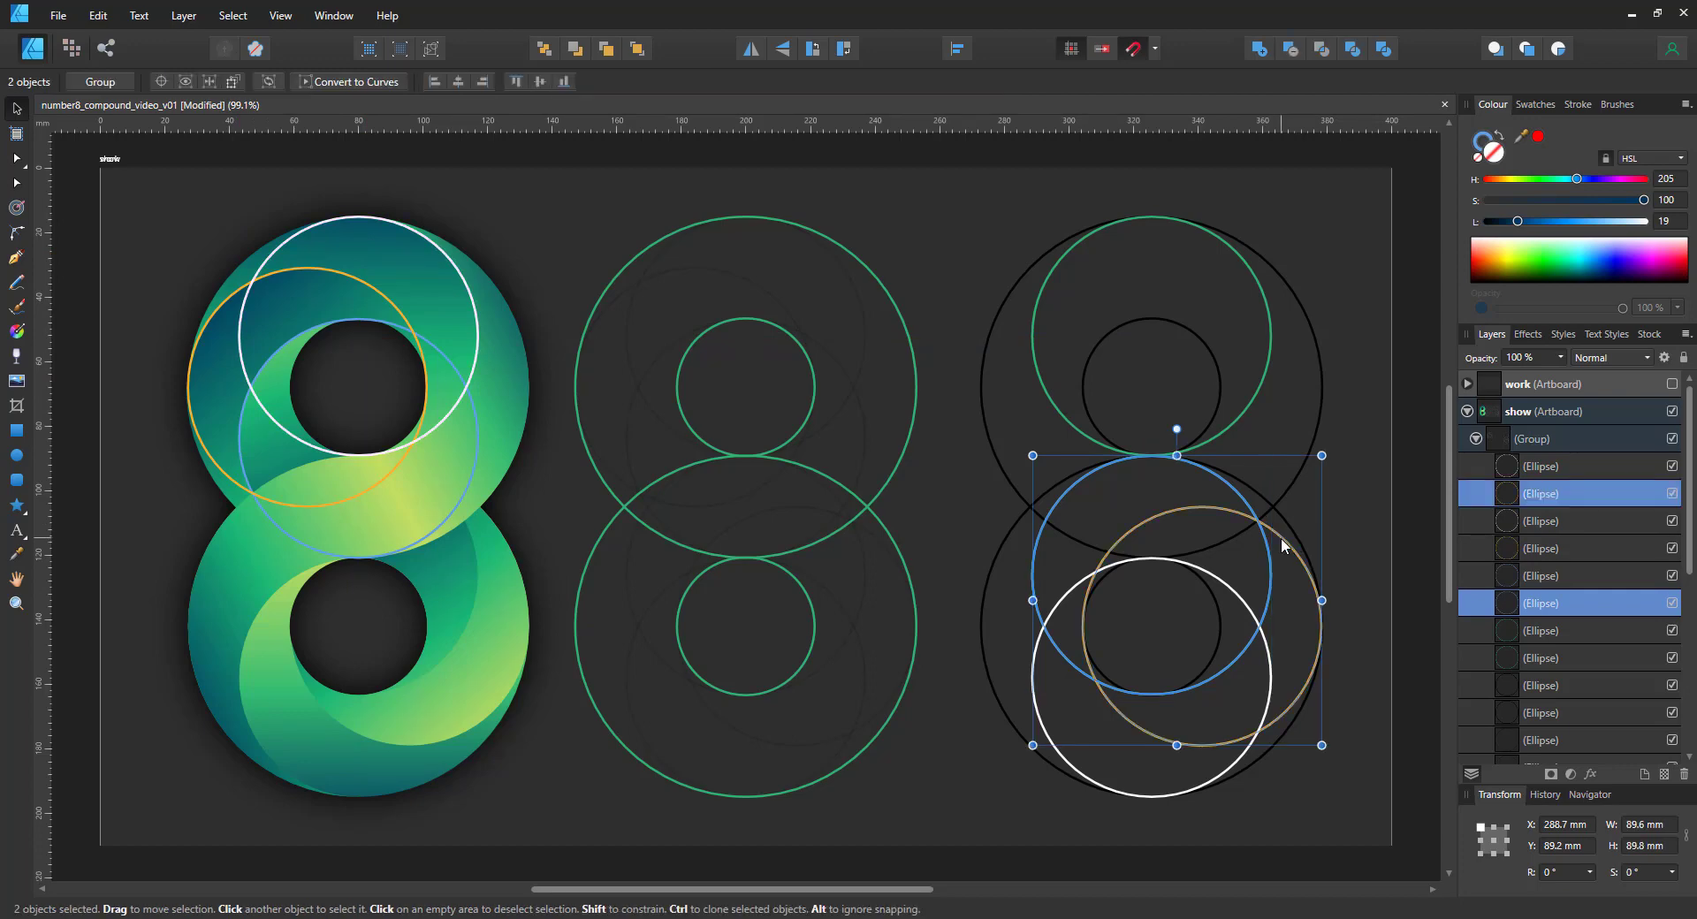
pyautogui.keyDown('shift'); pyautogui.click(1058, 603); pyautogui.keyUp('shift')
pyautogui.moveTo(1099, 581); pyautogui.dragTo(296, 571)
# Step: Undo the circle moves and collapse the show artboard's layer tree
pyautogui.hotkey('ctrl', 'z')
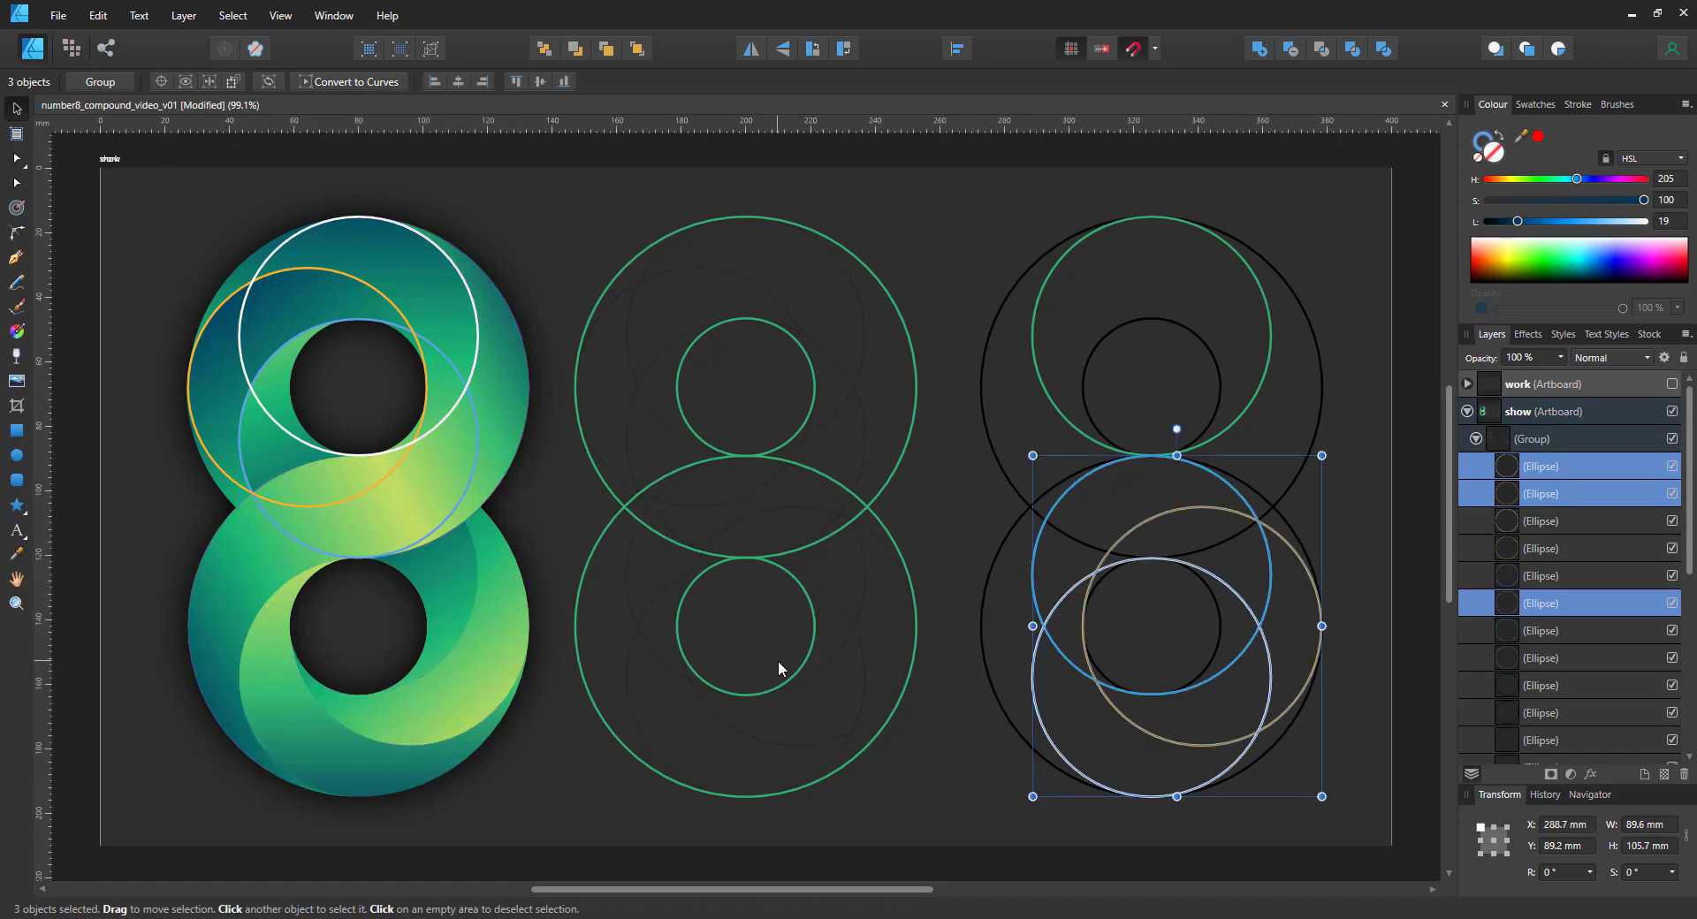
pyautogui.hotkey('ctrl', 'z')
pyautogui.hotkey('ctrl', 'z')
pyautogui.hotkey('ctrl', 'z')
pyautogui.hotkey('ctrl', 'z')
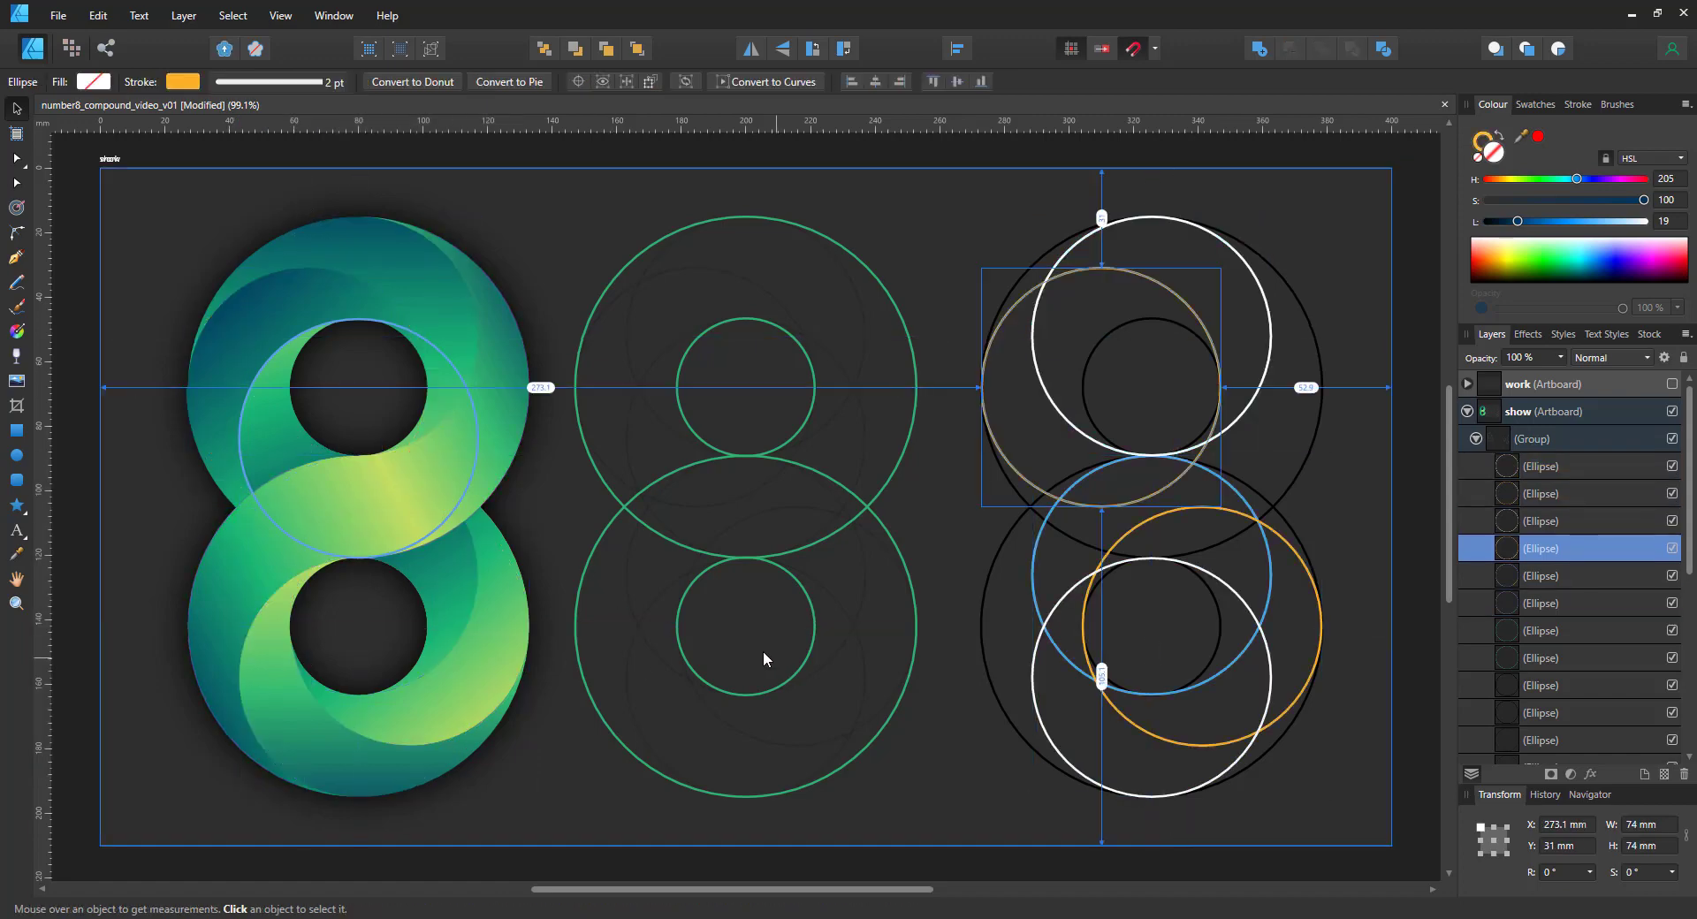
pyautogui.hotkey('ctrl', 'z')
pyautogui.hotkey('ctrl', 'z')
pyautogui.hotkey('ctrl', 'z')
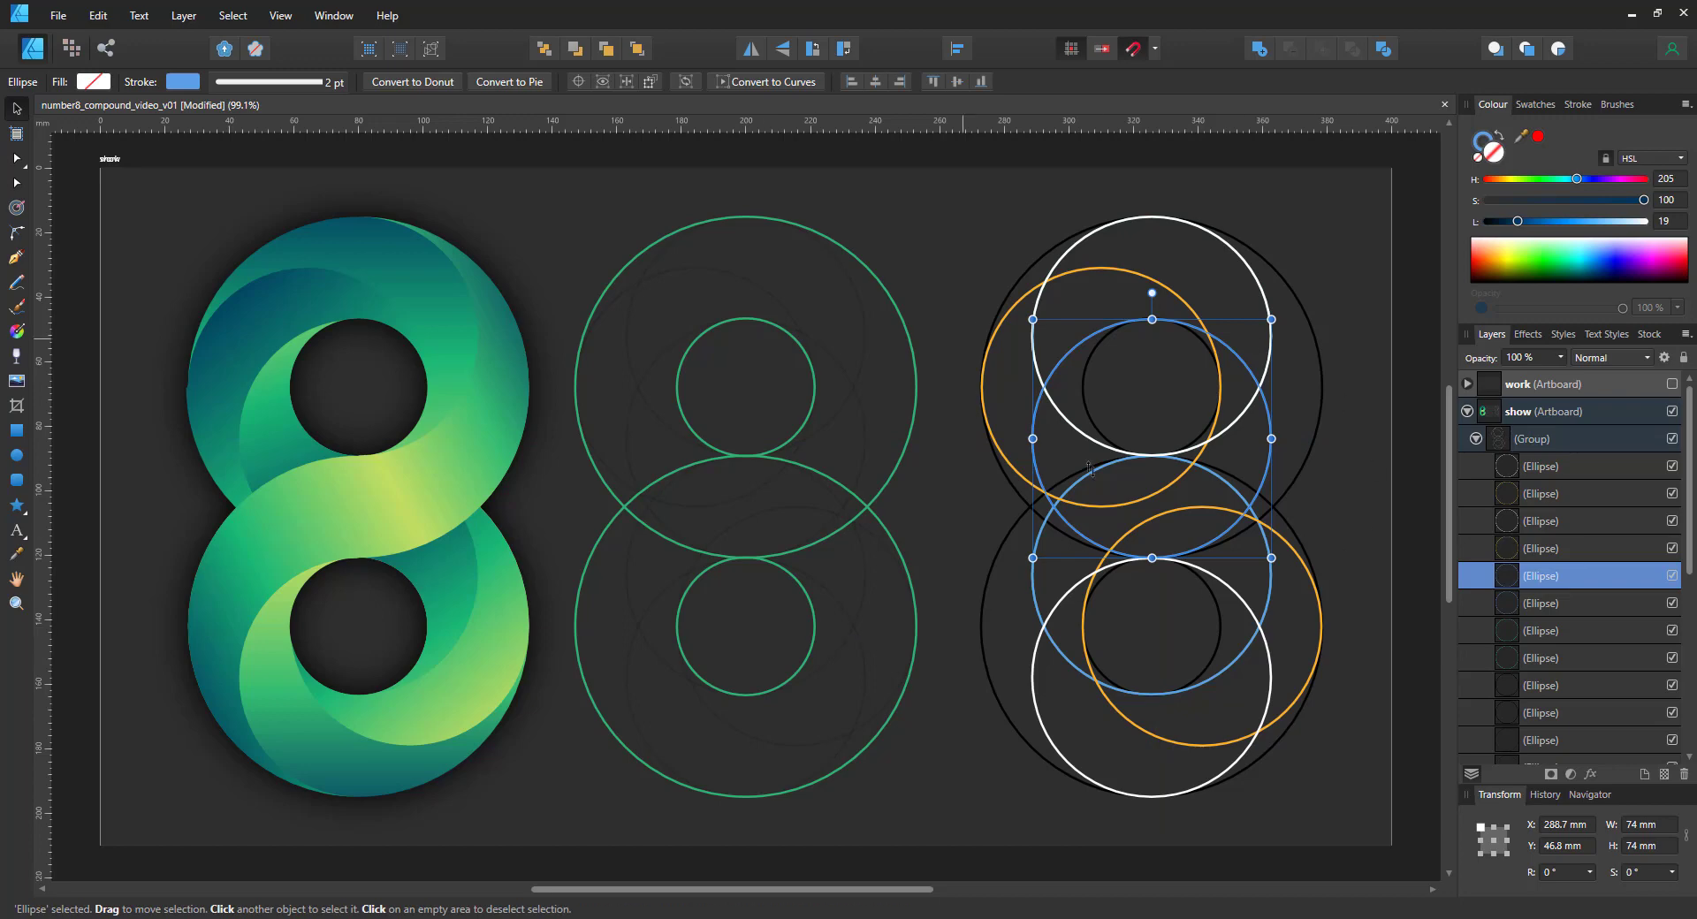
pyautogui.click(1467, 411)
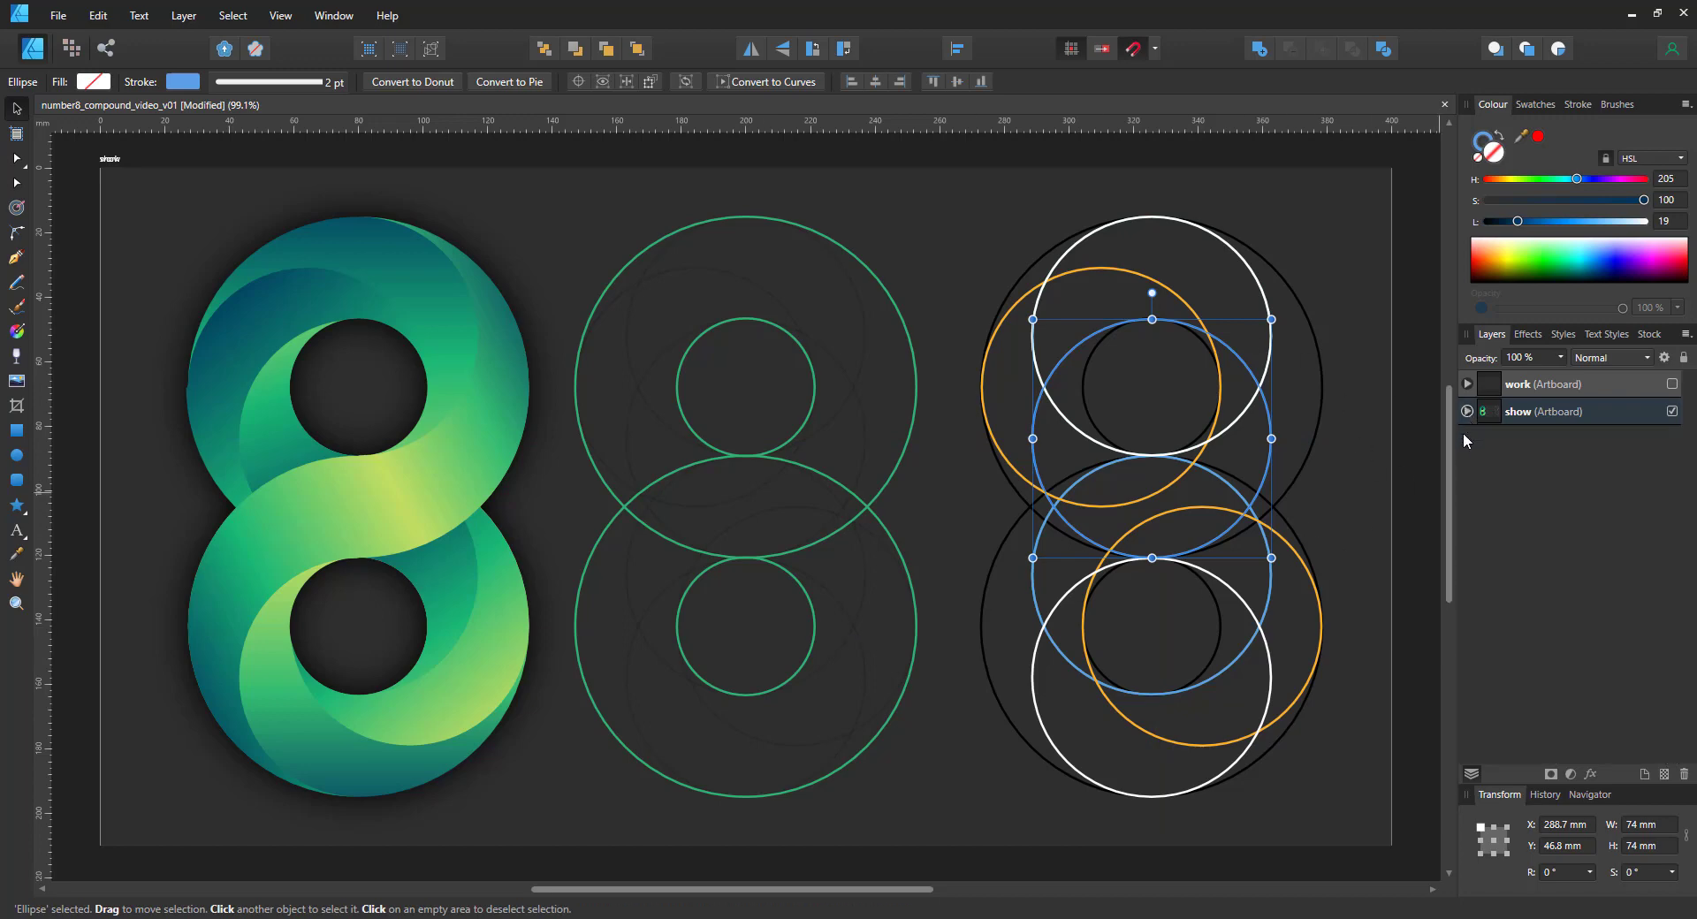
# Step: Hide and lock the show artboard, then select the work artboard
pyautogui.click(1672, 411)
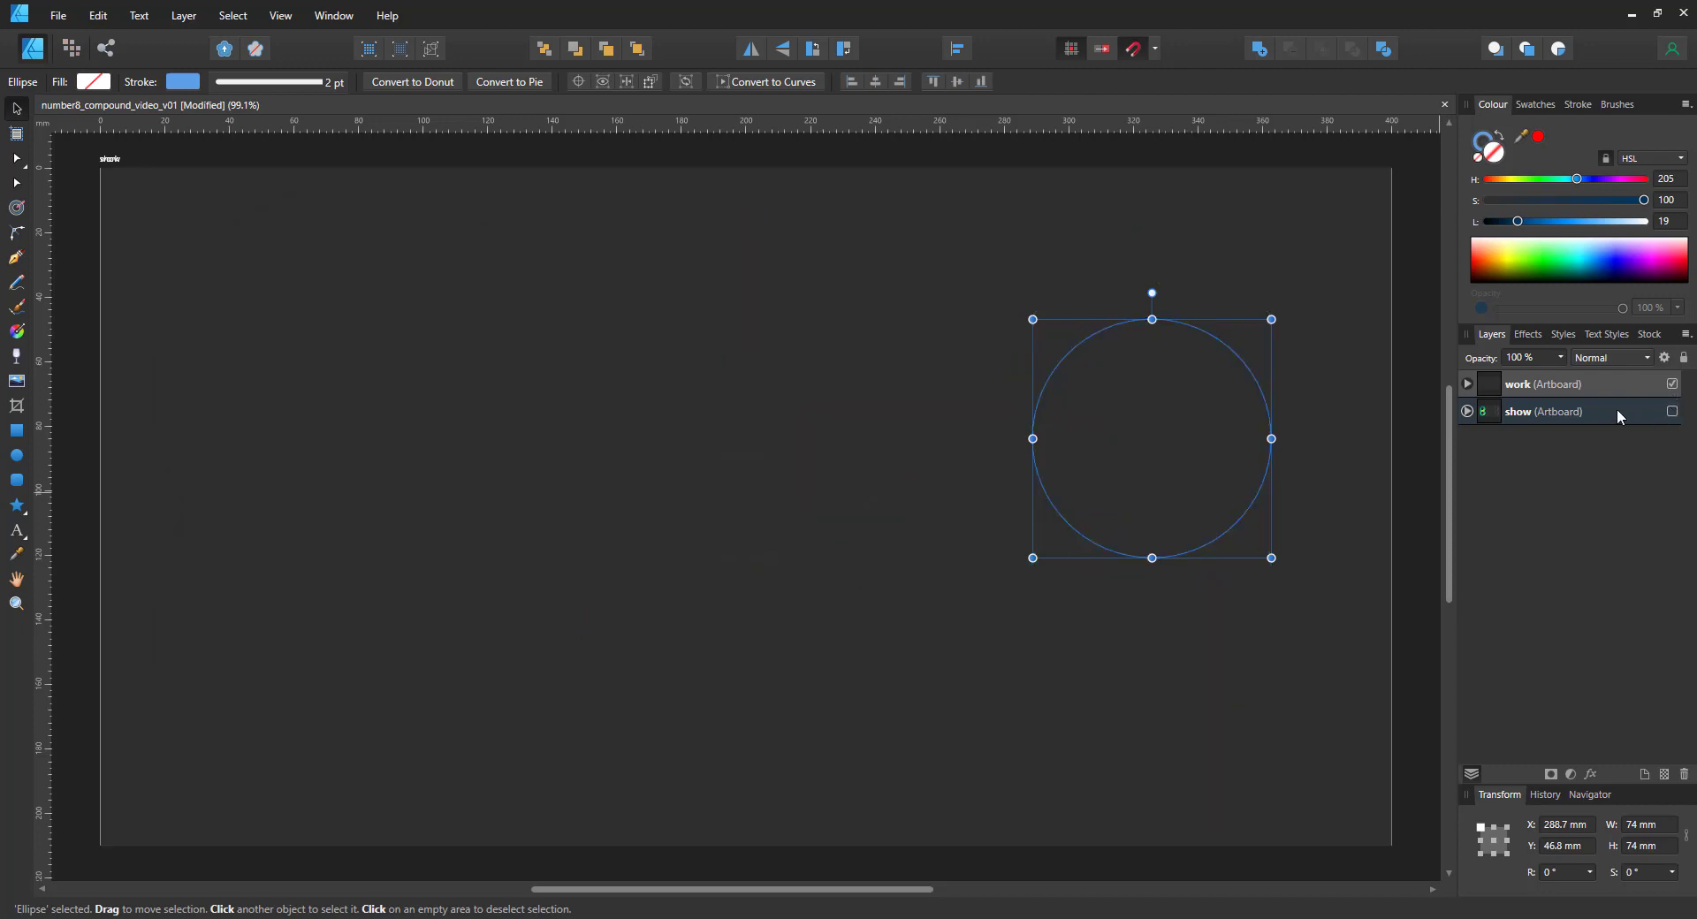
pyautogui.click(1633, 412)
pyautogui.click(1684, 357)
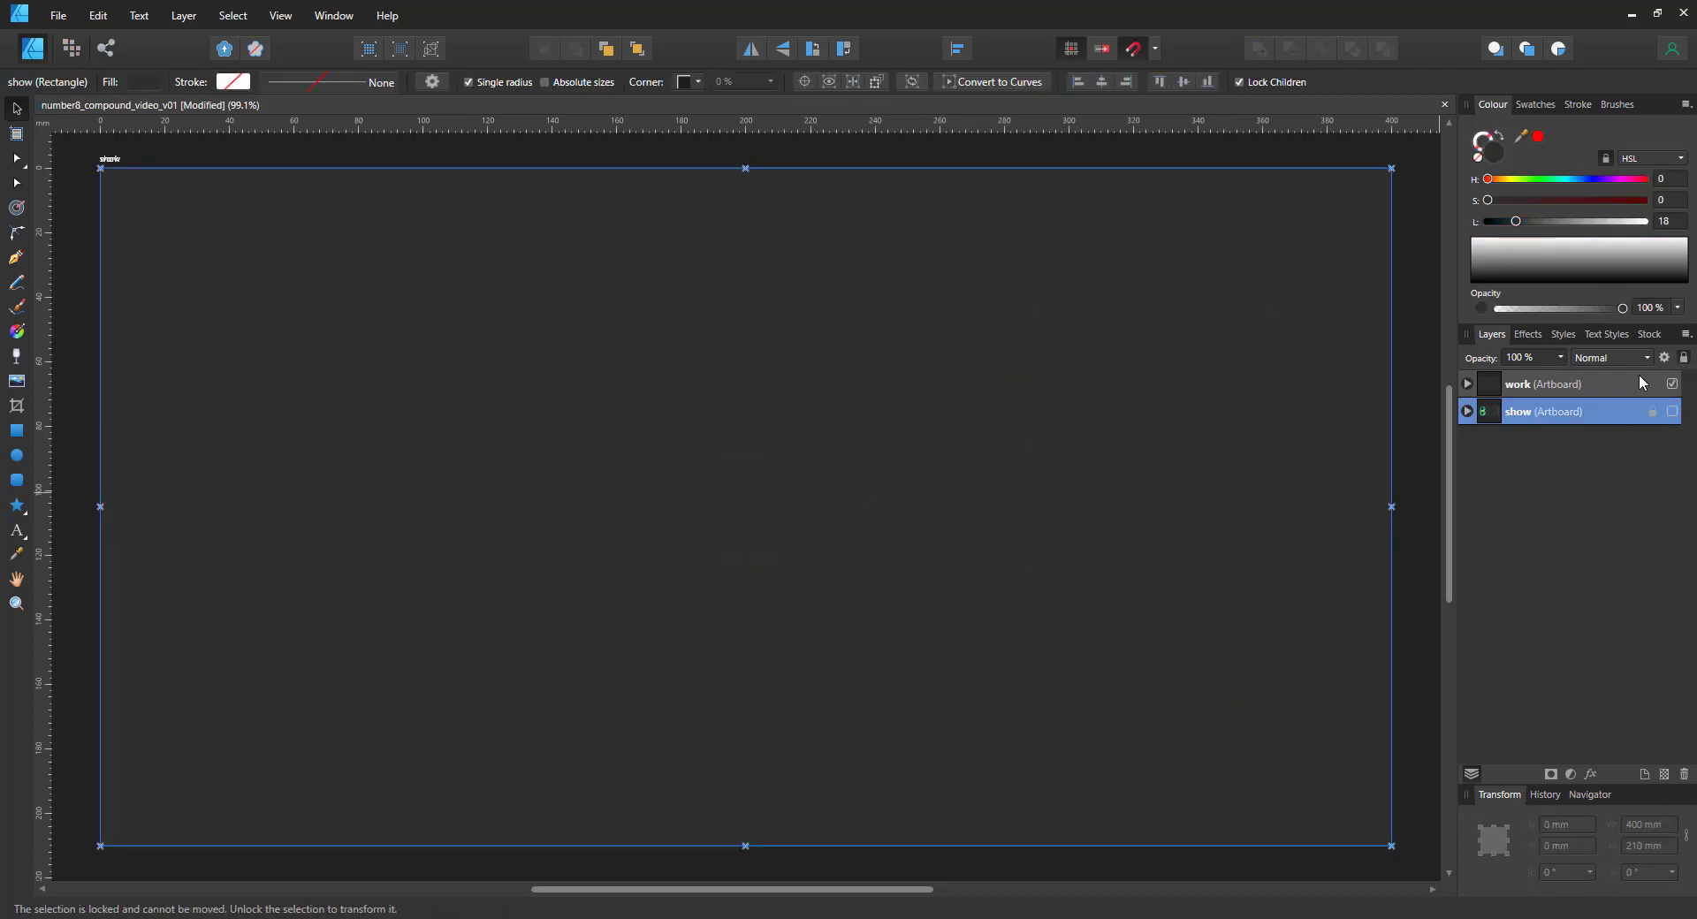
pyautogui.click(1643, 378)
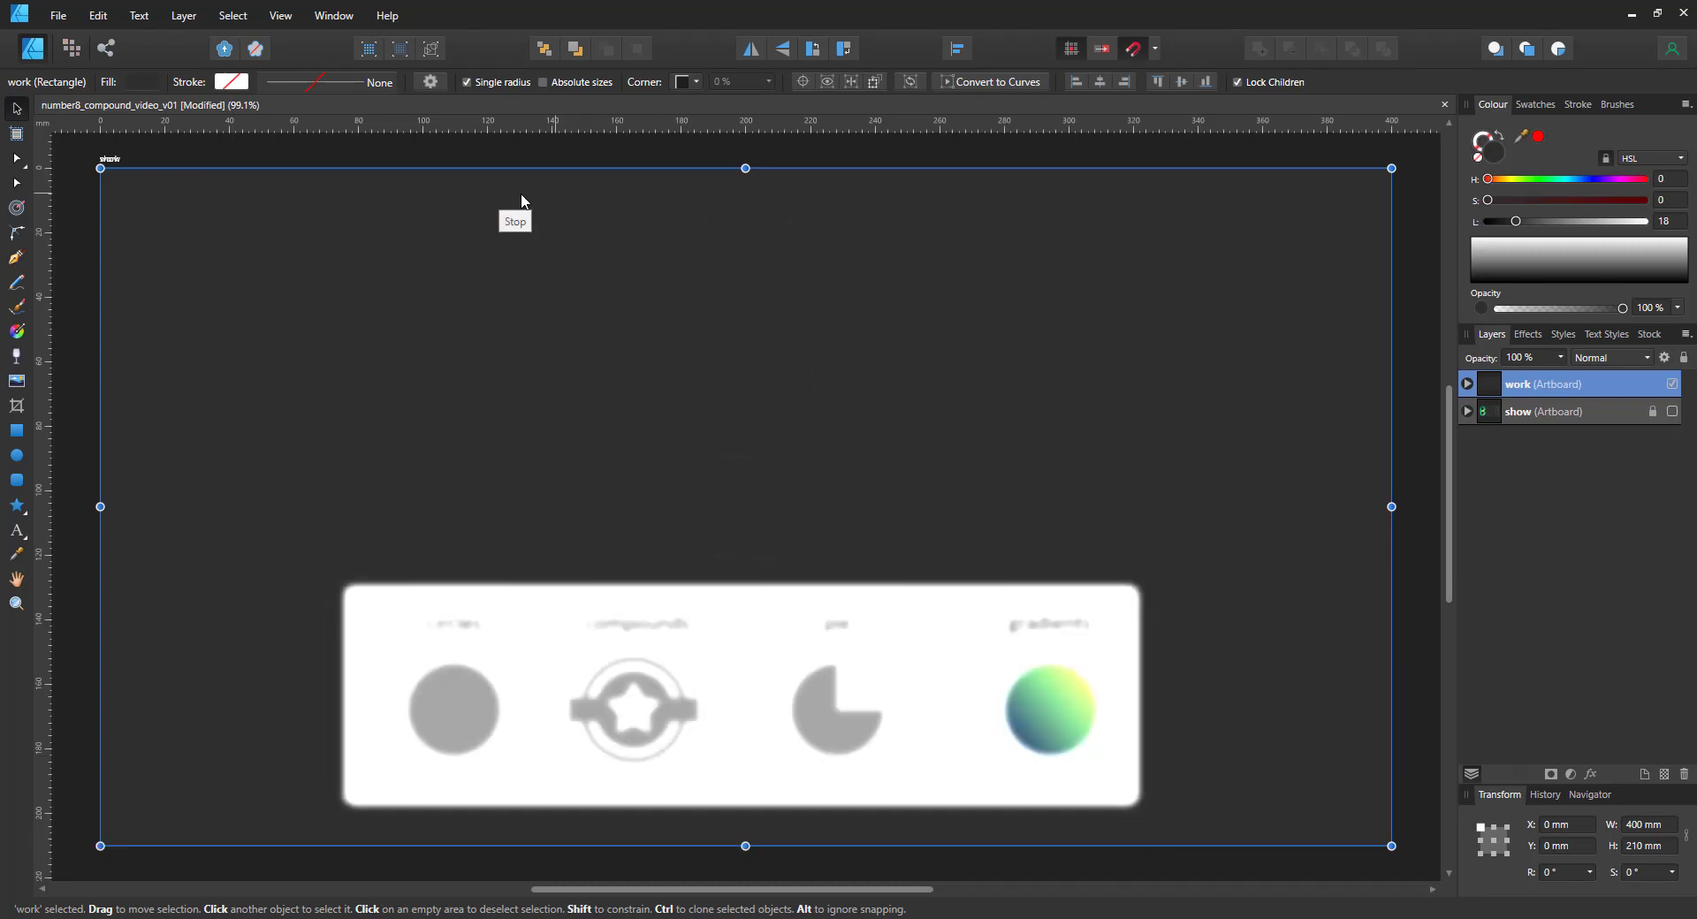
# Step: Draw a circle near the artboard's top centre with no fill and a 2 pt outline
pyautogui.click(16, 456)
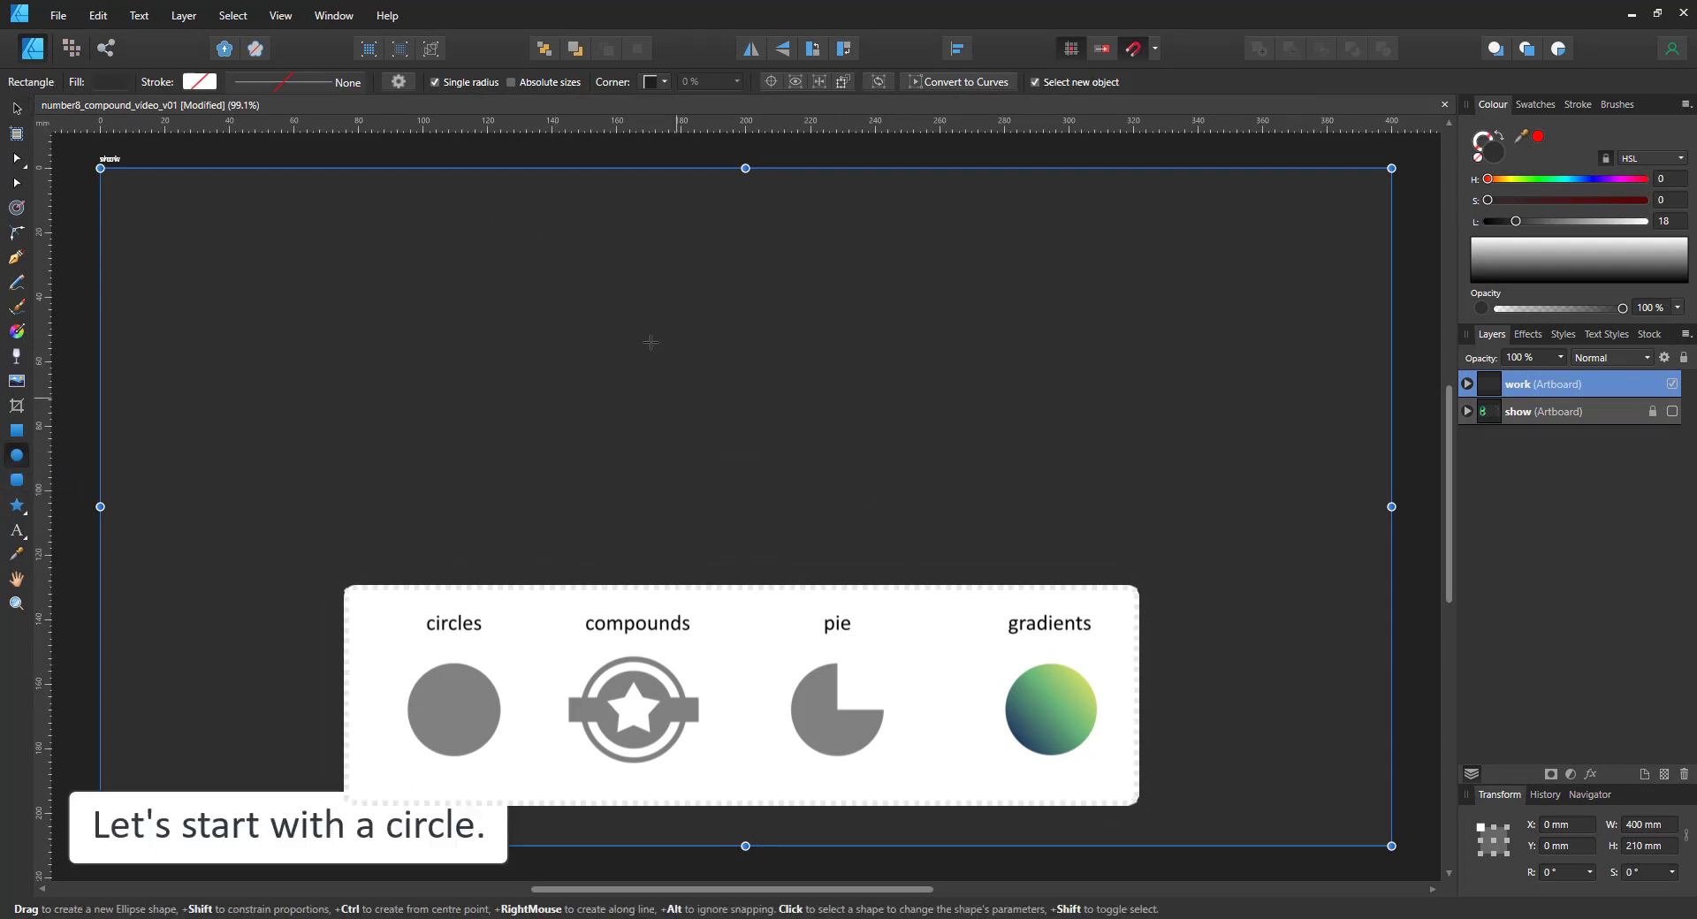
pyautogui.moveTo(589, 239); pyautogui.dragTo(915, 564)
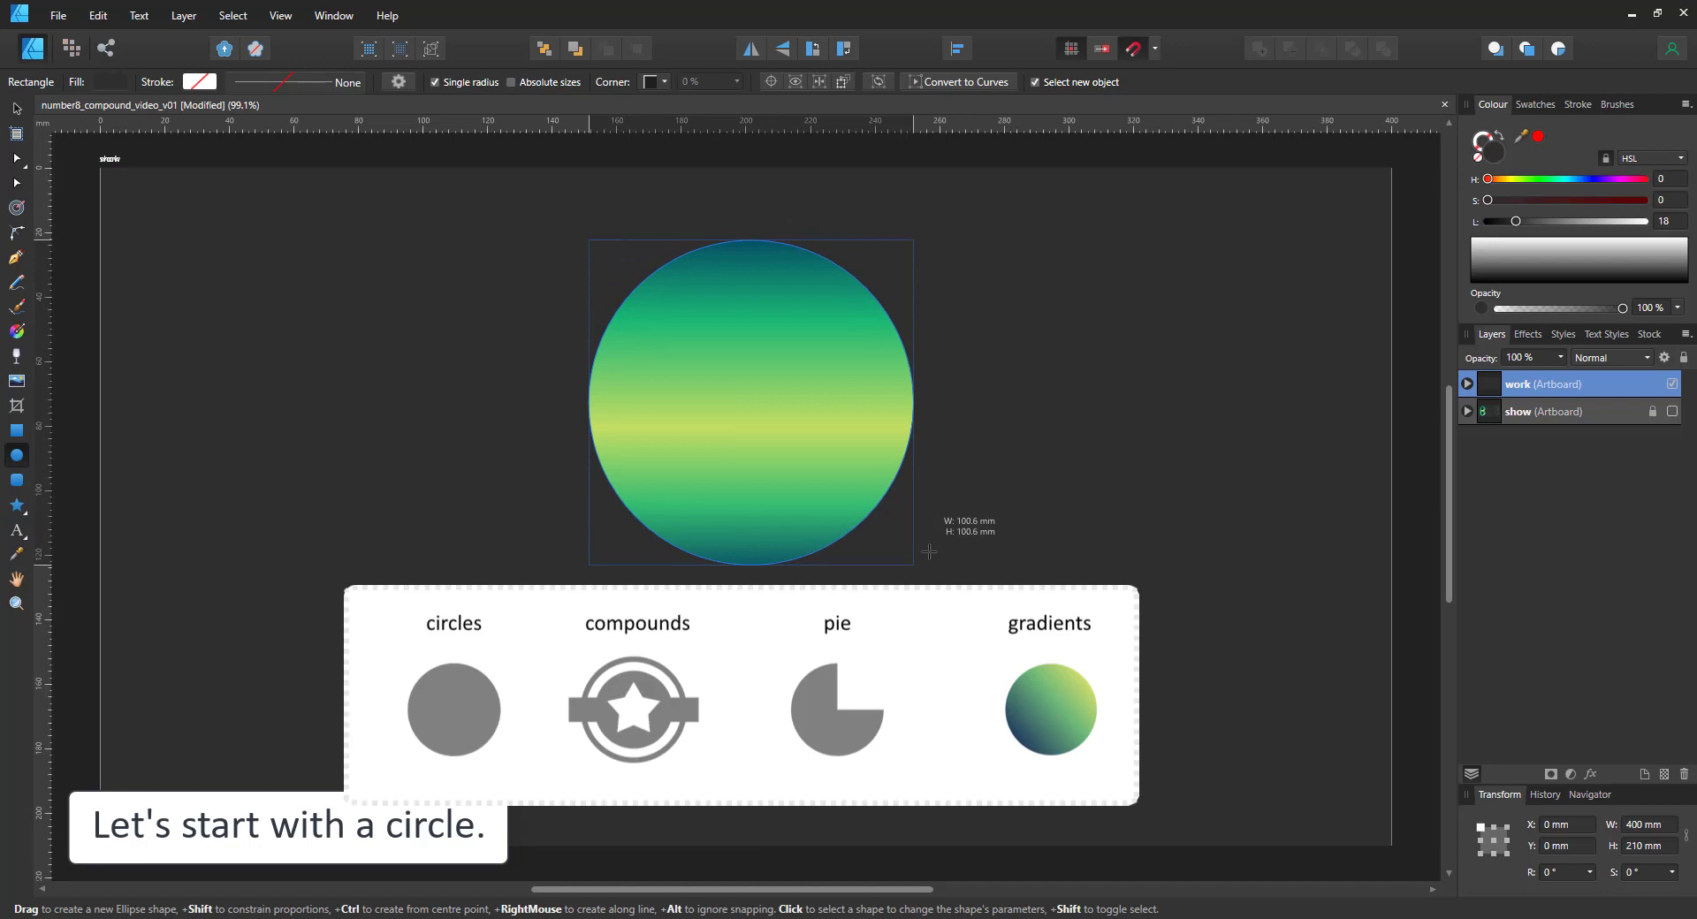
pyautogui.click(1477, 158)
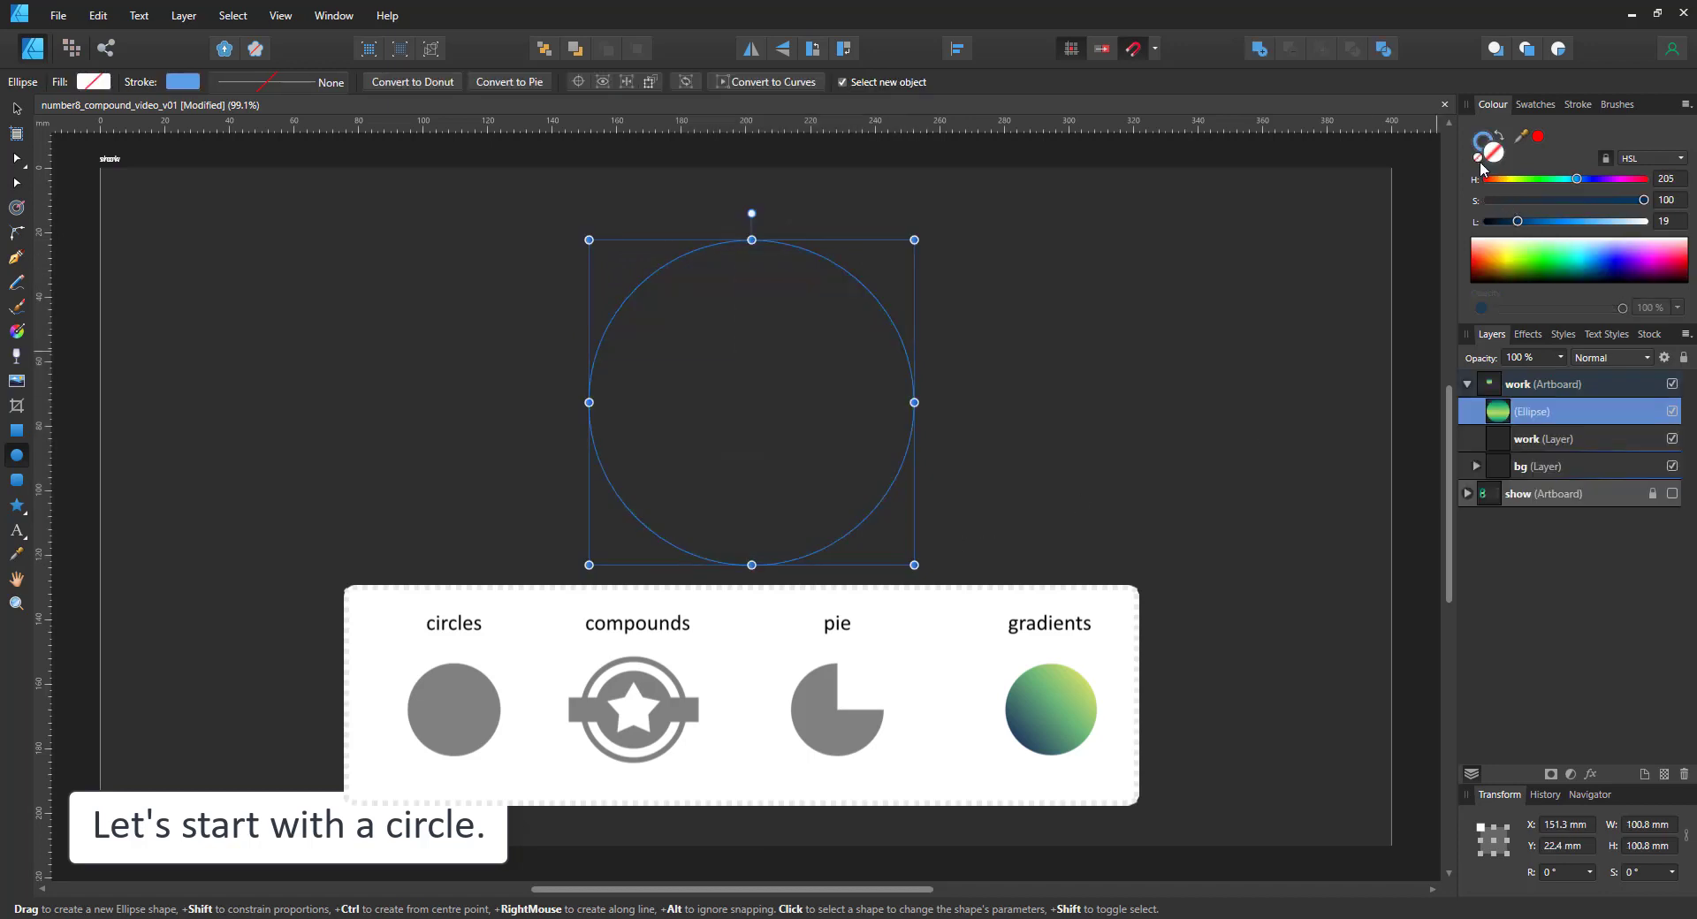
pyautogui.click(16, 108)
pyautogui.click(301, 83)
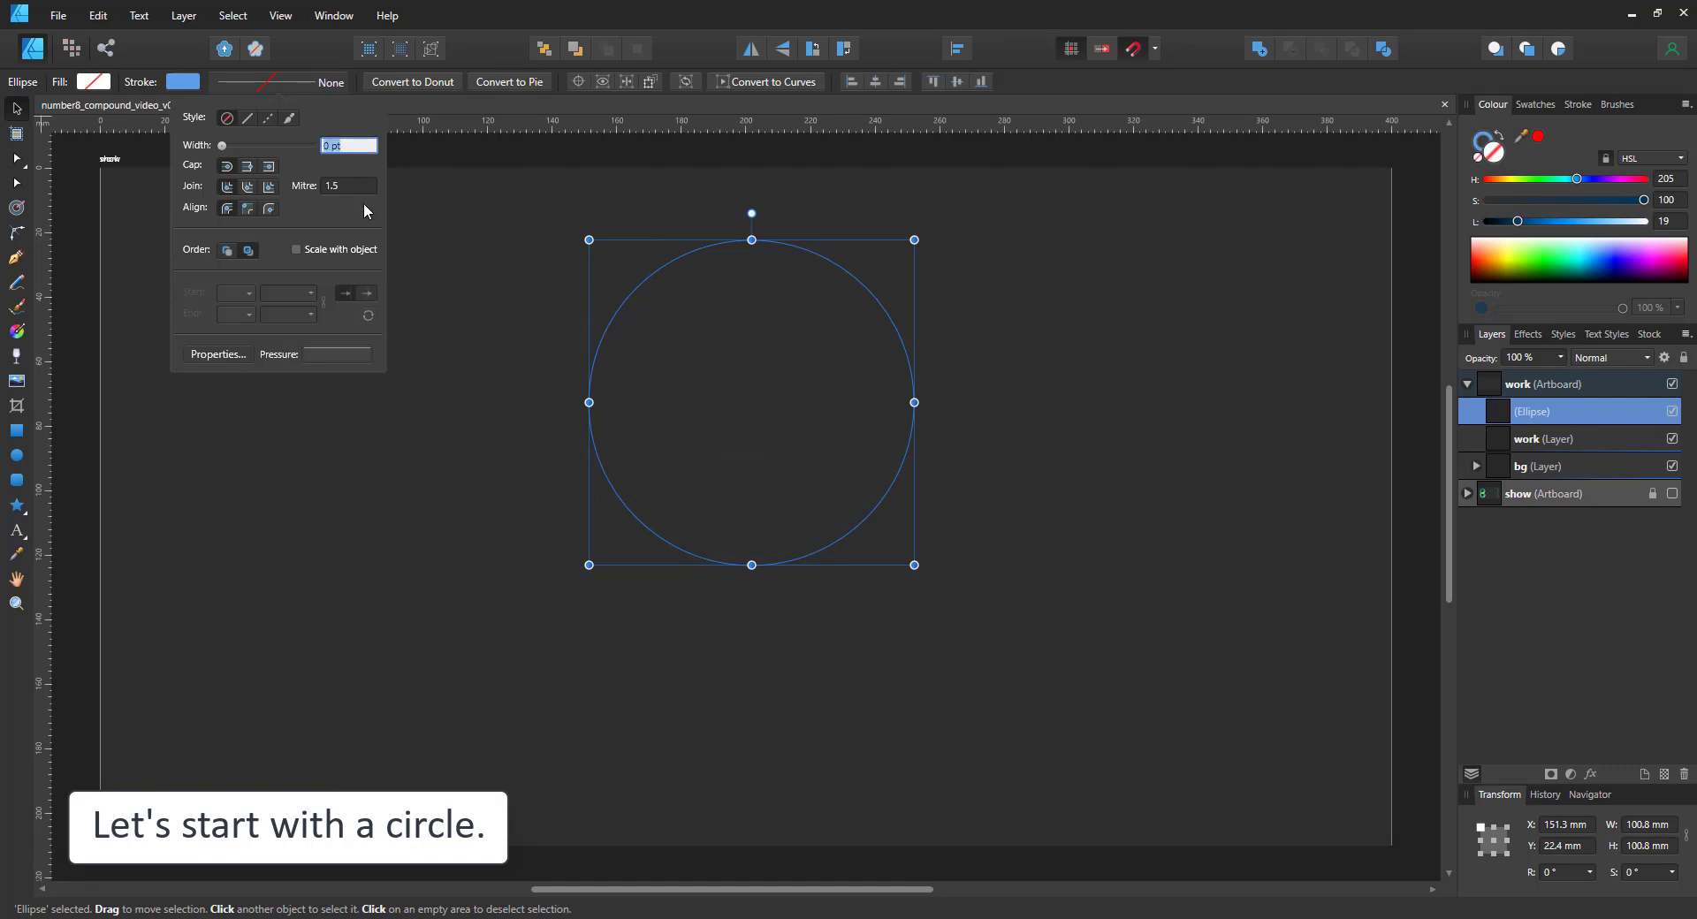
pyautogui.write('2')
pyautogui.press('Return')
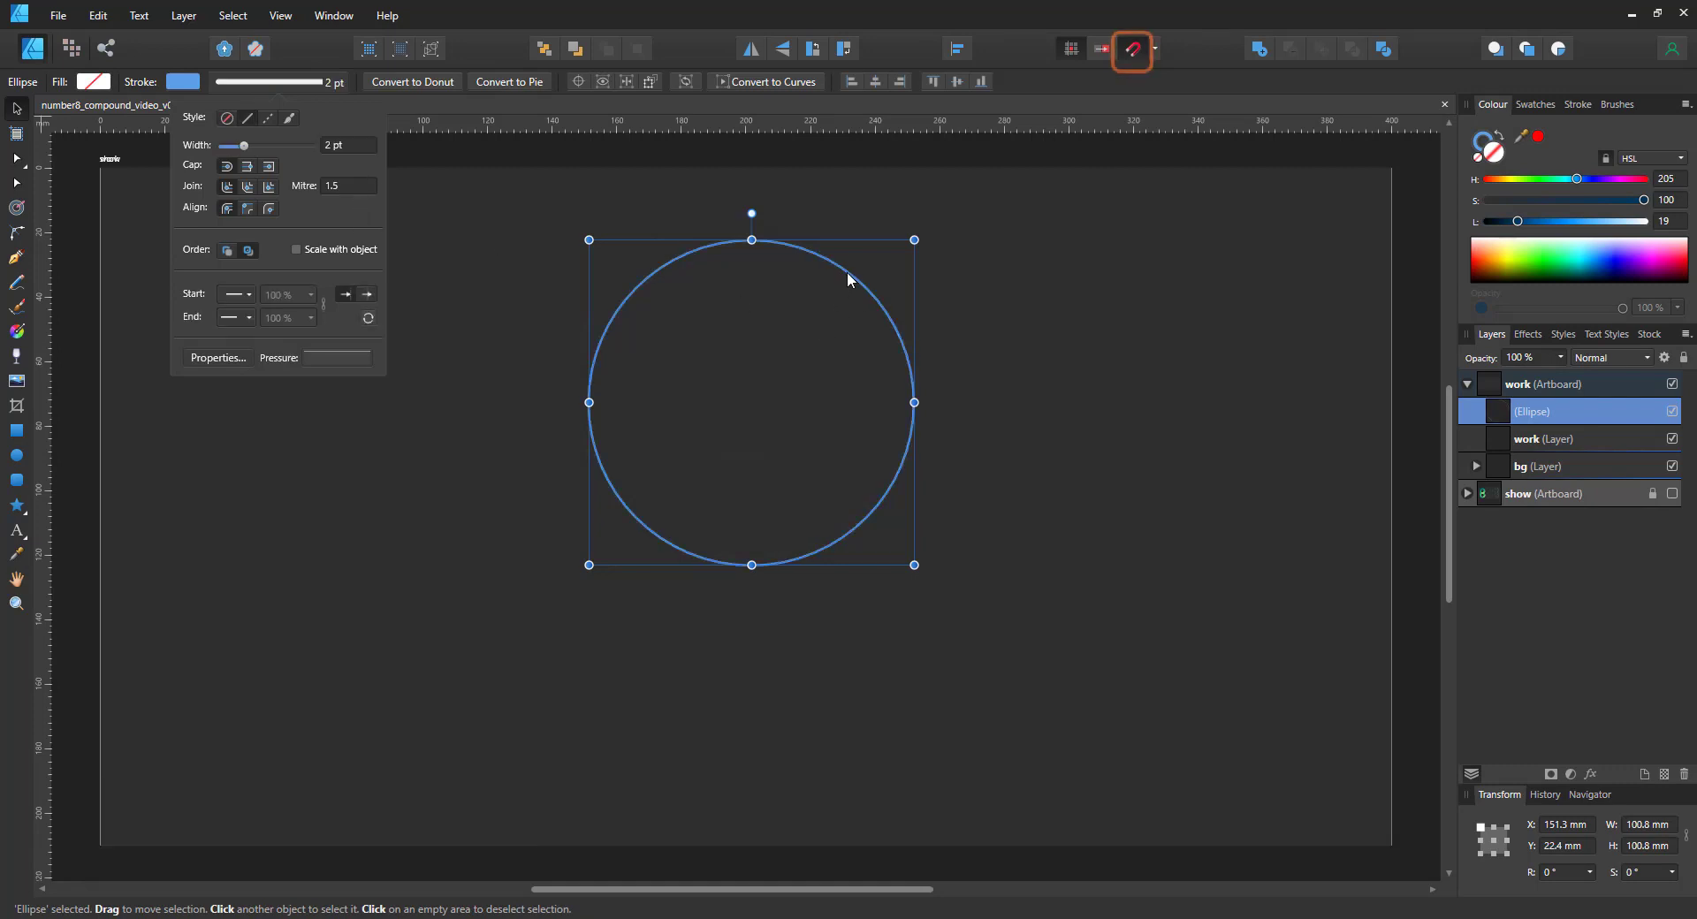
# Step: Nudge the circle up, enlarge it to about 105.7 mm, and duplicate it
pyautogui.moveTo(846, 272); pyautogui.dragTo(834, 253)
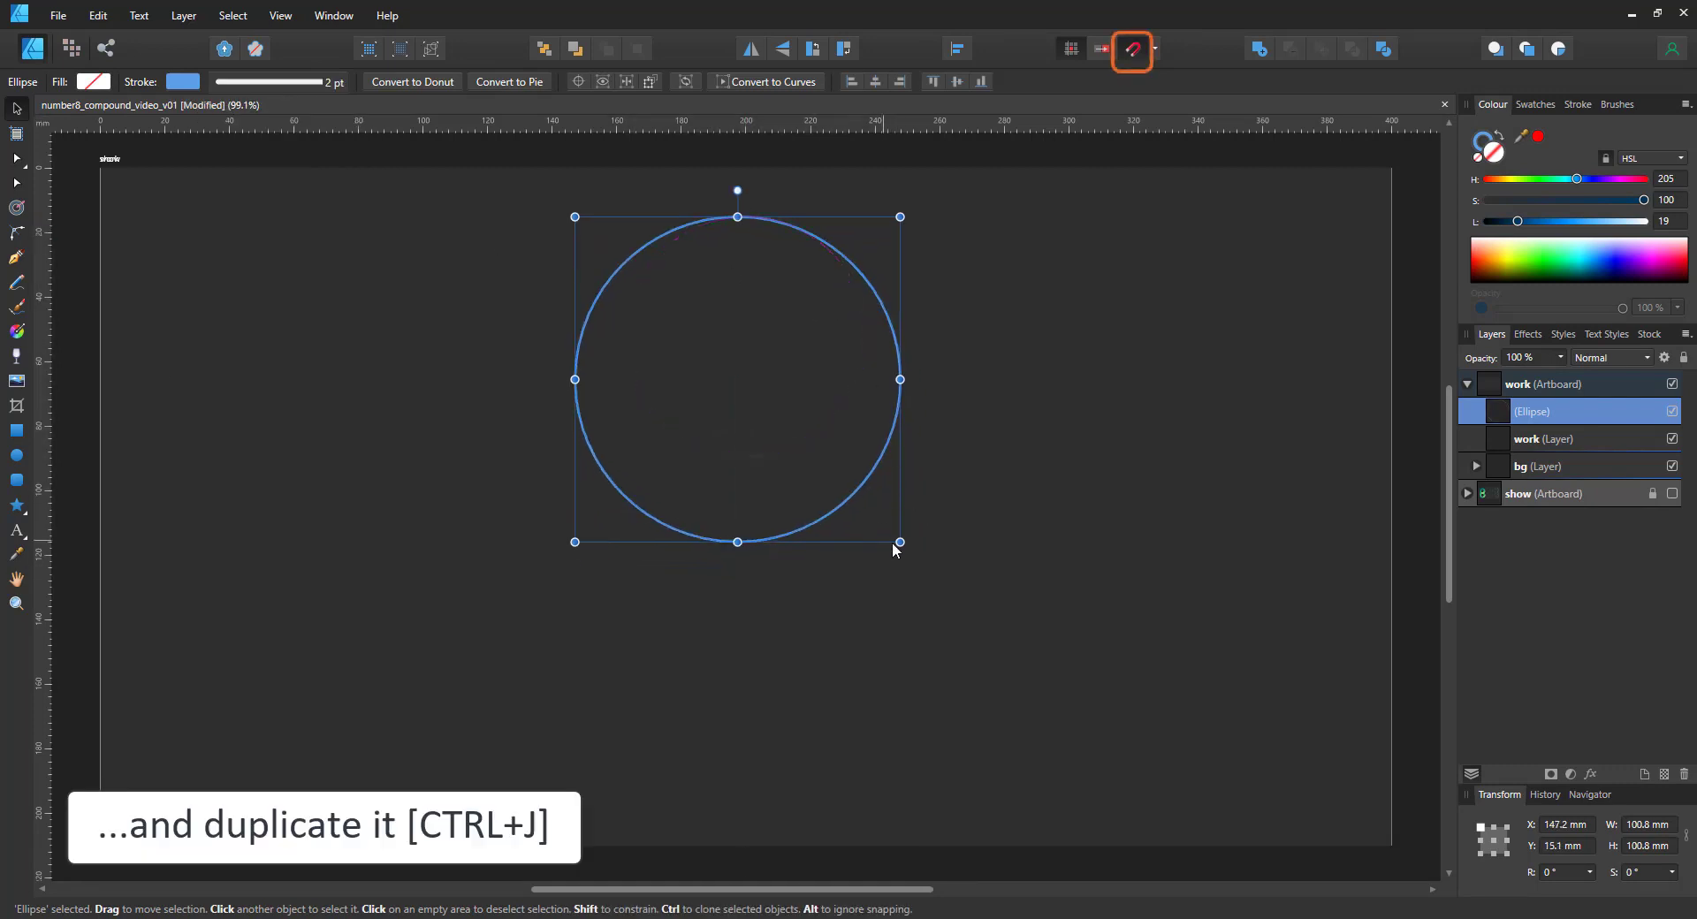
pyautogui.moveTo(900, 542); pyautogui.dragTo(908, 558)
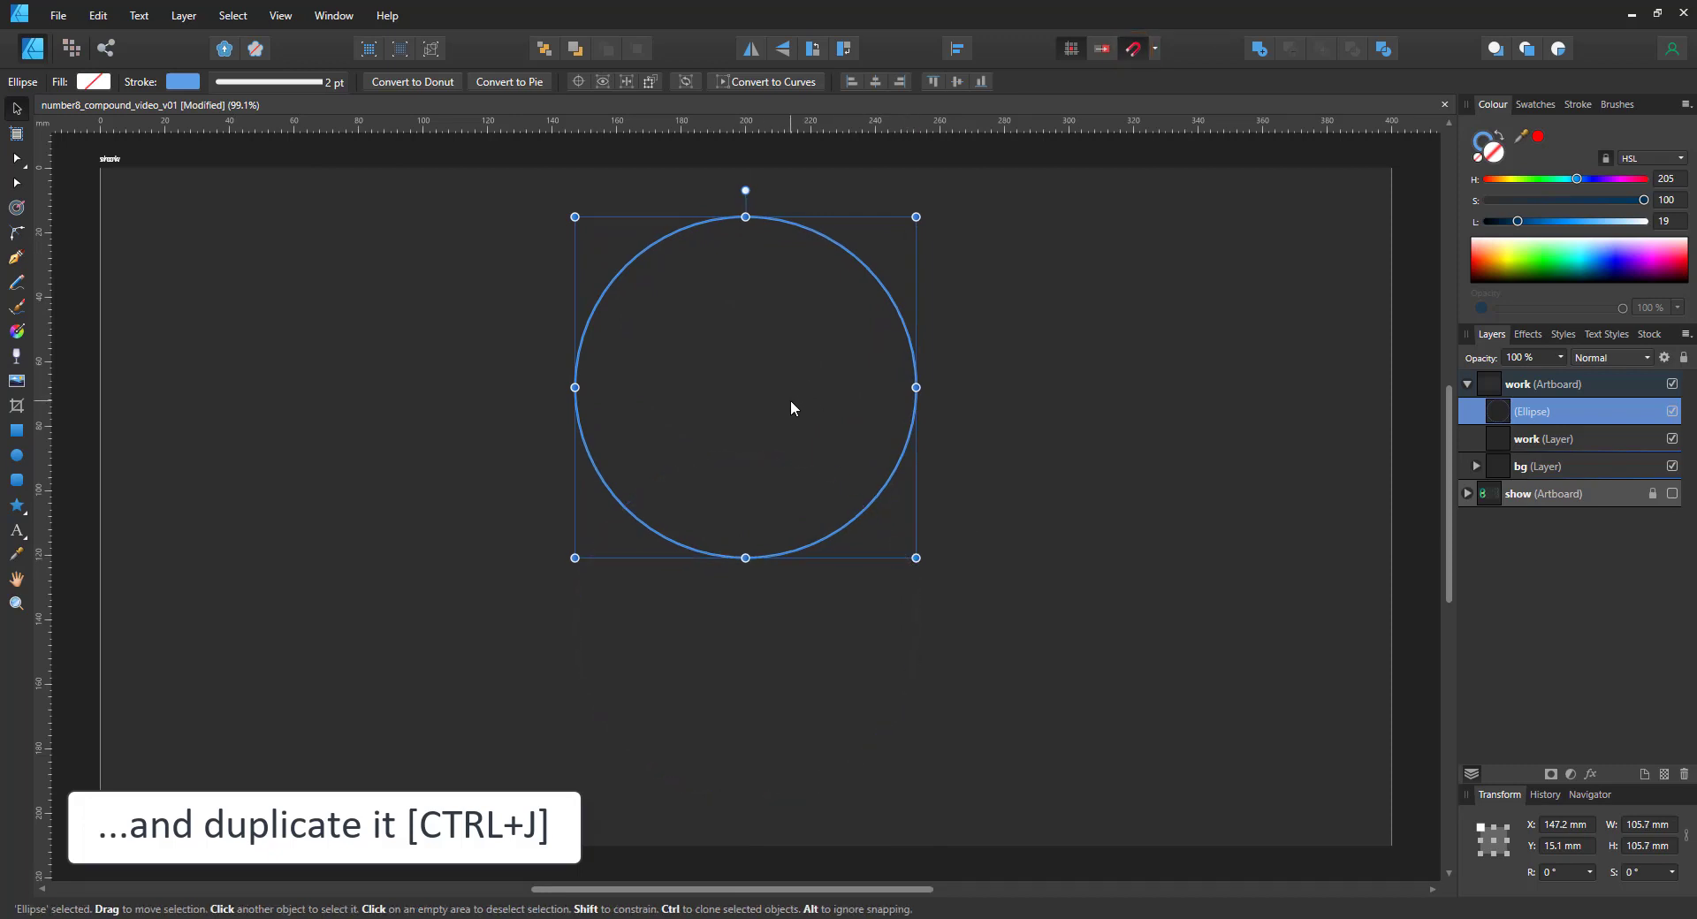
pyautogui.hotkey('ctrl', 'j')
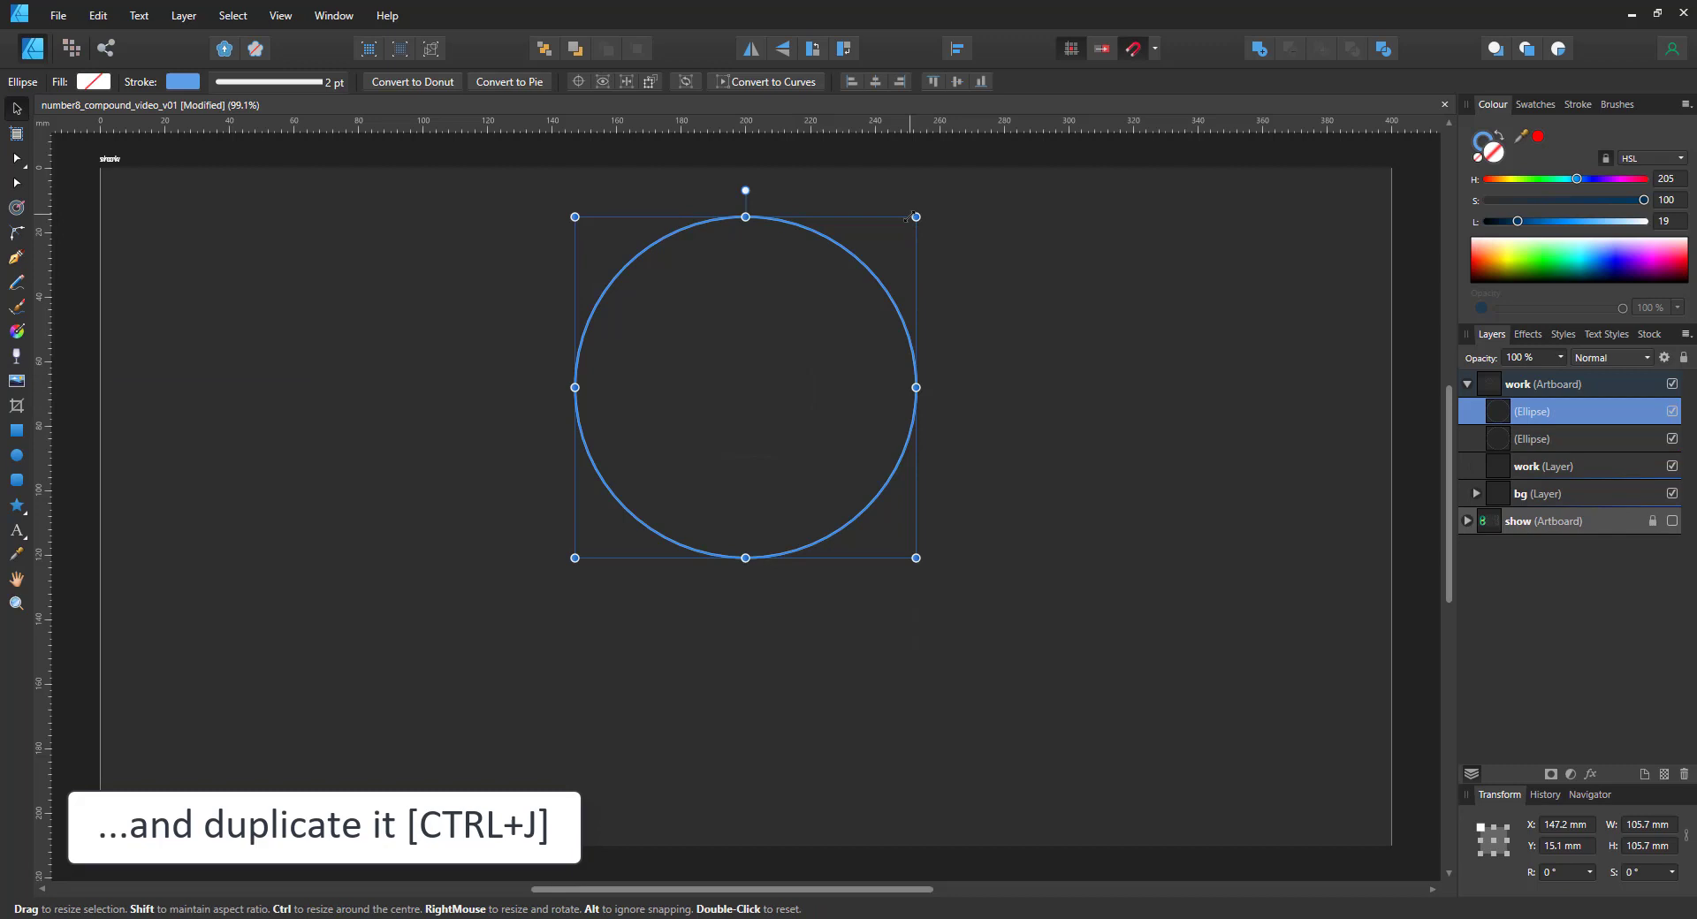
# Step: Shrink the duplicate into a small centred circle, then size a copy to touch the left edge
pyautogui.moveTo(915, 217); pyautogui.dragTo(835, 340)
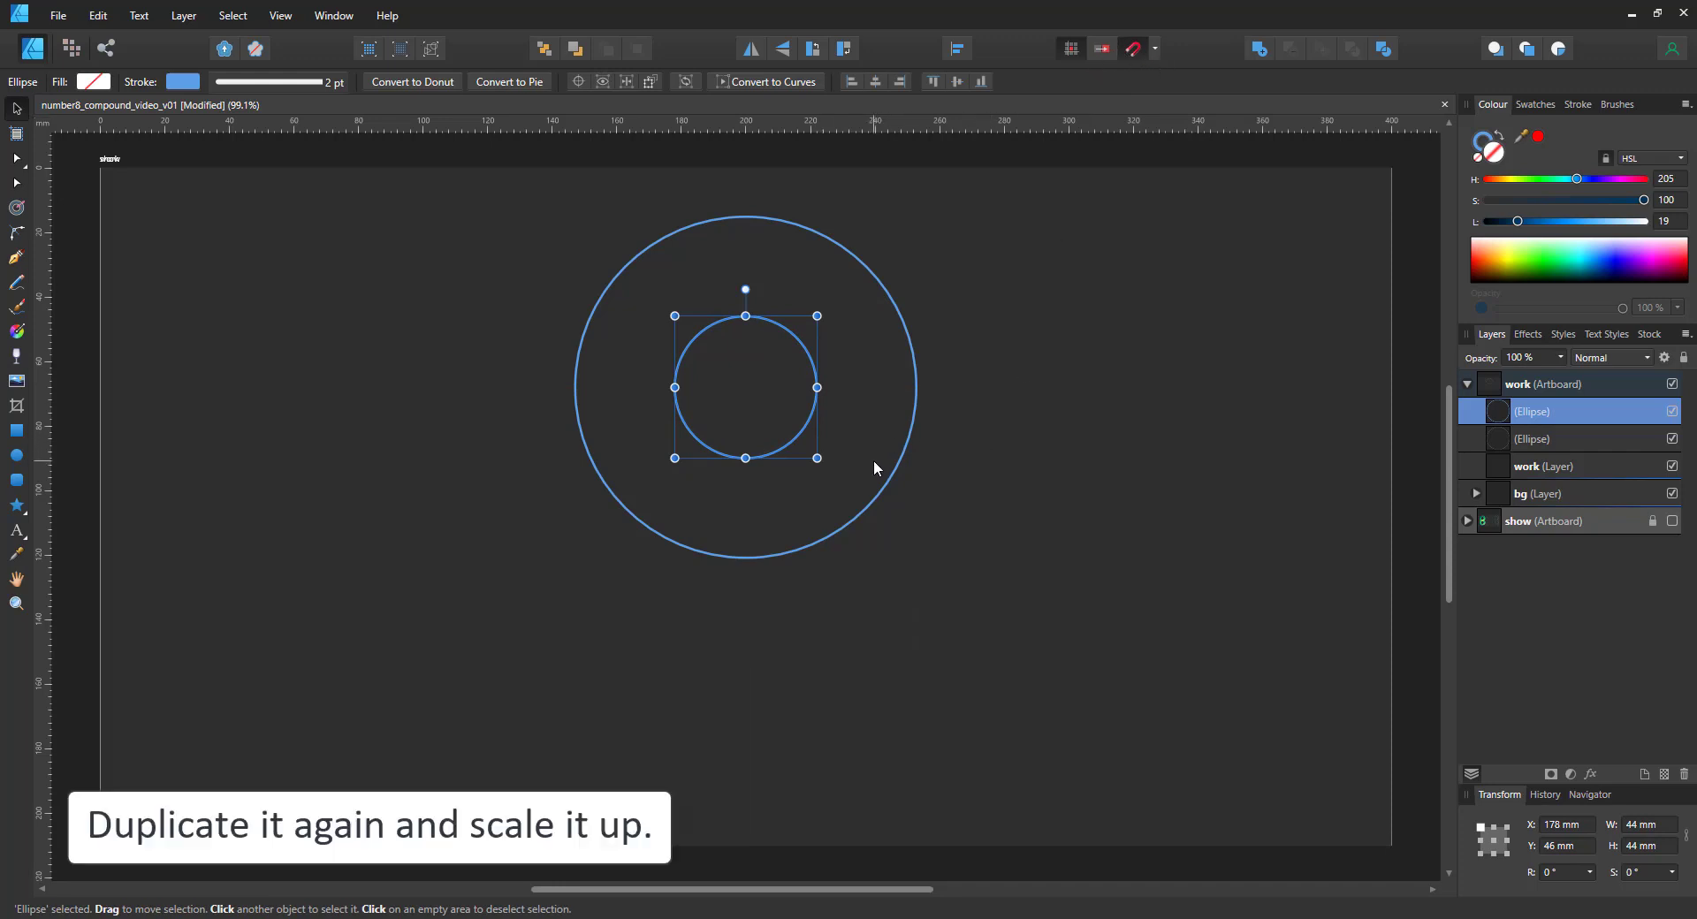
pyautogui.hotkey('ctrl', 'j')
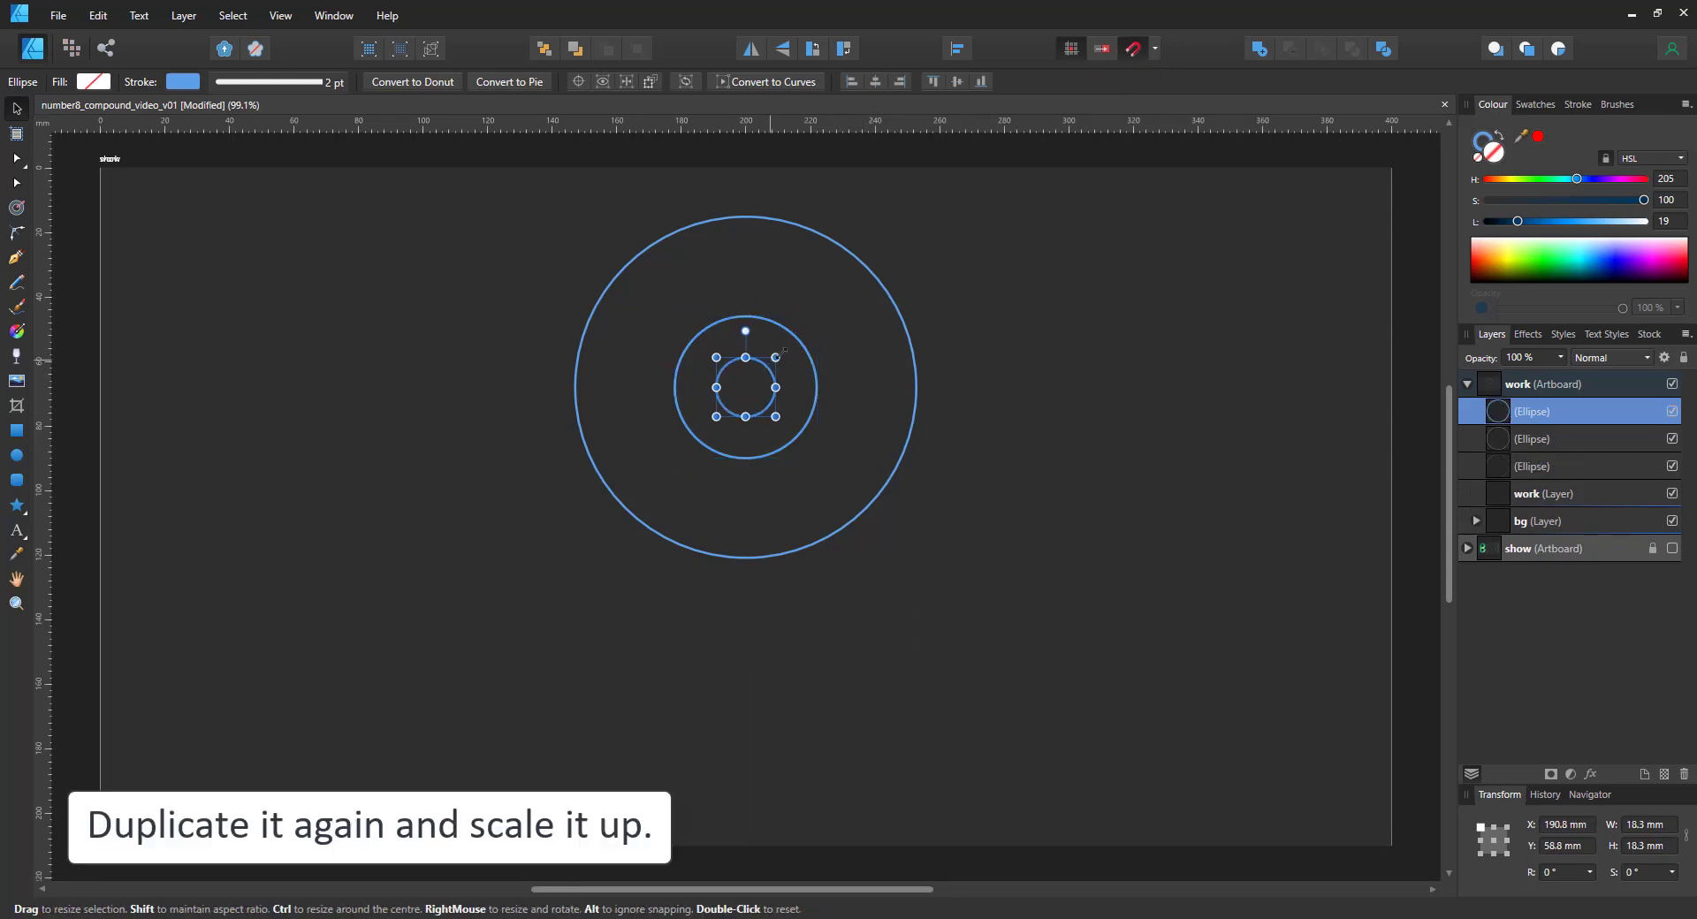
pyautogui.moveTo(783, 352); pyautogui.dragTo(689, 349)
pyautogui.moveTo(724, 461); pyautogui.dragTo(757, 474)
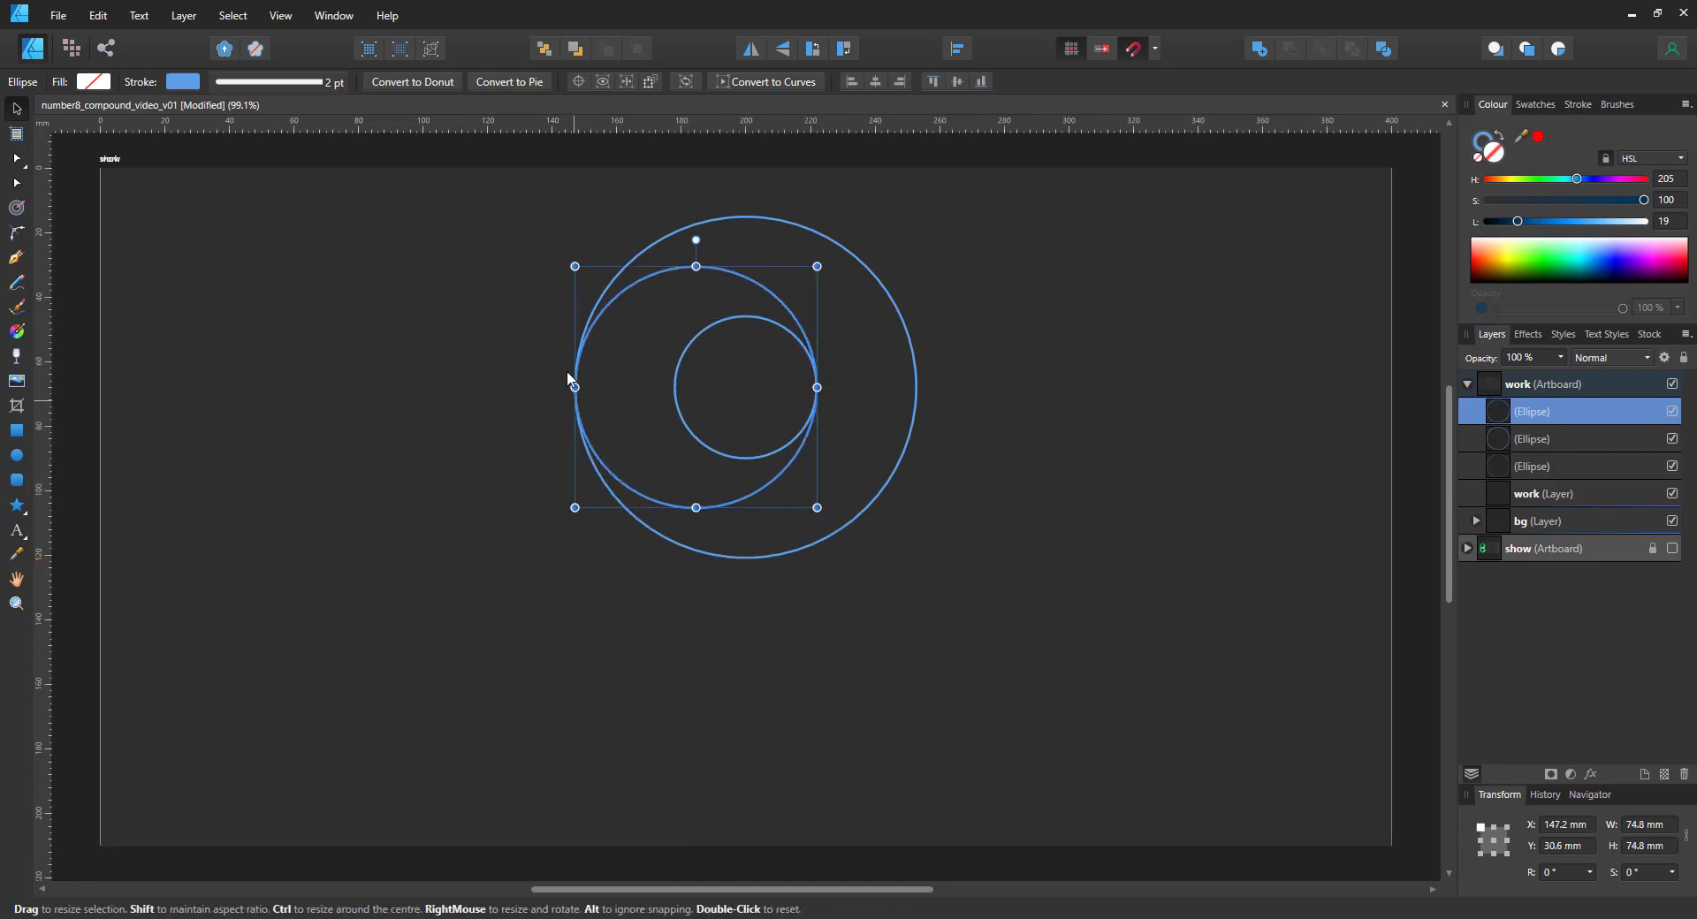
# Step: Duplicate the 74.8 mm circle to the top and bottom edges and align them with the outer circle
pyautogui.hotkey('ctrl', 'j')
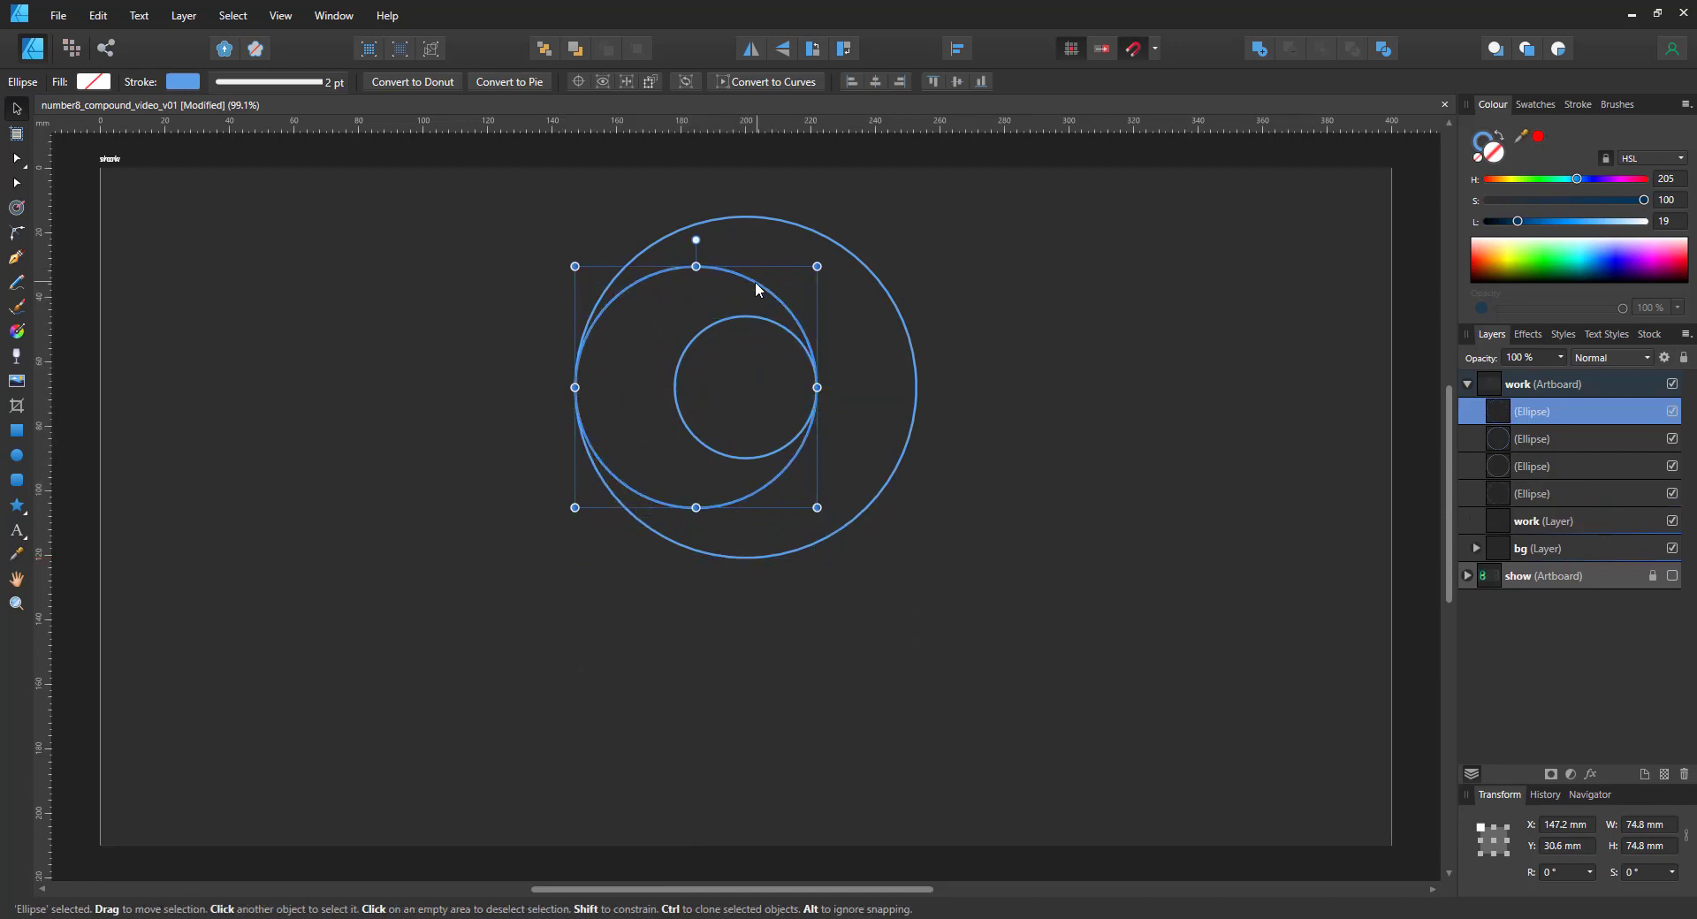
pyautogui.moveTo(755, 281); pyautogui.dragTo(835, 352)
pyautogui.hotkey('ctrl', 'j')
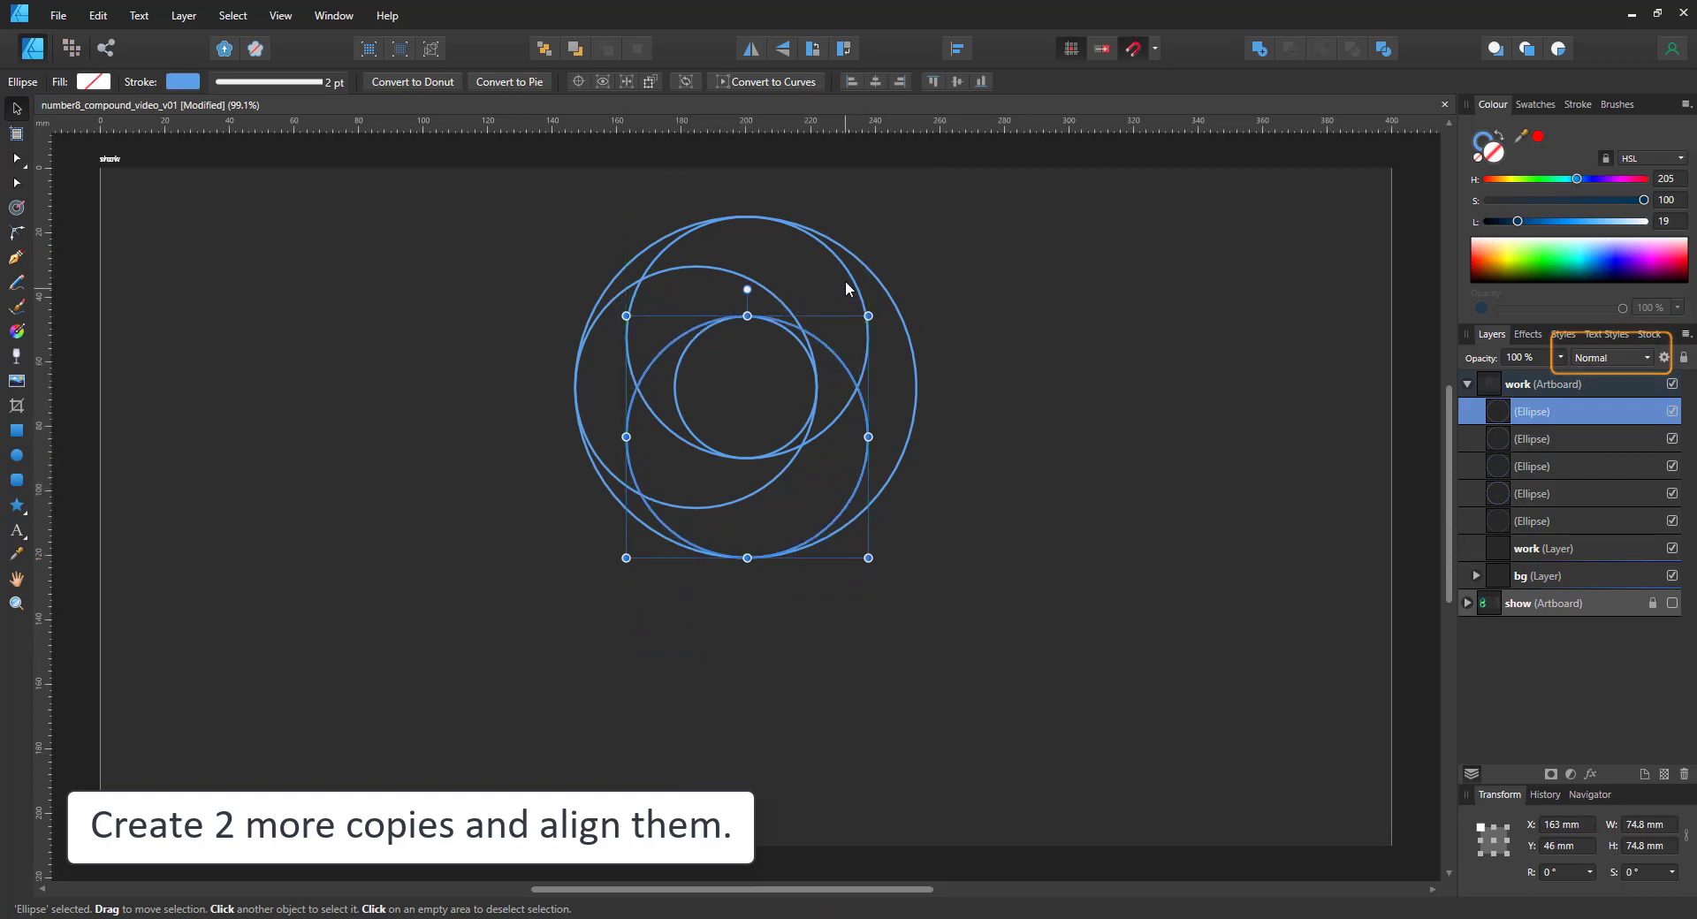
pyautogui.keyDown('shift'); pyautogui.click(870, 281); pyautogui.keyUp('shift')
pyautogui.keyDown('shift'); pyautogui.click(881, 288); pyautogui.keyUp('shift')
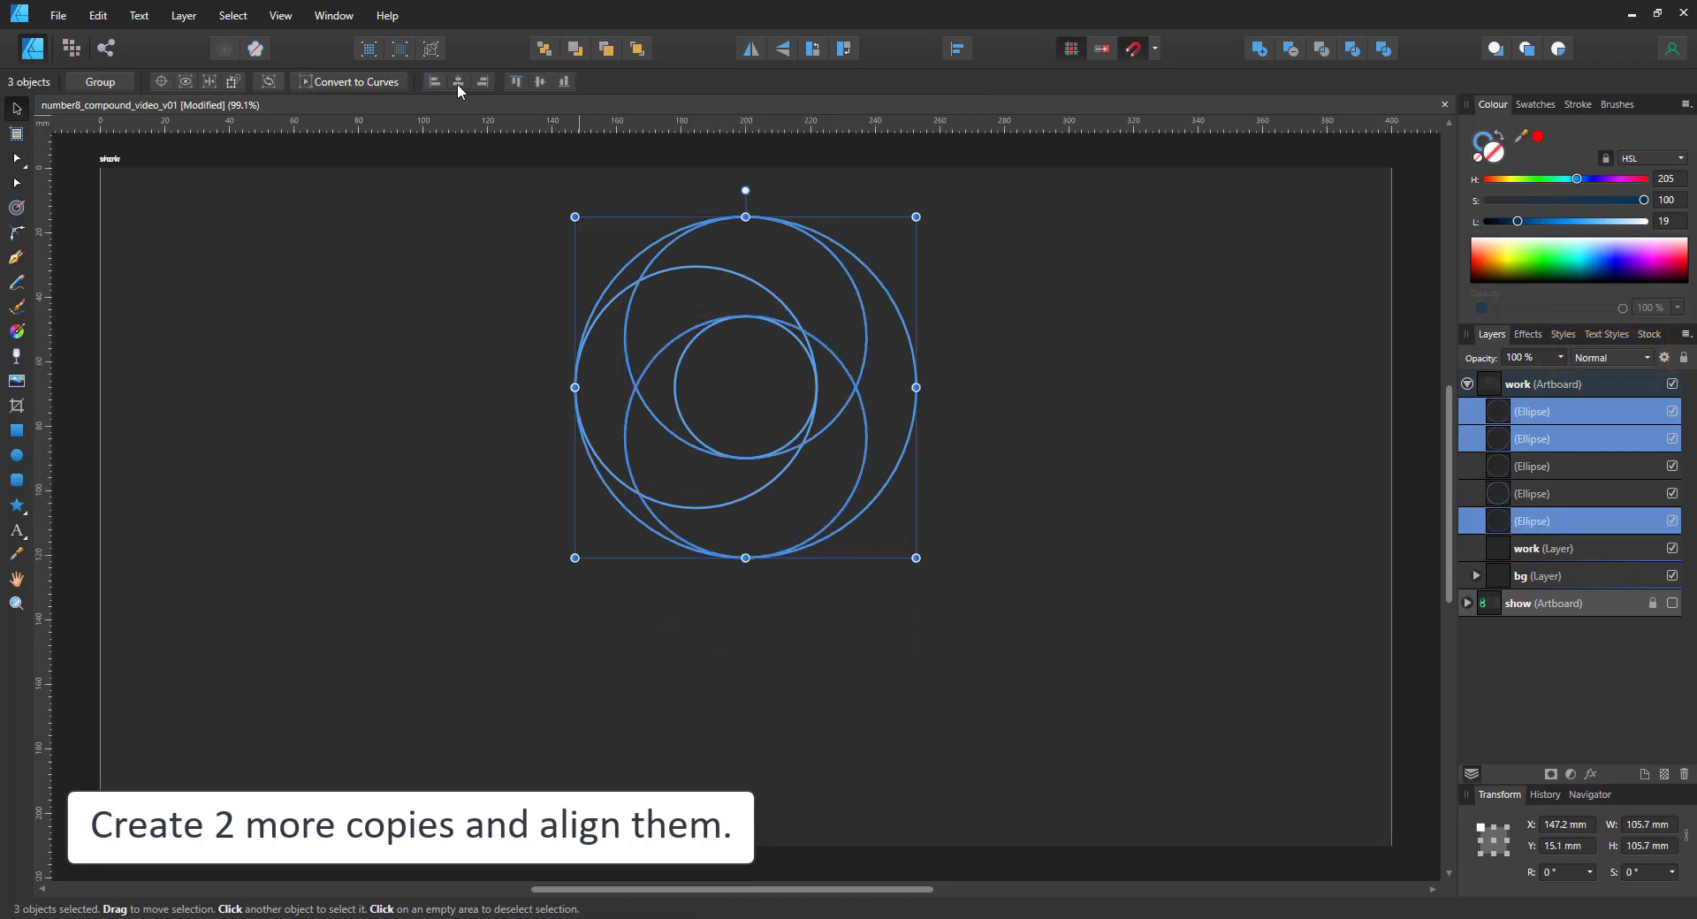
pyautogui.click(761, 287)
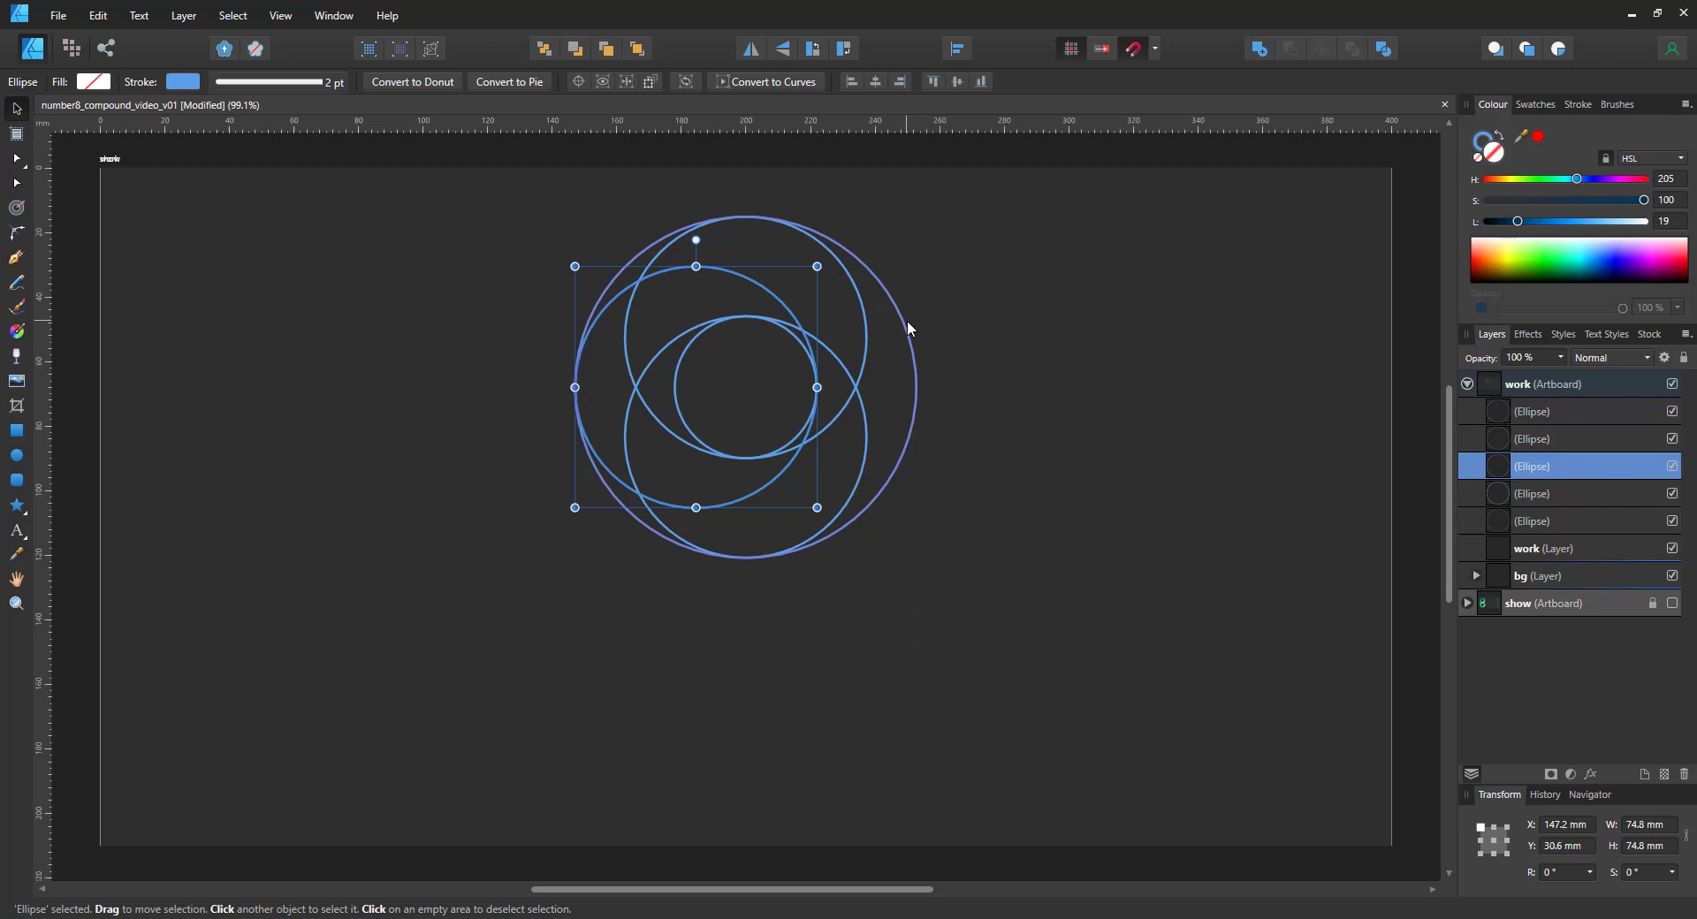
pyautogui.keyDown('shift'); pyautogui.click(907, 320); pyautogui.keyUp('shift')
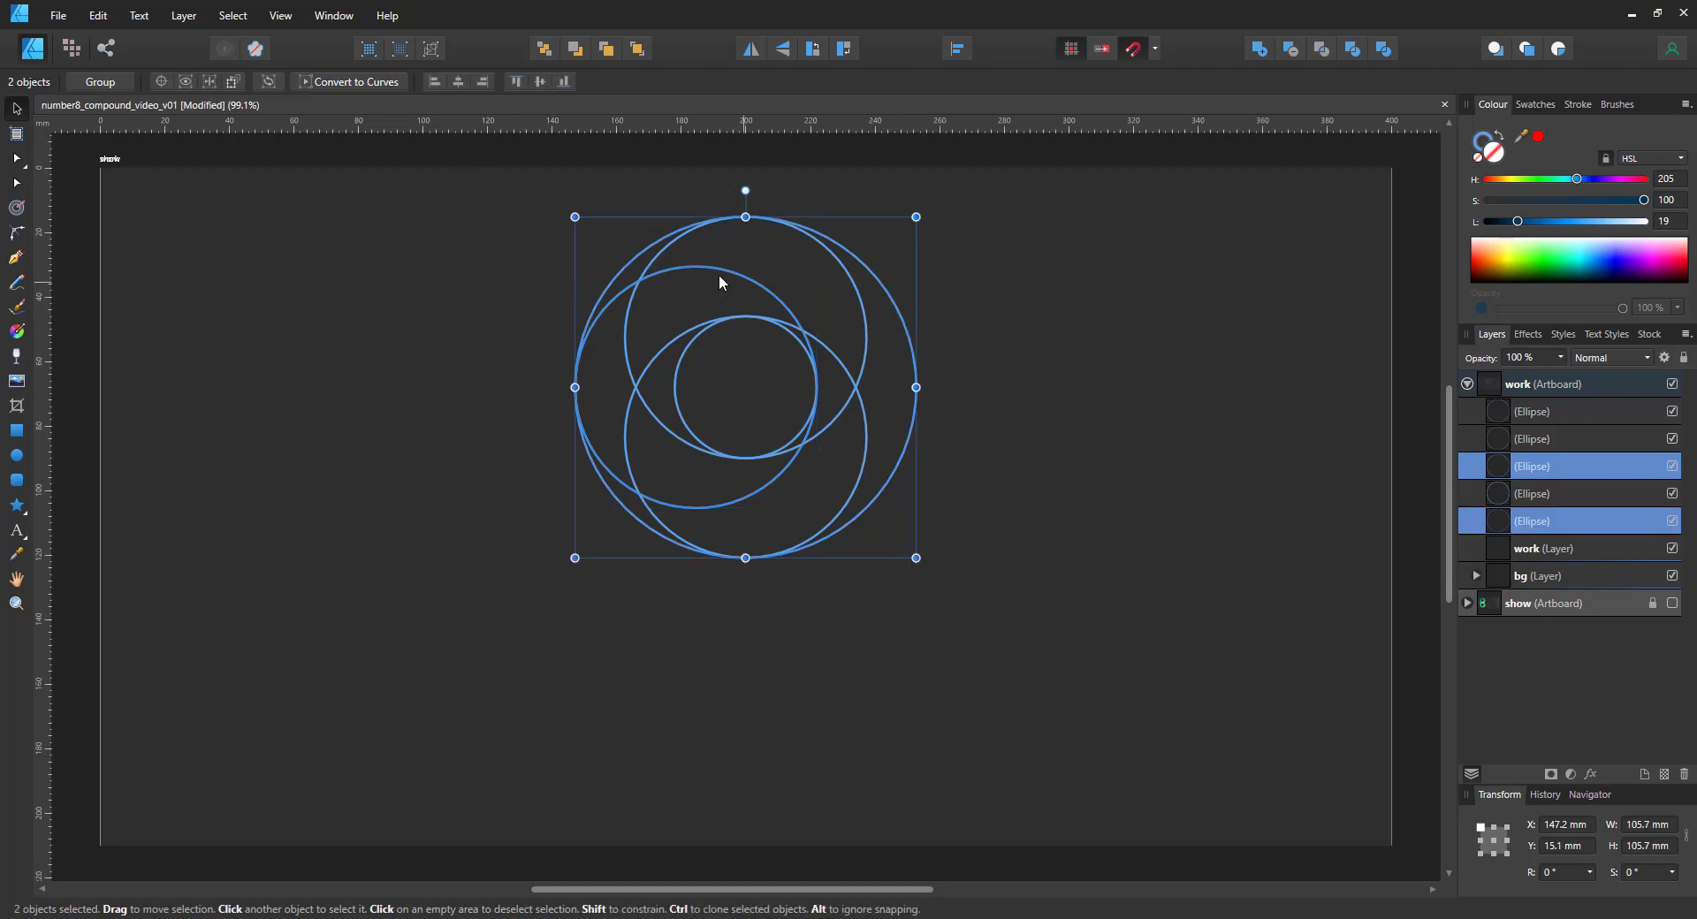
# Step: Duplicate all five circles, flip the copies vertically, and move them below the originals
pyautogui.click(521, 154)
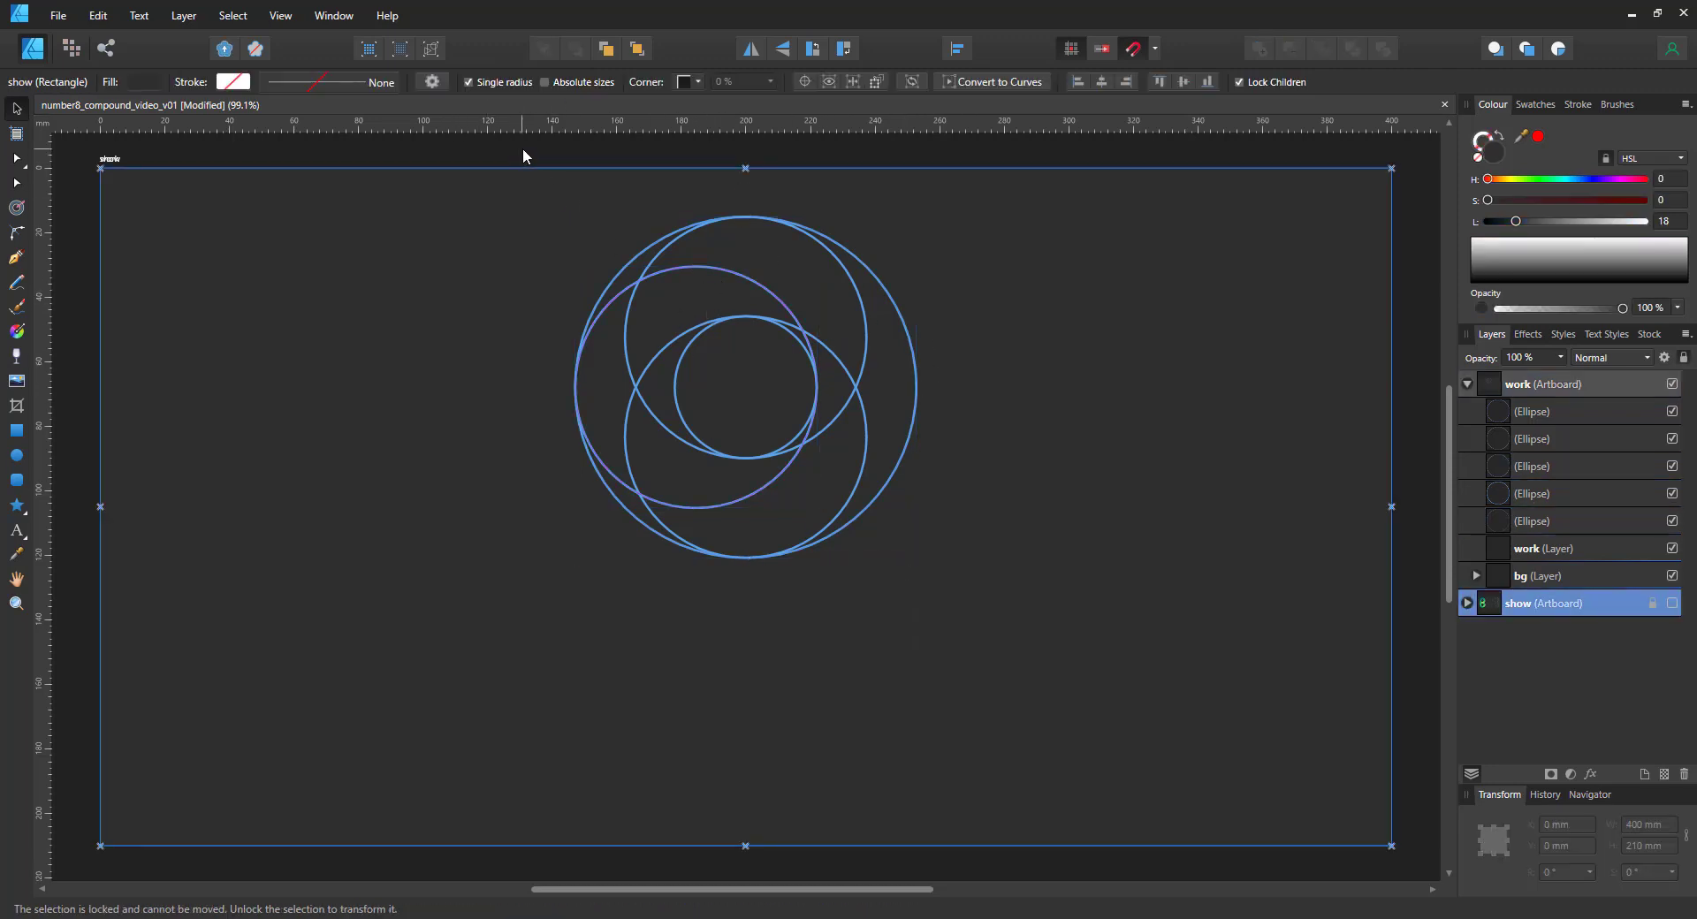
pyautogui.moveTo(522, 147); pyautogui.dragTo(950, 652)
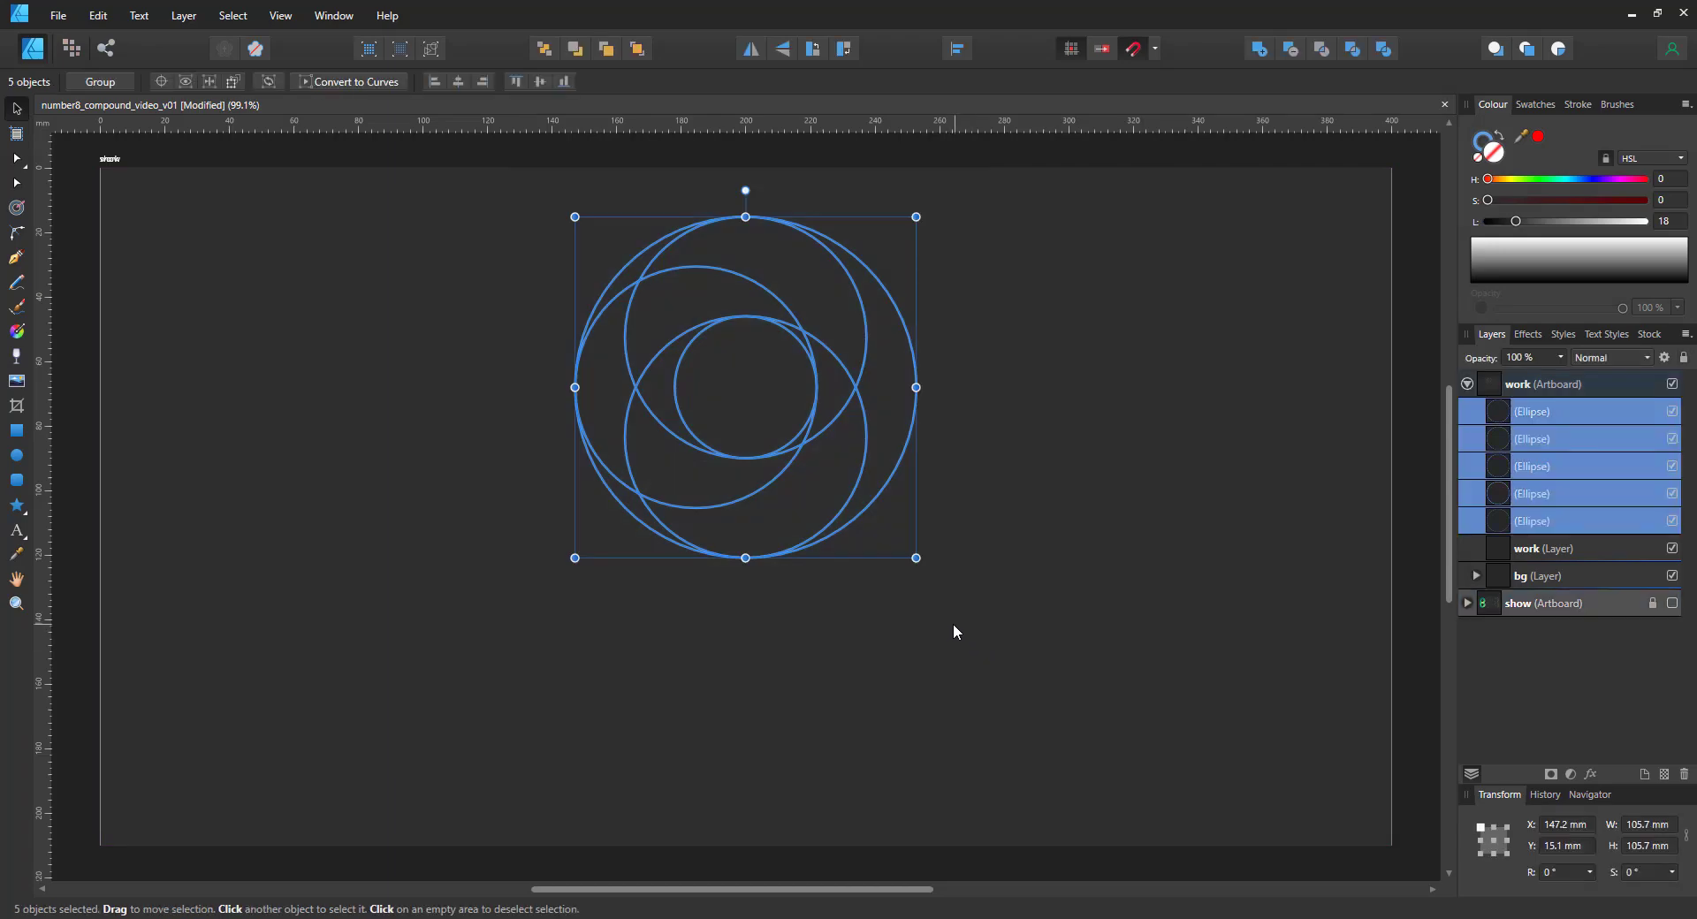
pyautogui.hotkey('ctrl', 'j')
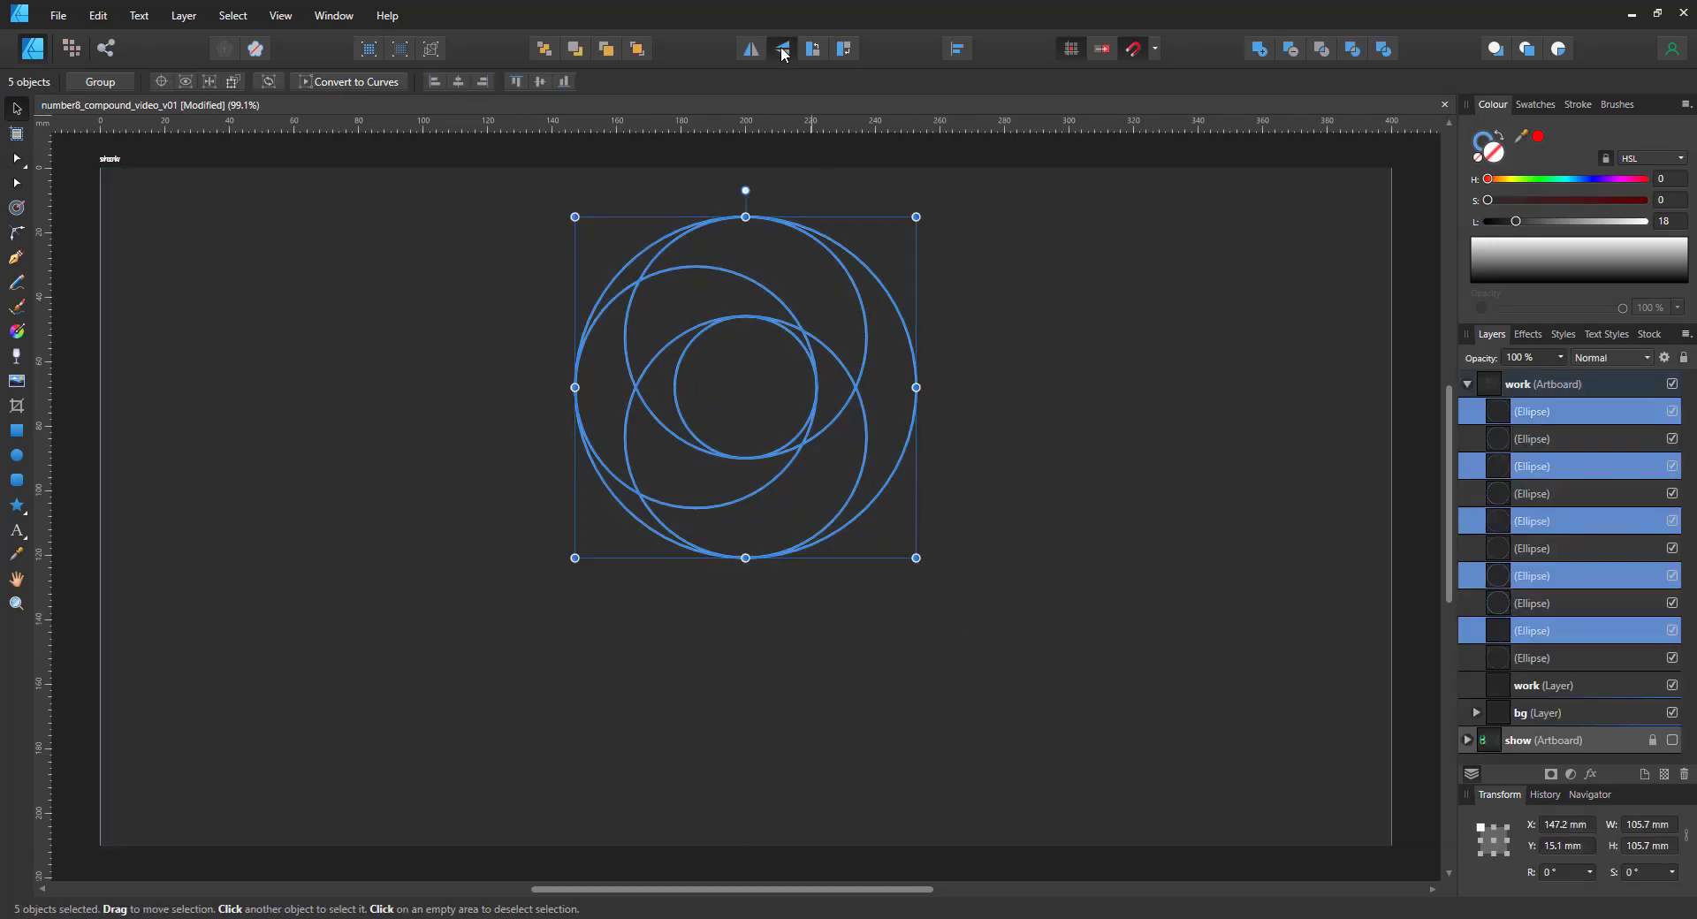
pyautogui.click(783, 51)
pyautogui.moveTo(792, 294); pyautogui.dragTo(821, 534)
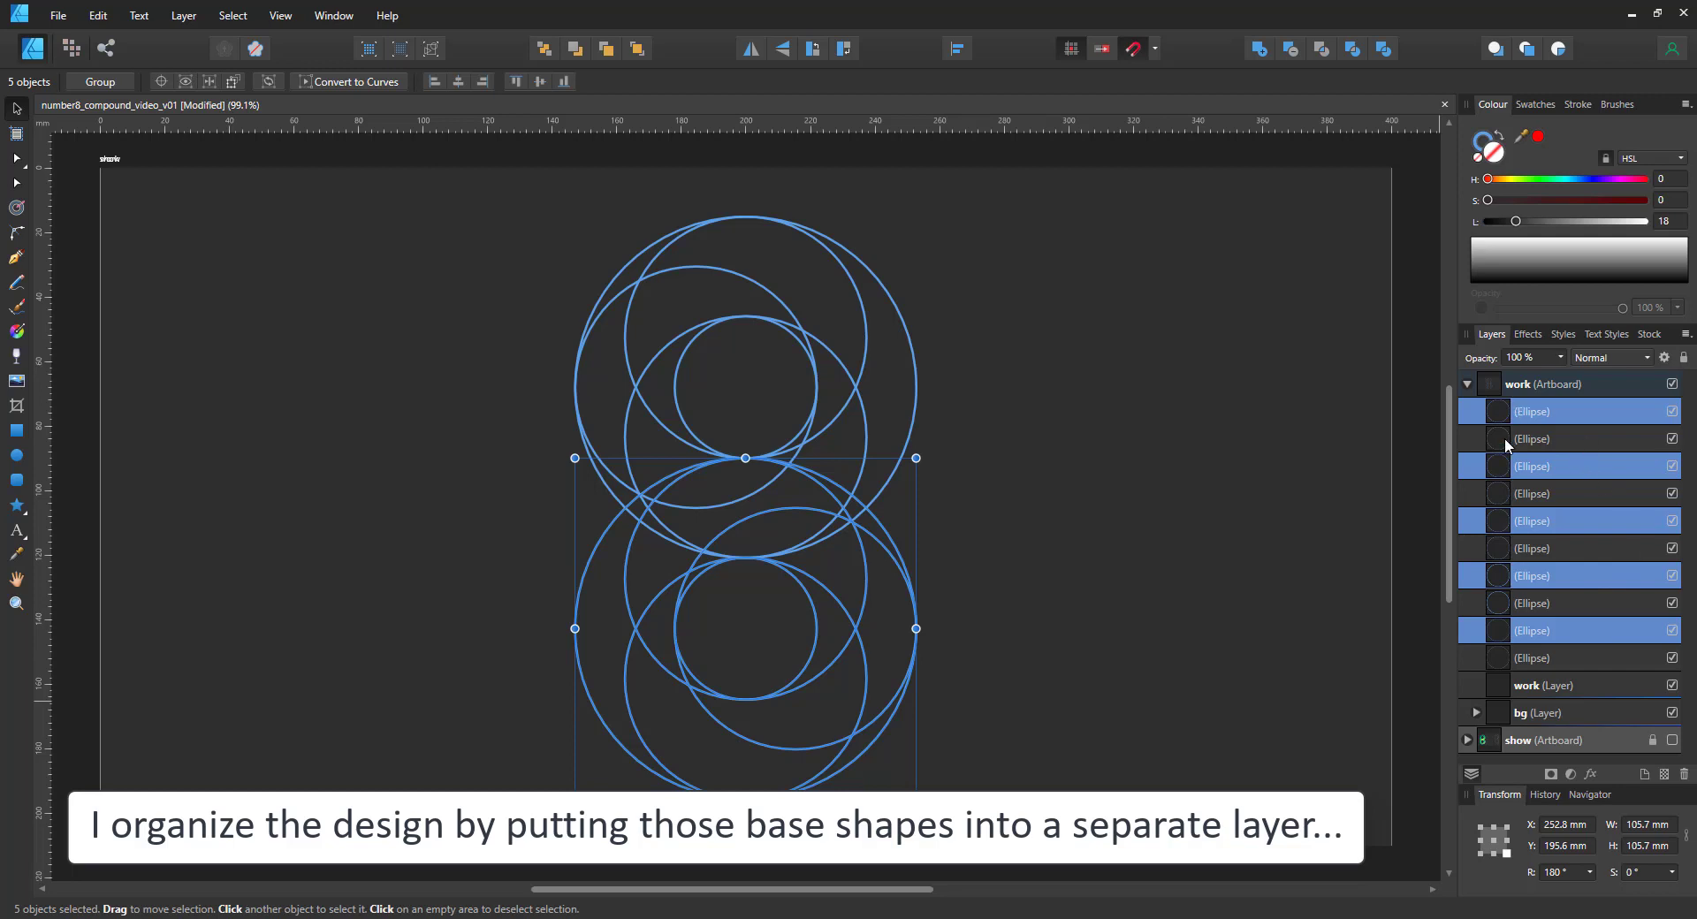
# Step: Move the ten circles into a new 'base shapes' layer beneath the work layer
pyautogui.click(1642, 772)
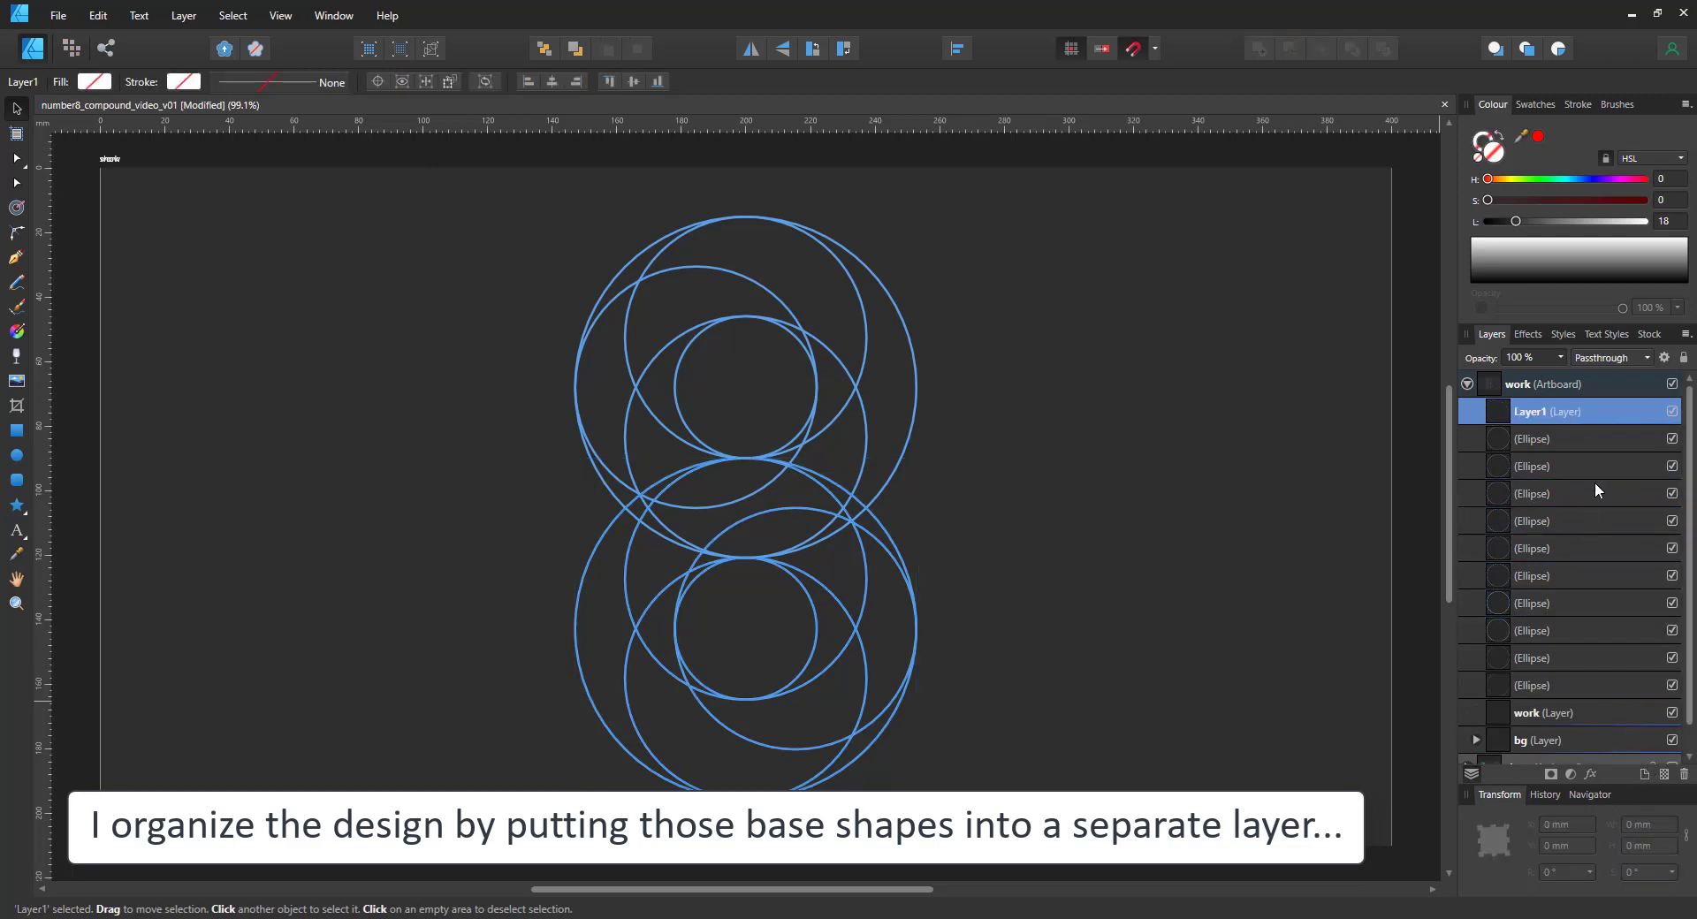
pyautogui.doubleClick(1546, 417)
pyautogui.write('base shapes')
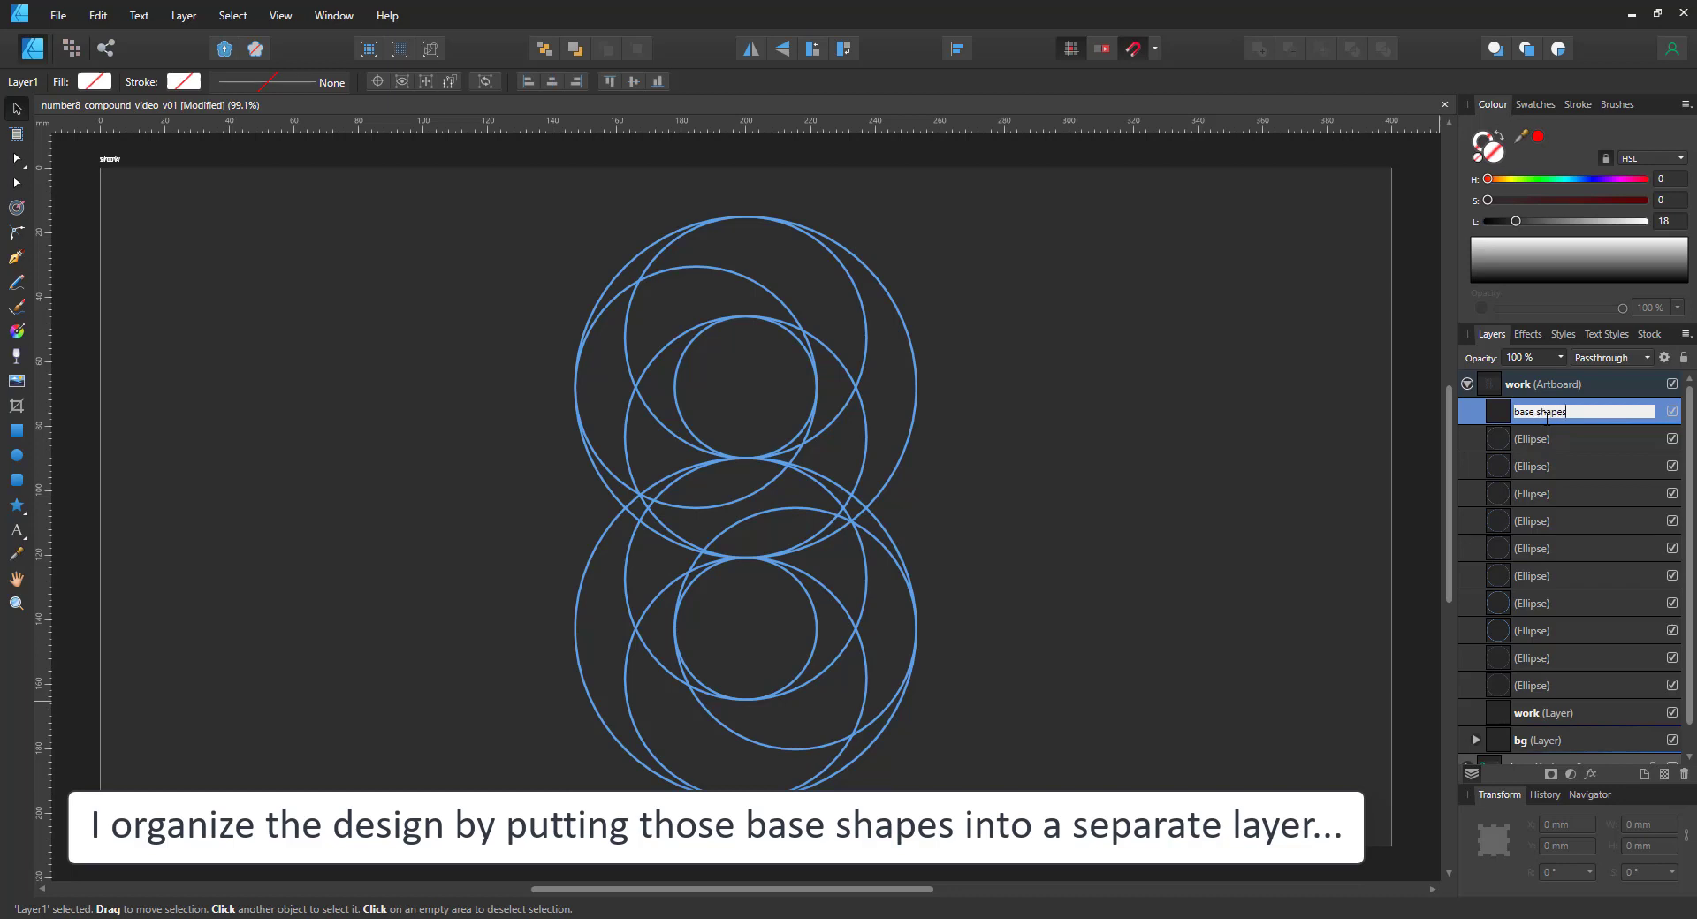
pyautogui.press('Return')
pyautogui.click(1527, 437)
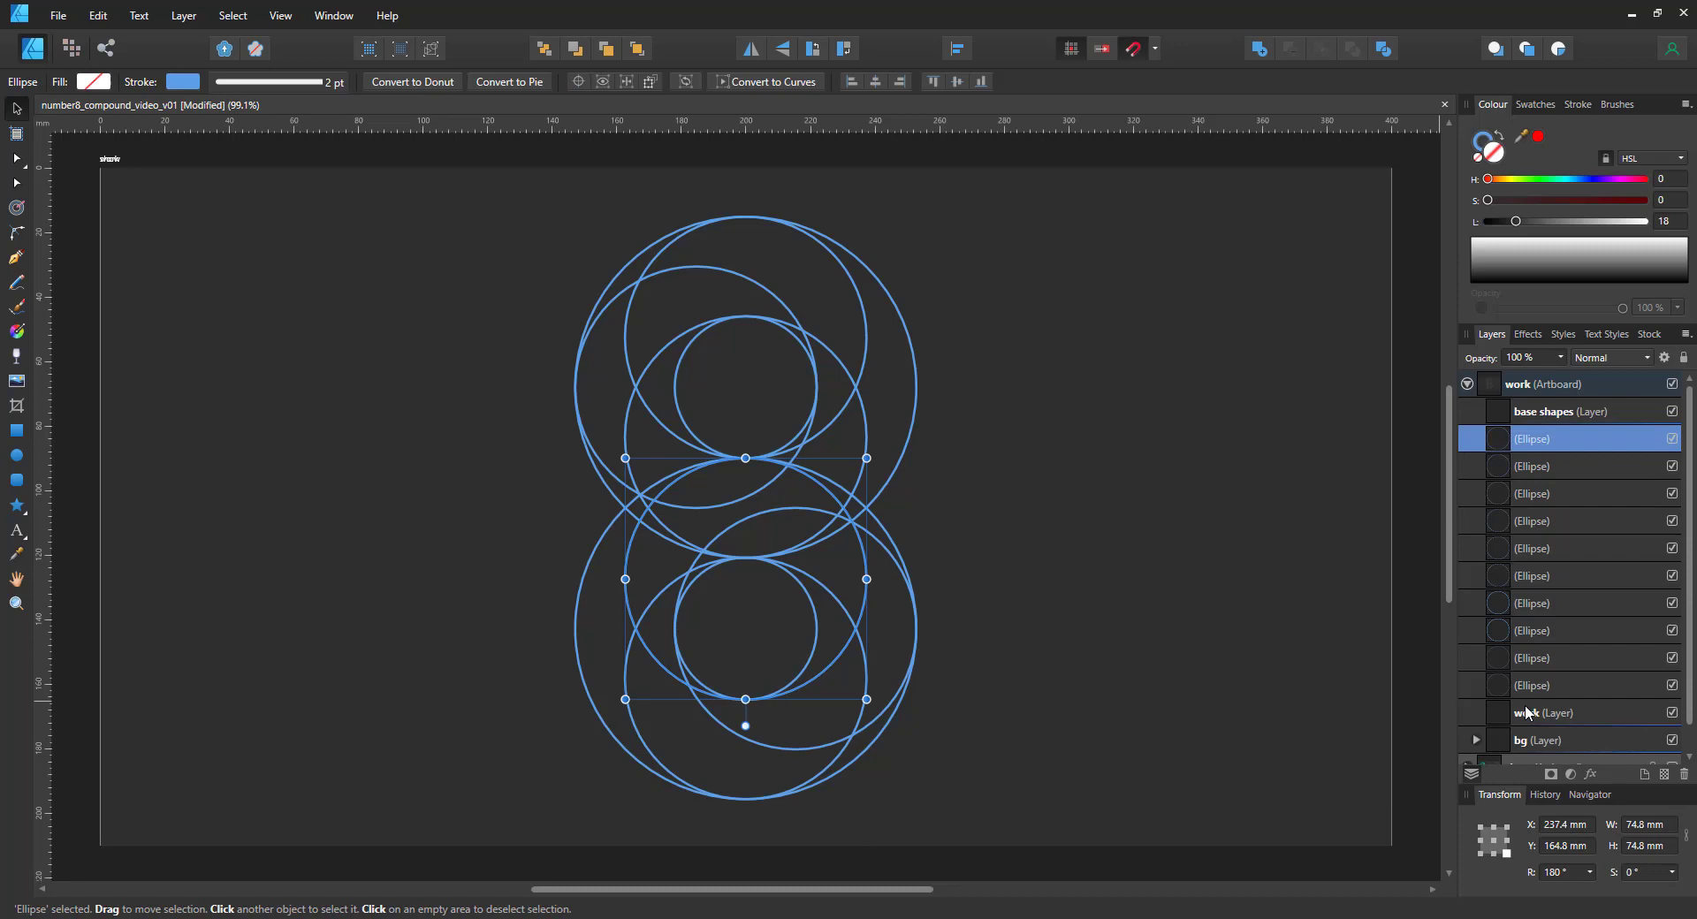
pyautogui.keyDown('shift'); pyautogui.click(1570, 686); pyautogui.keyUp('shift')
pyautogui.moveTo(1555, 429)
pyautogui.mouseDown()
pyautogui.moveTo(1545, 416)
pyautogui.moveTo(1537, 442)
pyautogui.mouseUp()
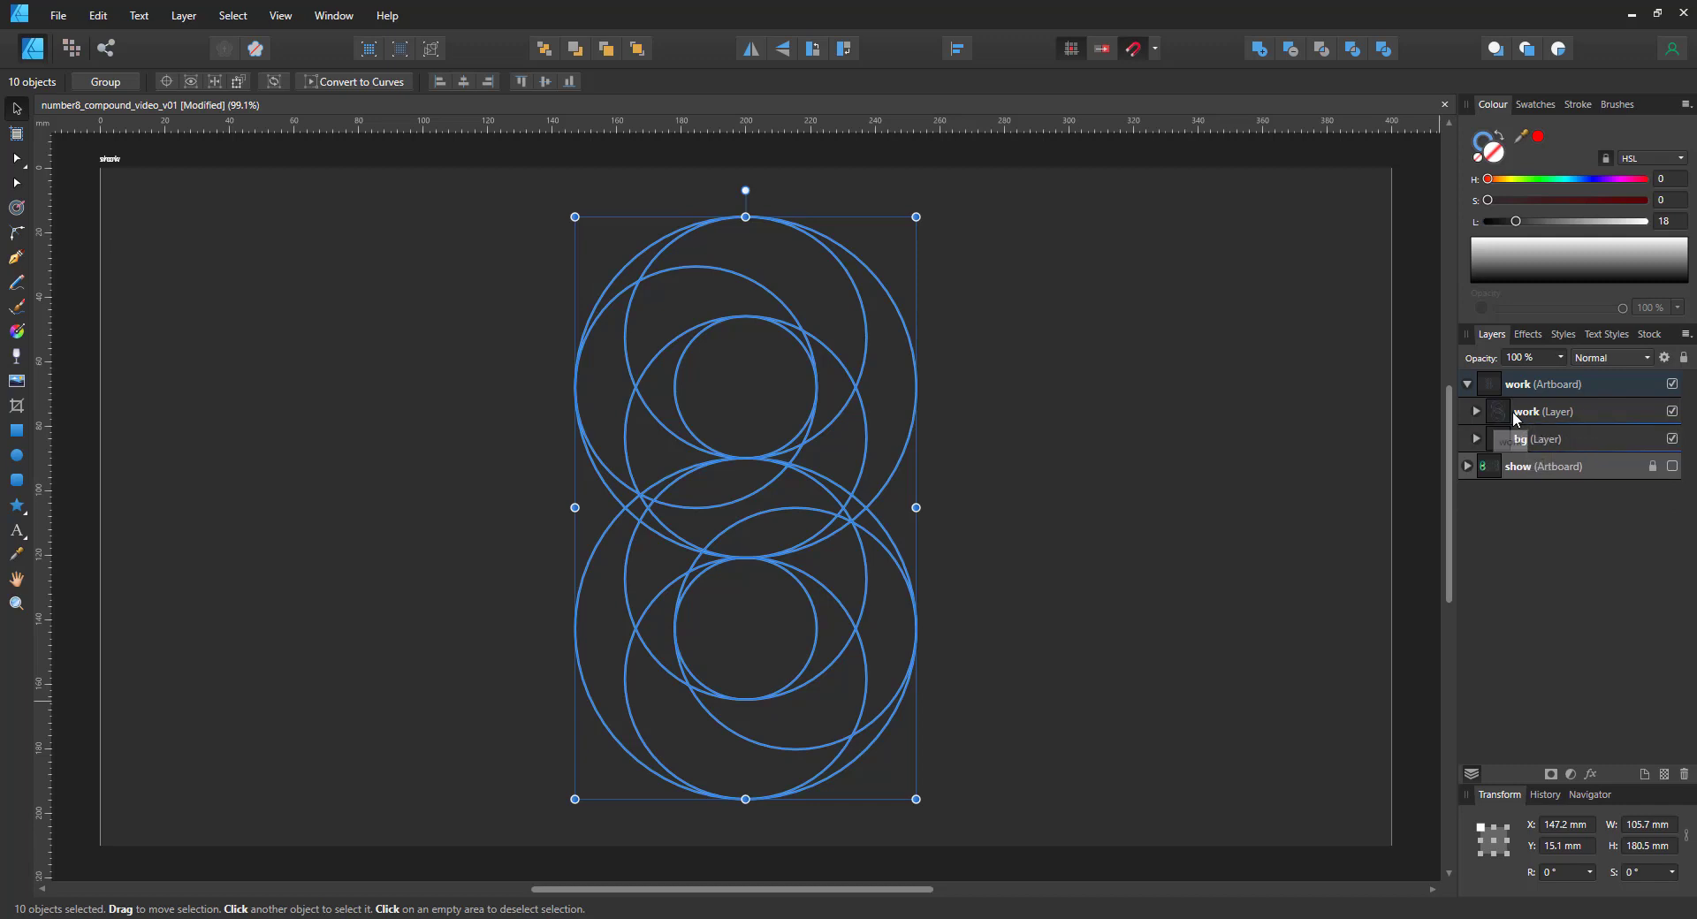
pyautogui.click(1547, 435)
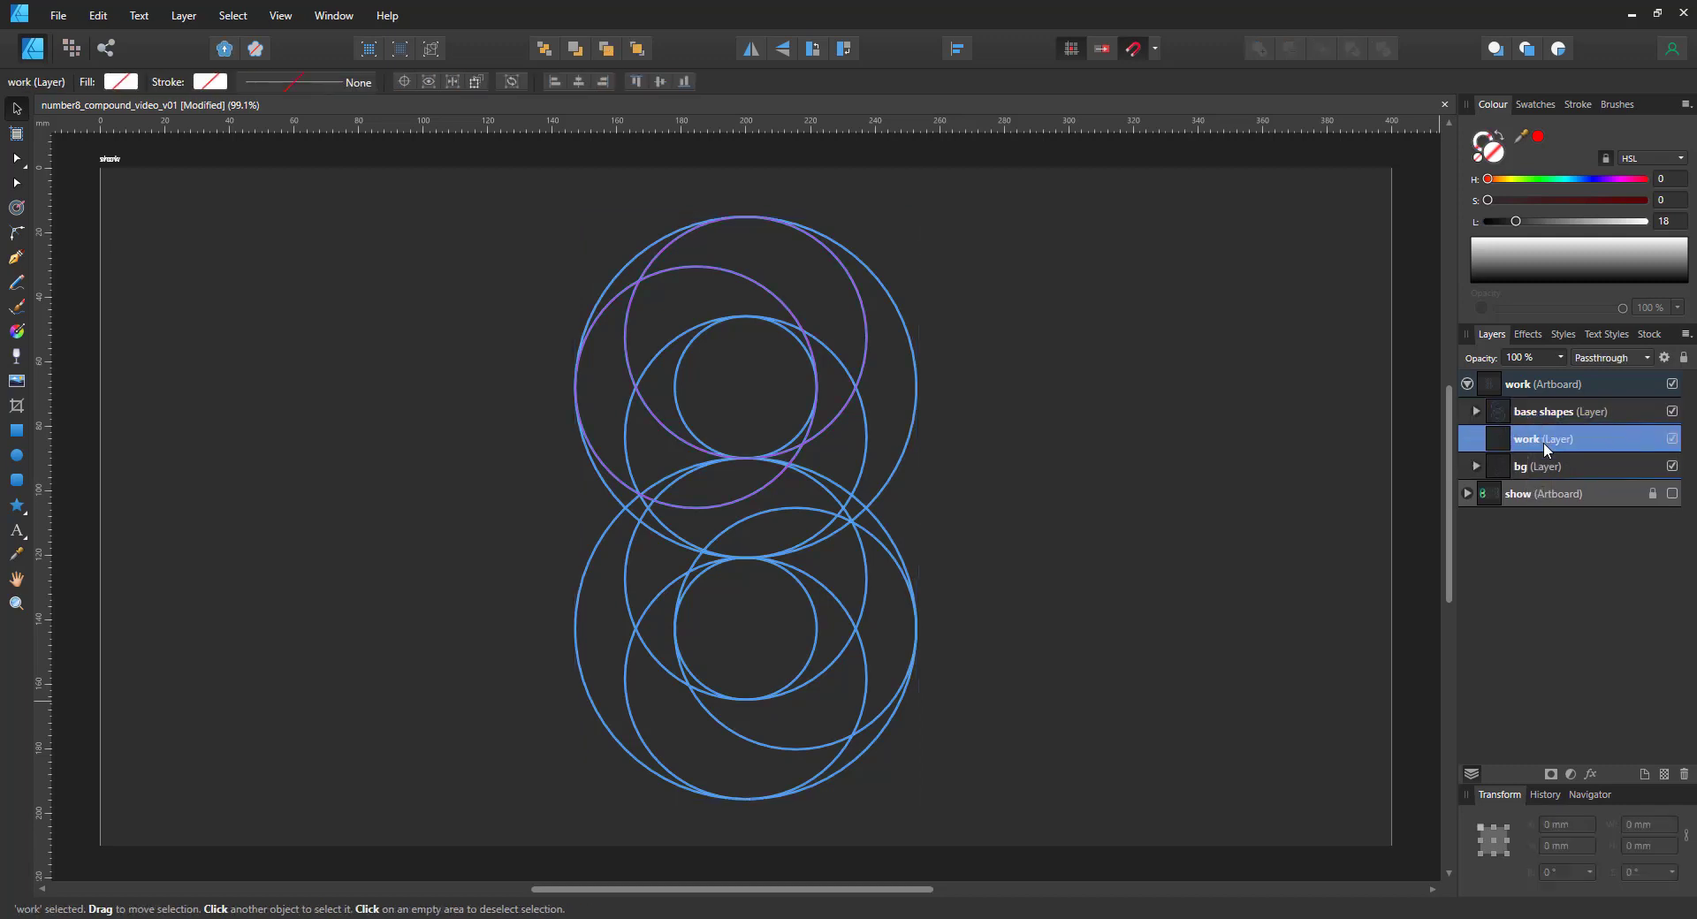
pyautogui.hotkey('ctrl', ']')
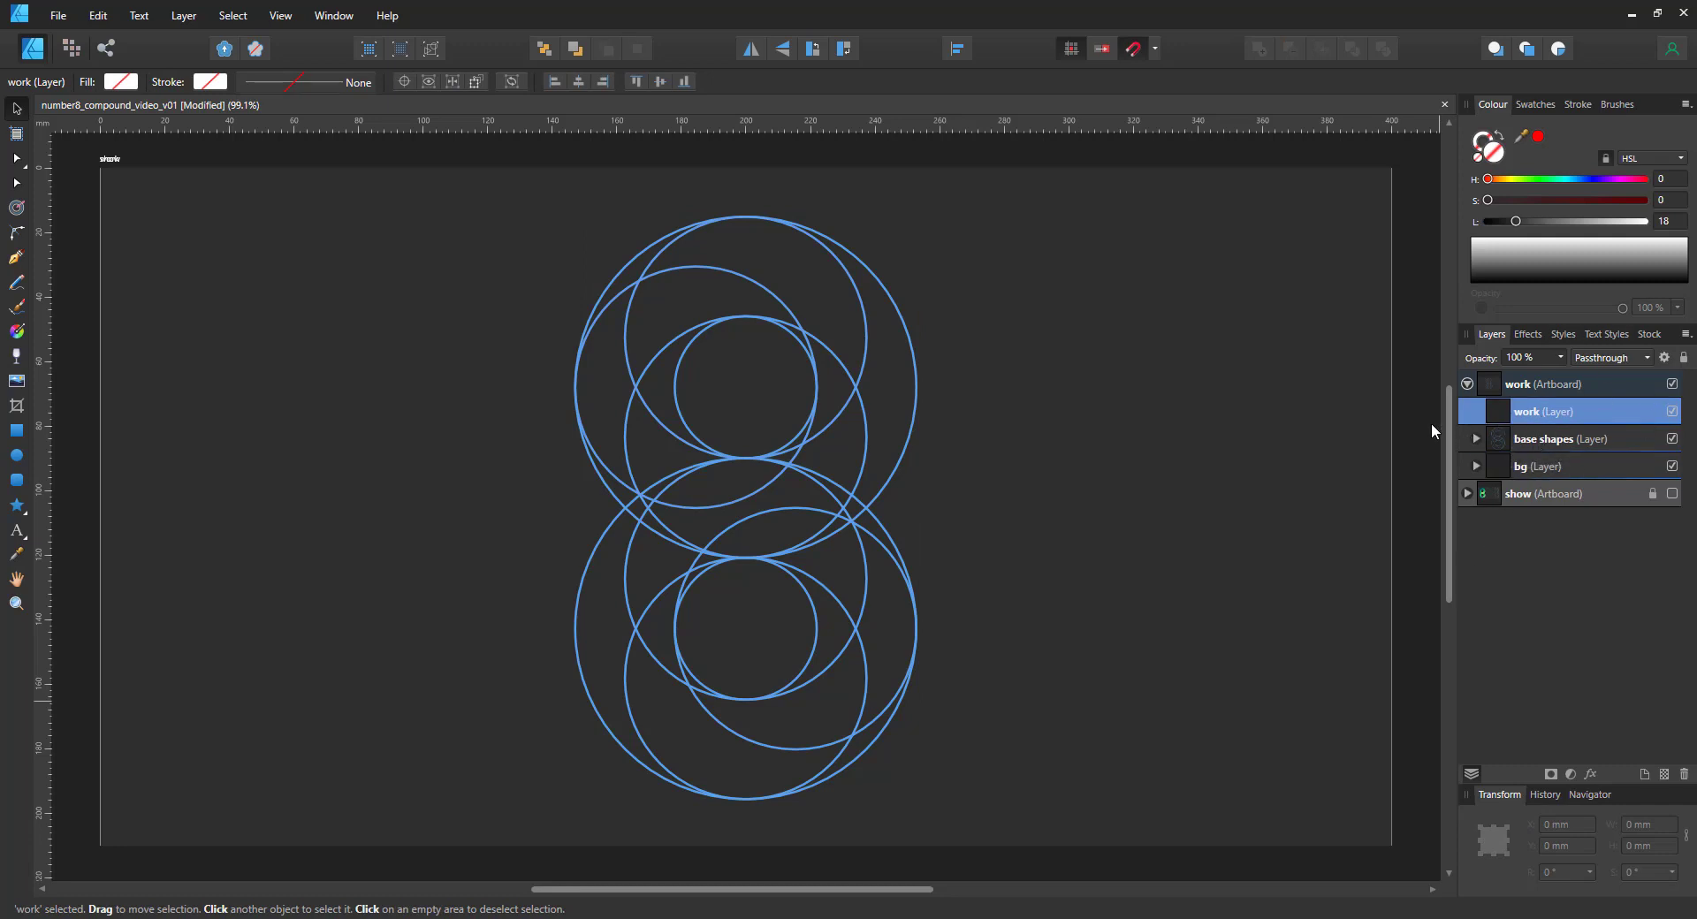
# Step: Copy the two large and two small circles and paste them into the work layer
pyautogui.click(893, 305)
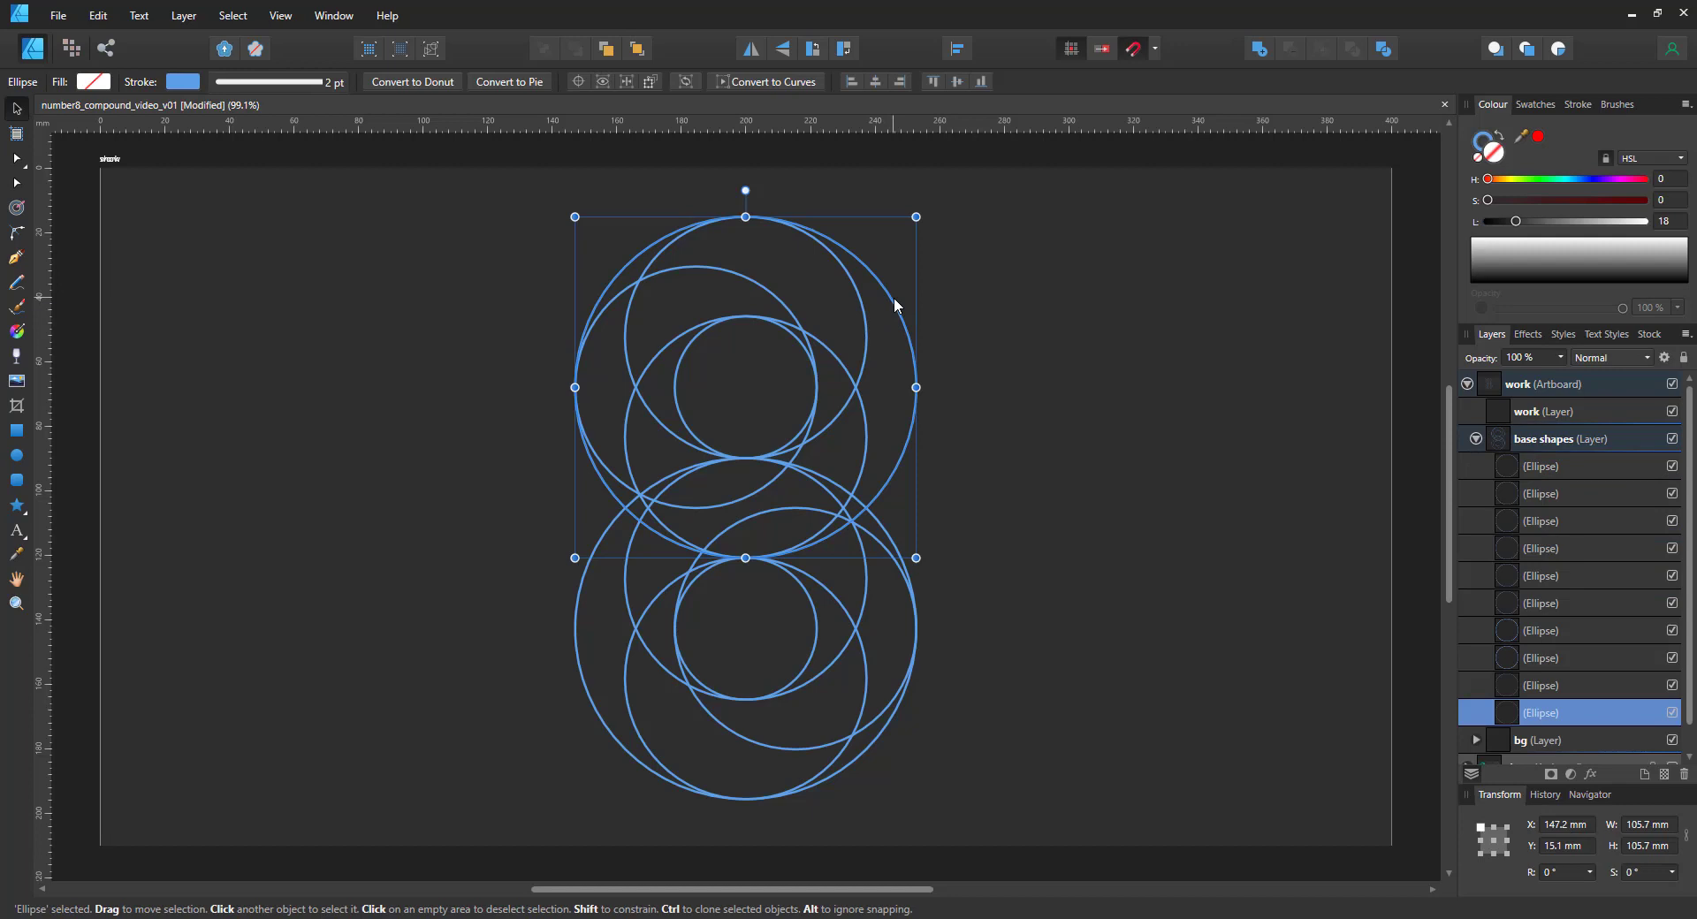
pyautogui.keyDown('shift'); pyautogui.click(577, 609); pyautogui.keyUp('shift')
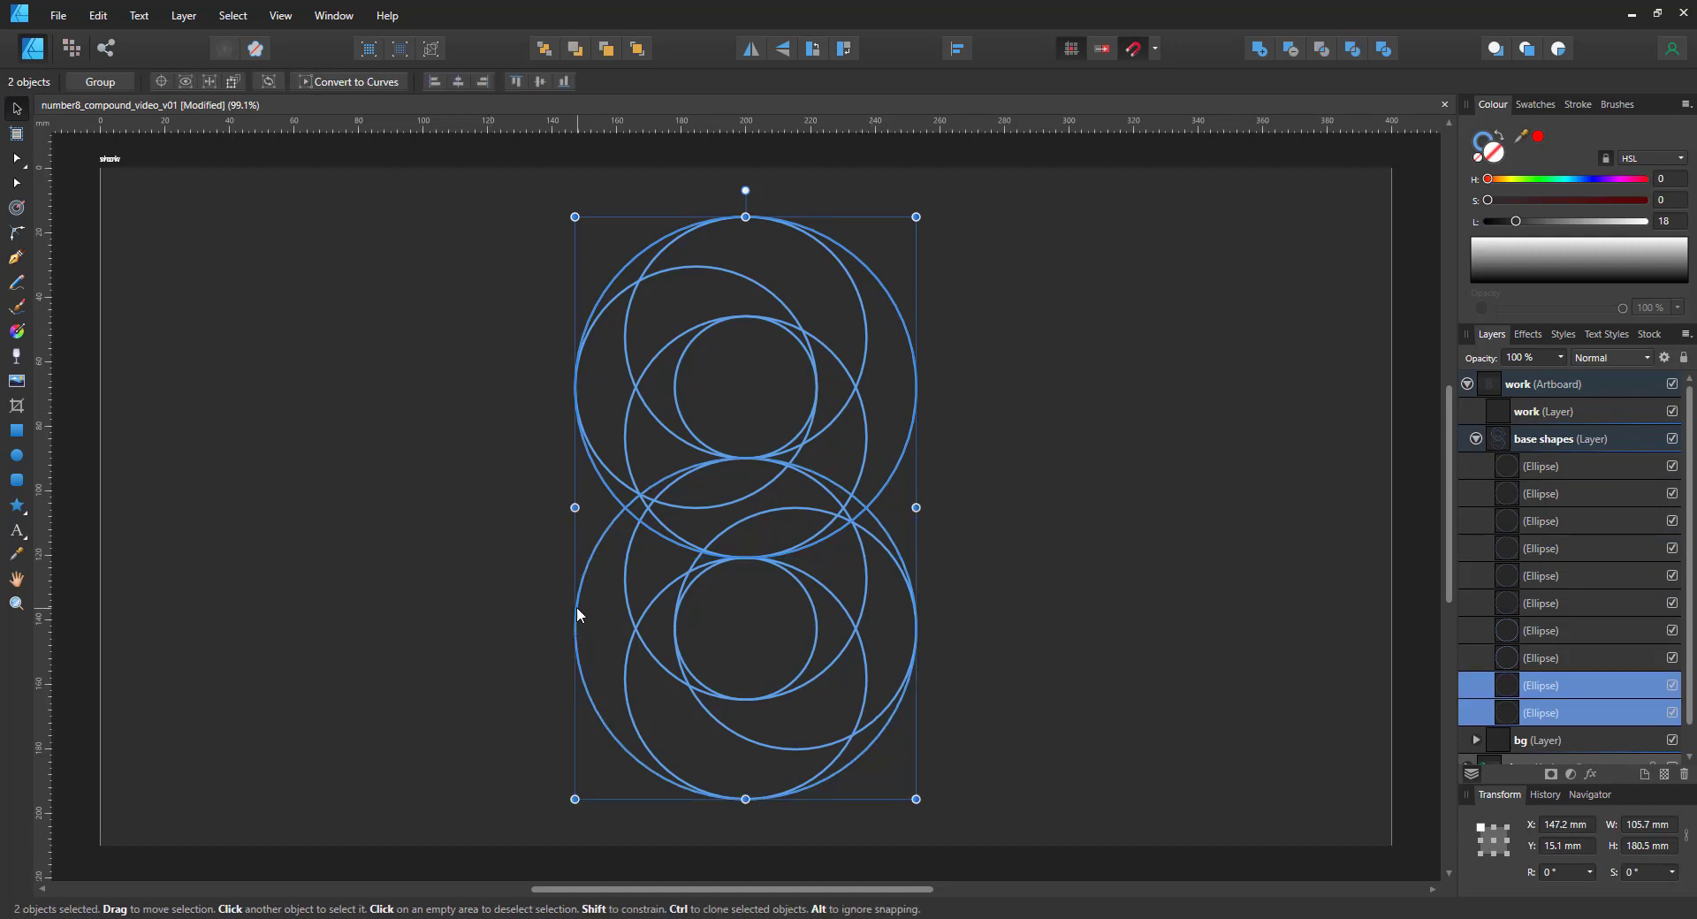
pyautogui.keyDown('shift'); pyautogui.click(696, 580); pyautogui.keyUp('shift')
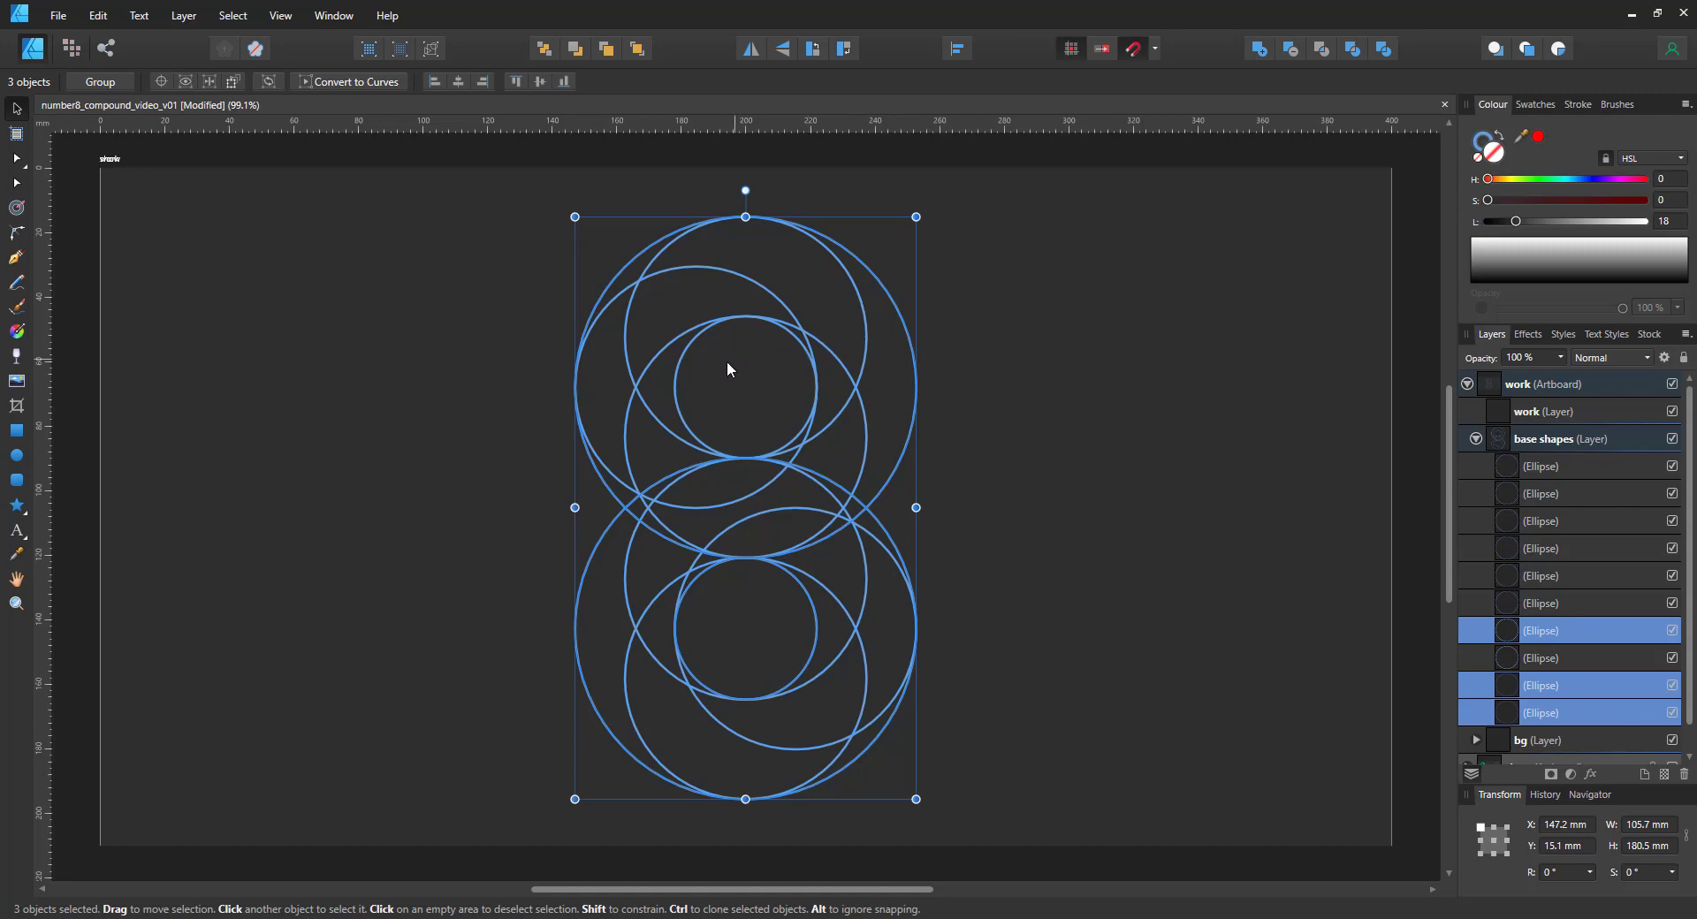
pyautogui.keyDown('shift'); pyautogui.click(683, 359); pyautogui.keyUp('shift')
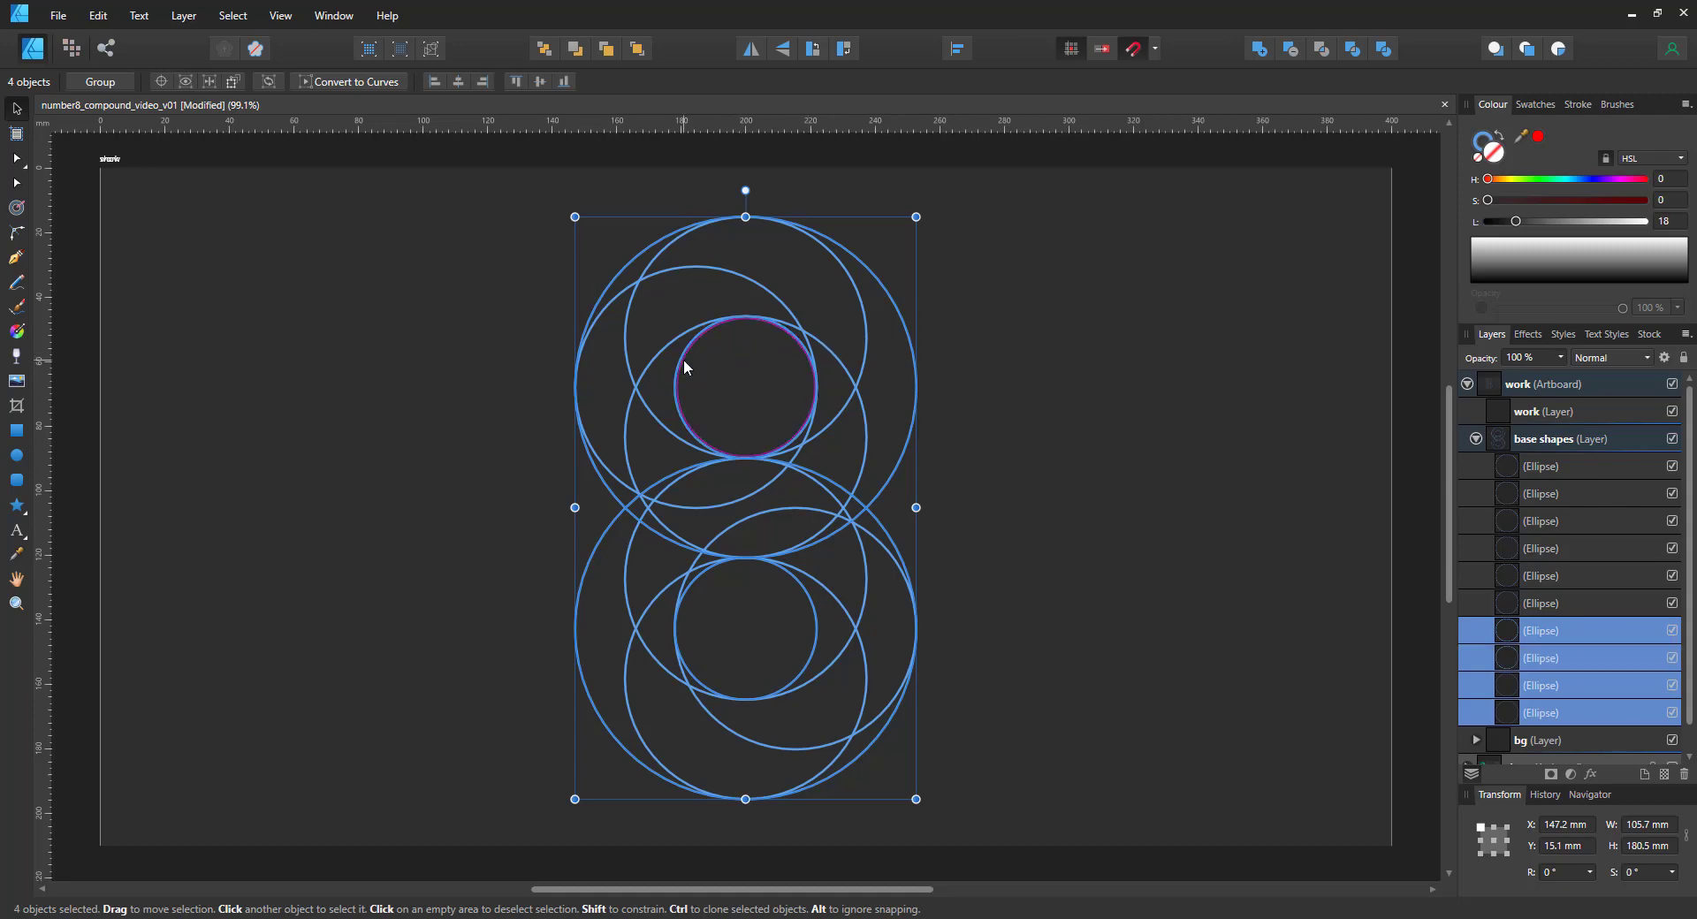
pyautogui.moveTo(682, 371); pyautogui.dragTo(1099, 391)
pyautogui.hotkey('ctrl', 'z')
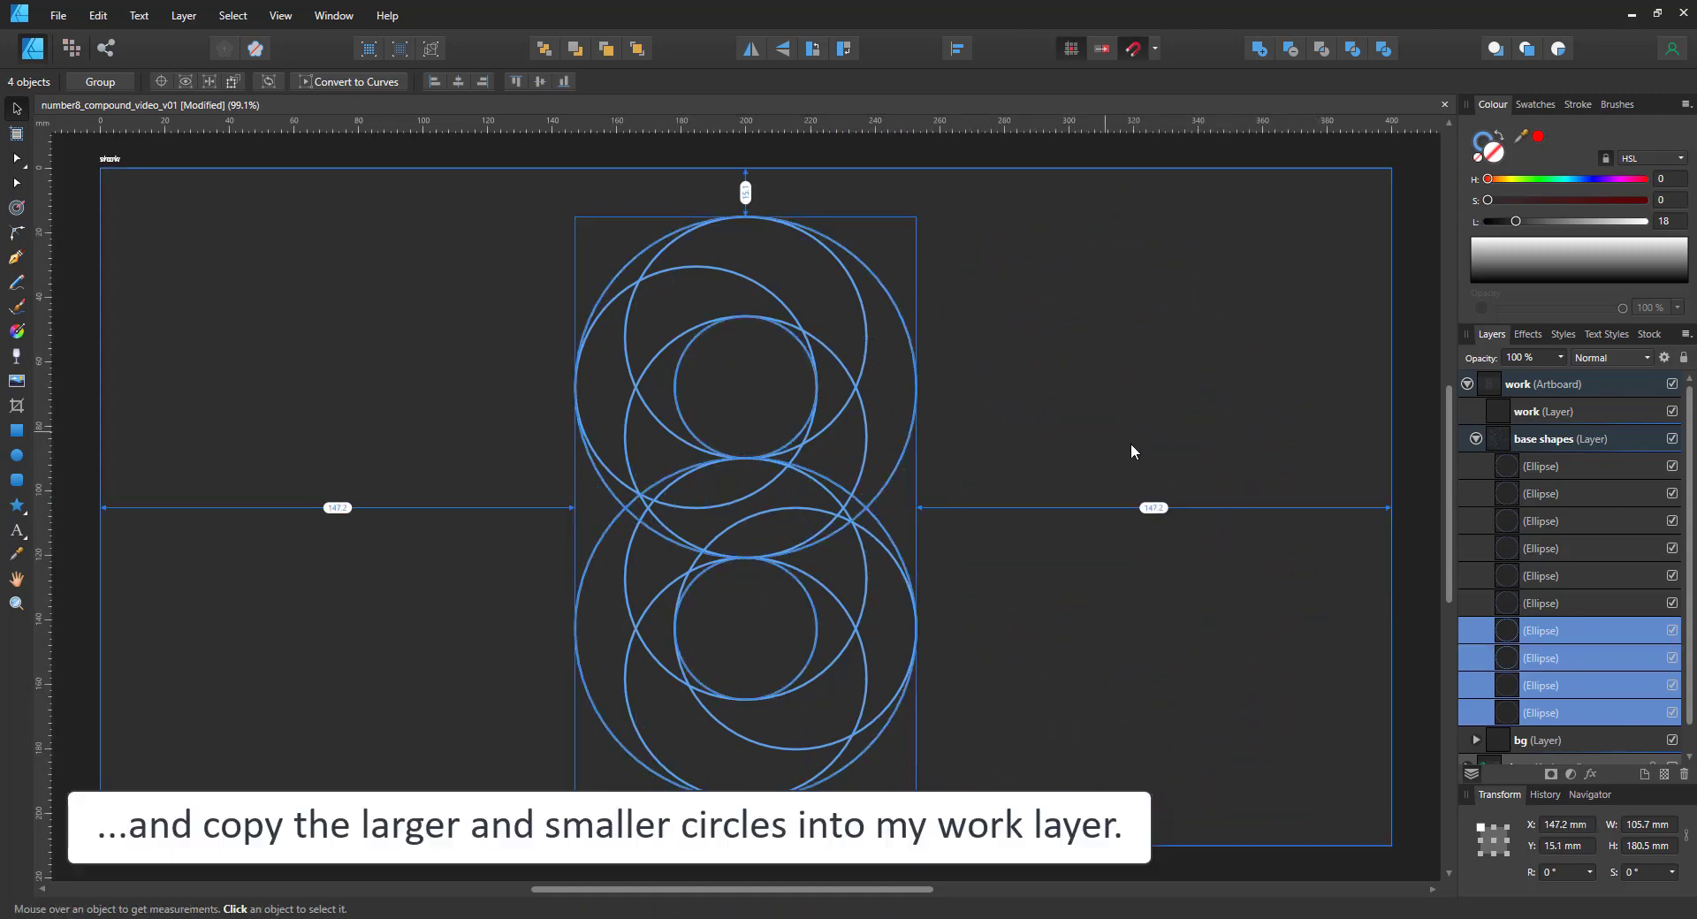
pyautogui.click(1551, 411)
pyautogui.hotkey('ctrl', 'v')
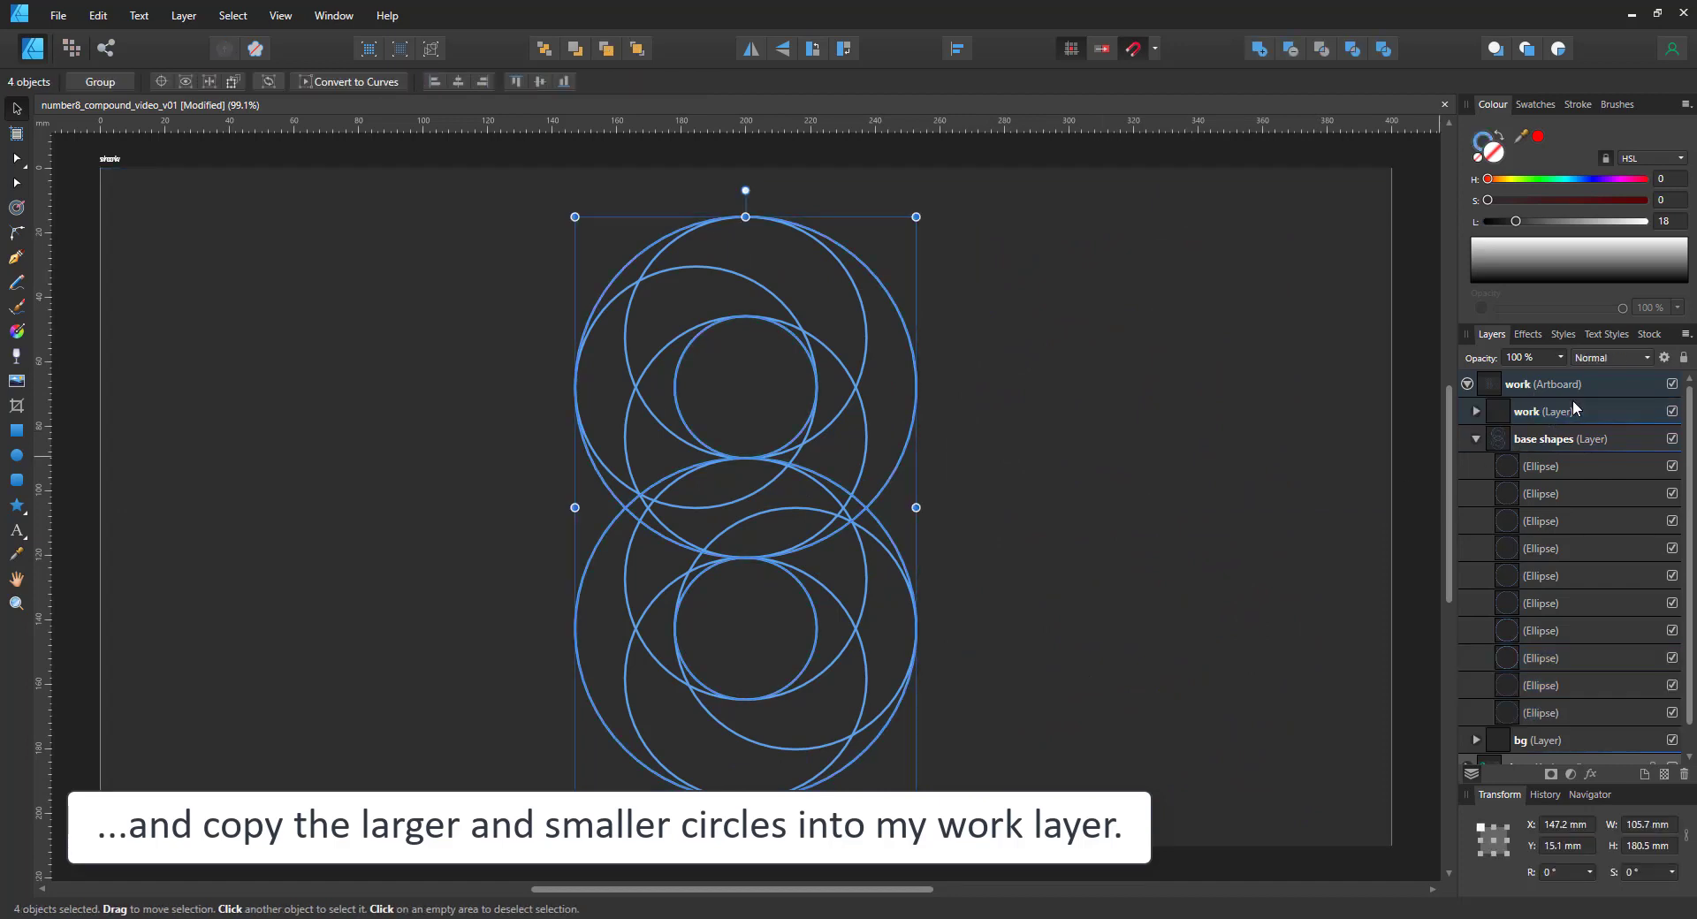
# Step: Fill the four circles red, combine them into a compound, and subtract both small circles
pyautogui.click(1500, 137)
pyautogui.click(1538, 138)
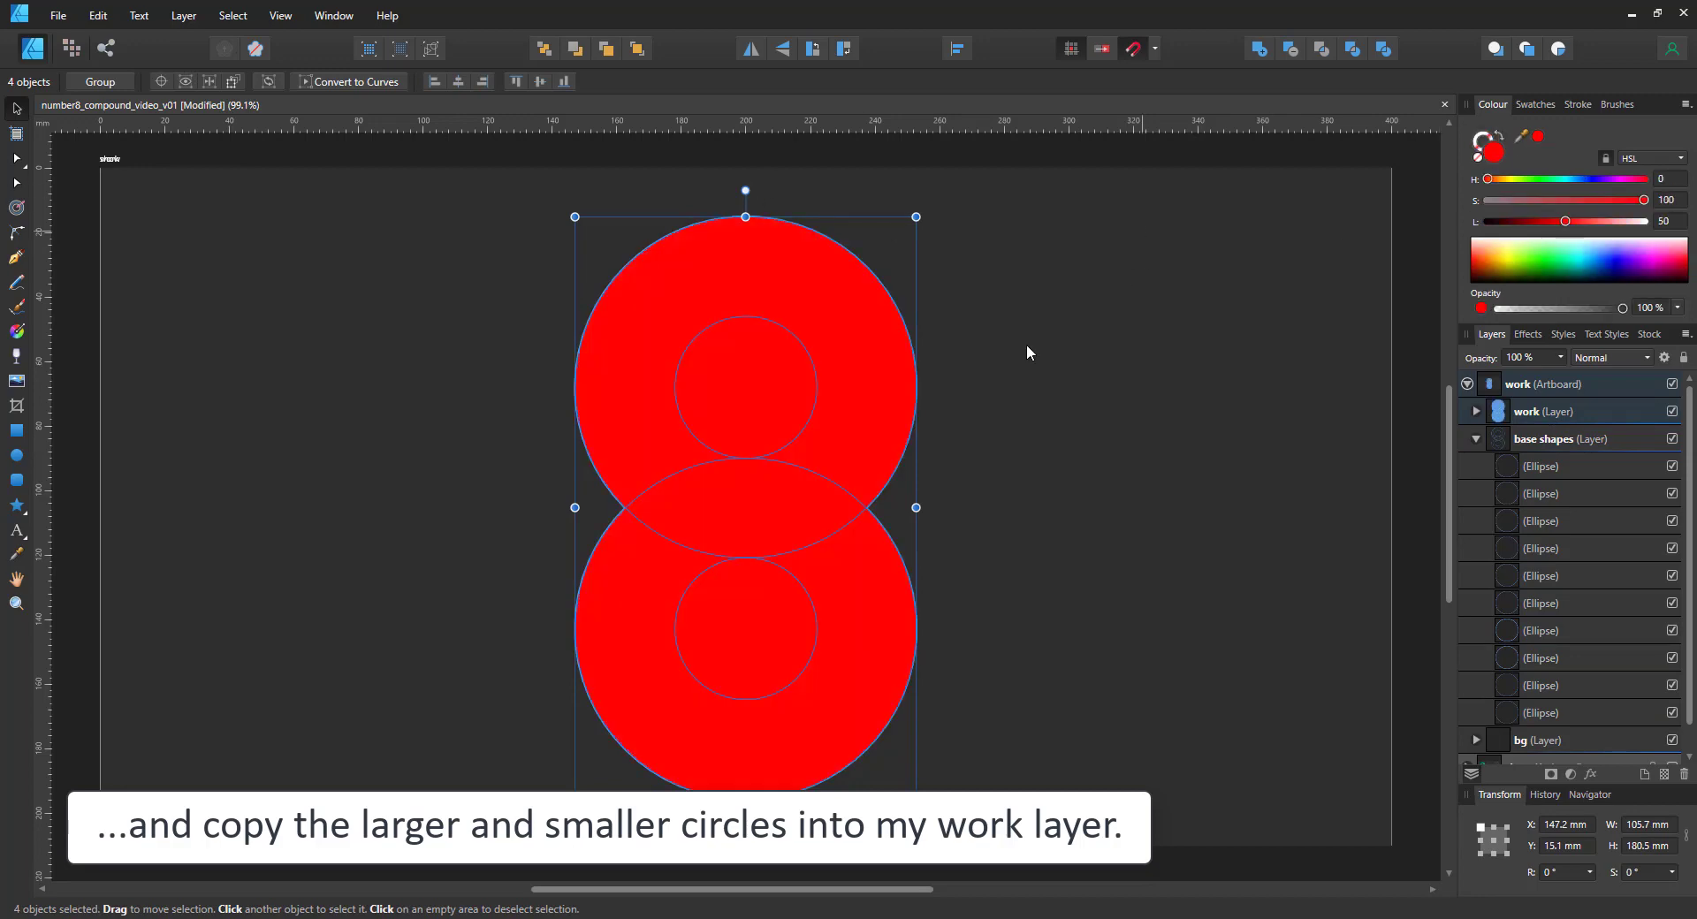
pyautogui.click(180, 18)
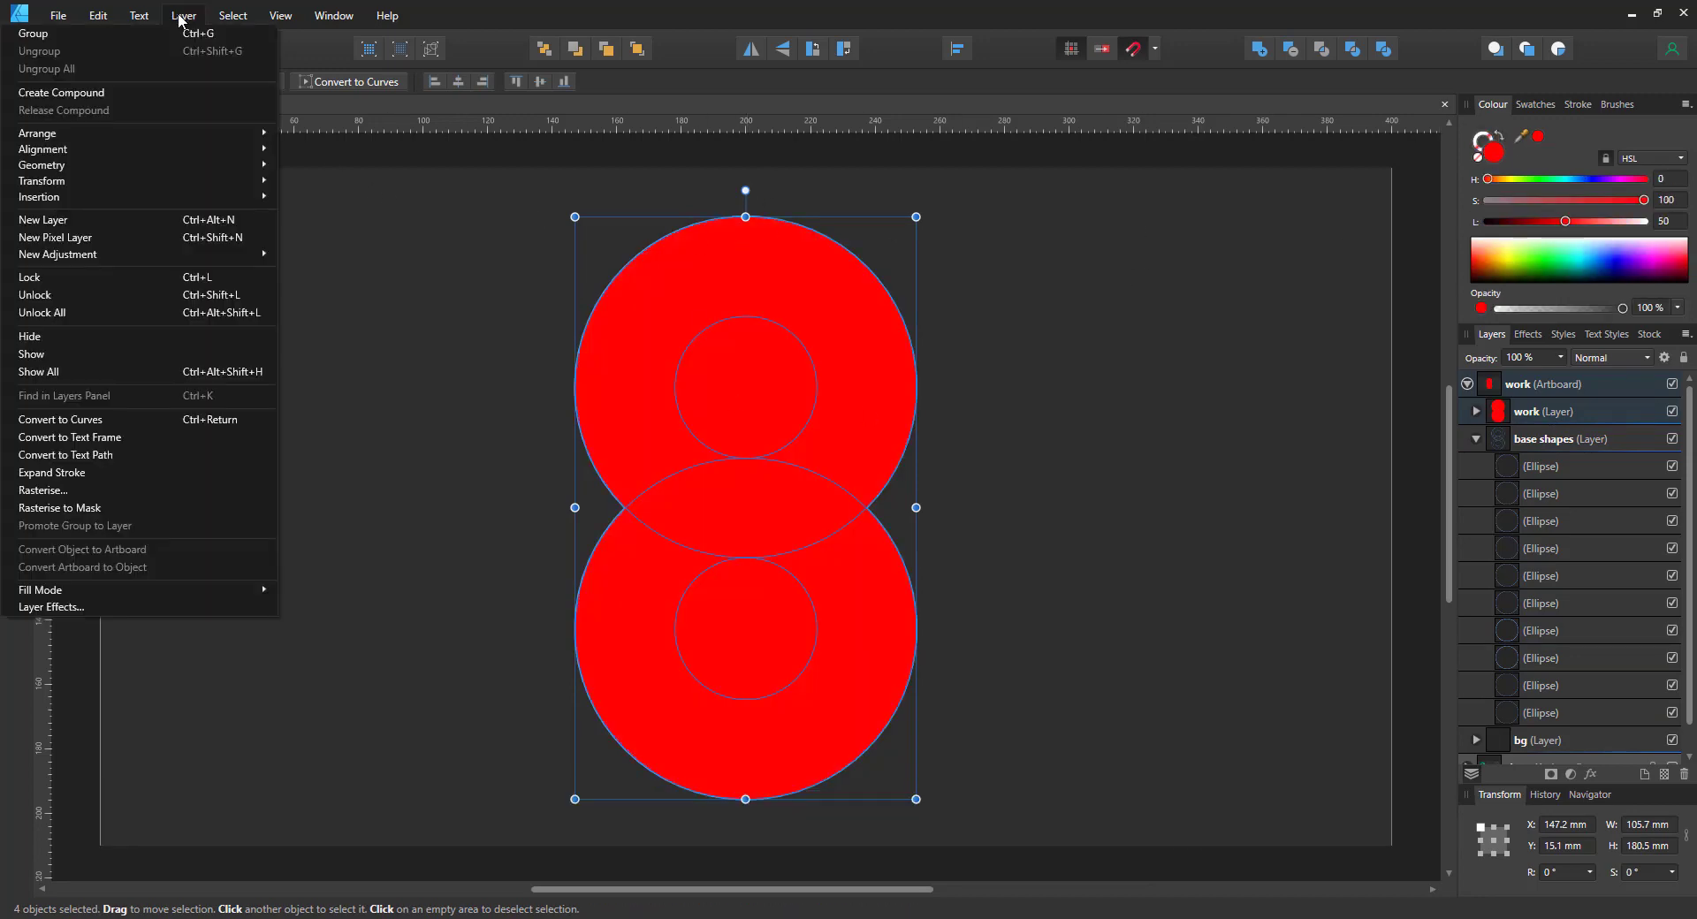
pyautogui.click(161, 92)
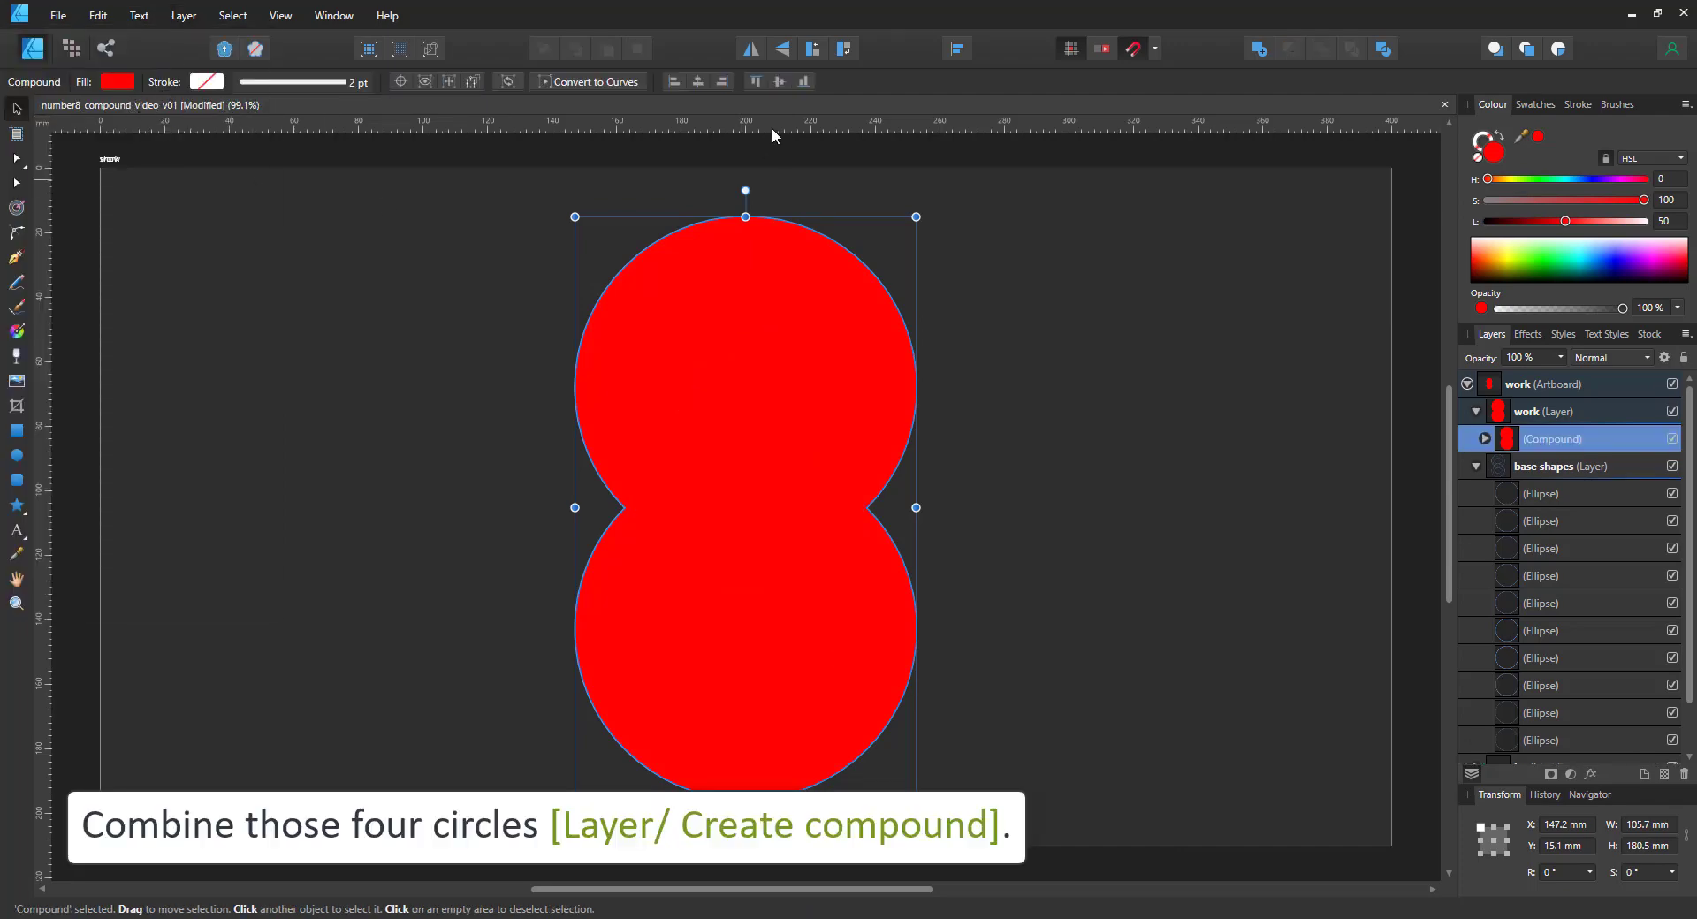
pyautogui.click(1485, 438)
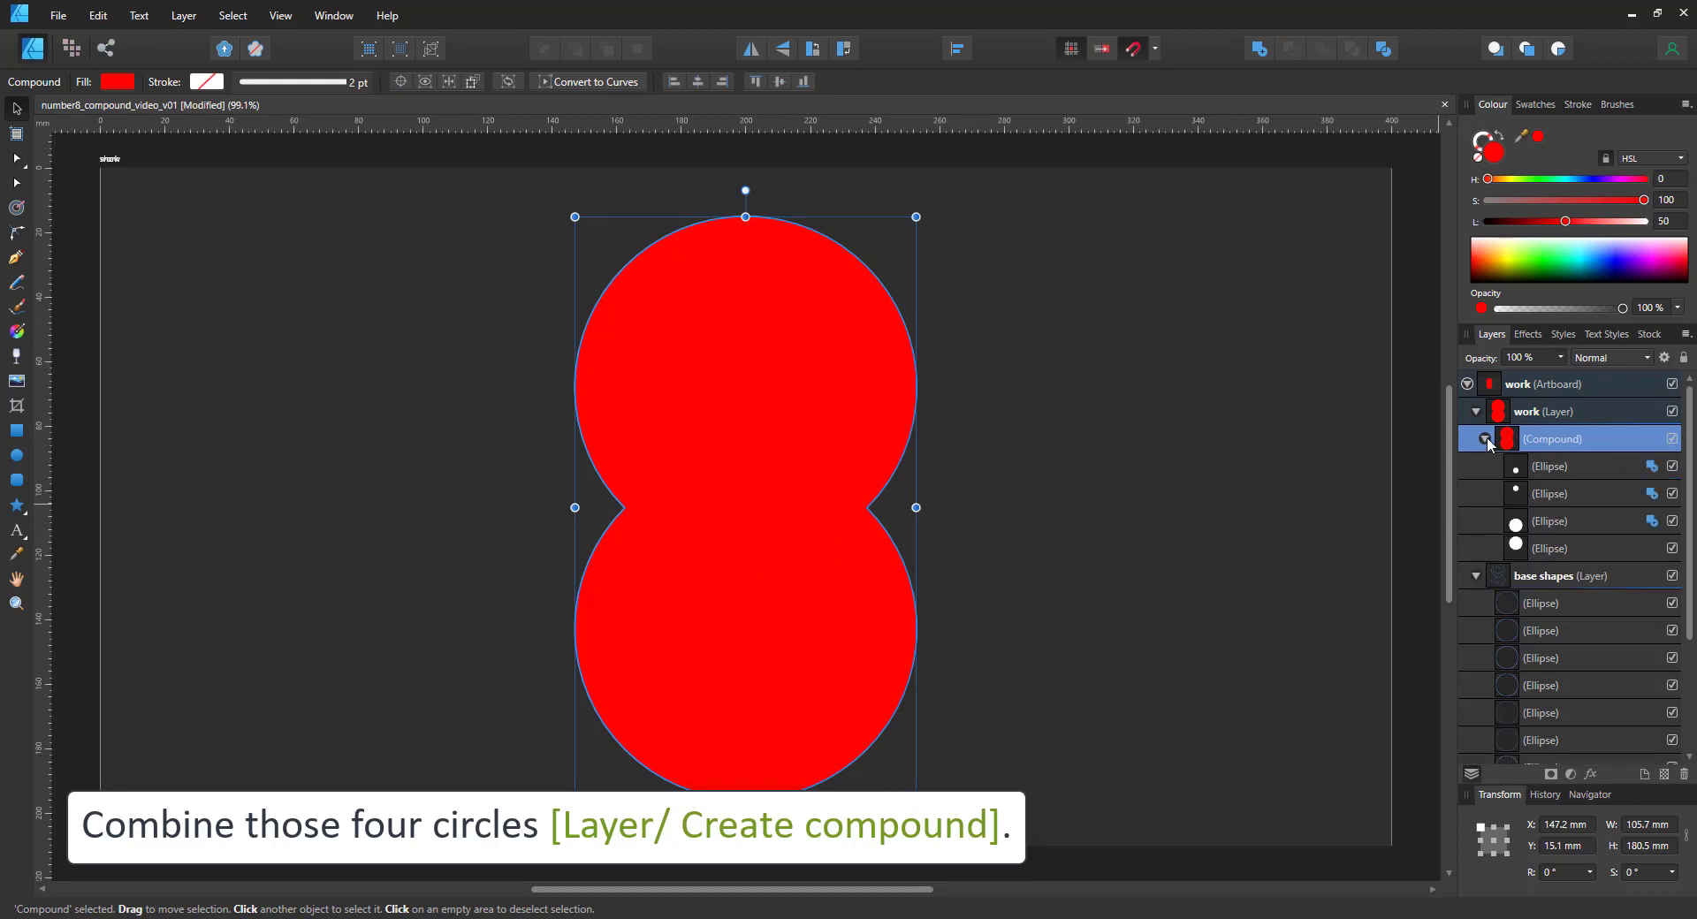
pyautogui.click(1651, 467)
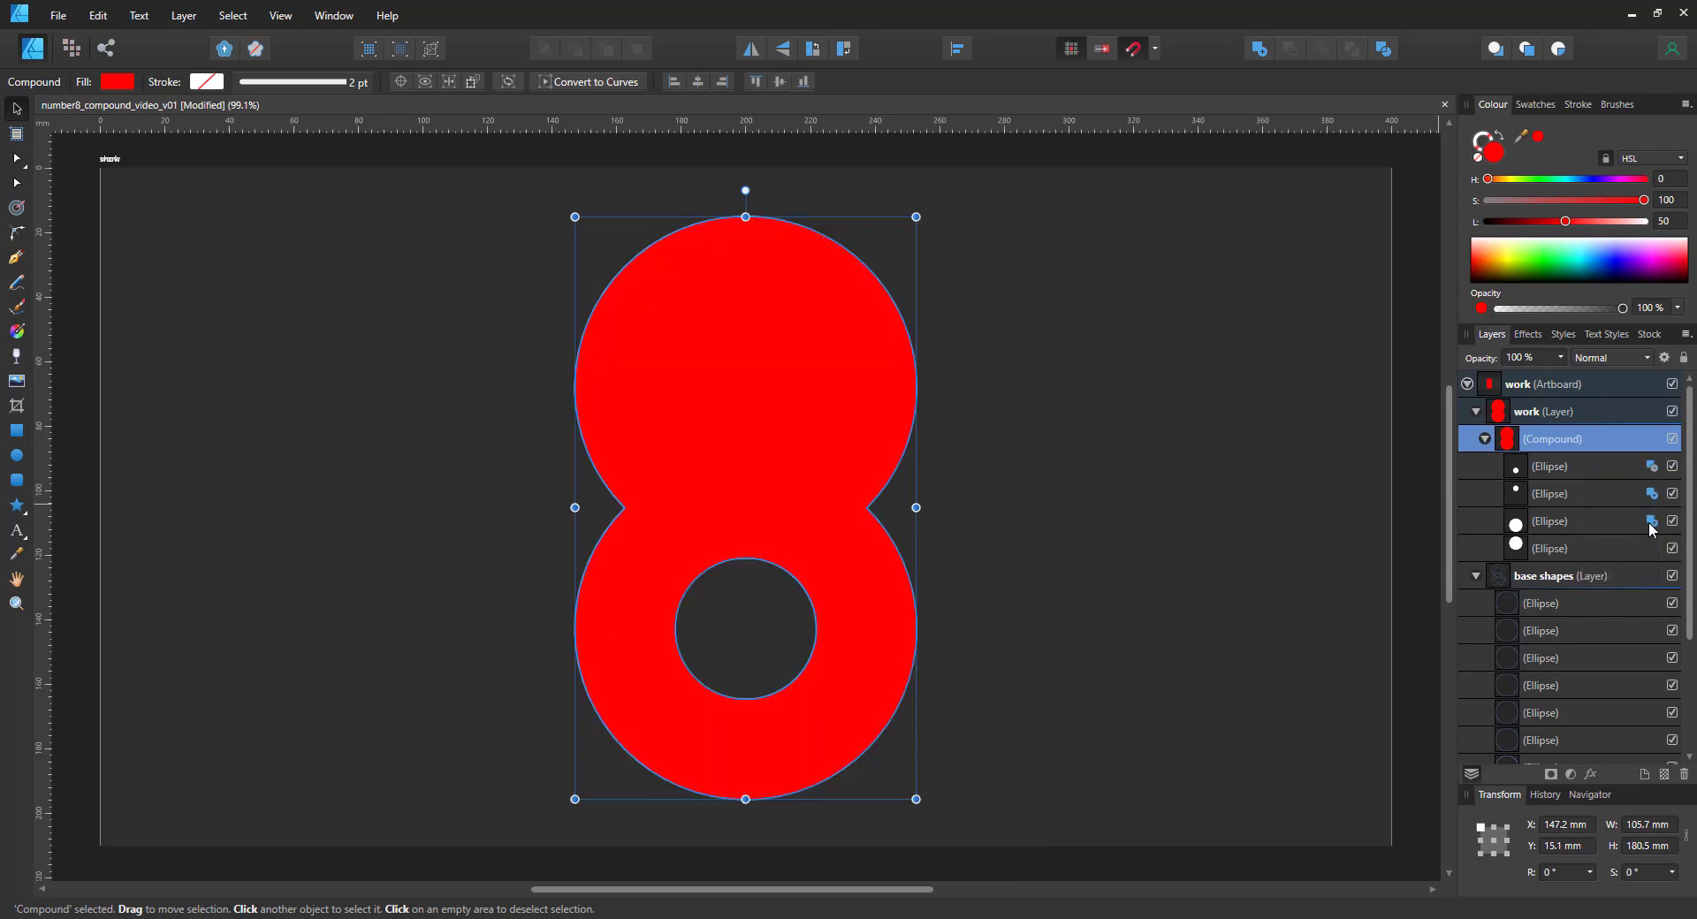
pyautogui.click(1652, 494)
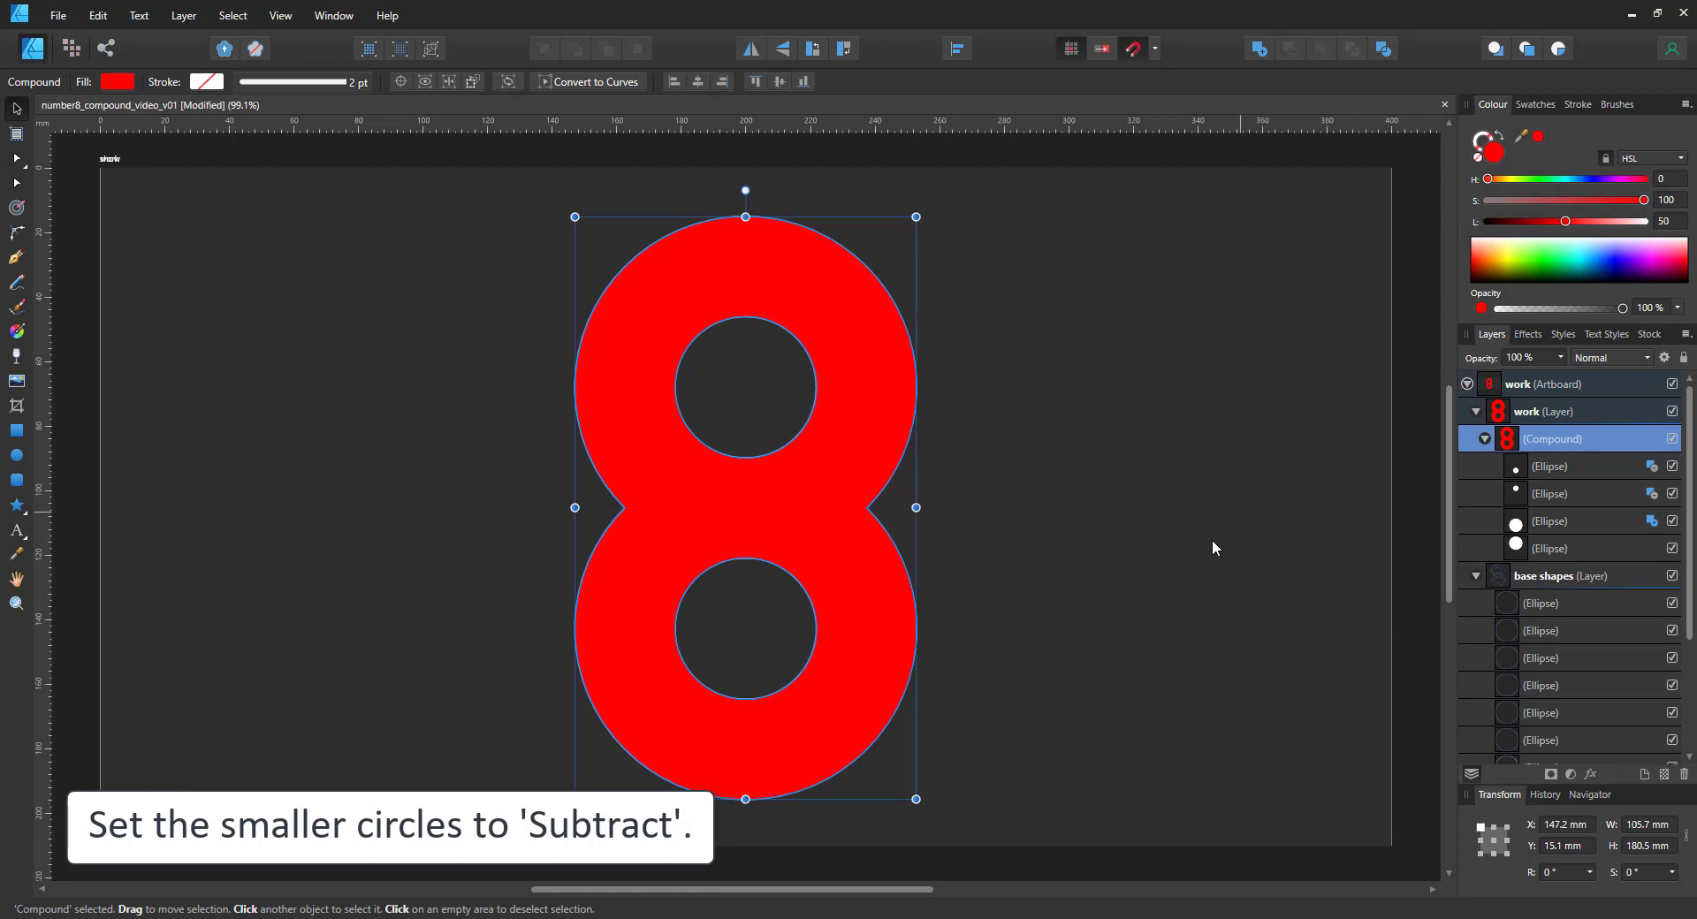
# Step: Select the next circles in the base shapes layer
pyautogui.scroll(-3, 1527, 666)
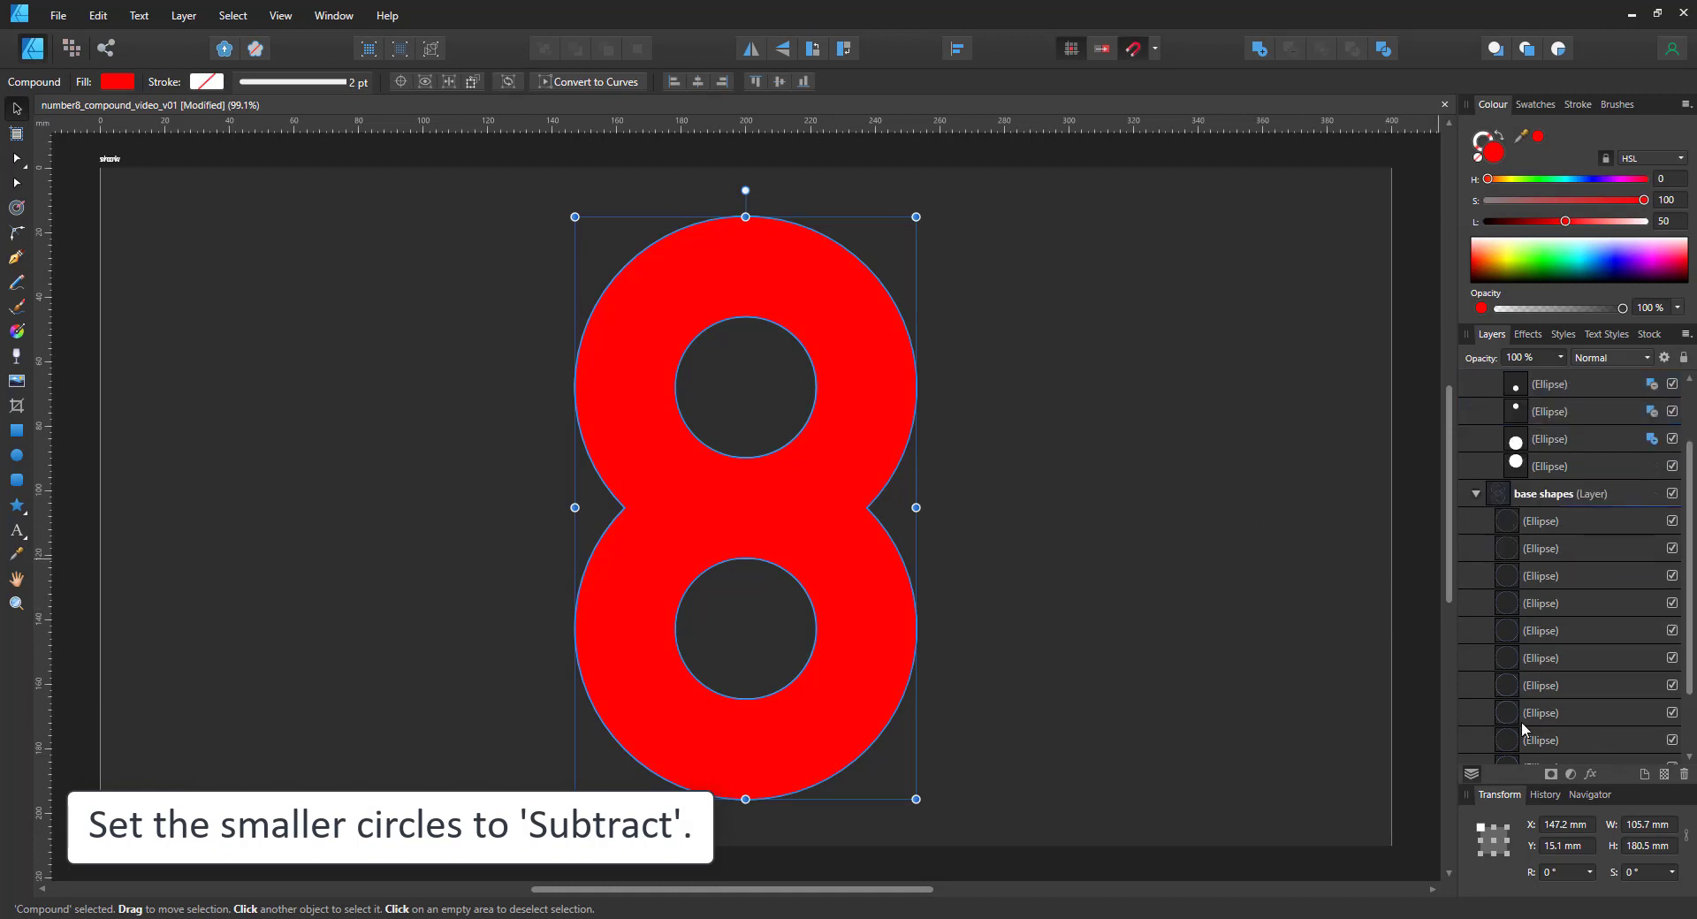
pyautogui.click(1549, 742)
pyautogui.scroll(-3, 1550, 744)
pyautogui.click(1536, 679)
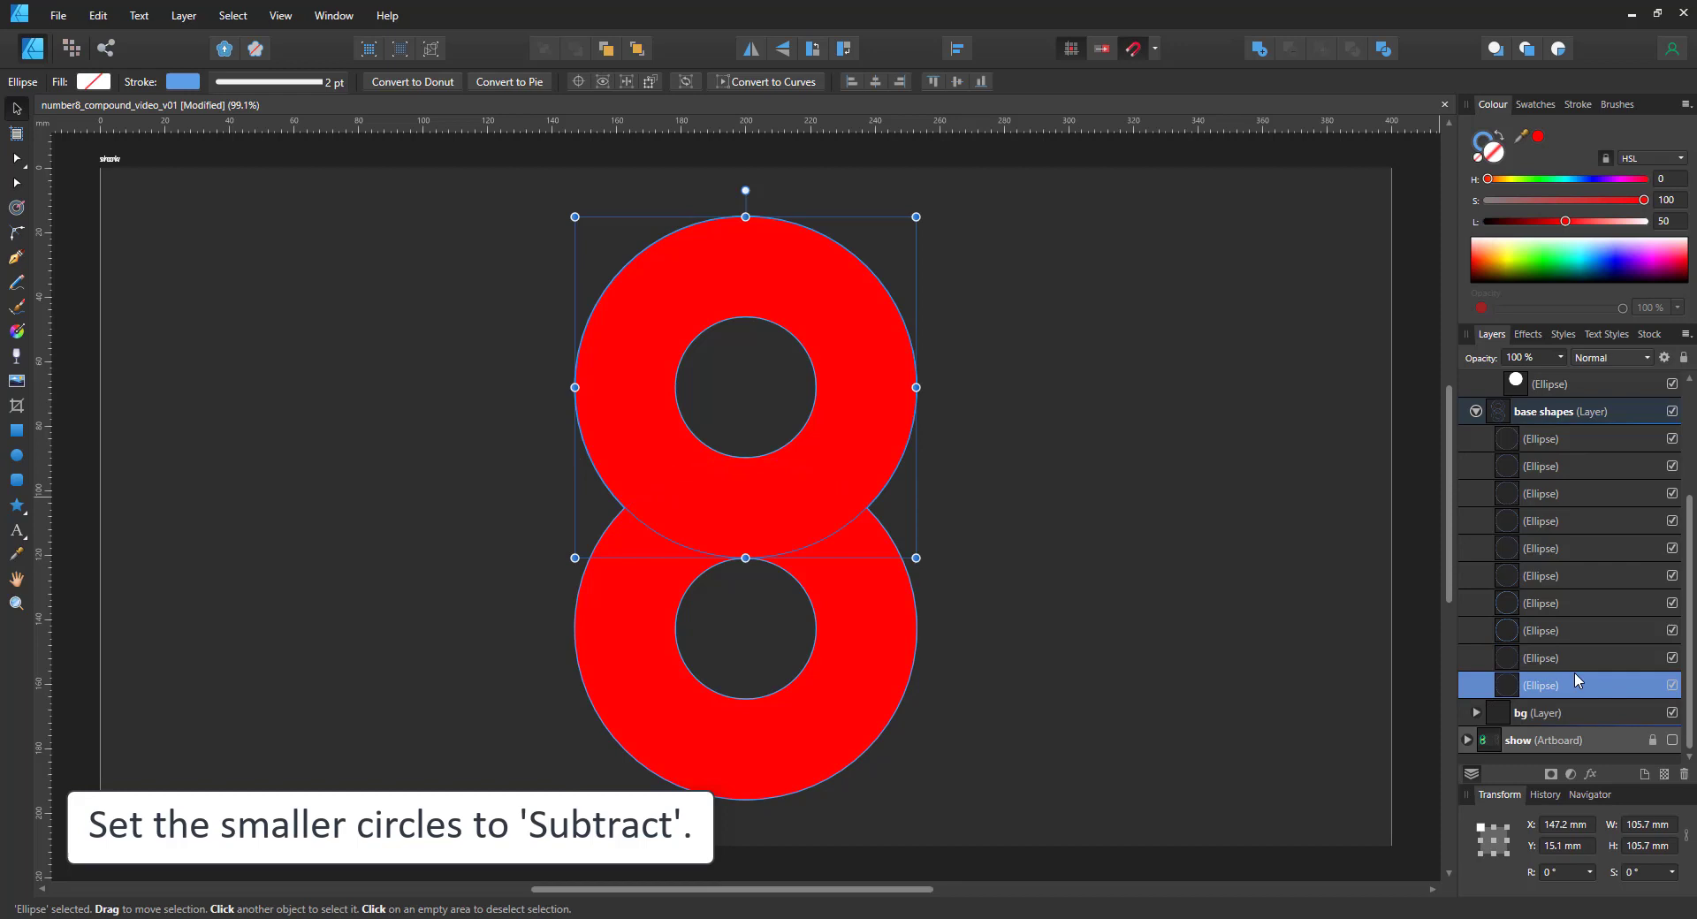
# Step: Copy the largest, smallest and side base circles of the top loop into the work layer
pyautogui.keyDown('ctrl'); pyautogui.click(1557, 630); pyautogui.keyUp('ctrl')
pyautogui.keyDown('ctrl'); pyautogui.click(1536, 630); pyautogui.keyUp('ctrl')
pyautogui.keyDown('ctrl'); pyautogui.click(1534, 631); pyautogui.keyUp('ctrl')
pyautogui.keyDown('ctrl'); pyautogui.click(1537, 548); pyautogui.keyUp('ctrl')
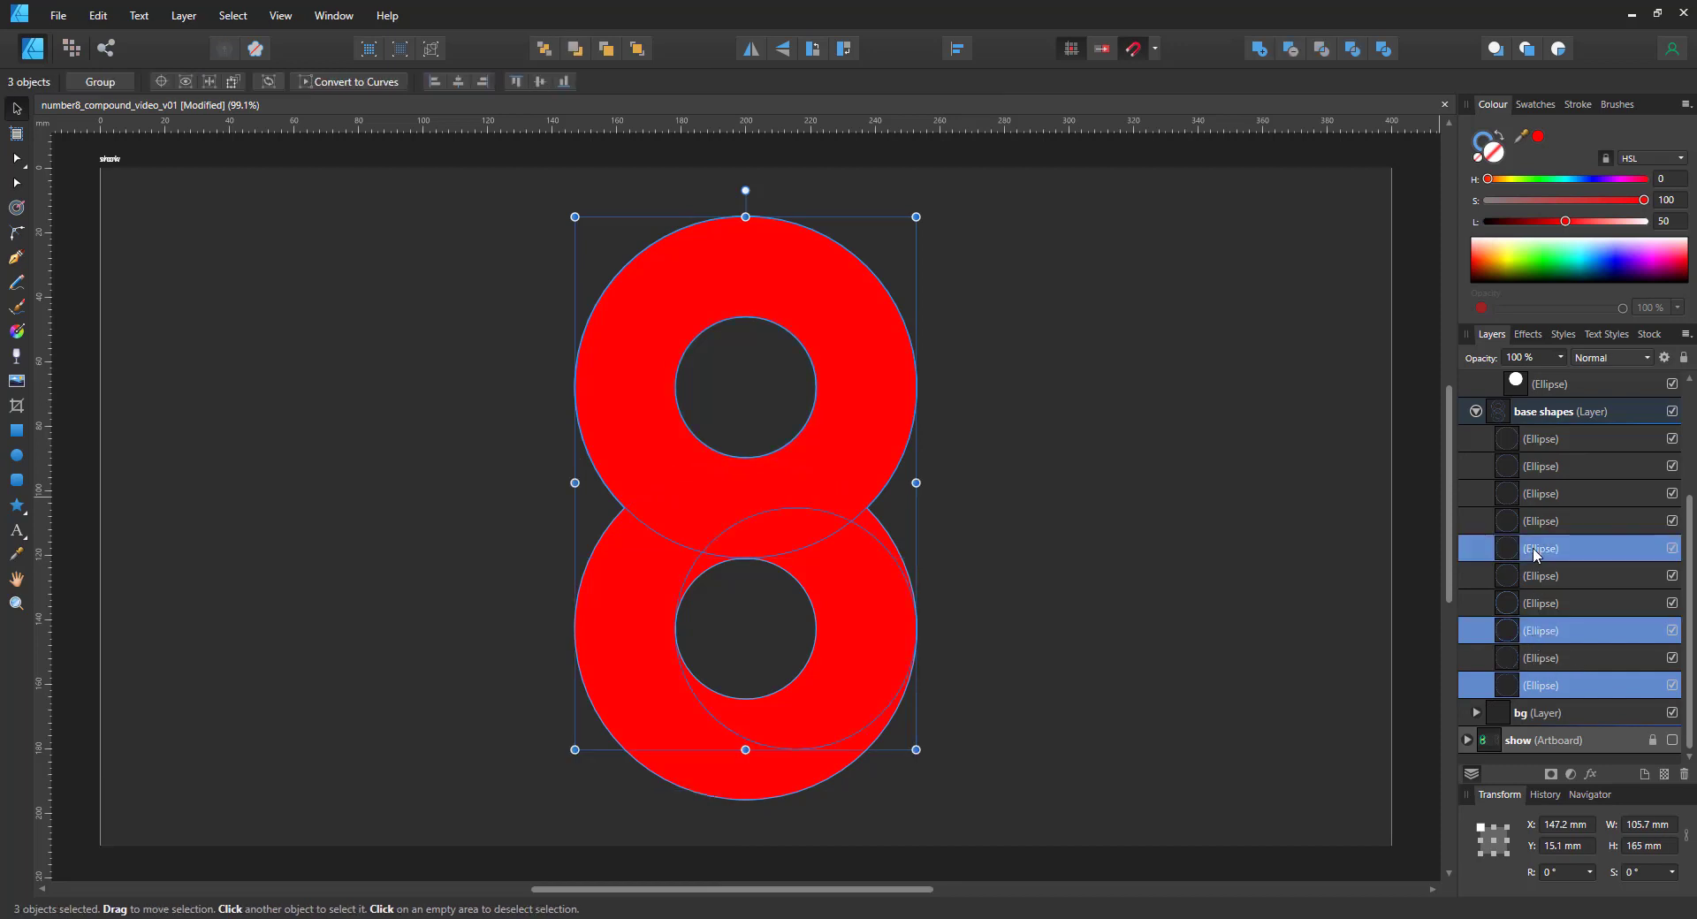
pyautogui.keyDown('ctrl'); pyautogui.click(1536, 548); pyautogui.keyUp('ctrl')
pyautogui.keyDown('ctrl'); pyautogui.click(1536, 575); pyautogui.keyUp('ctrl')
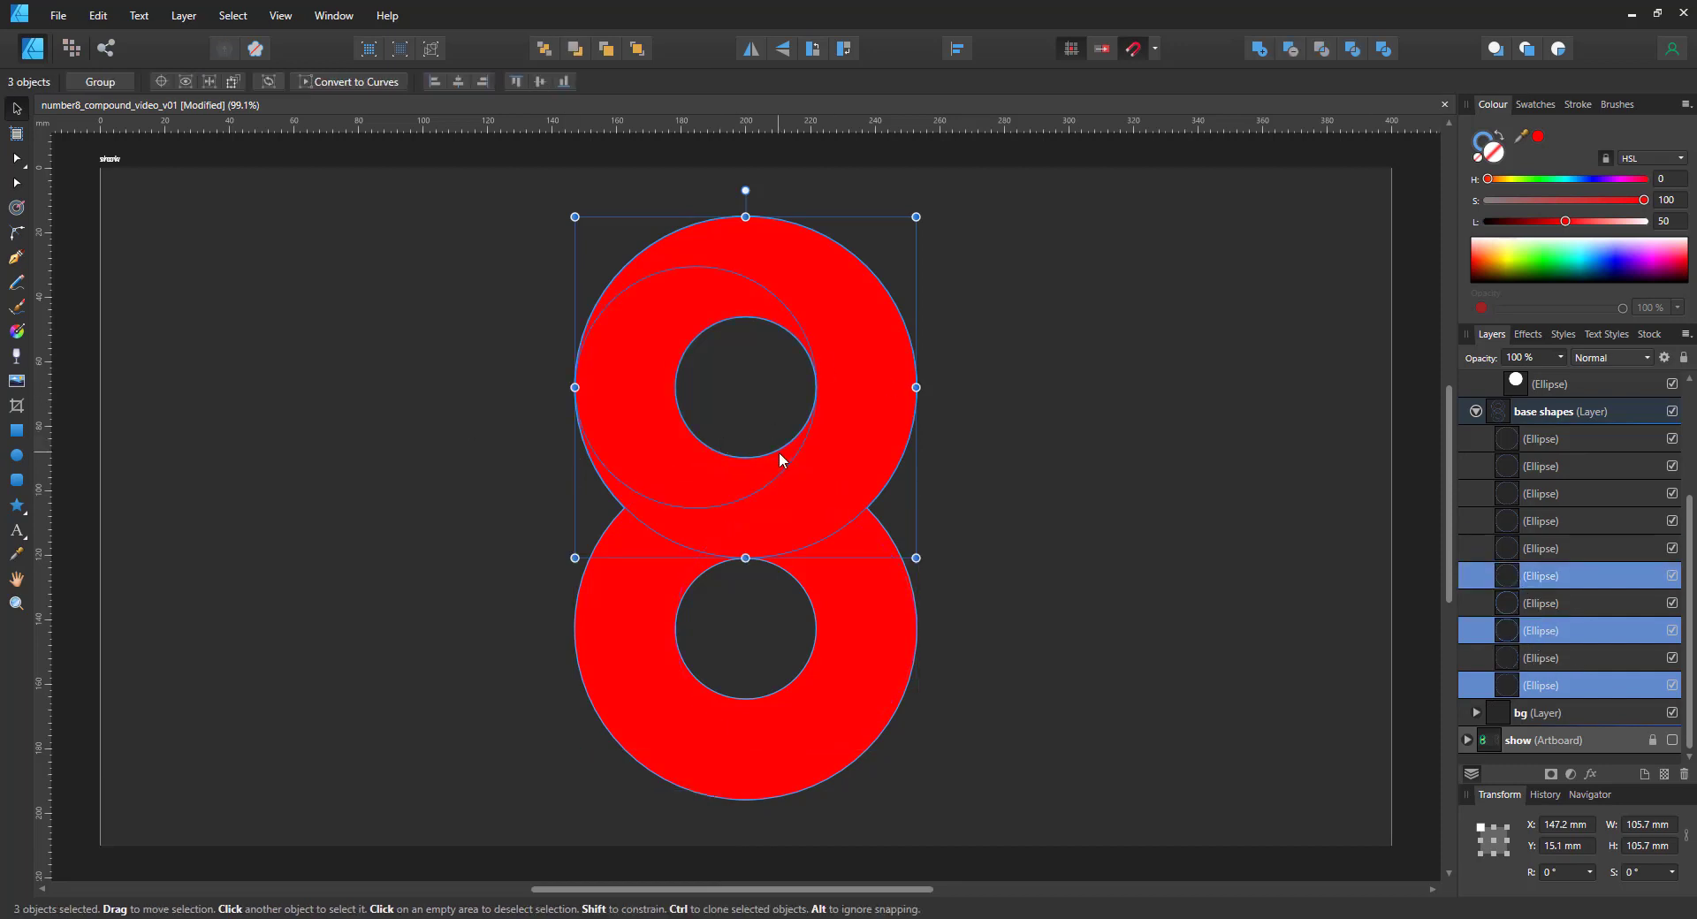
pyautogui.scroll(6, 1603, 432)
pyautogui.click(1603, 437)
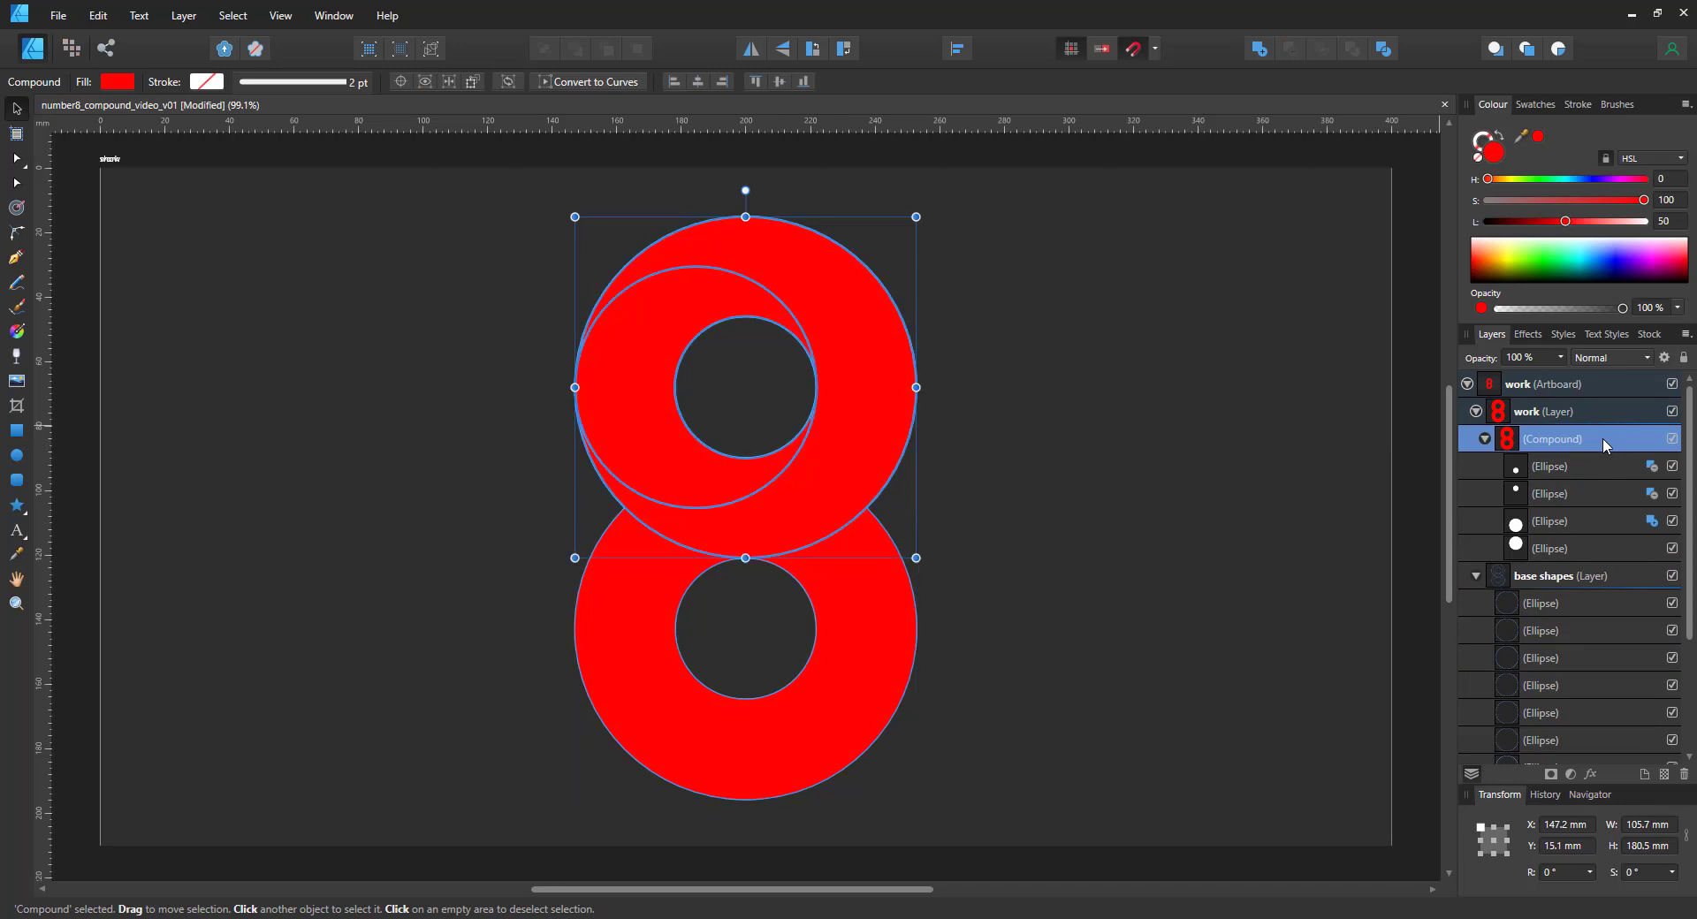
pyautogui.hotkey('ctrl', 'v')
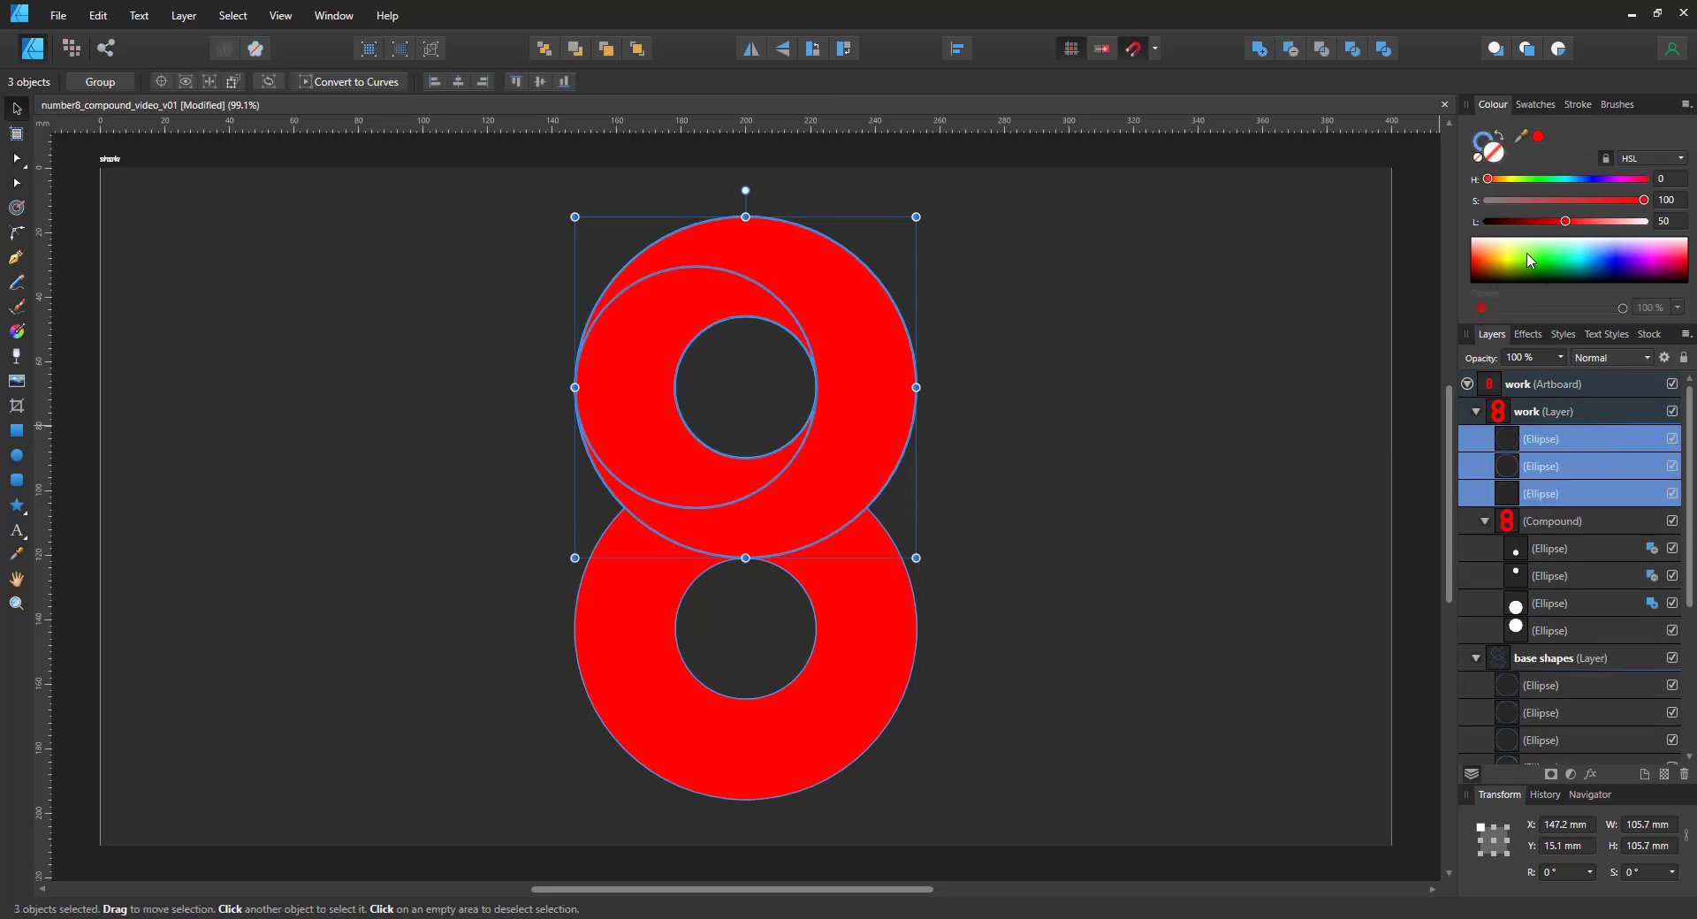
# Step: Fill the three circles orange, merge them into a compound, and set Subtract mode
pyautogui.click(1535, 104)
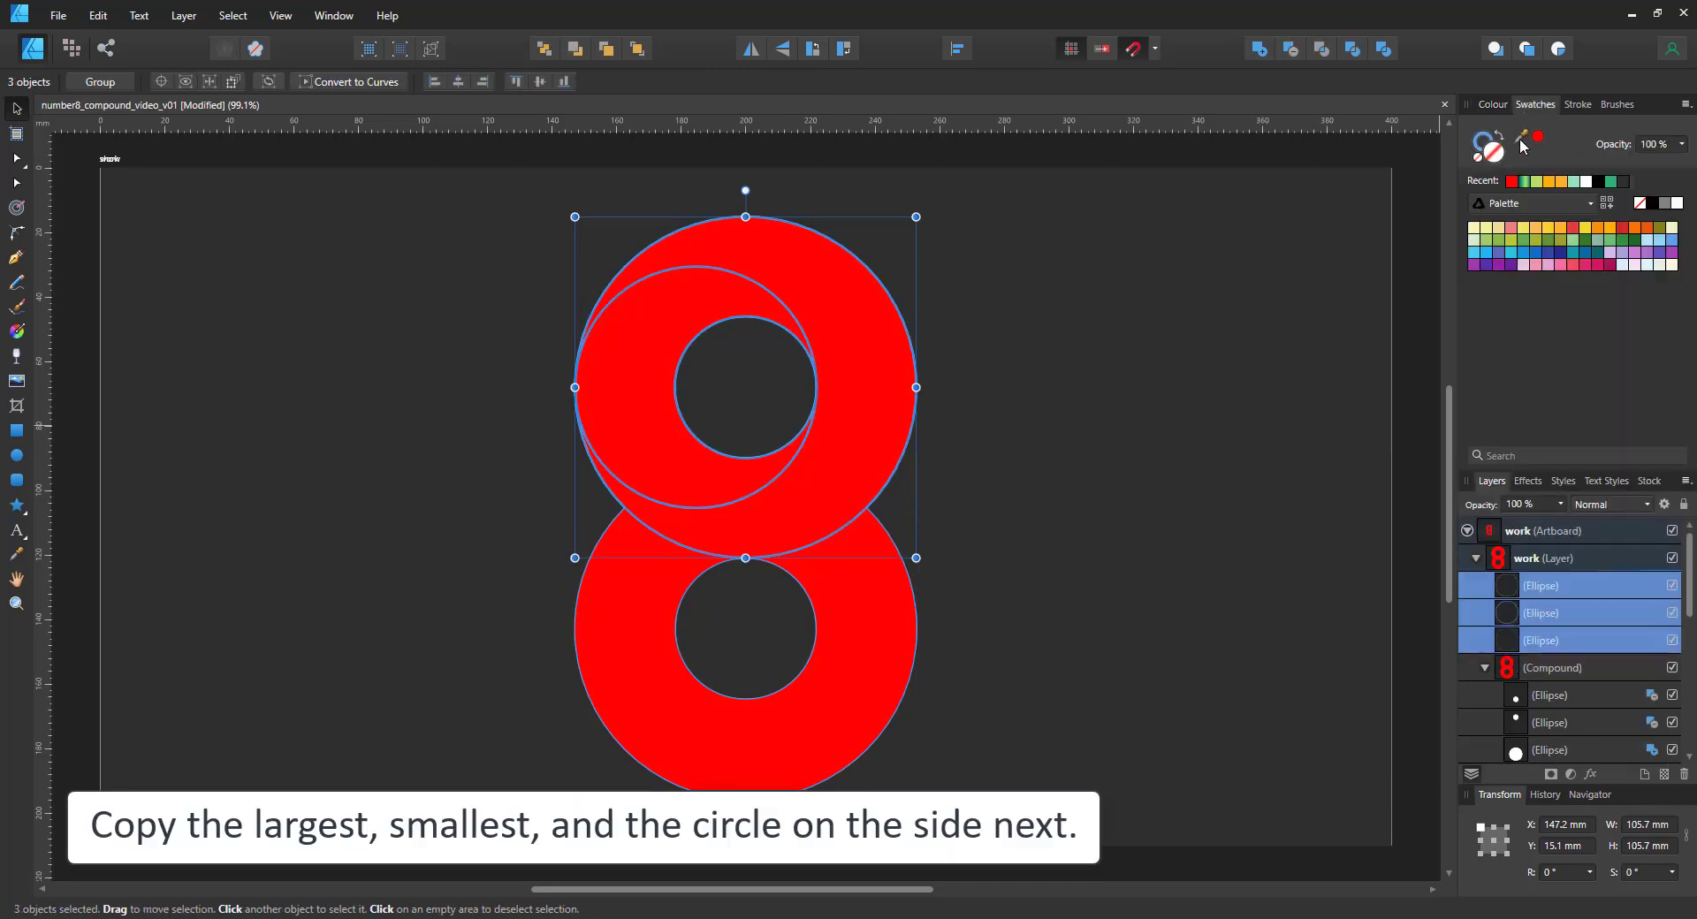
pyautogui.click(1553, 184)
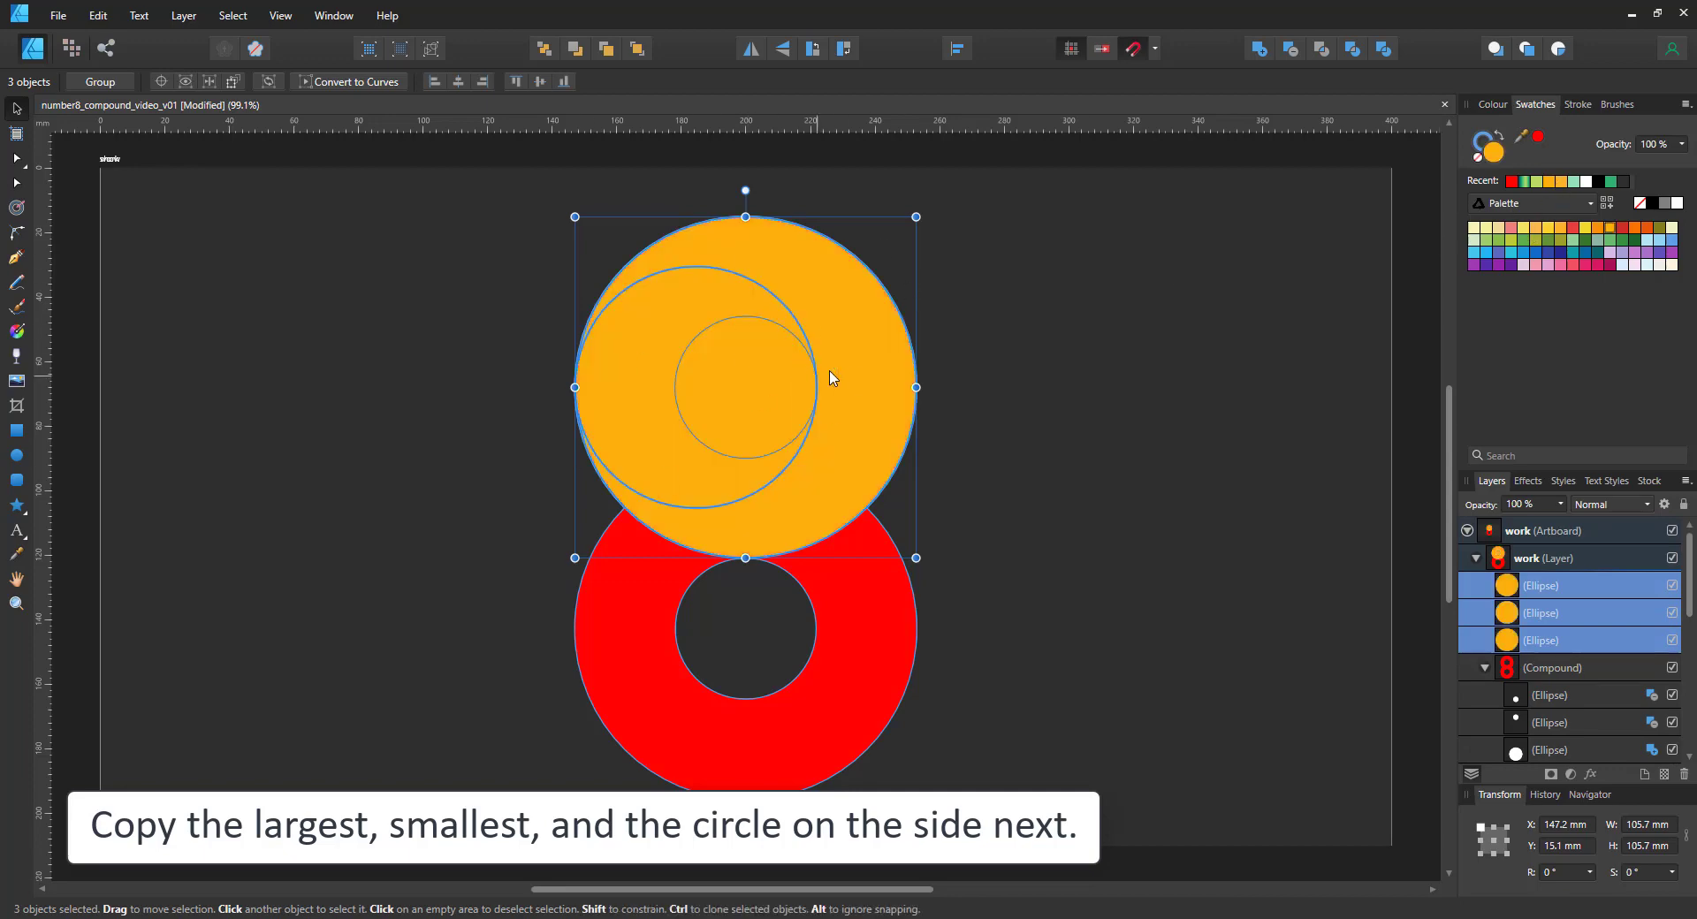
pyautogui.click(181, 16)
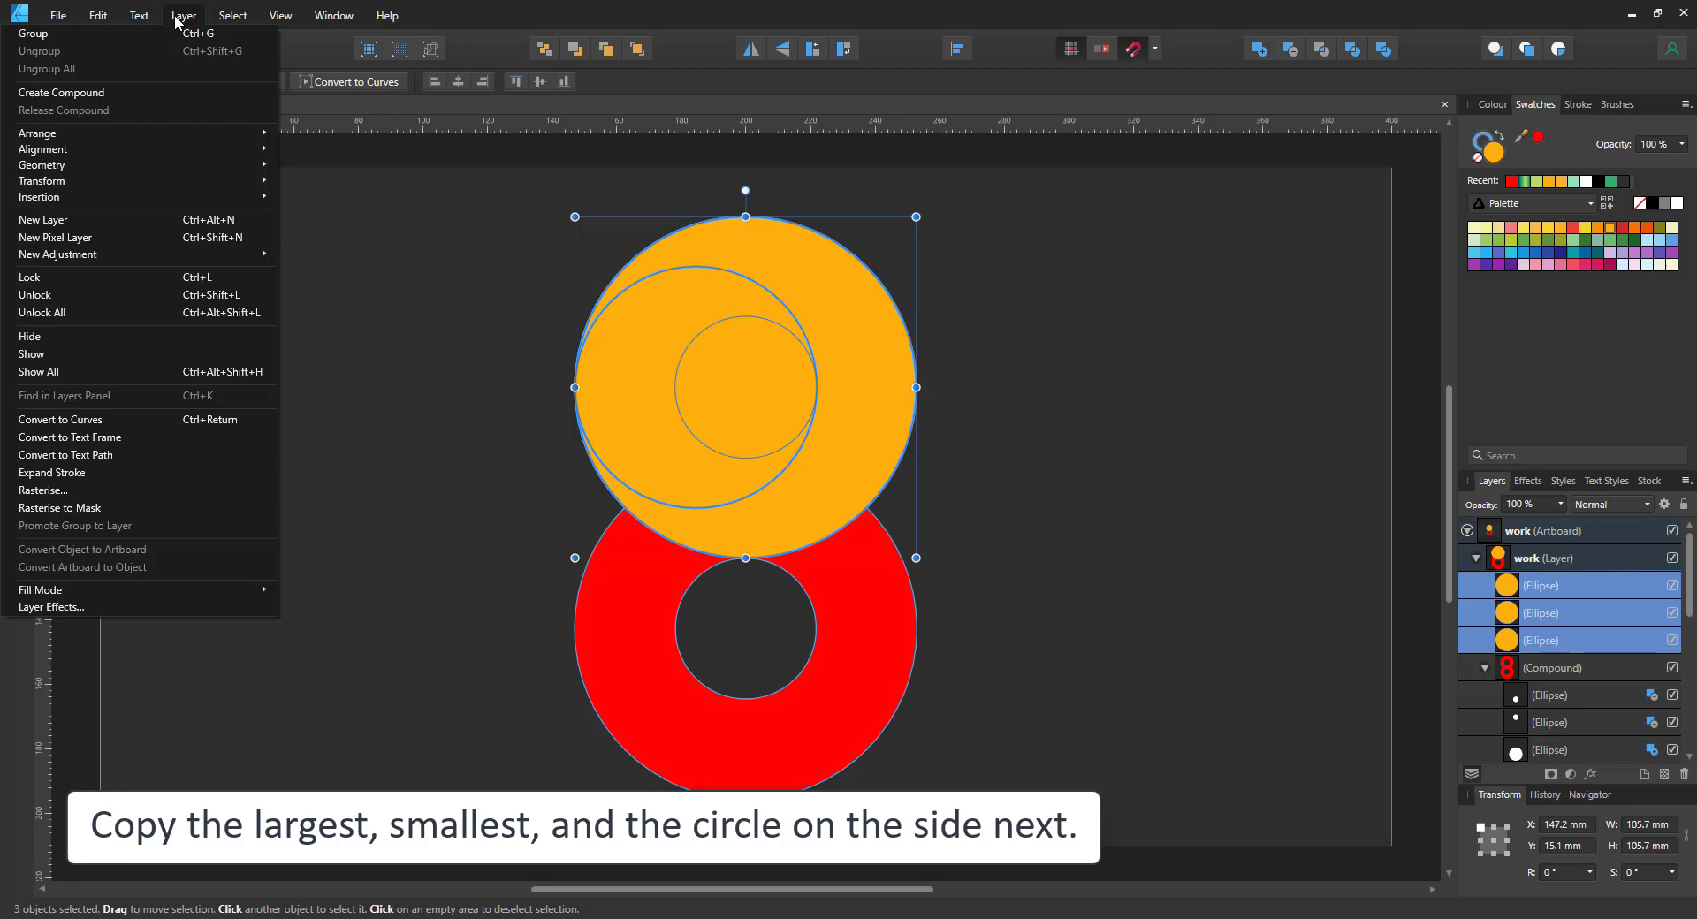
pyautogui.click(155, 92)
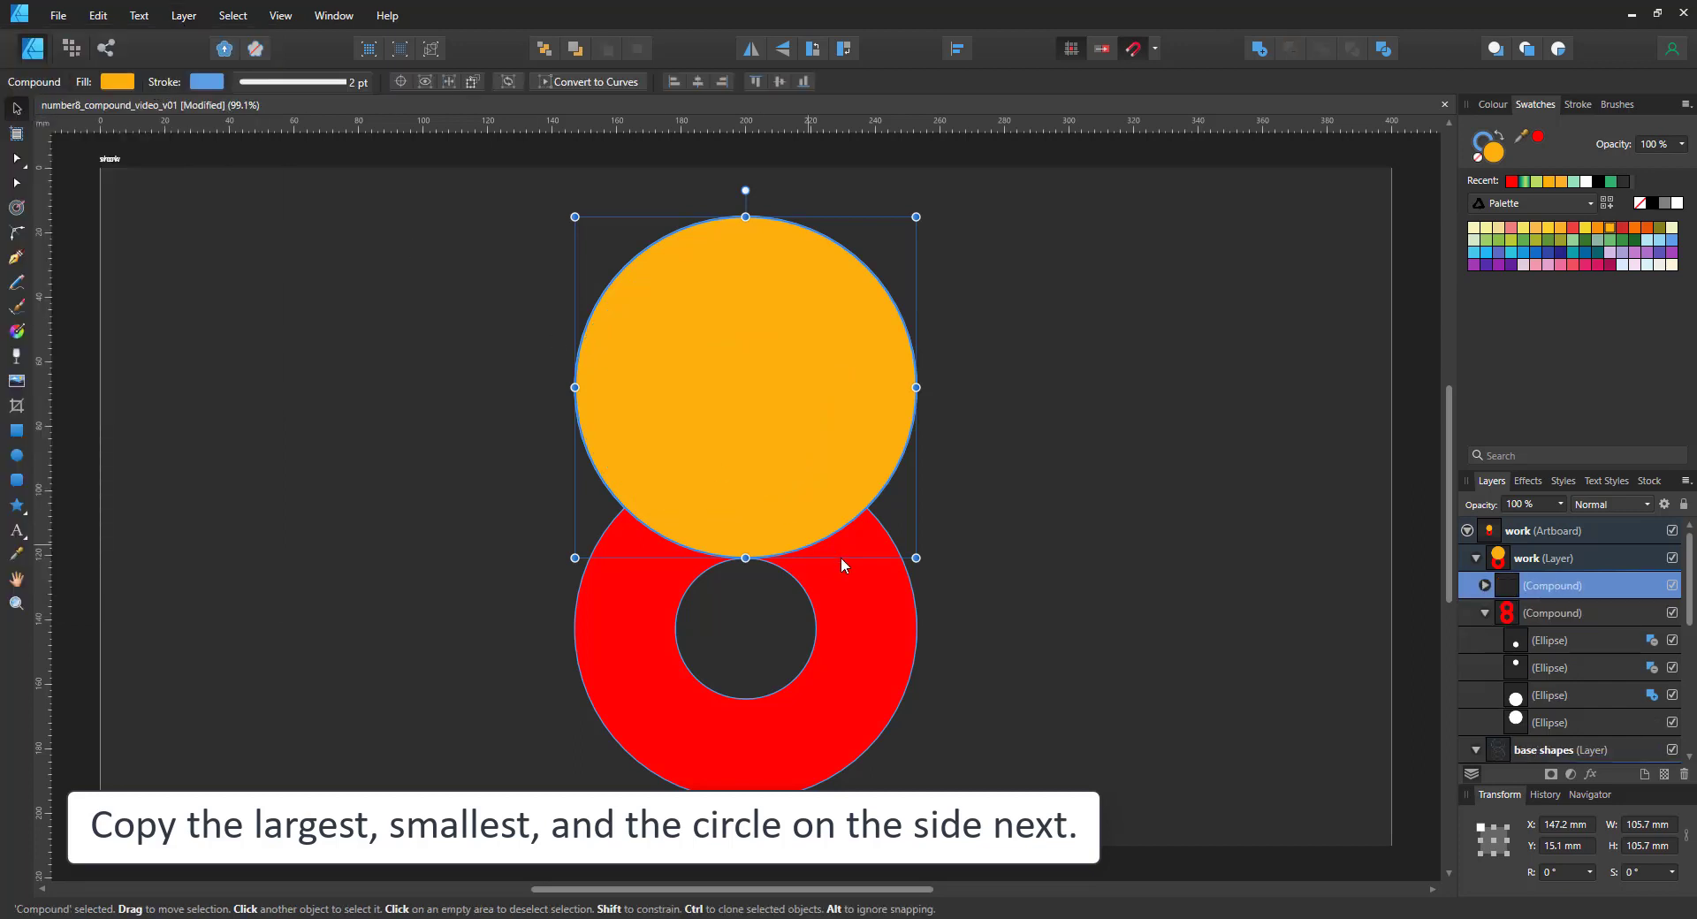
pyautogui.click(1485, 585)
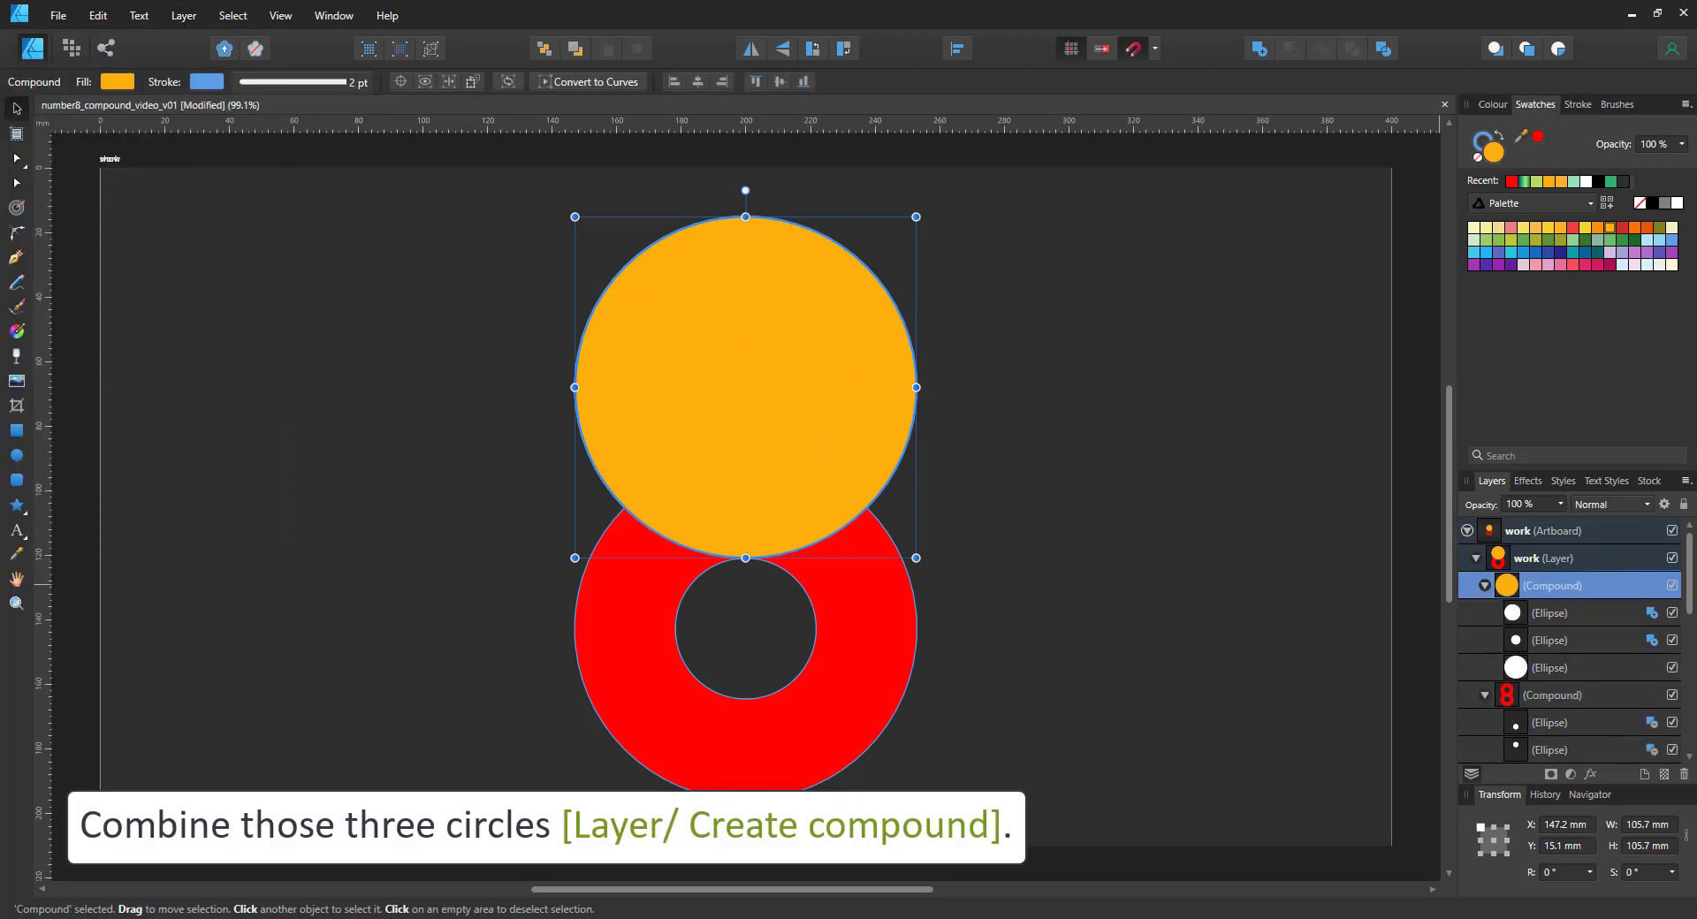
pyautogui.click(1652, 641)
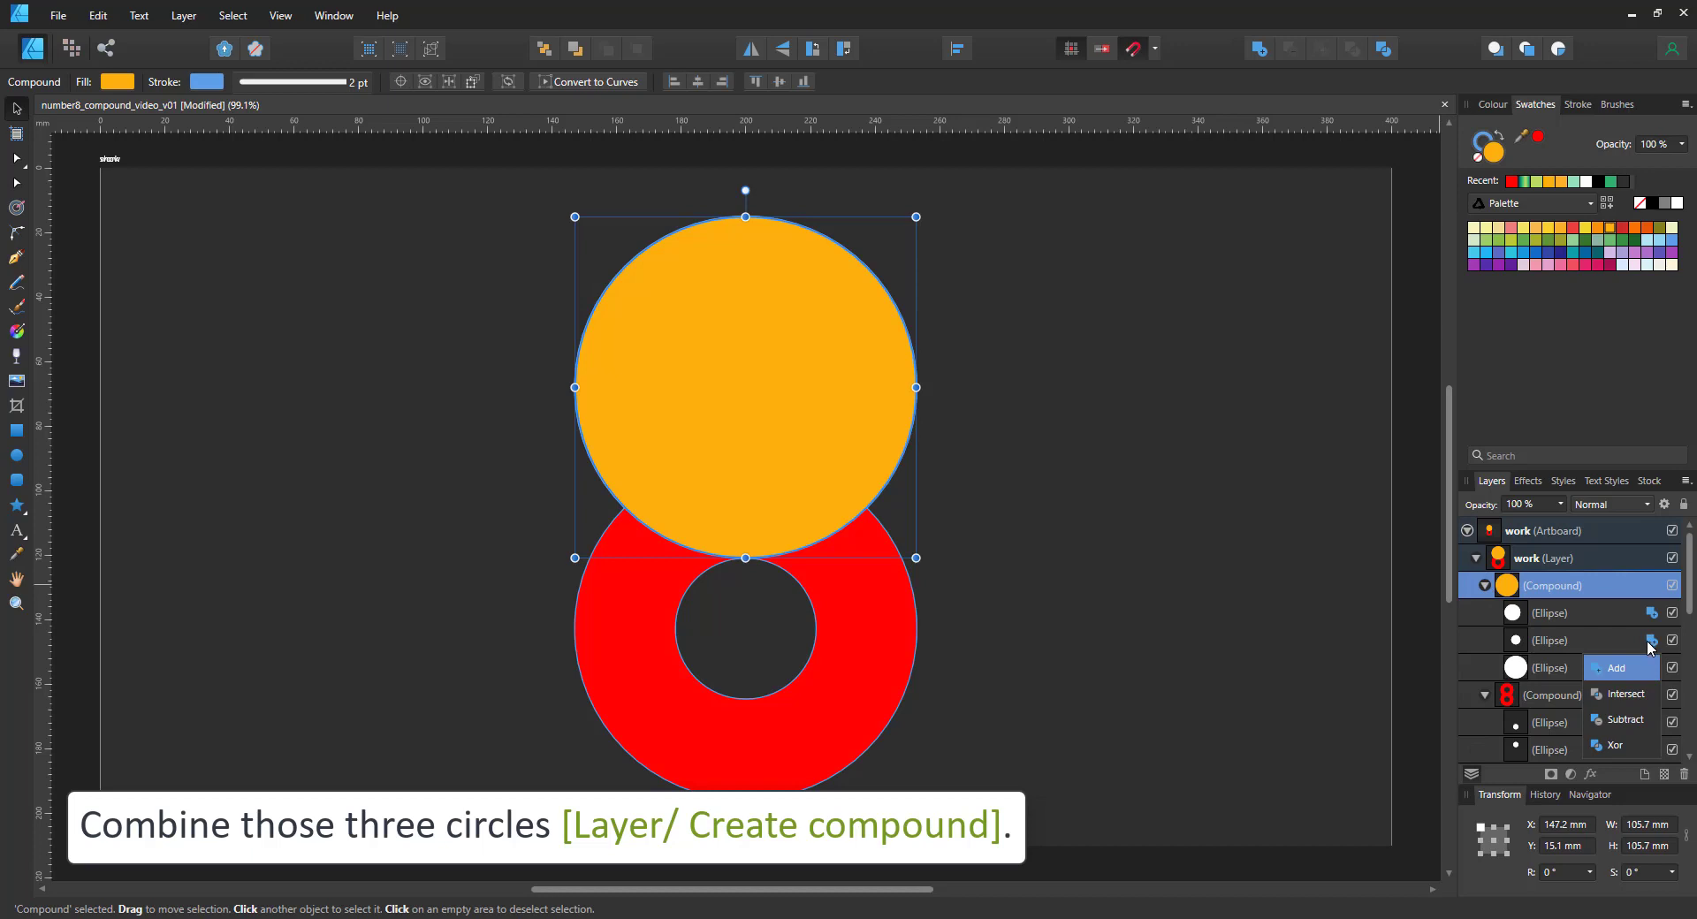
pyautogui.click(1620, 721)
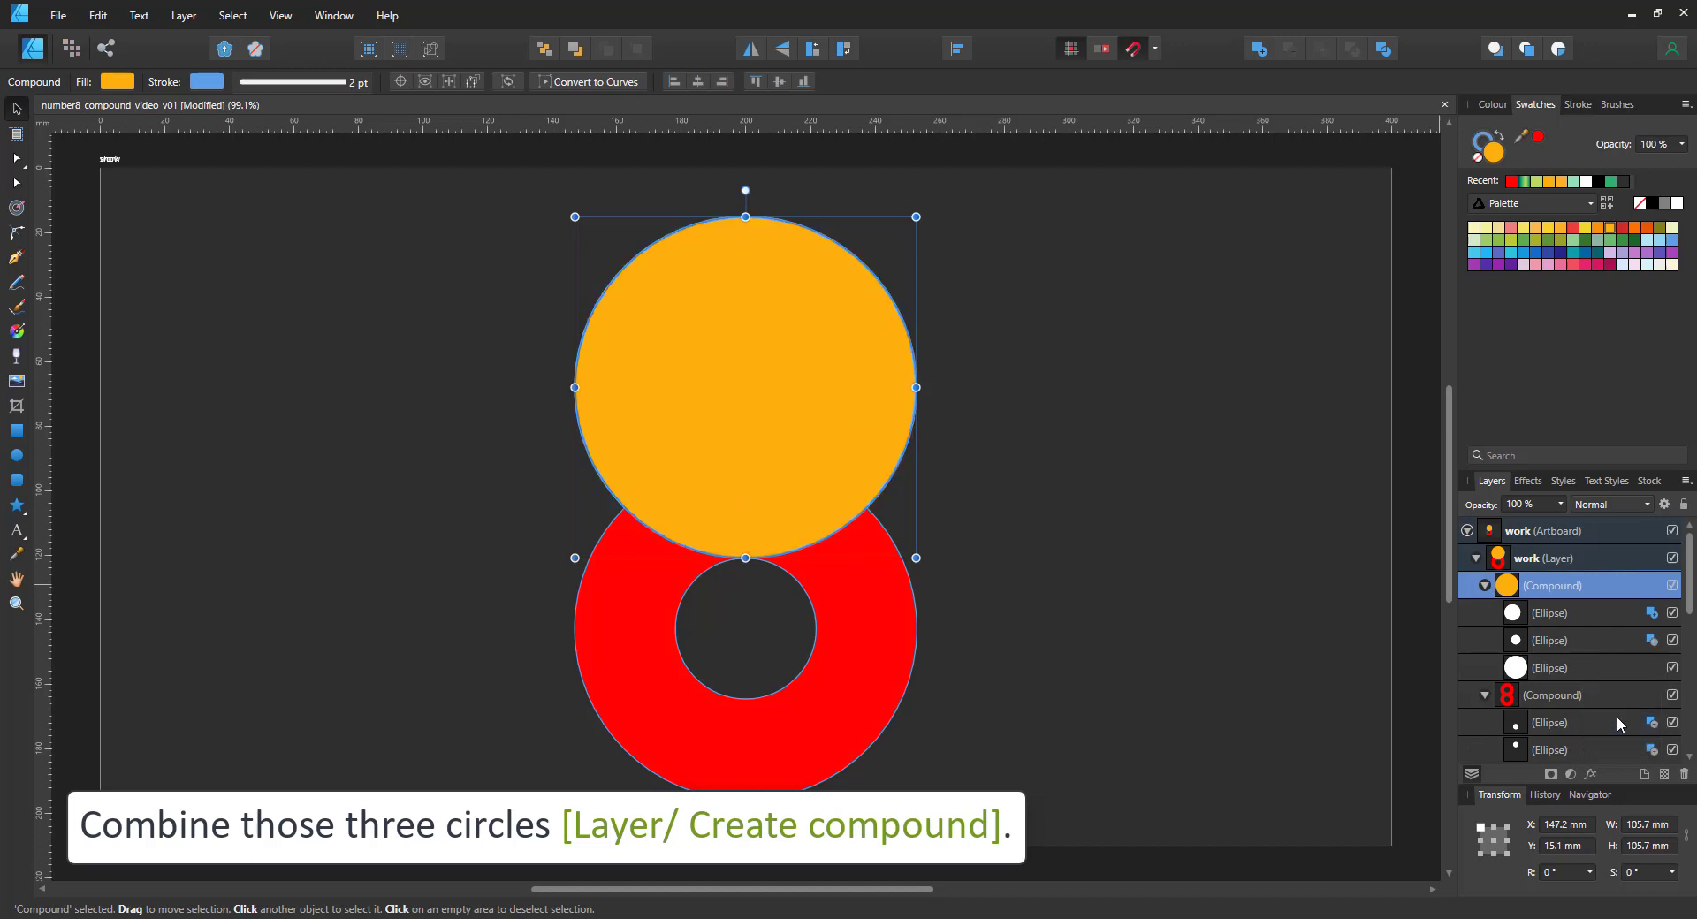
pyautogui.click(1586, 617)
pyautogui.click(1602, 641)
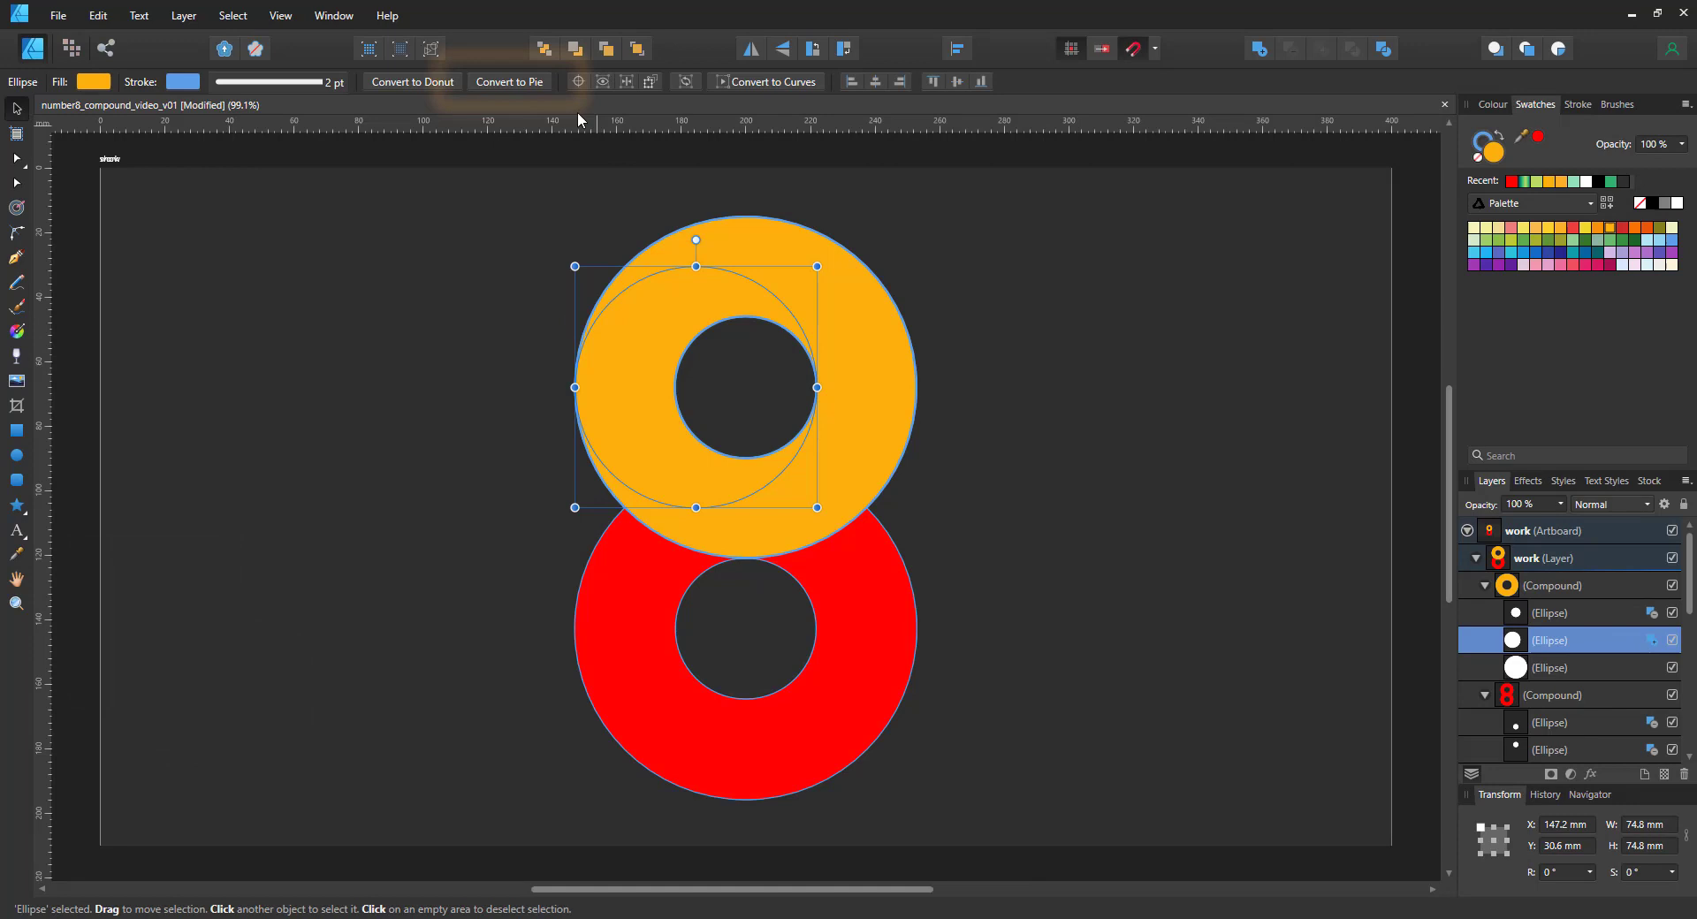
# Step: Convert the side circle of the orange compound to a pie sweeping three quarters
pyautogui.click(521, 82)
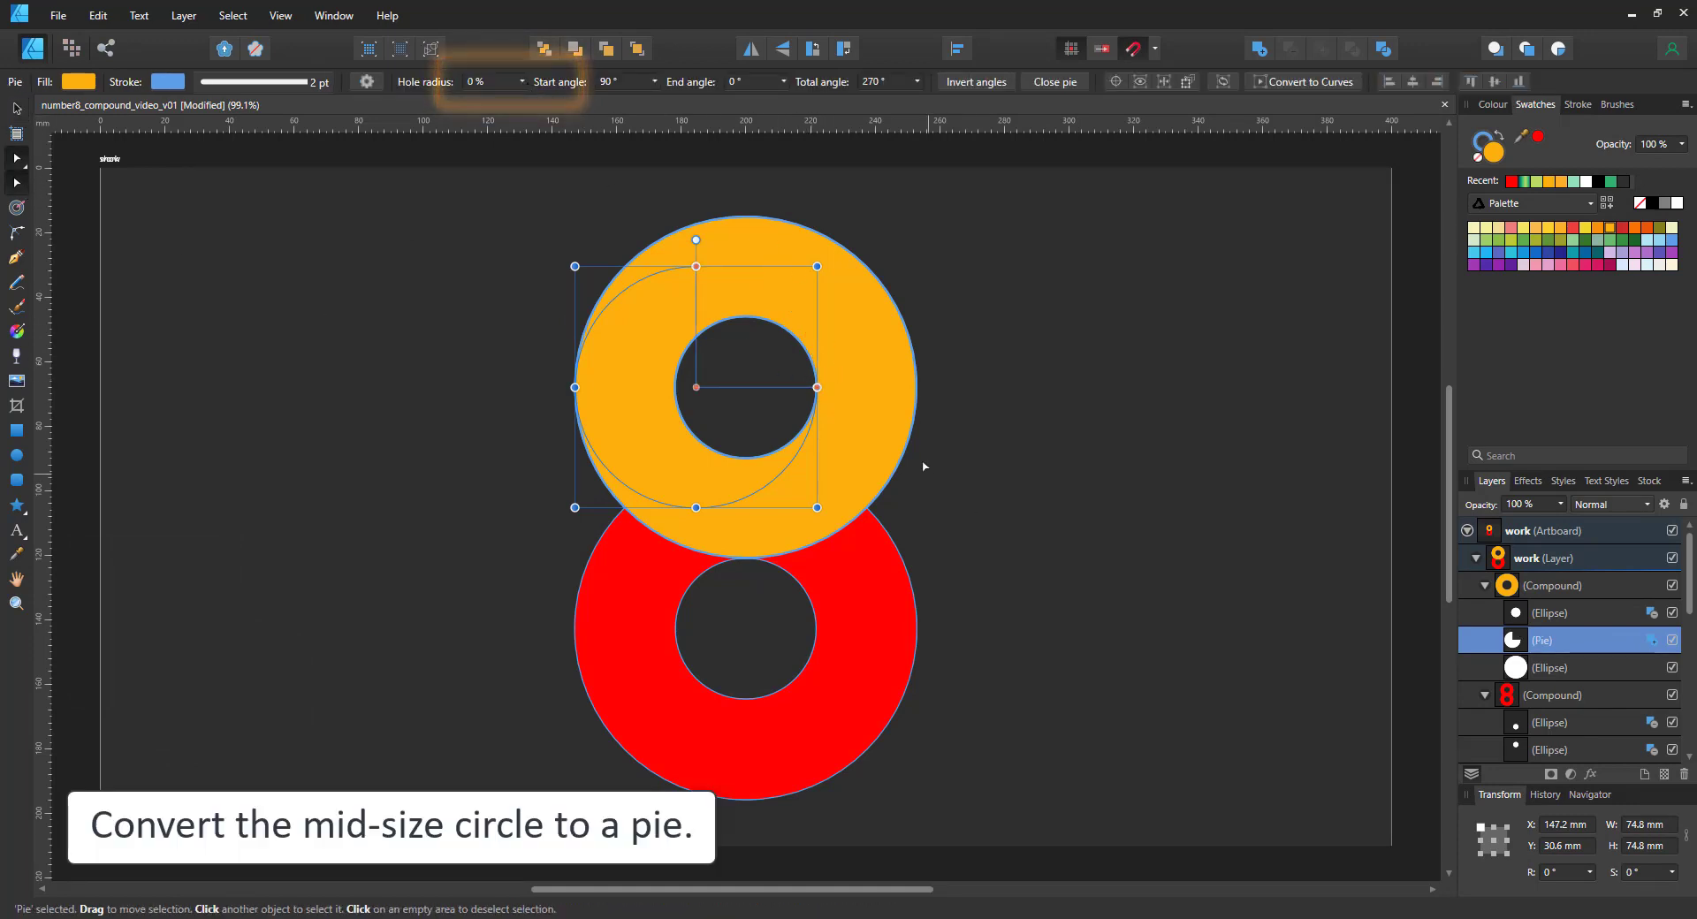
pyautogui.moveTo(817, 387); pyautogui.dragTo(698, 506)
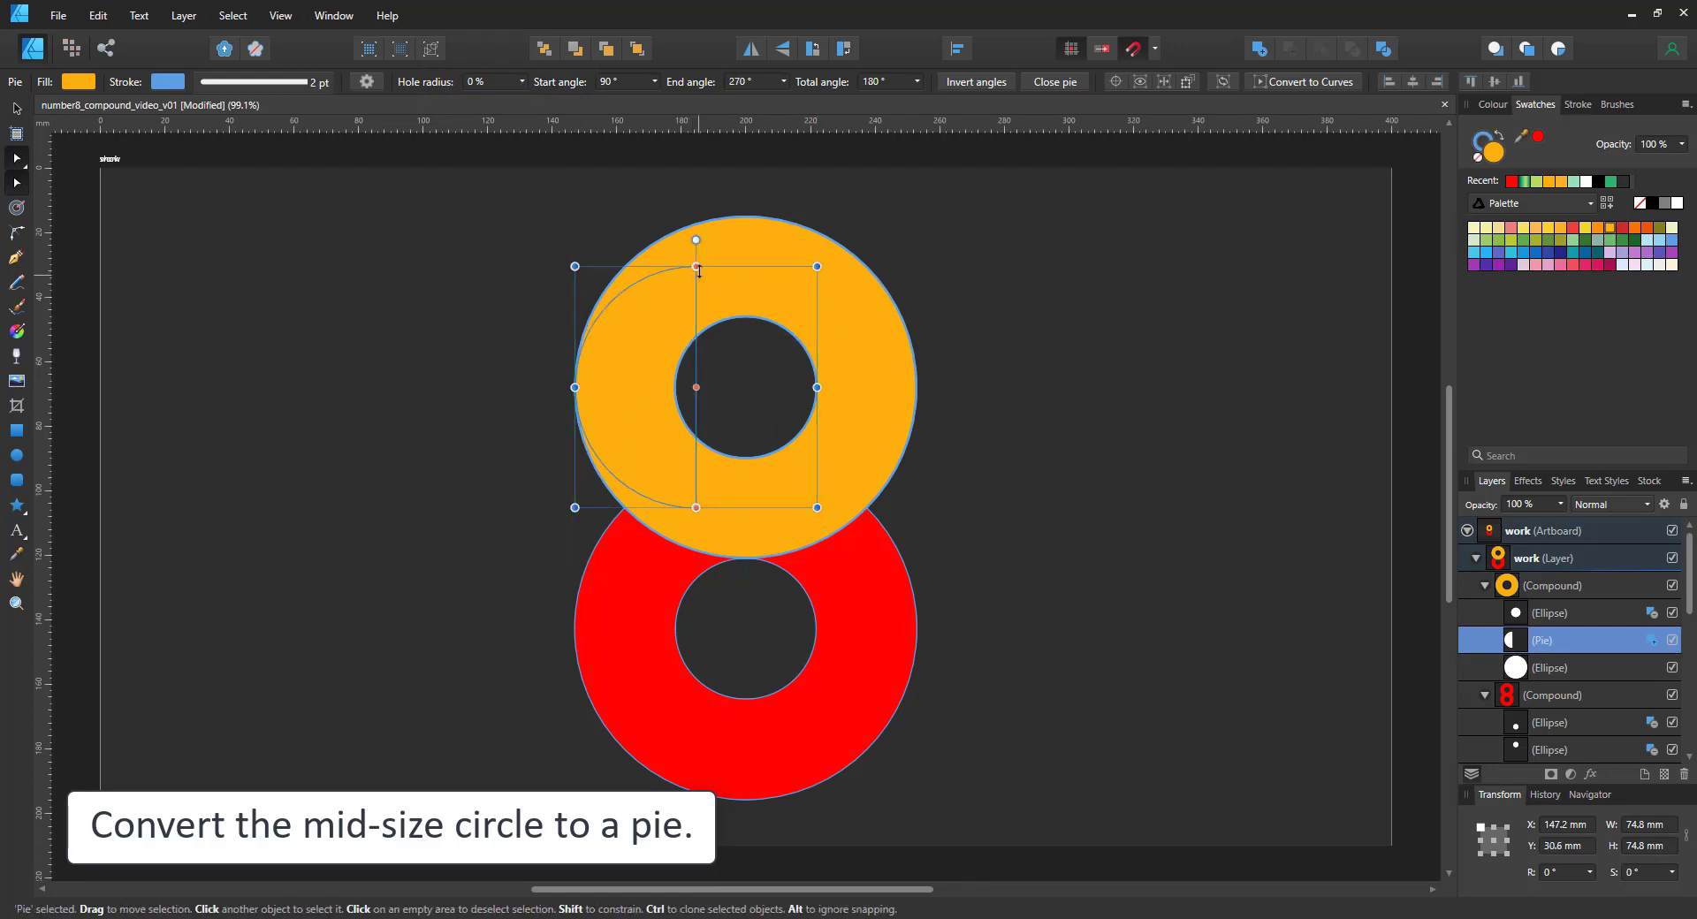
pyautogui.moveTo(693, 266); pyautogui.dragTo(829, 360)
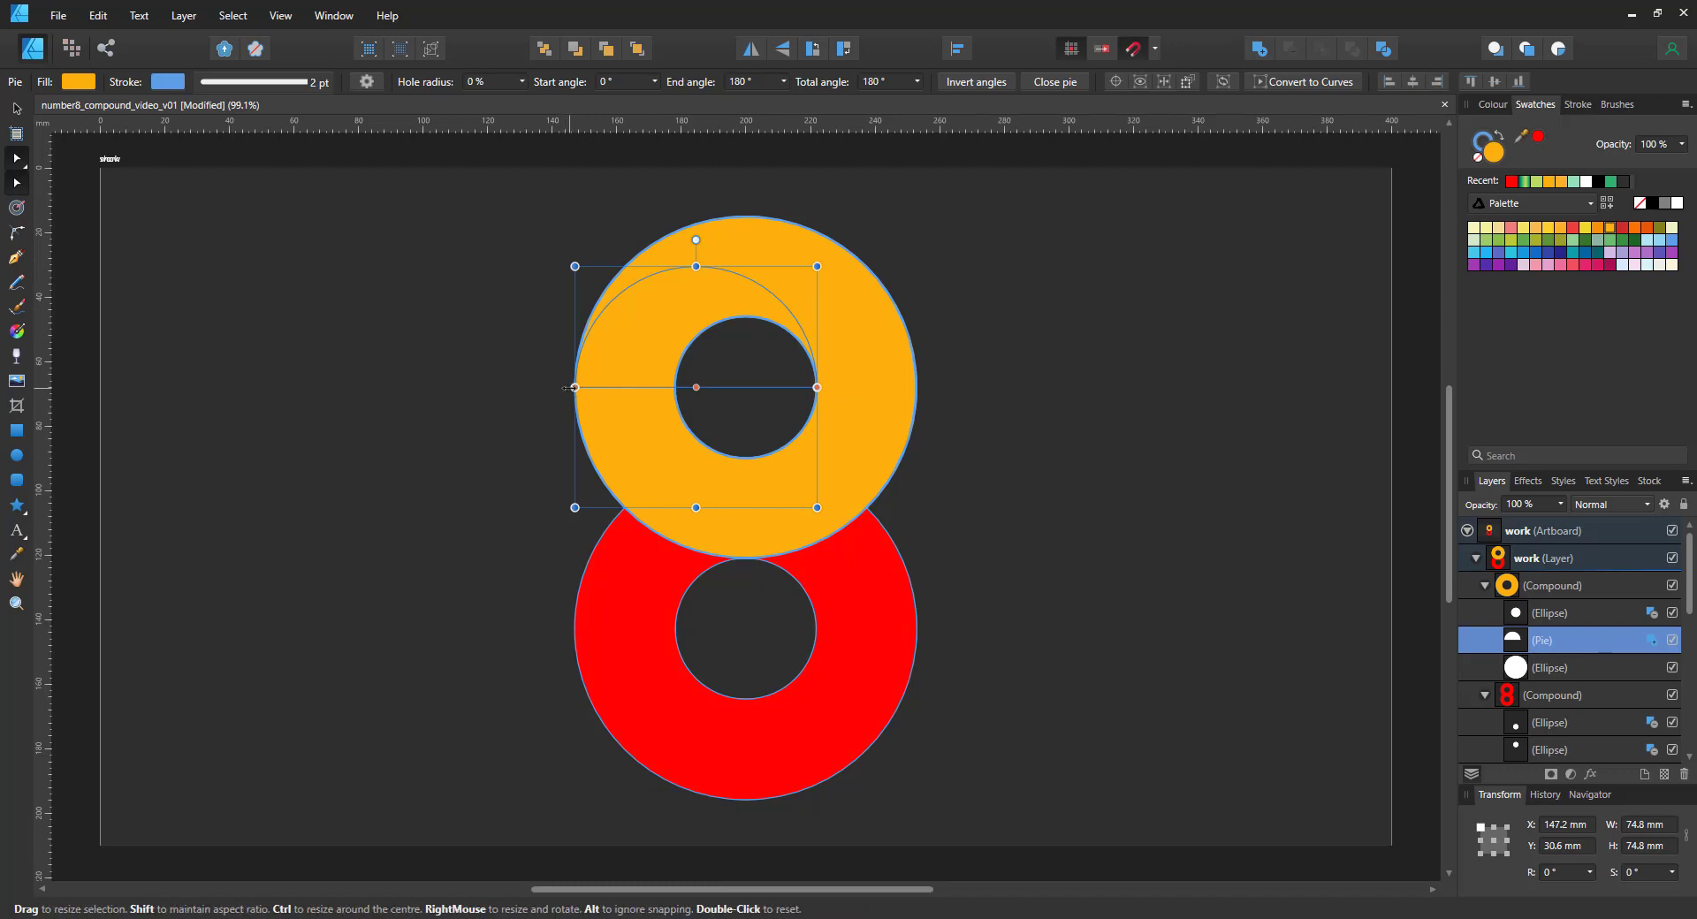
pyautogui.moveTo(570, 388); pyautogui.dragTo(697, 507)
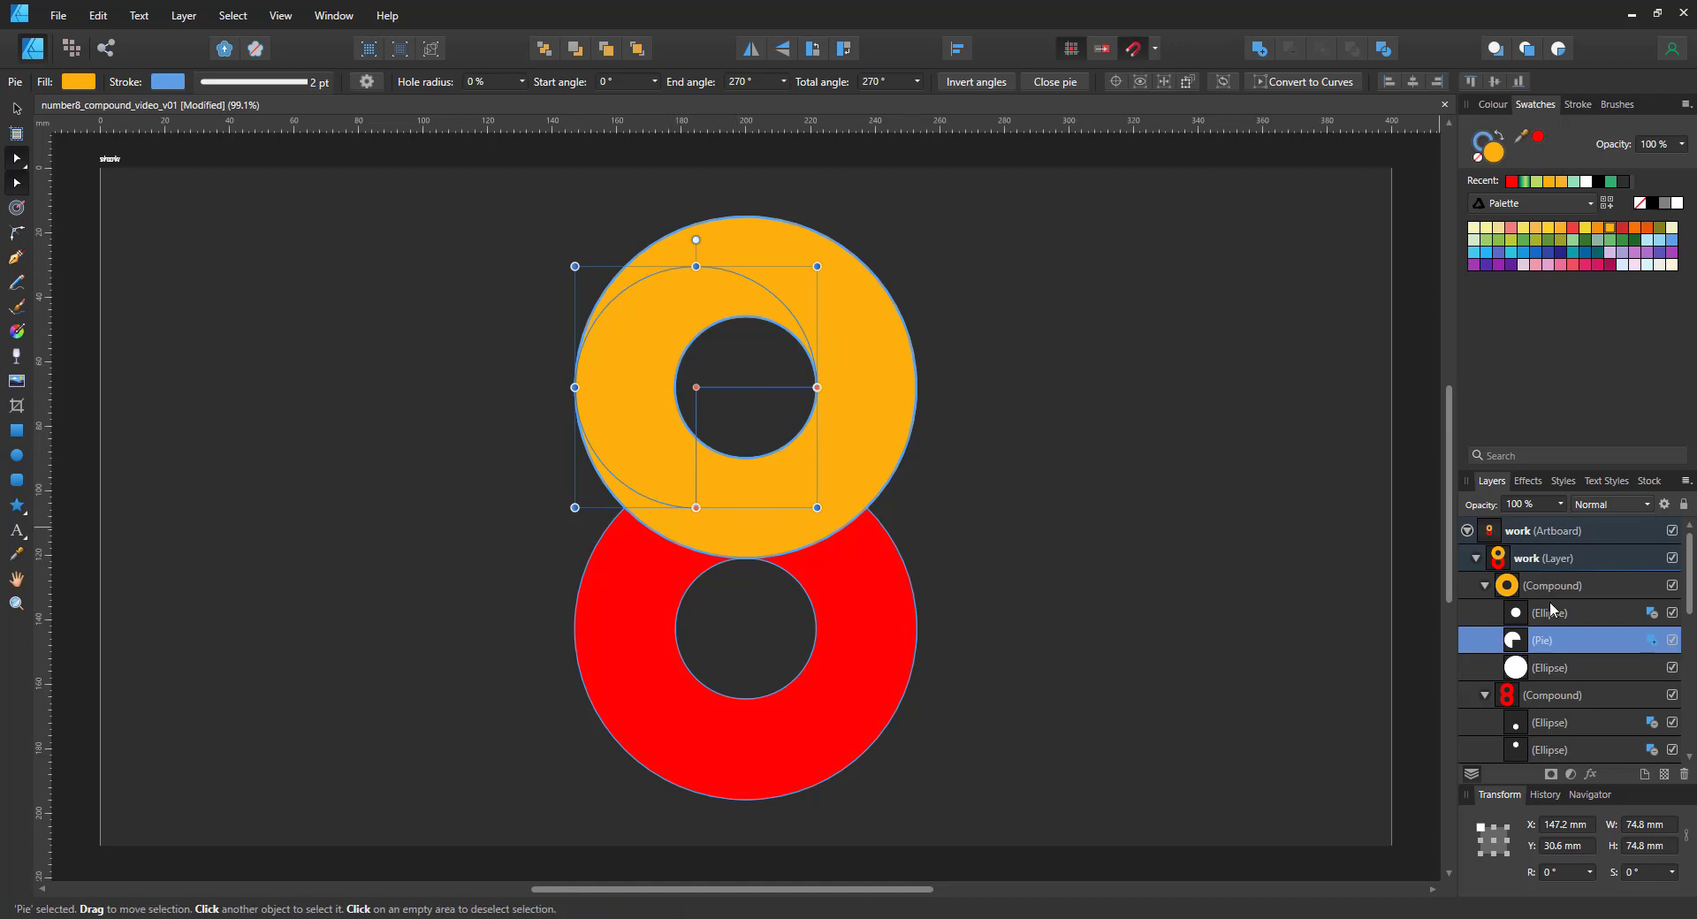
# Step: Convert the largest orange circle to a pie spanning 180° to 270°
pyautogui.click(1542, 670)
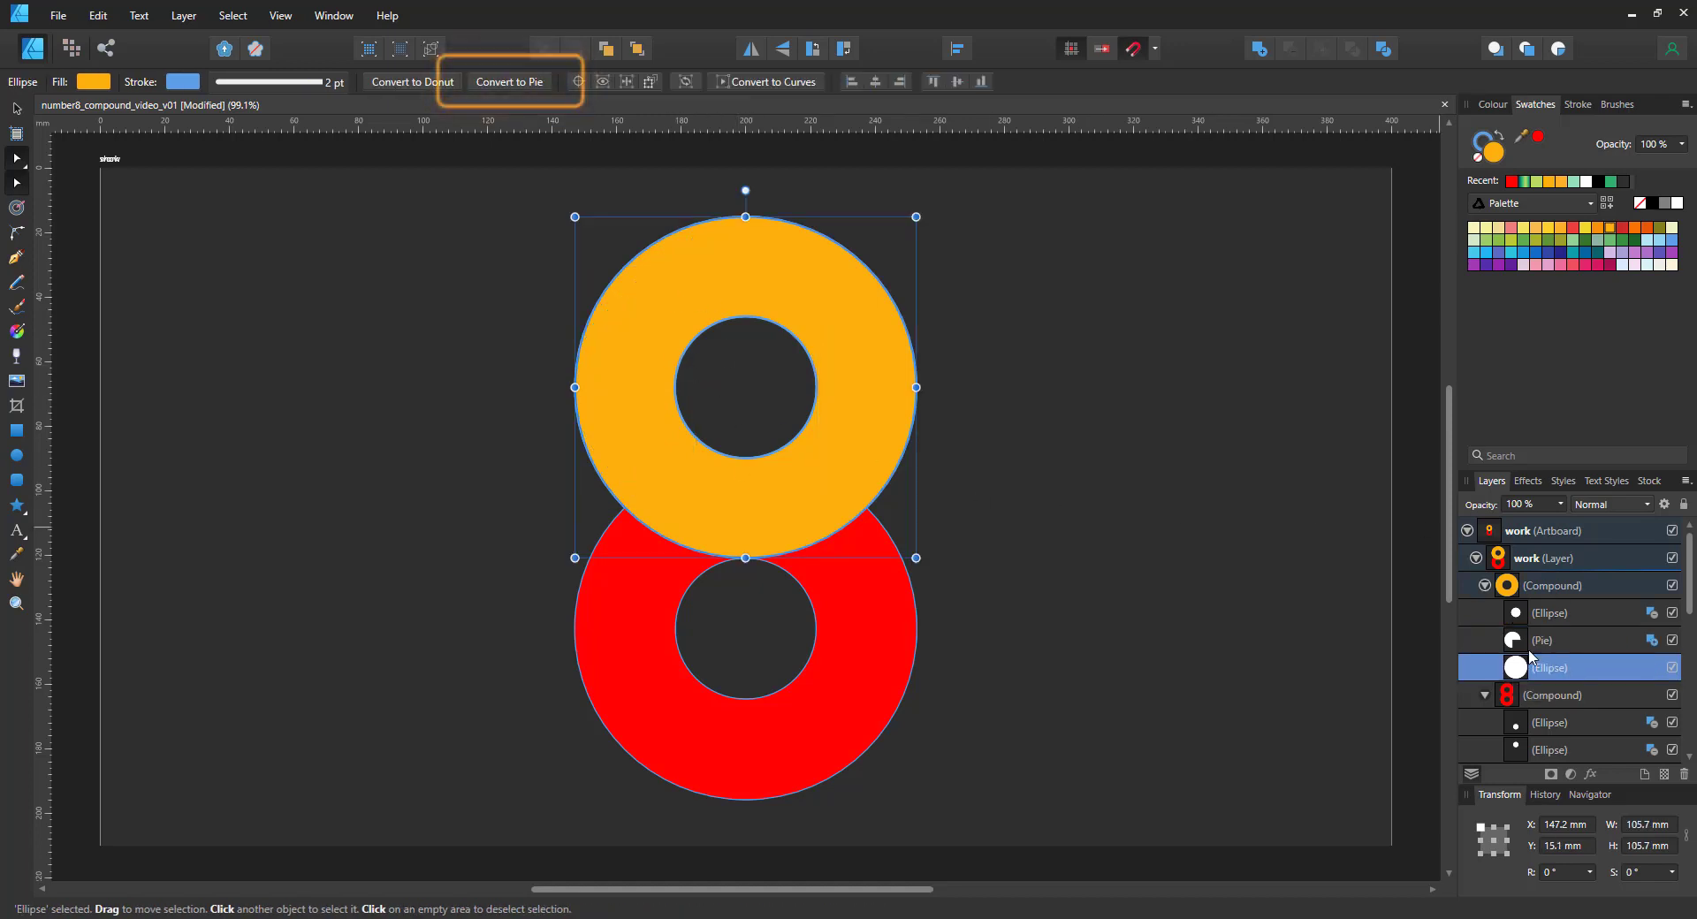
pyautogui.click(508, 84)
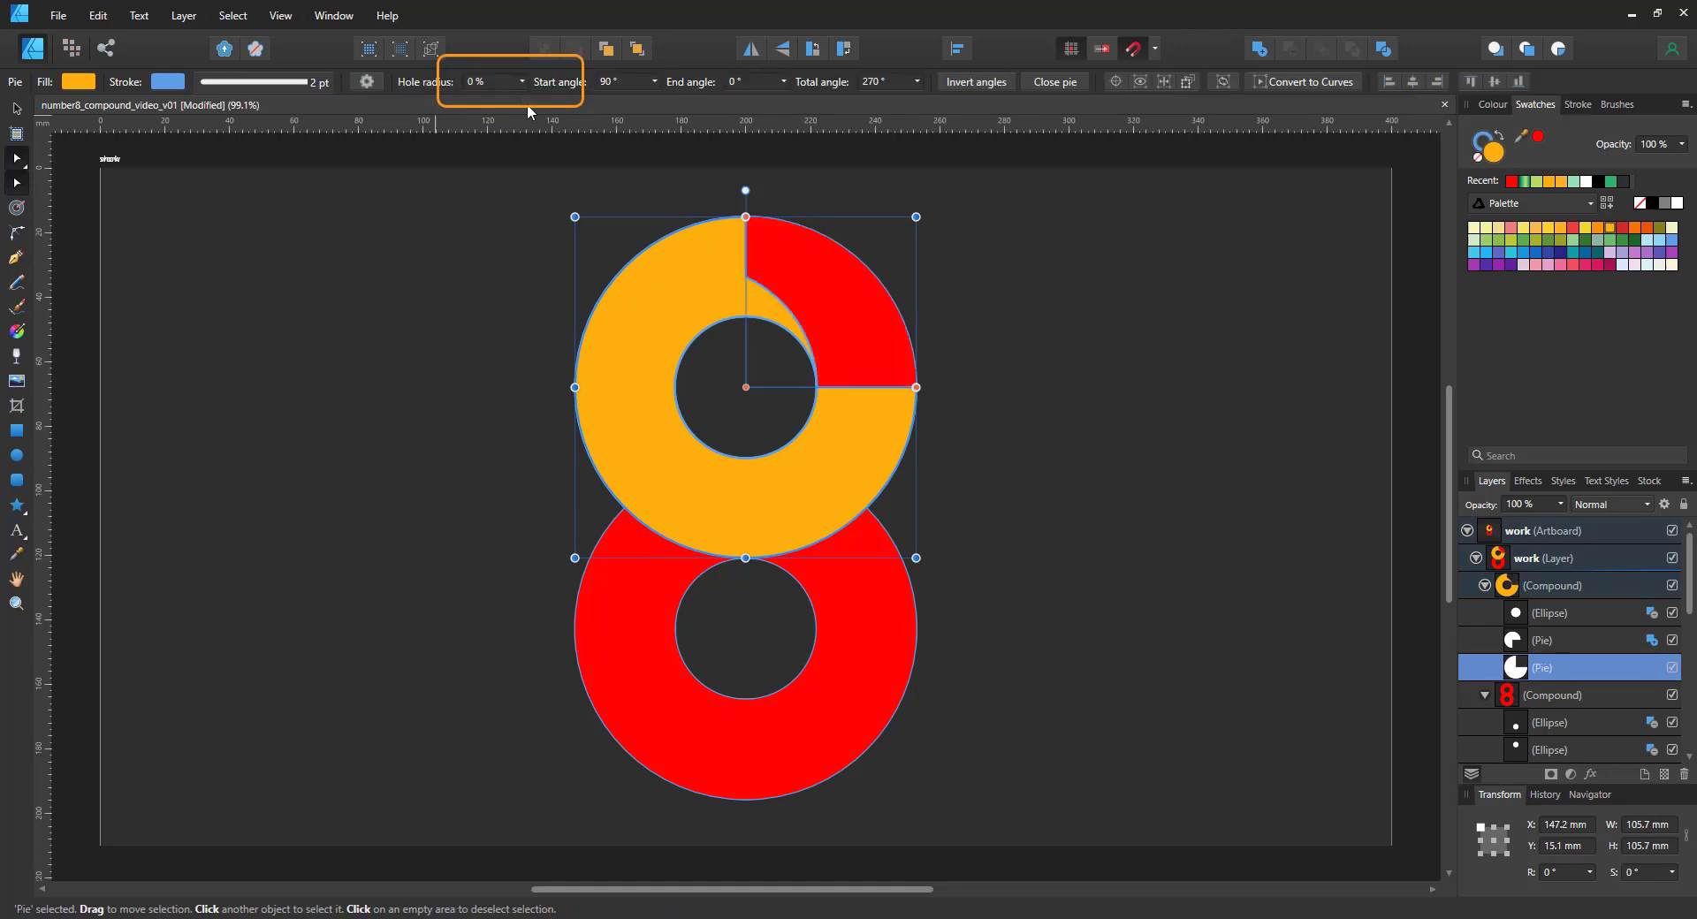
pyautogui.moveTo(910, 384); pyautogui.dragTo(745, 557)
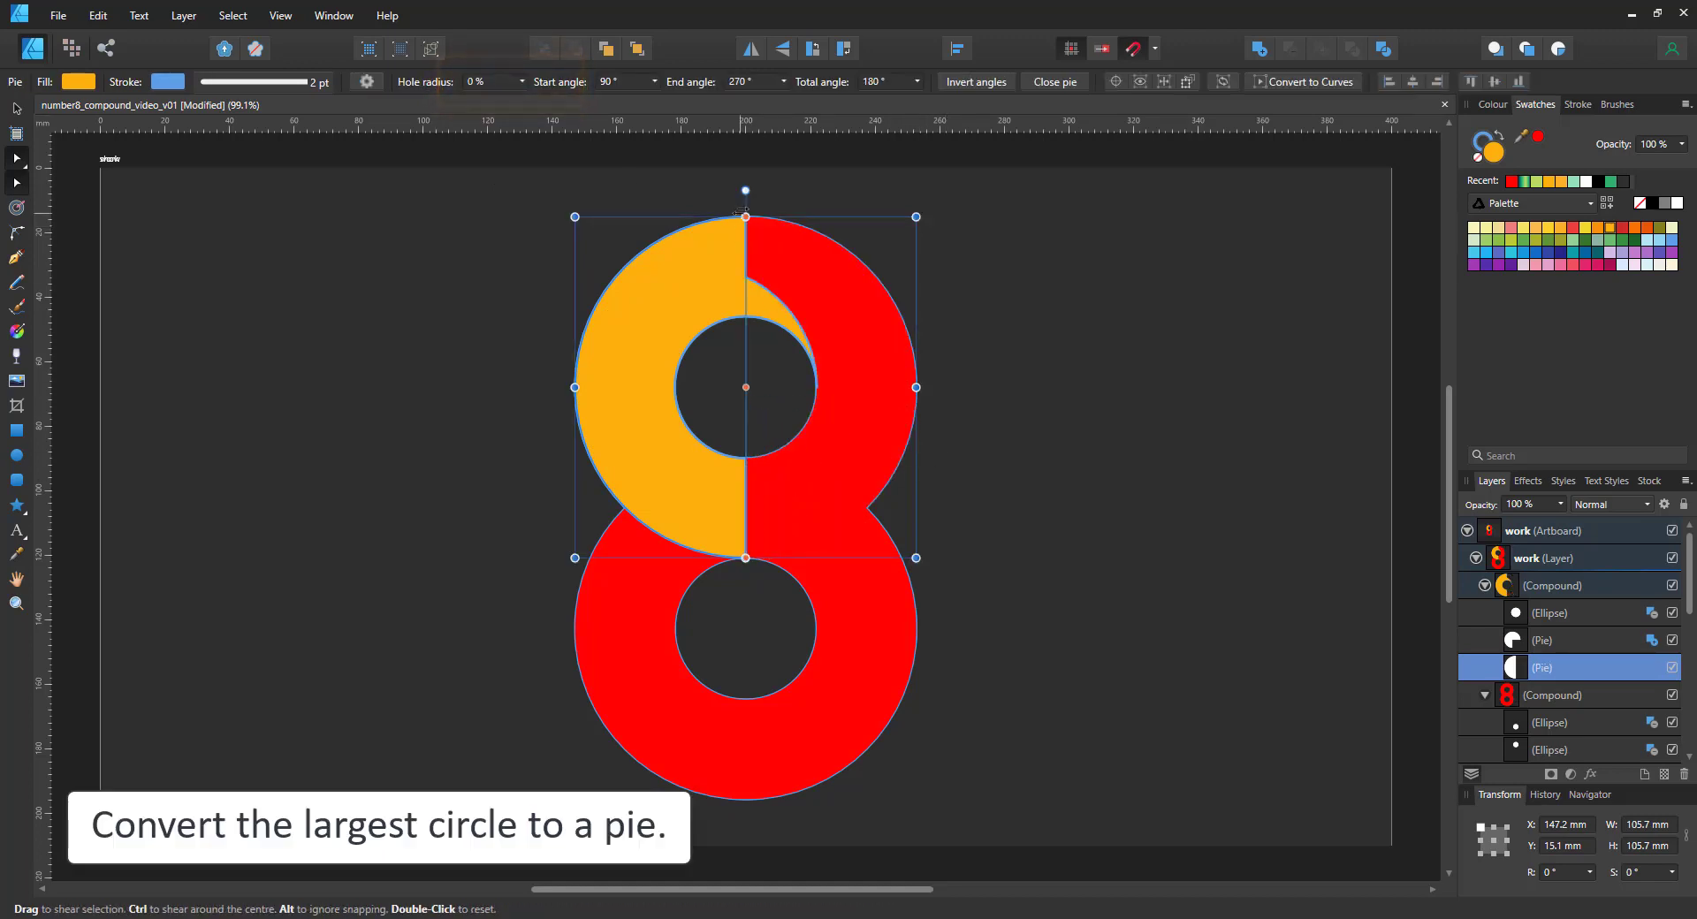
pyautogui.moveTo(745, 212); pyautogui.dragTo(575, 387)
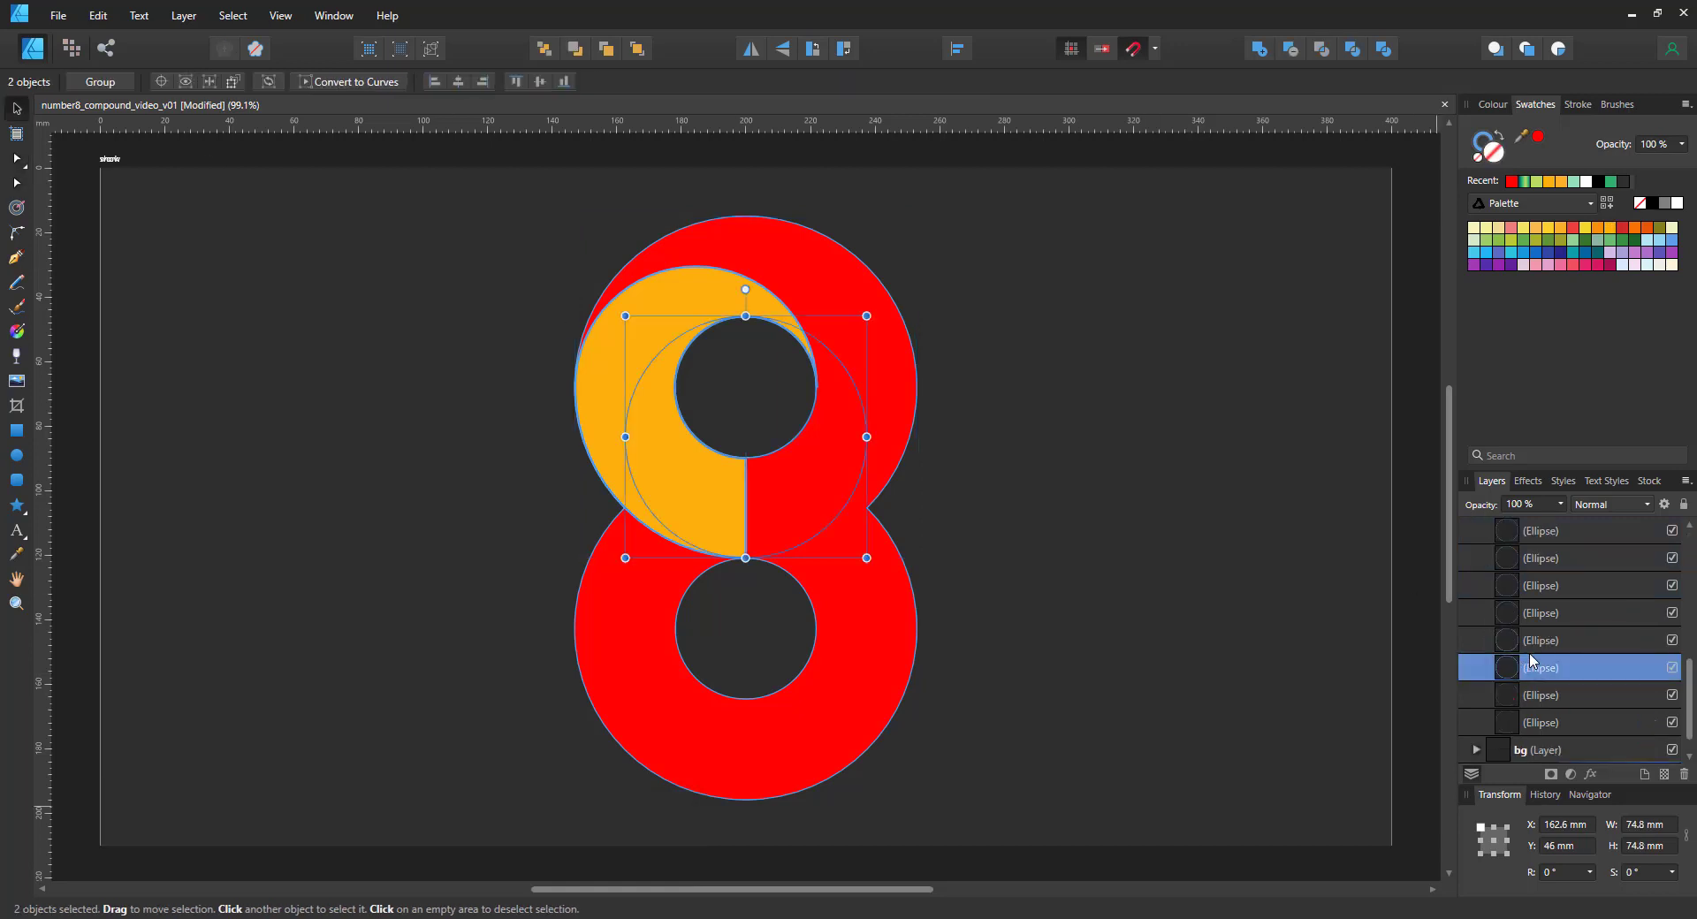
# Step: Copy and paste the smallest and bottom circles, fill them mint, and make them a compound
pyautogui.scroll(5, 1689, 698)
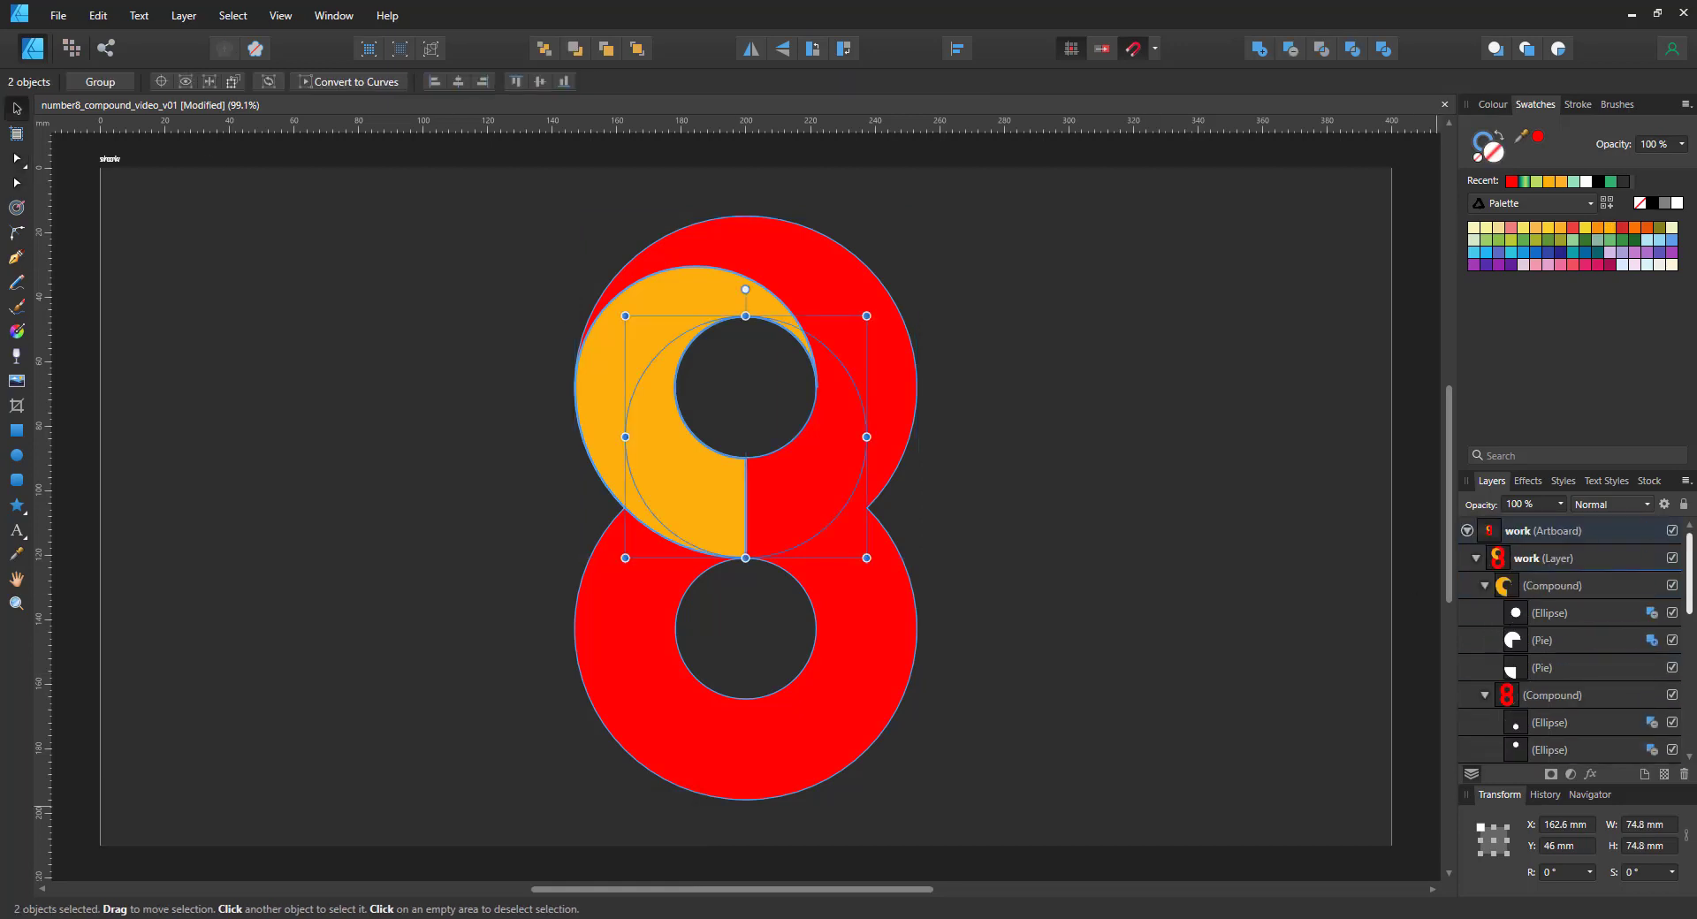
pyautogui.hotkey('ctrl', 'c')
pyautogui.click(1559, 579)
pyautogui.hotkey('ctrl', 'v')
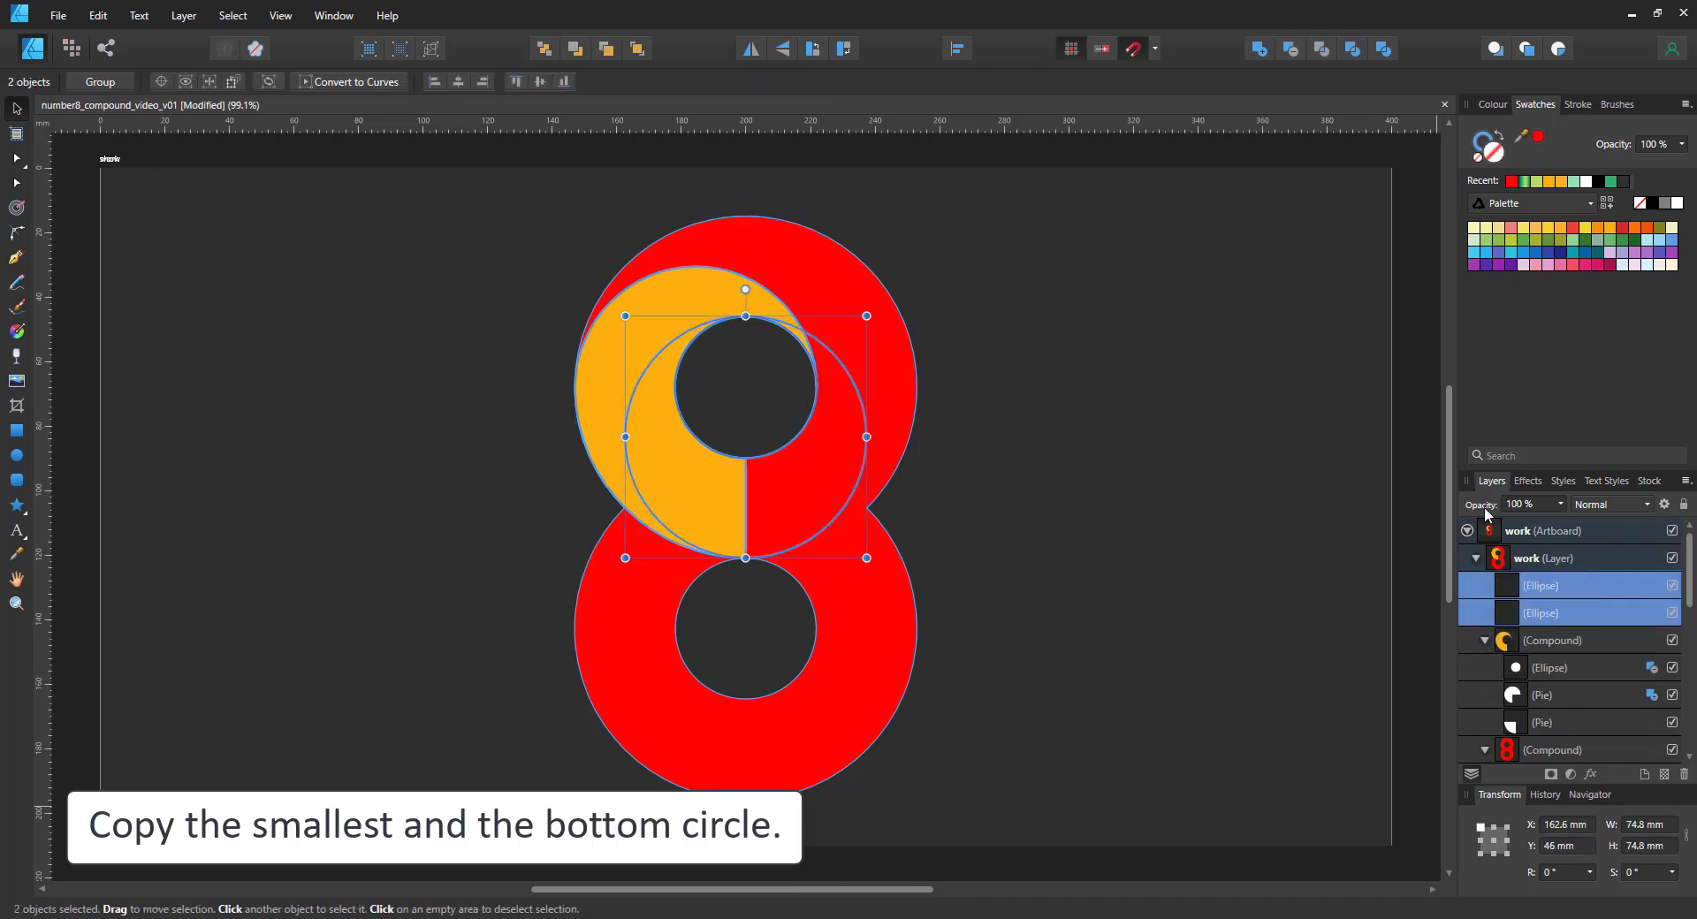
pyautogui.click(1571, 181)
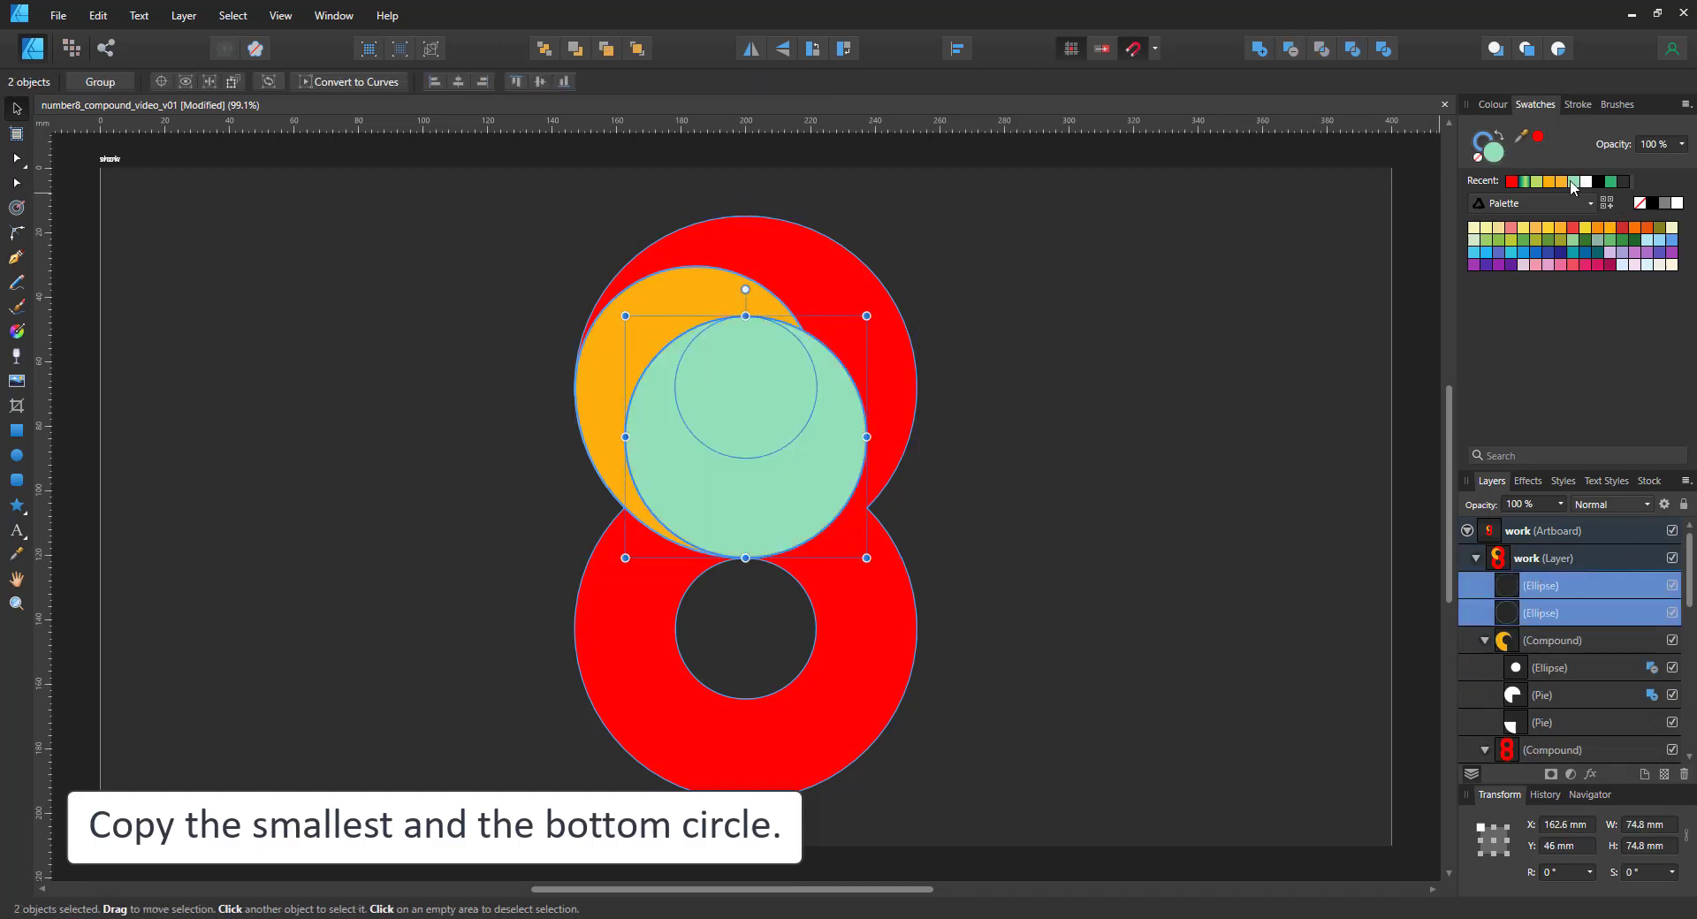
pyautogui.click(181, 17)
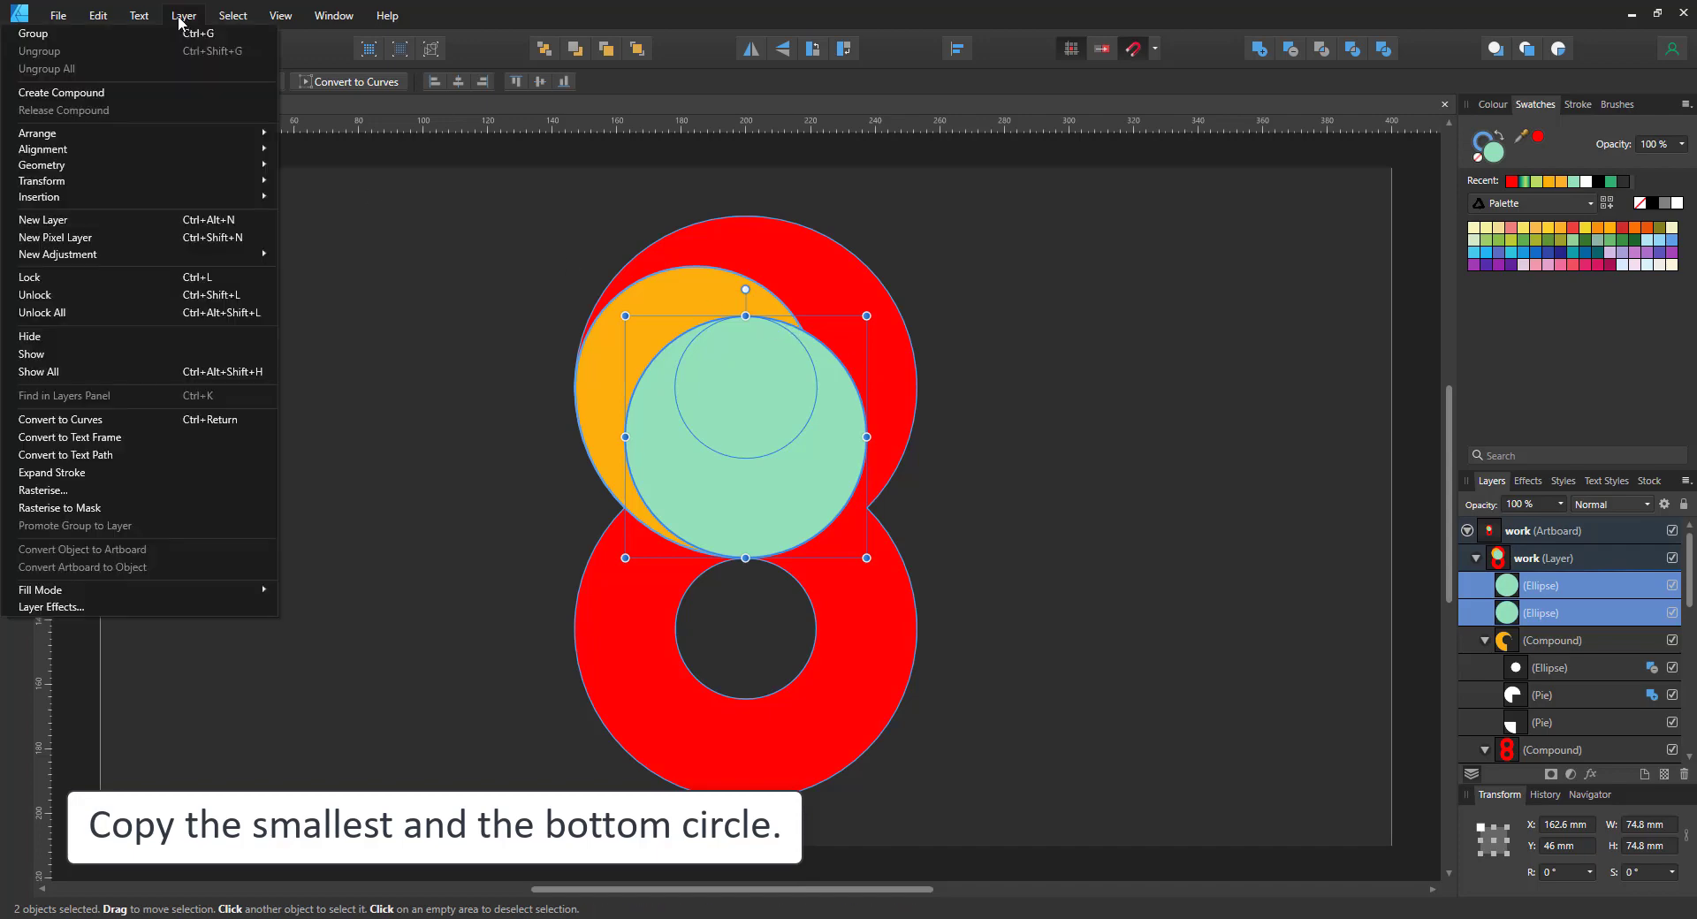
pyautogui.click(126, 91)
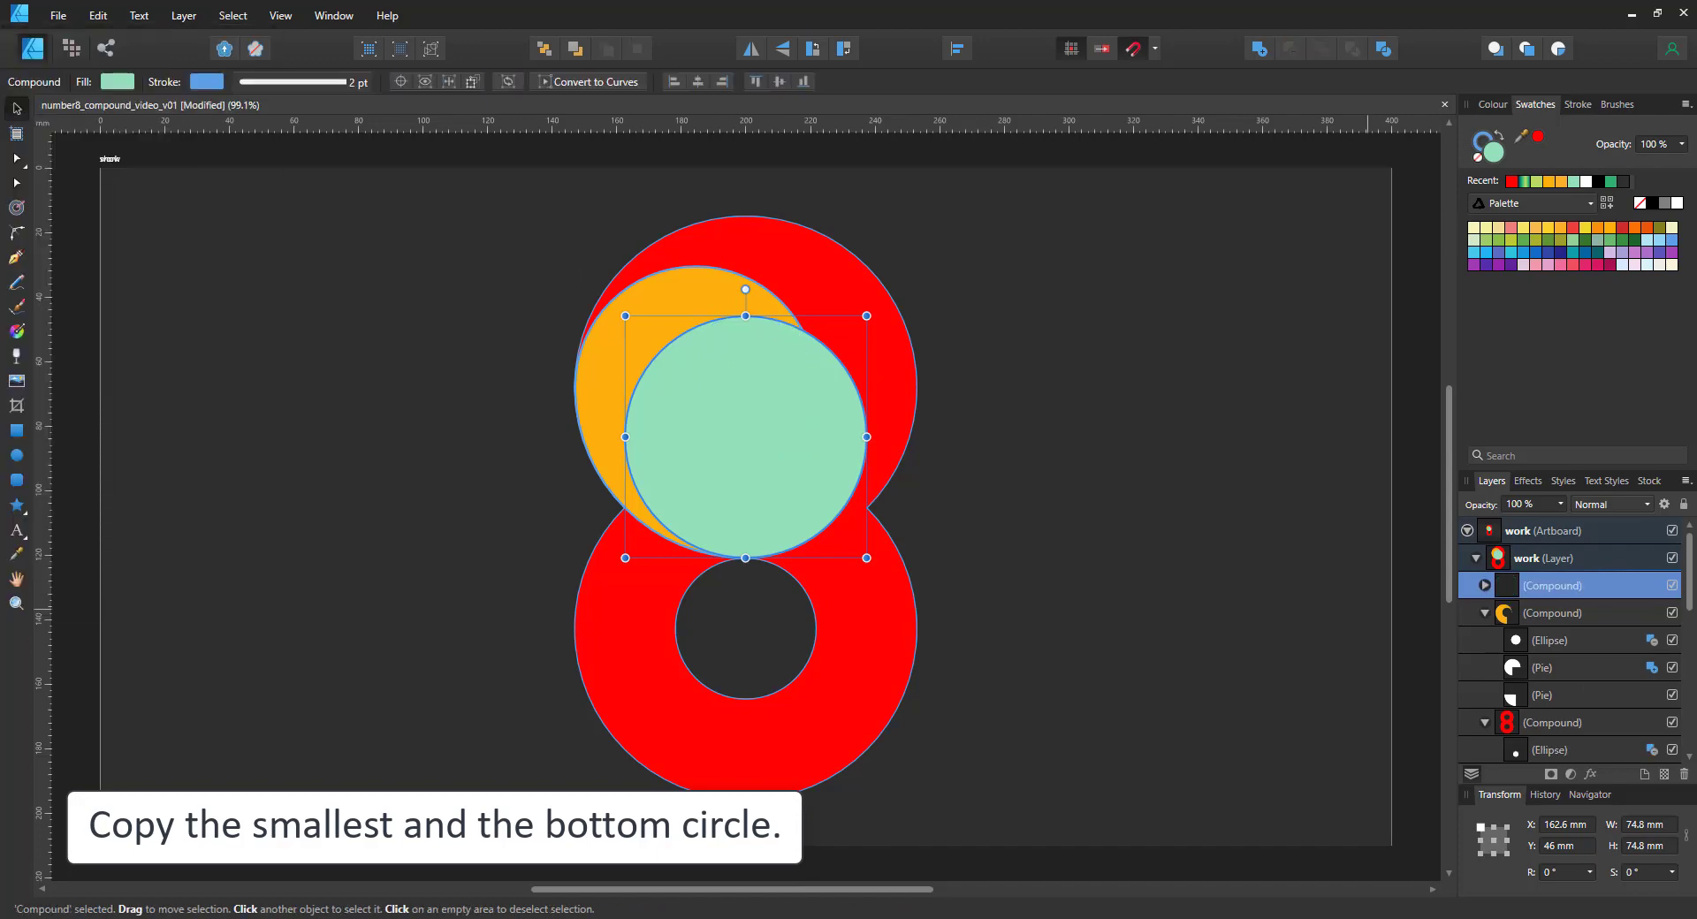
# Step: Move the smaller circle to the compound's top and set it to Subtract, forming a ring
pyautogui.click(1485, 586)
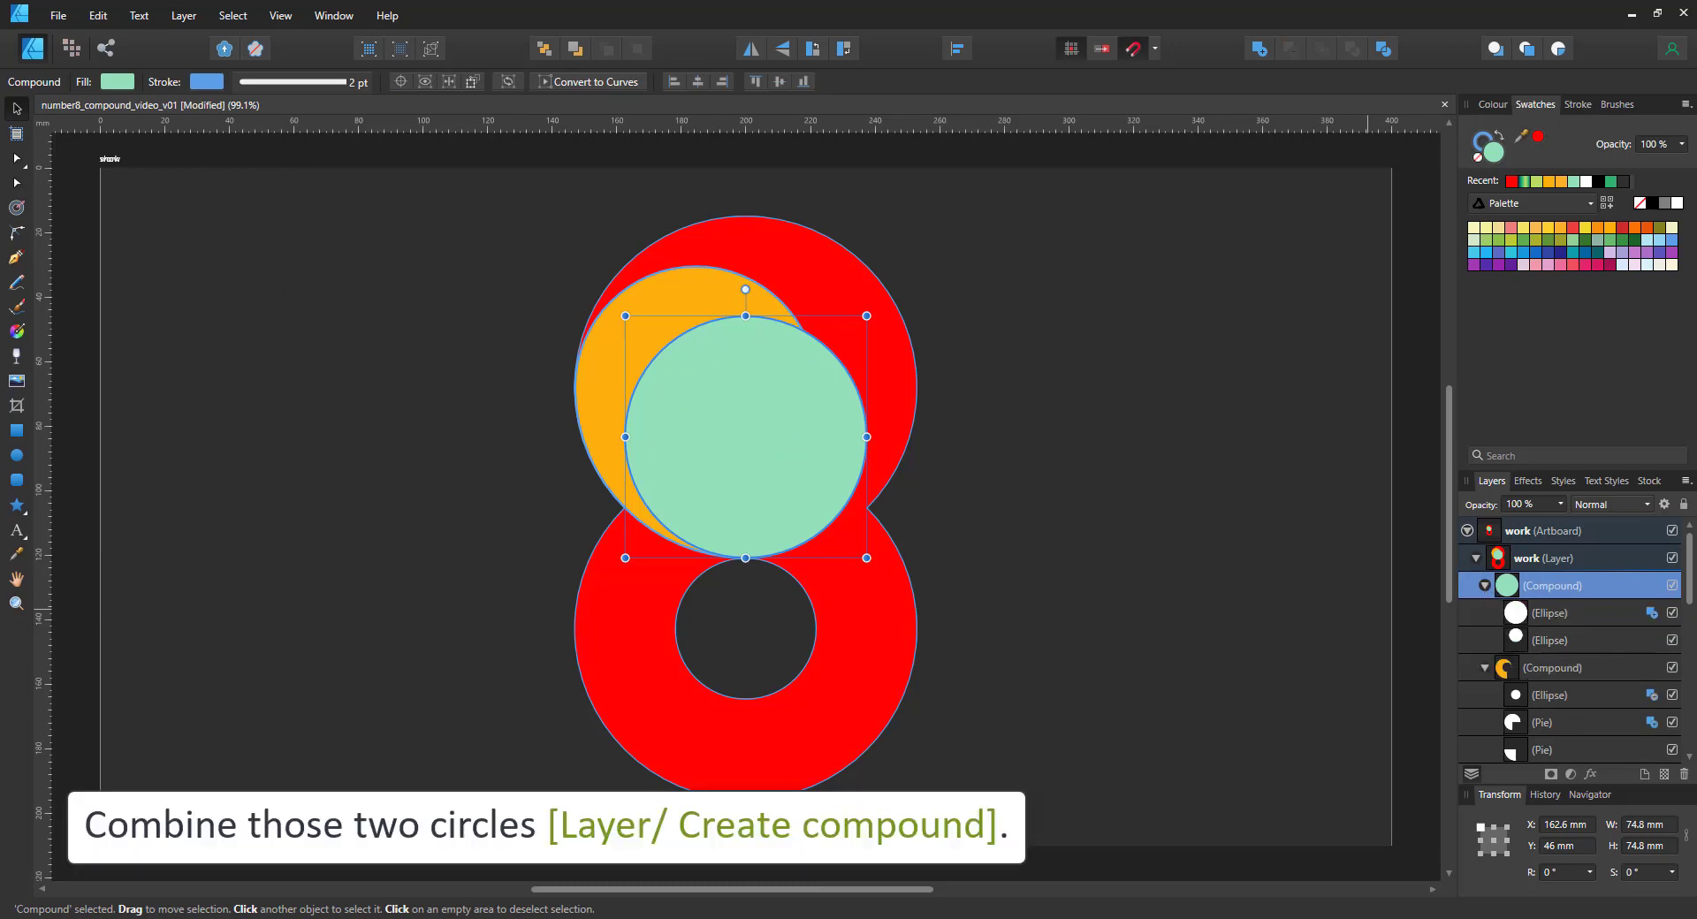
pyautogui.click(1652, 614)
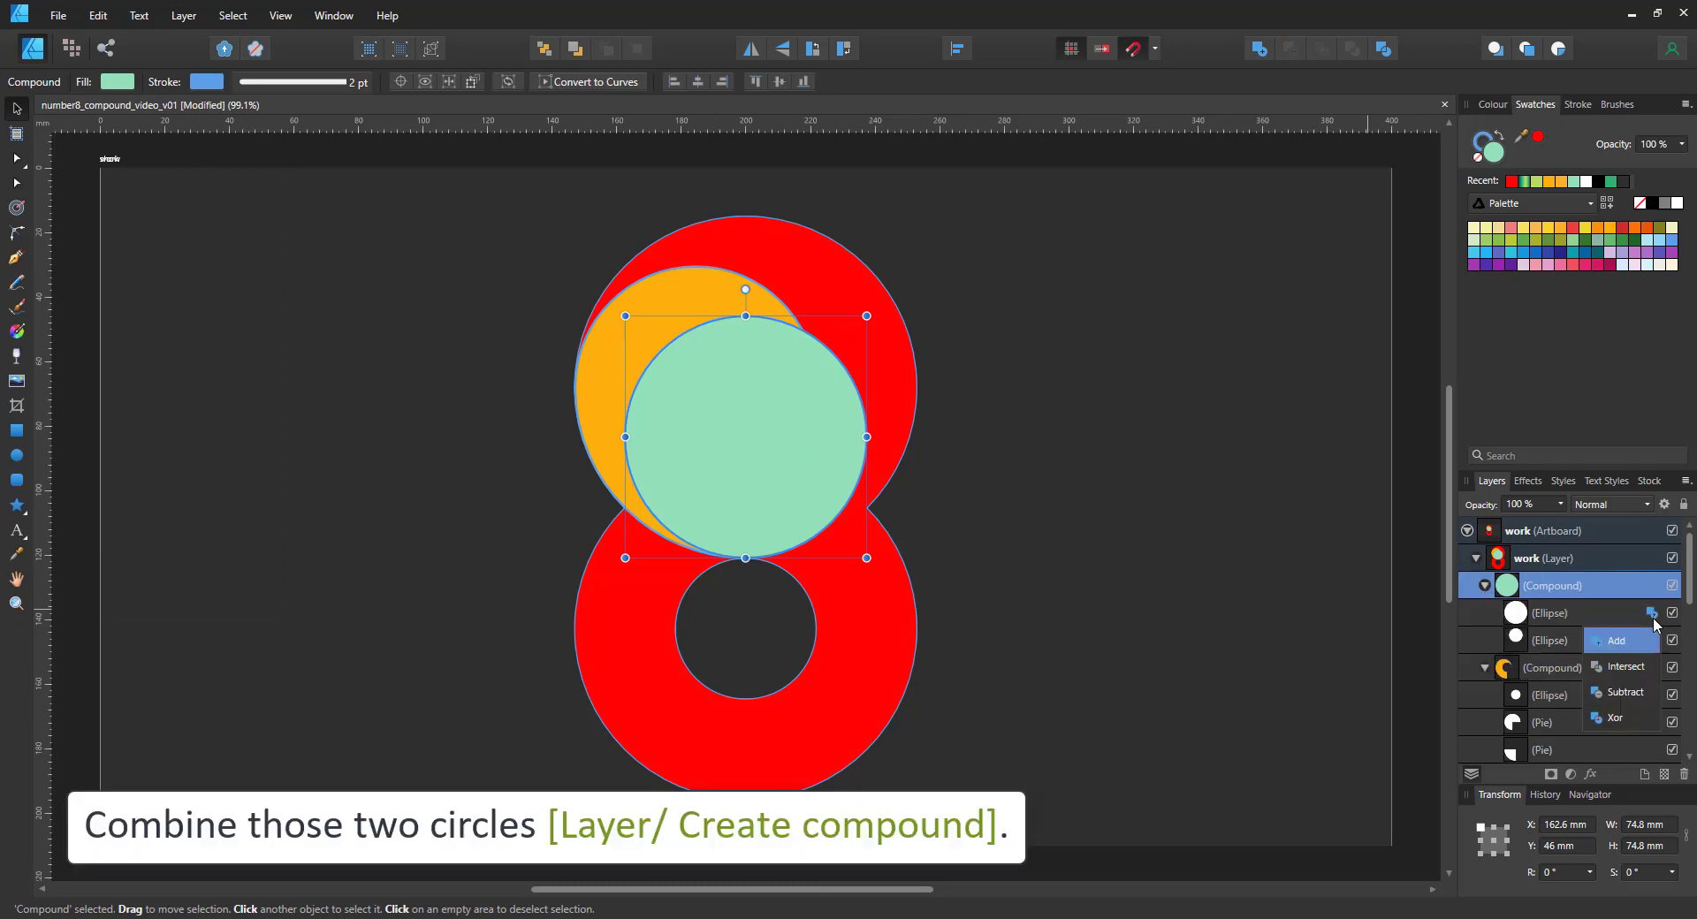
pyautogui.click(1611, 641)
pyautogui.click(1603, 645)
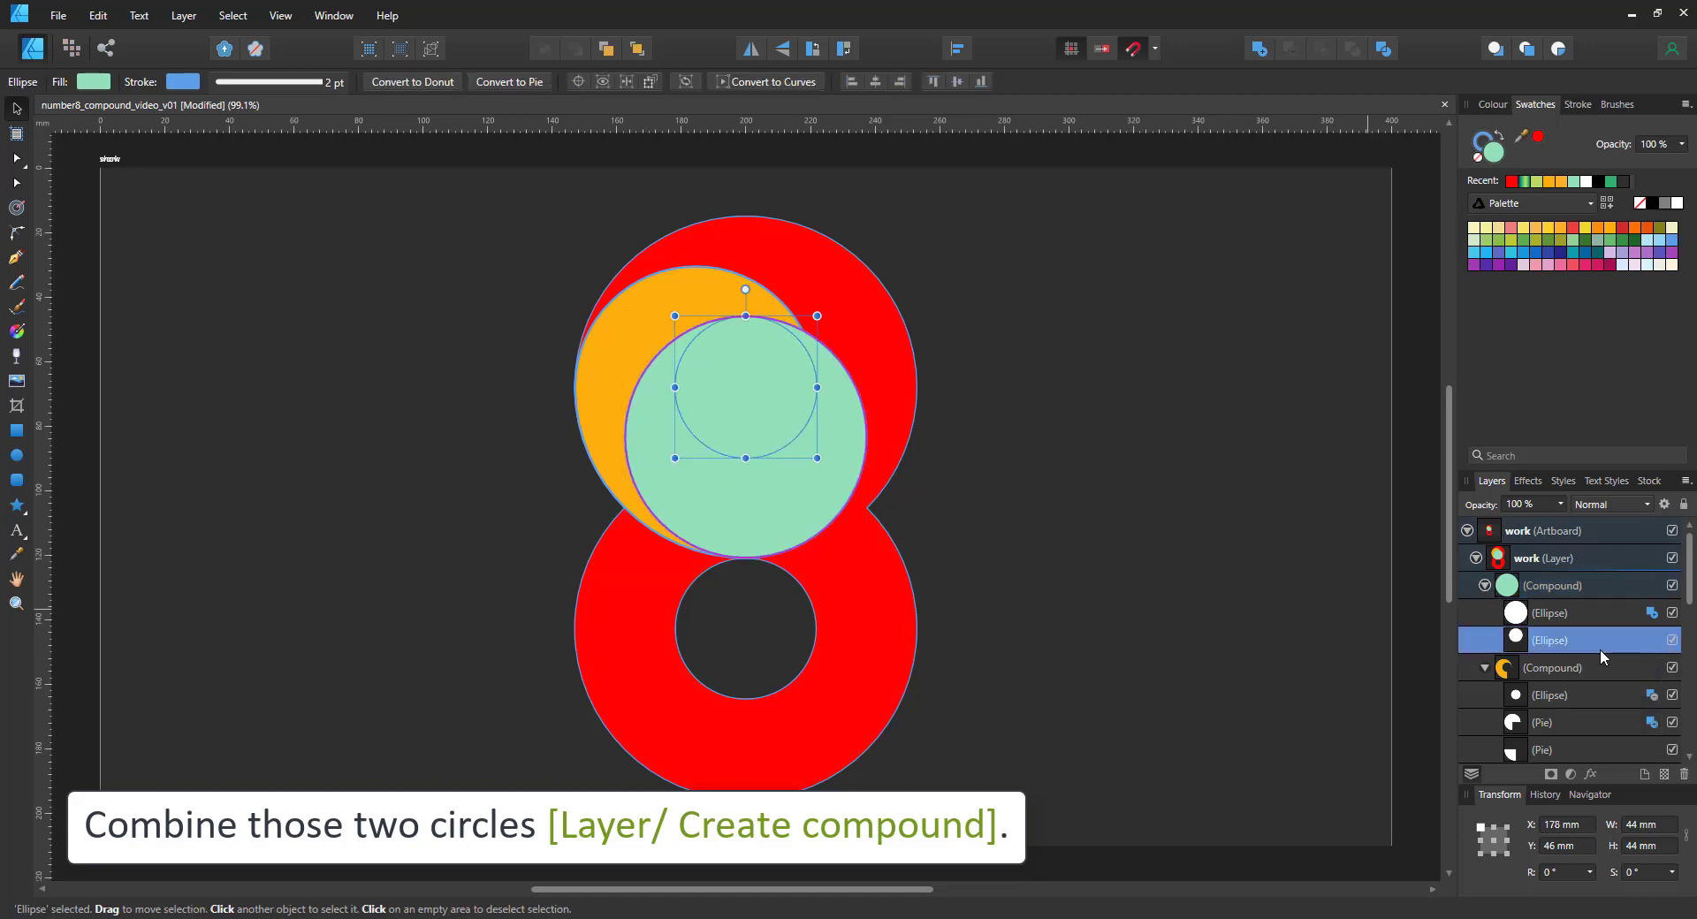
pyautogui.moveTo(1641, 644); pyautogui.dragTo(1632, 610)
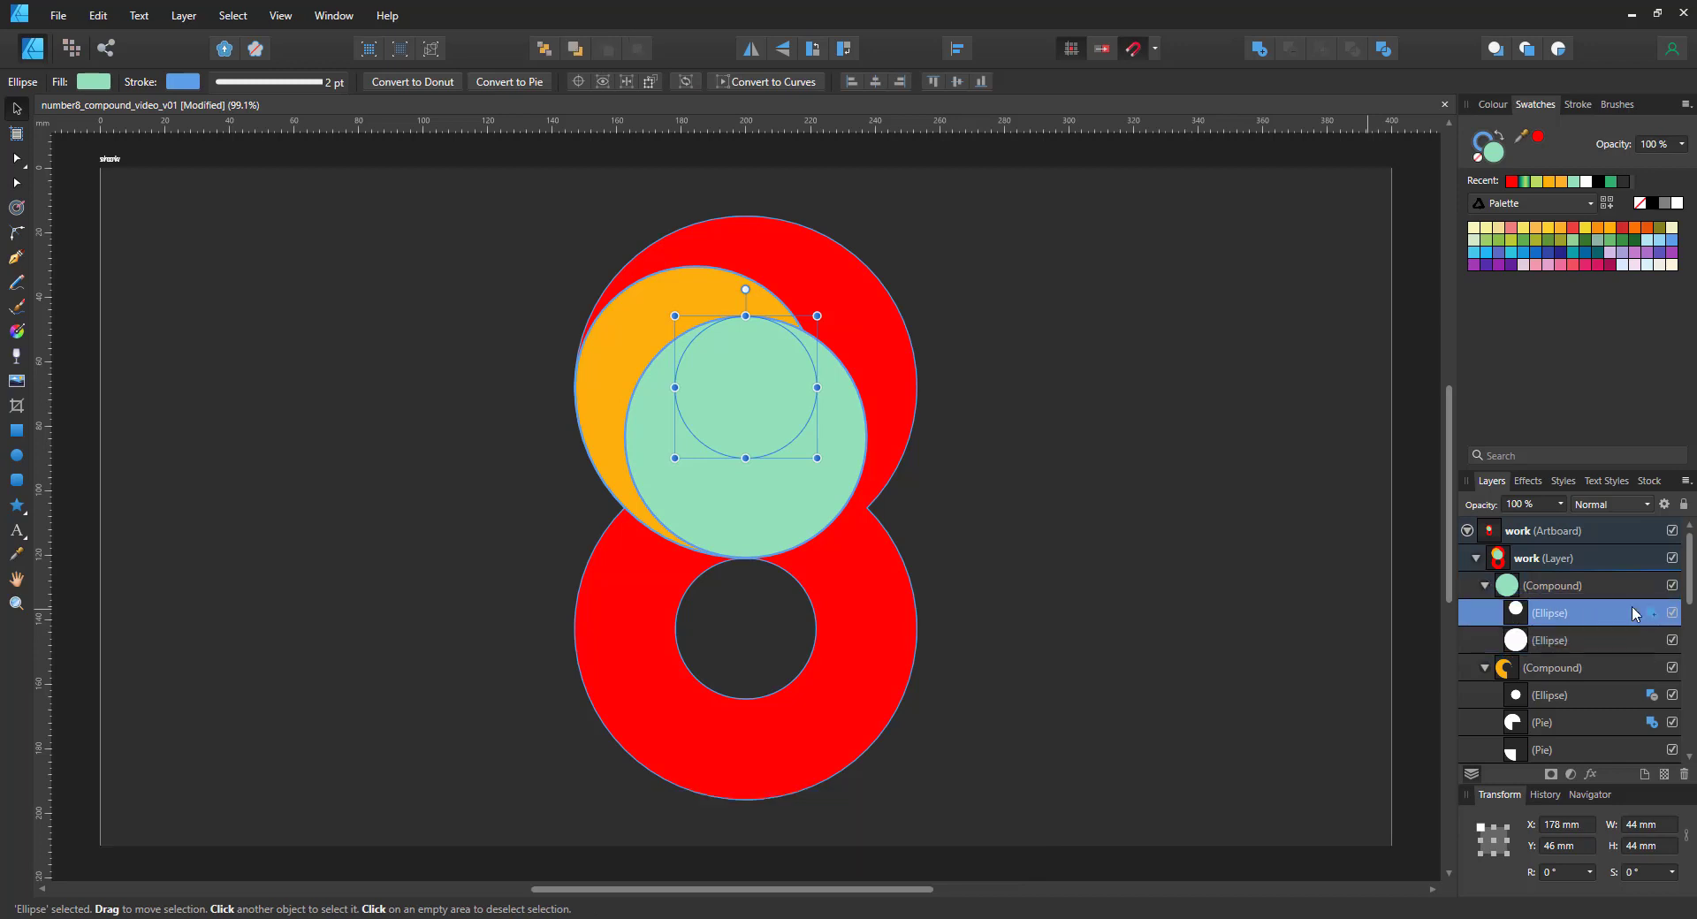
pyautogui.click(1652, 612)
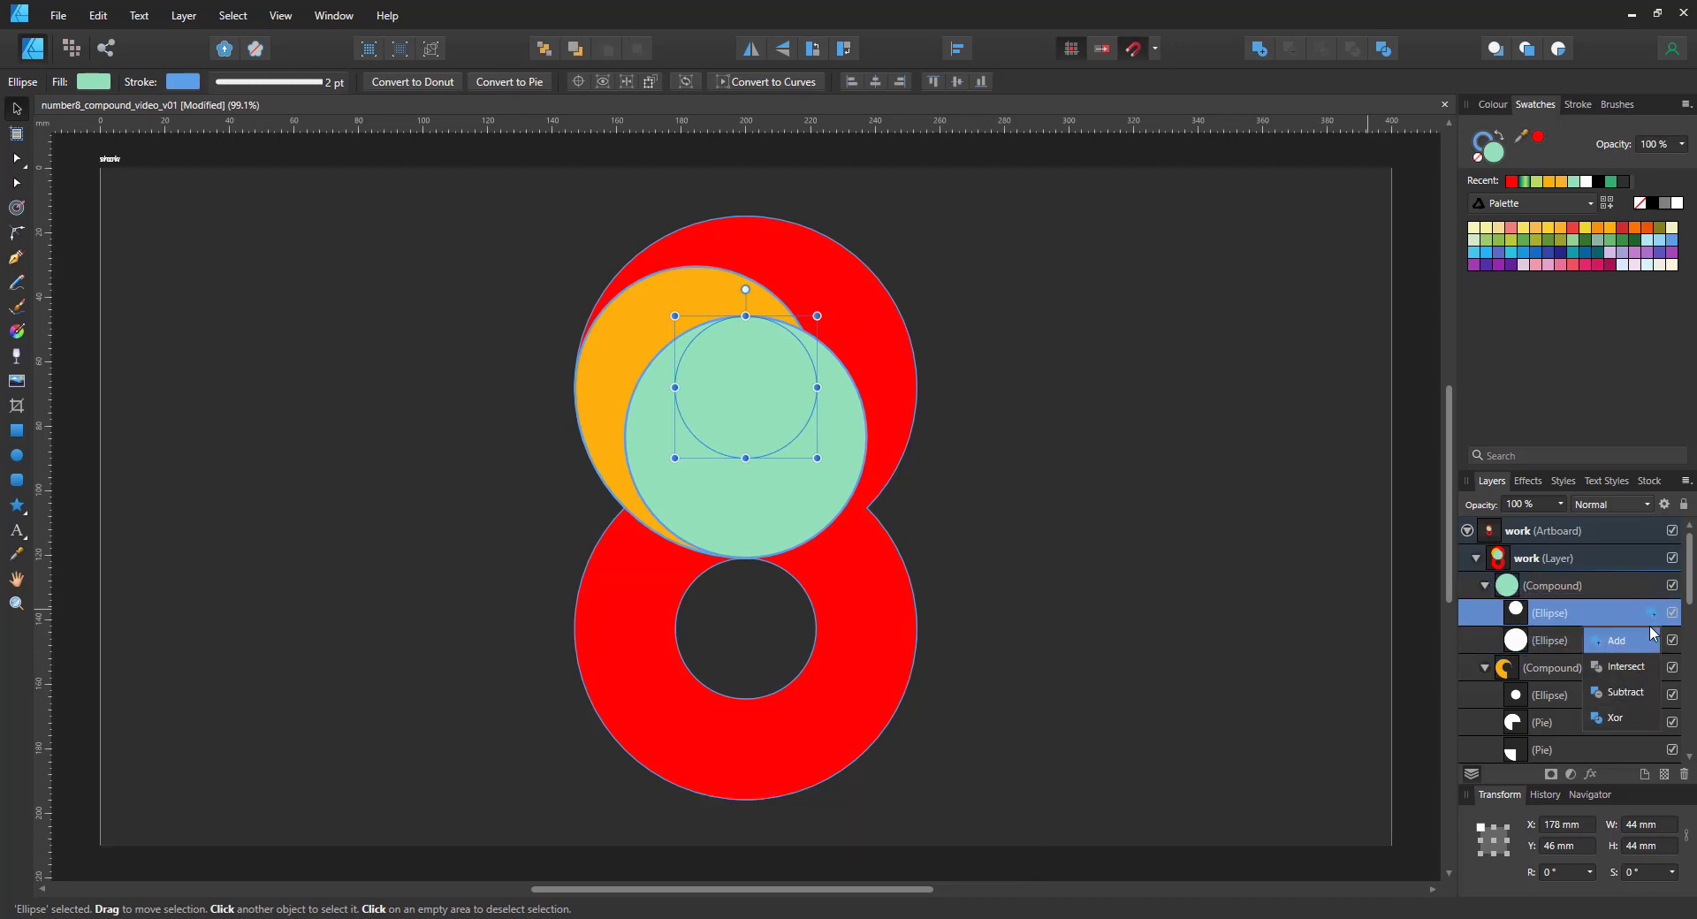
pyautogui.click(1622, 694)
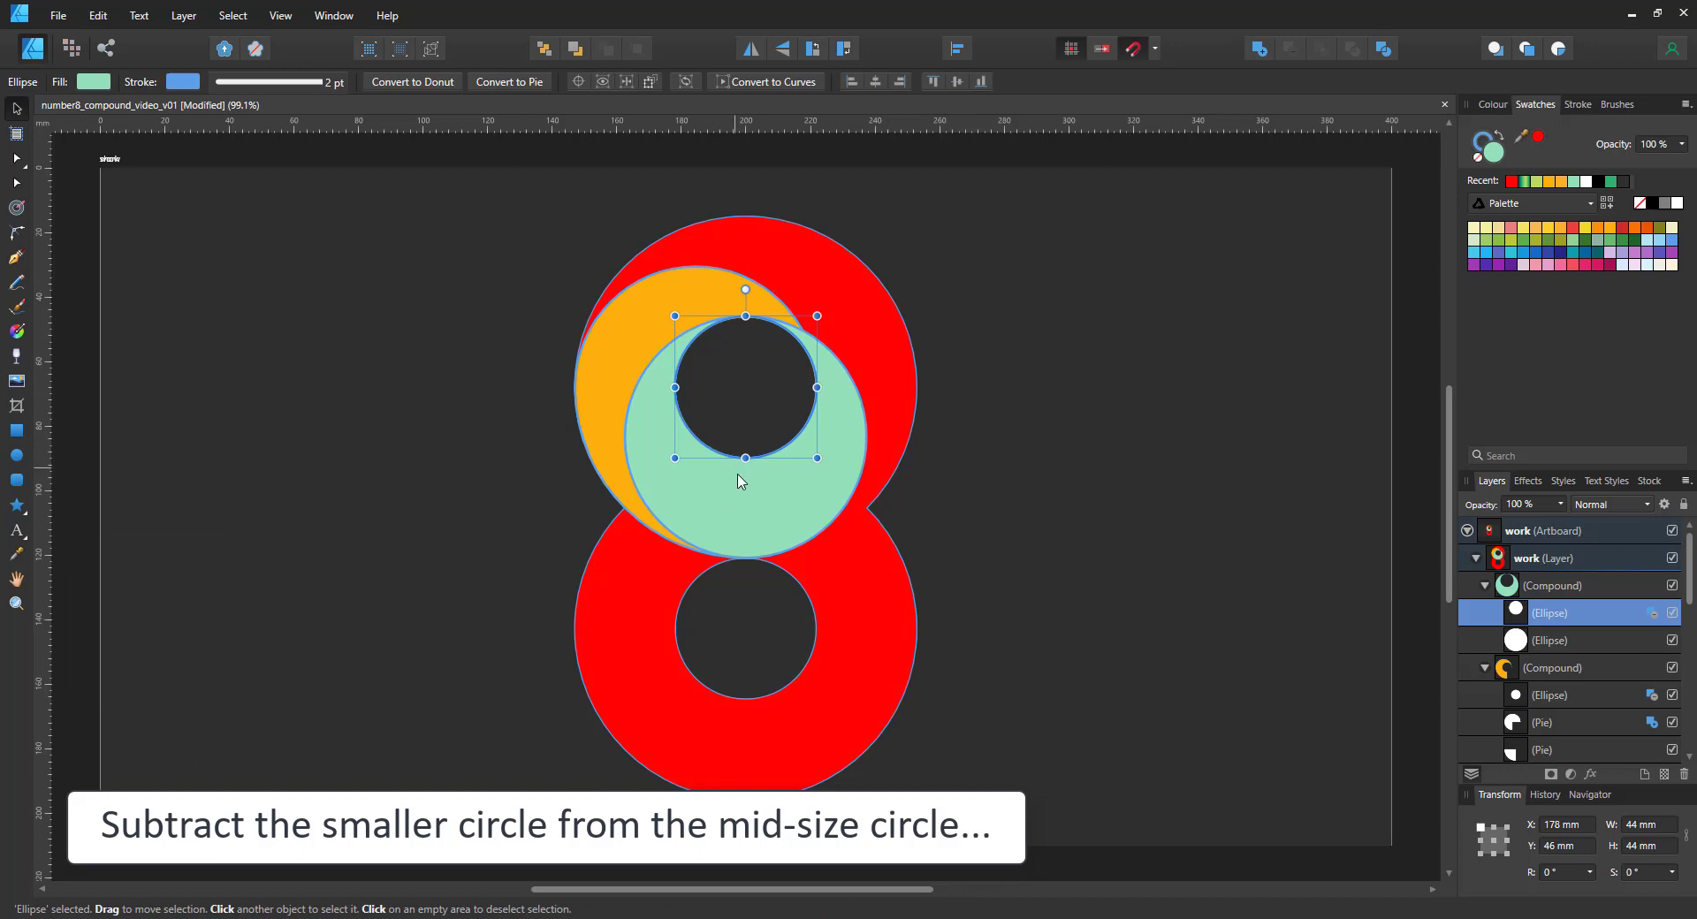
# Step: Turn the mint ring into a 180° left half pie, then select the red 8 compound
pyautogui.click(815, 358)
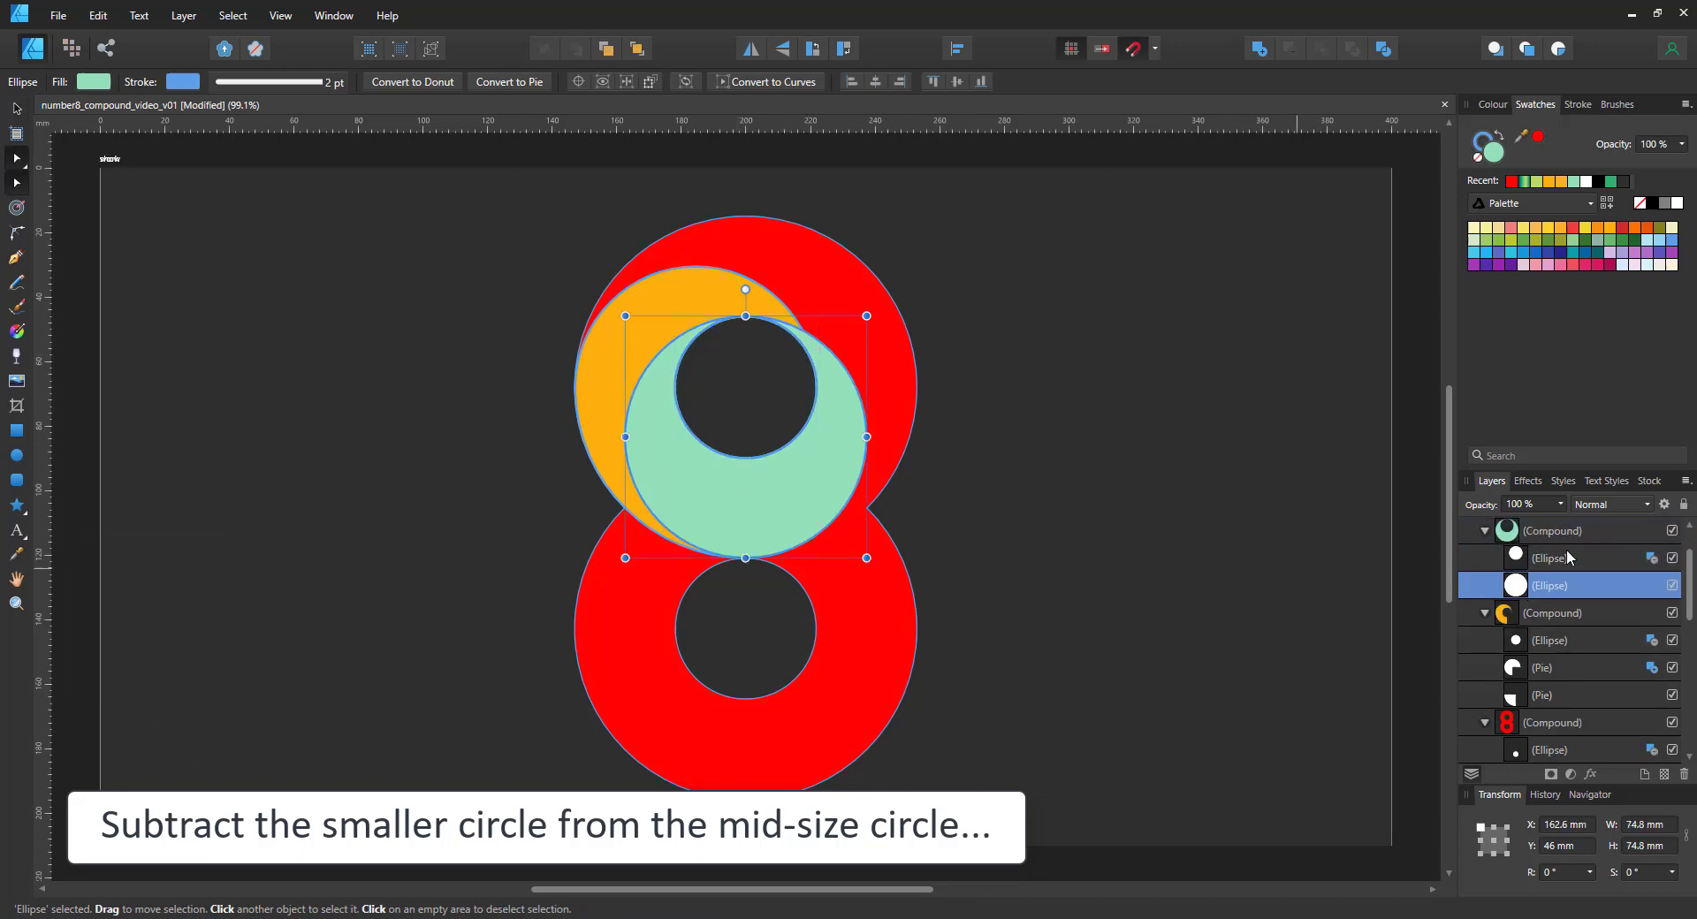
pyautogui.click(497, 83)
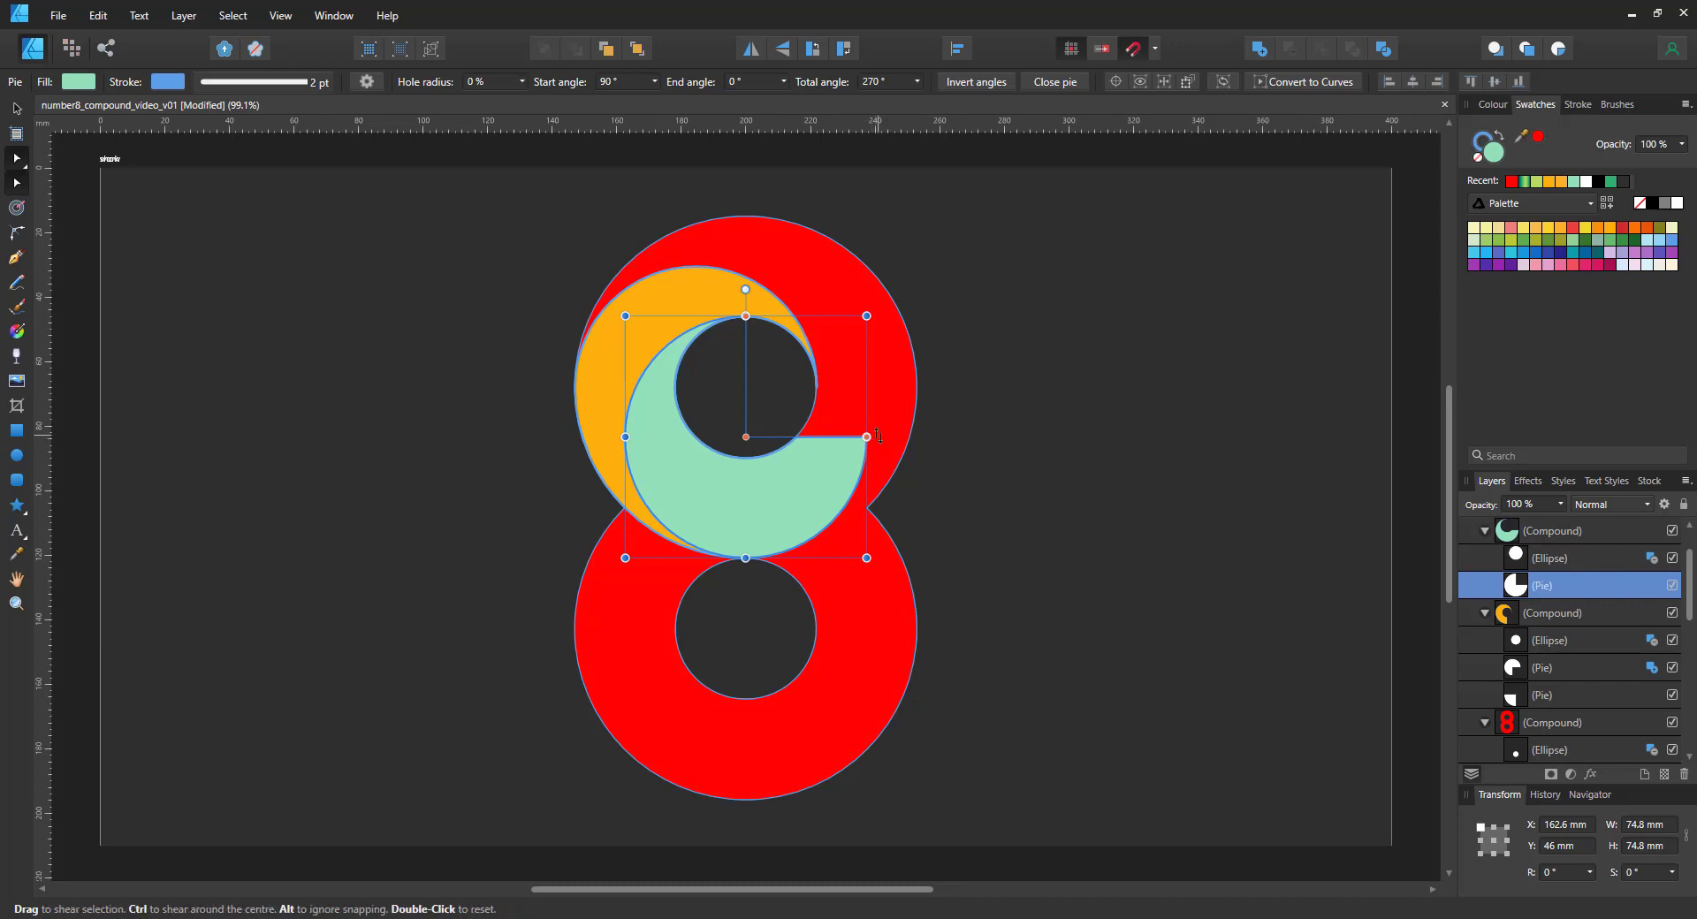
pyautogui.moveTo(867, 437); pyautogui.dragTo(745, 562)
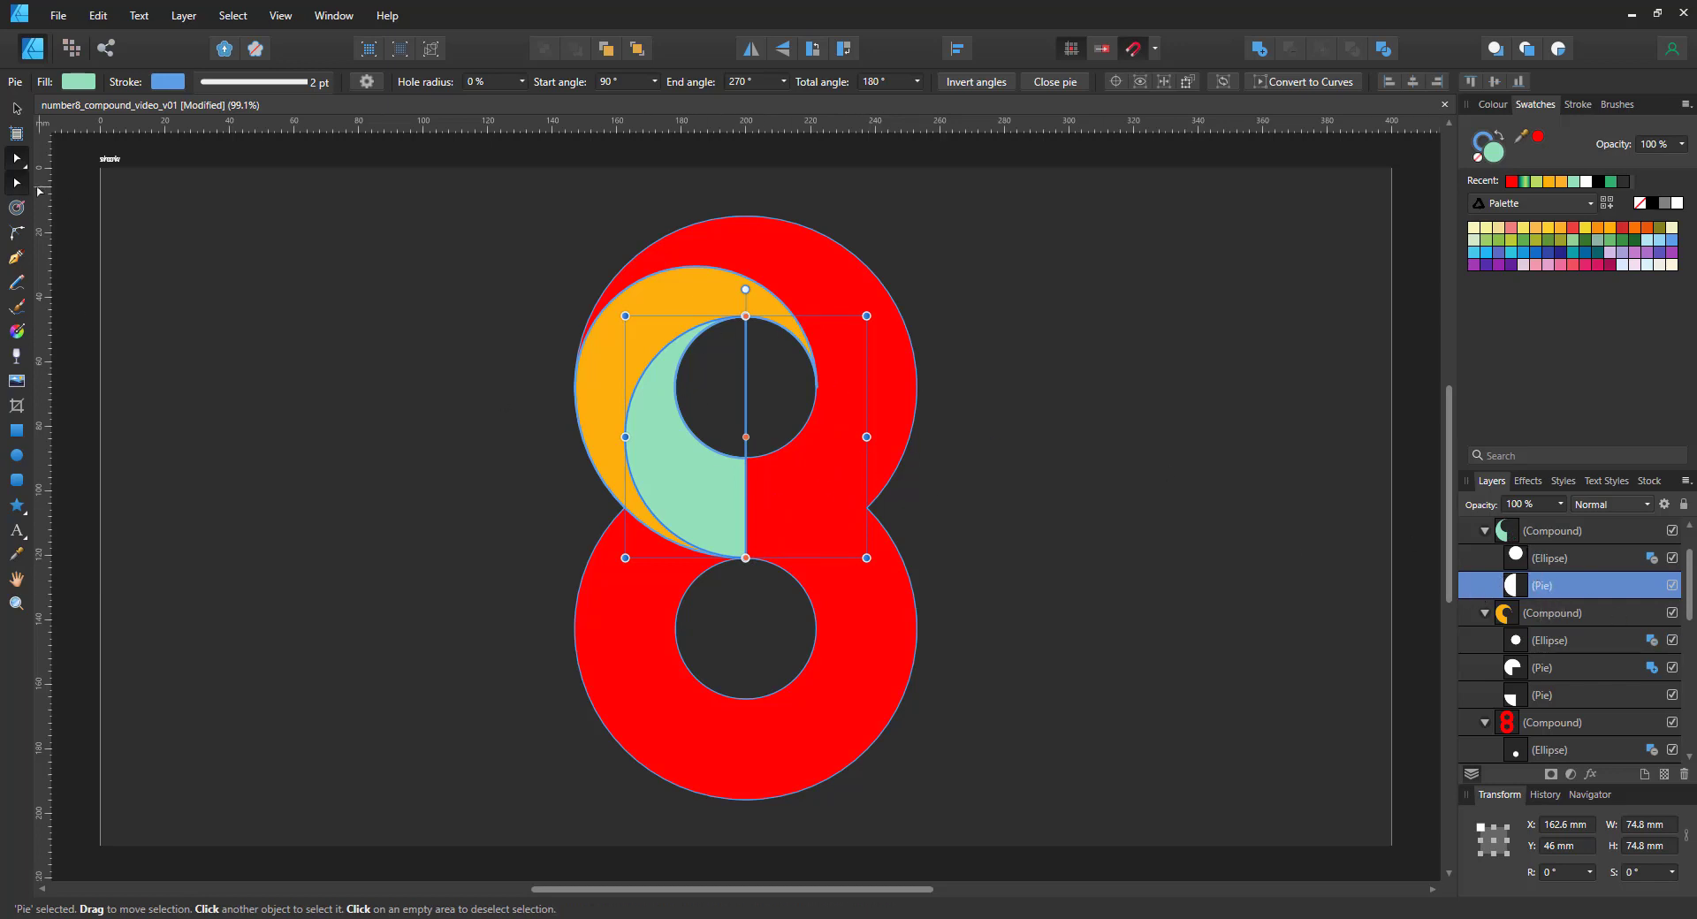
pyautogui.click(16, 108)
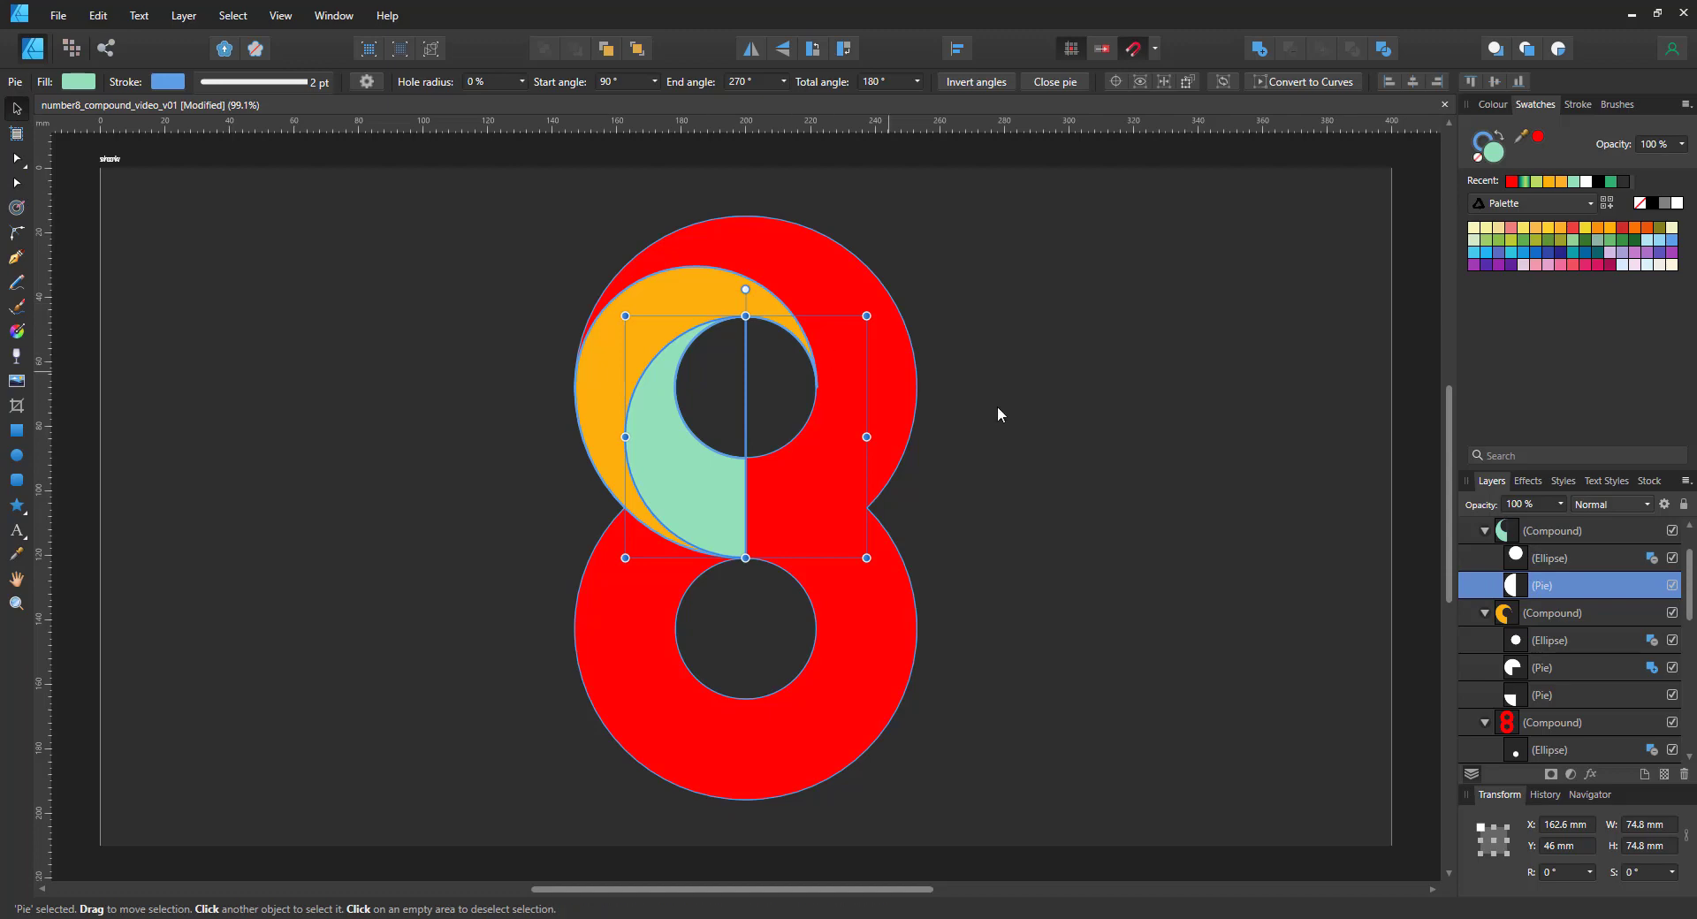
pyautogui.click(1584, 723)
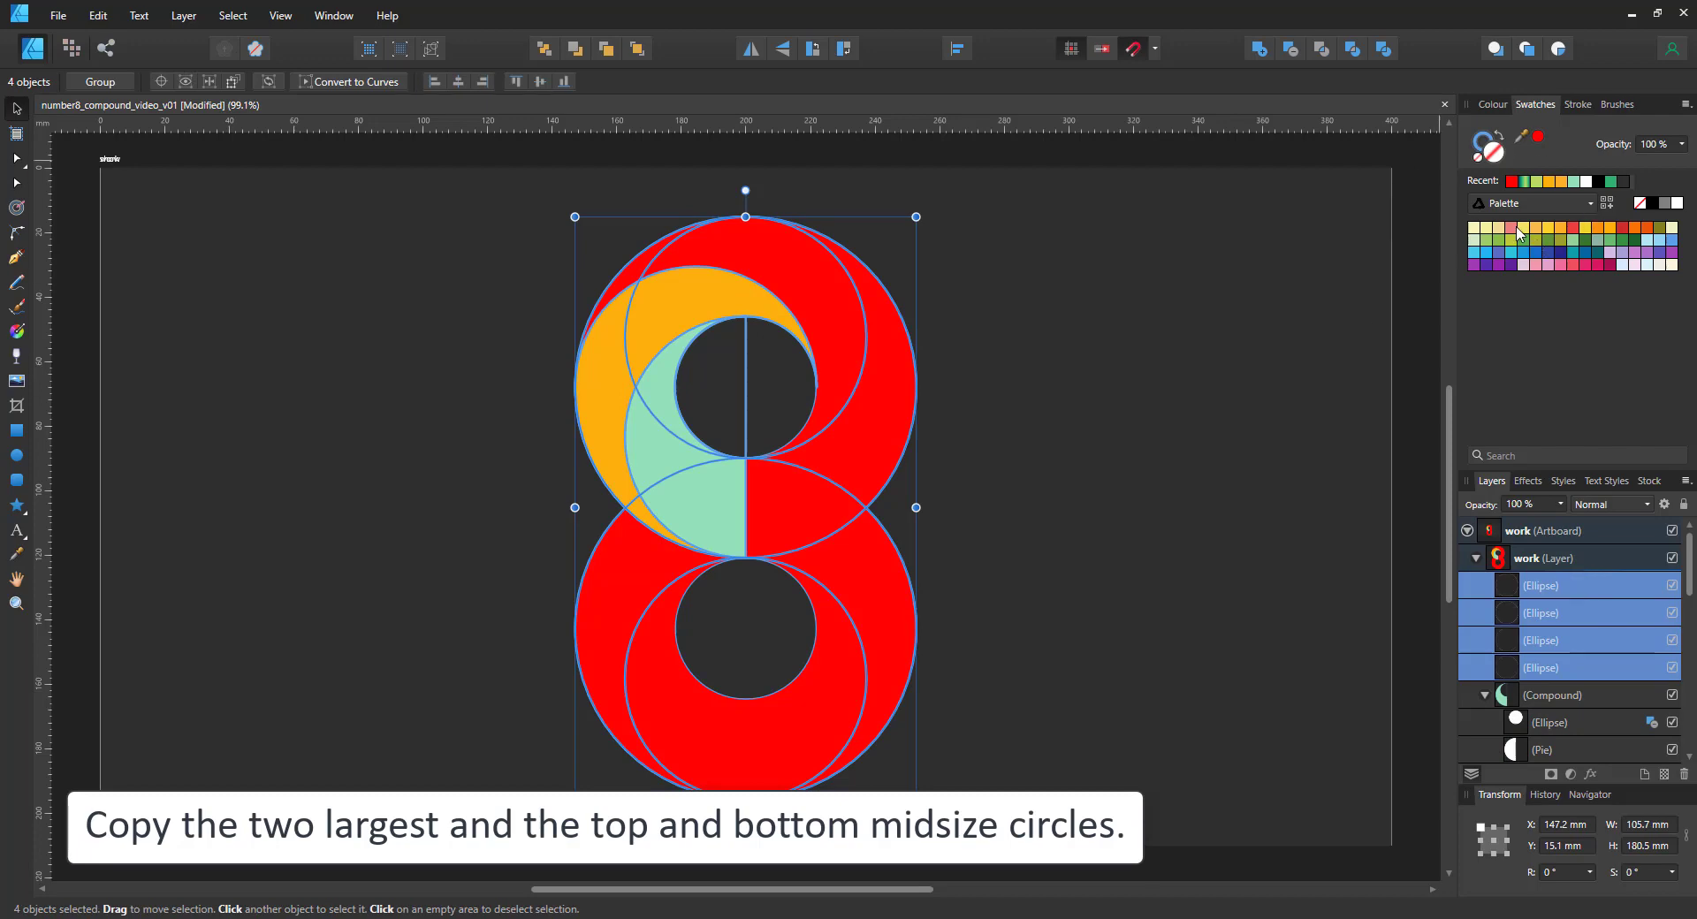
# Step: Fill the four circle copies pink and combine them into one compound
pyautogui.click(1521, 228)
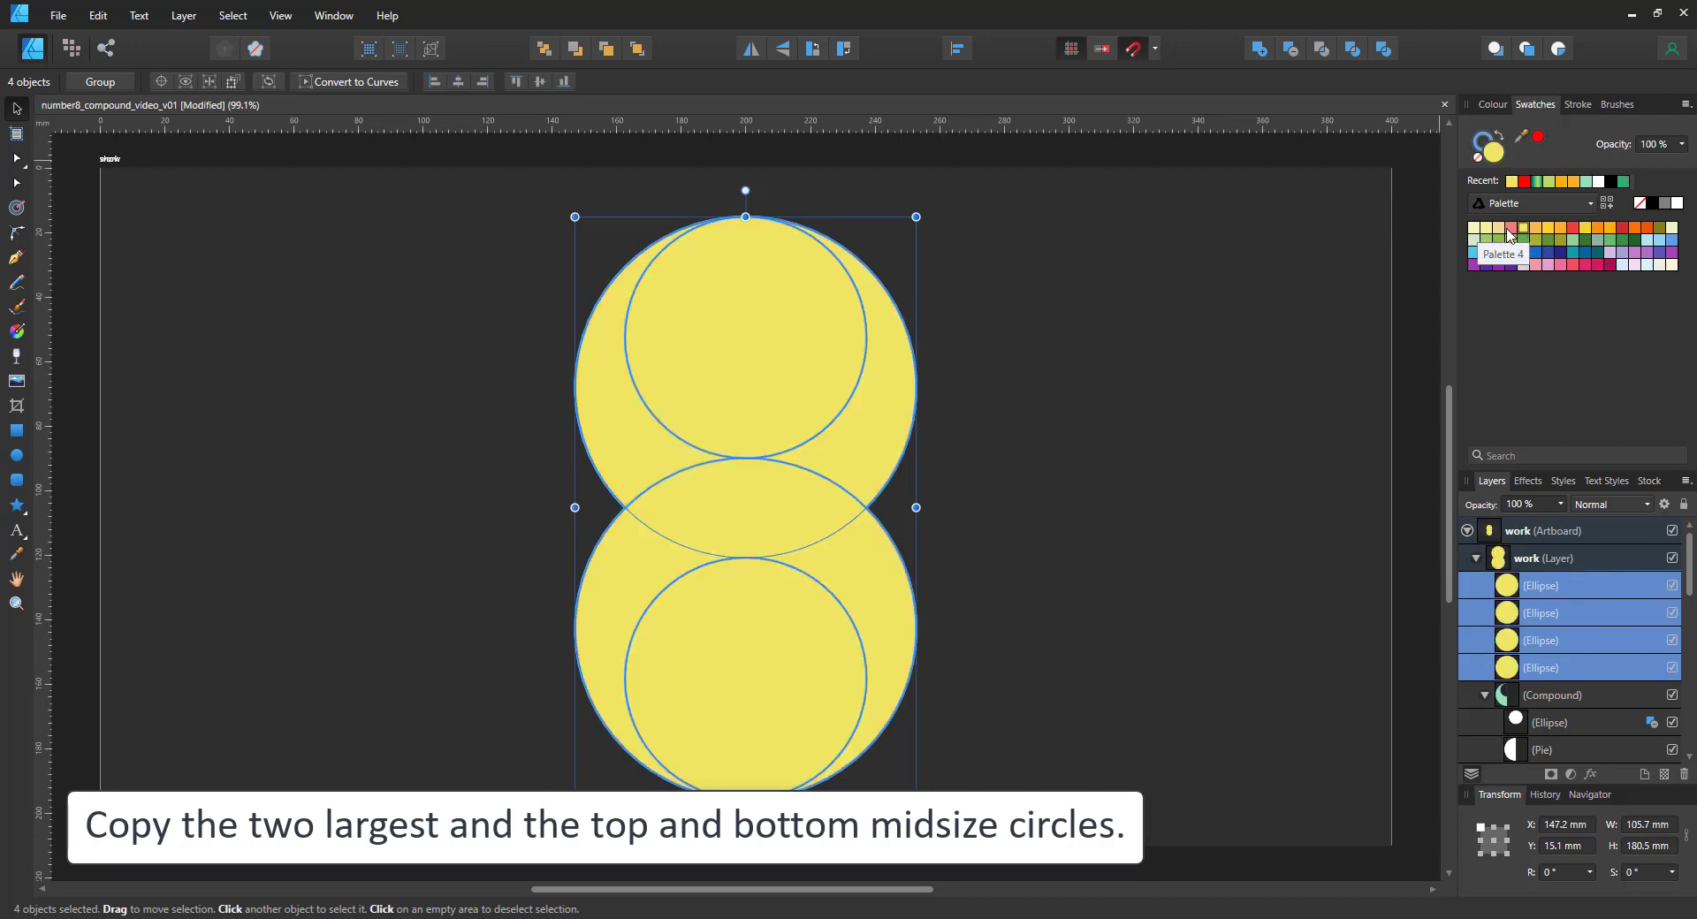
pyautogui.click(1509, 230)
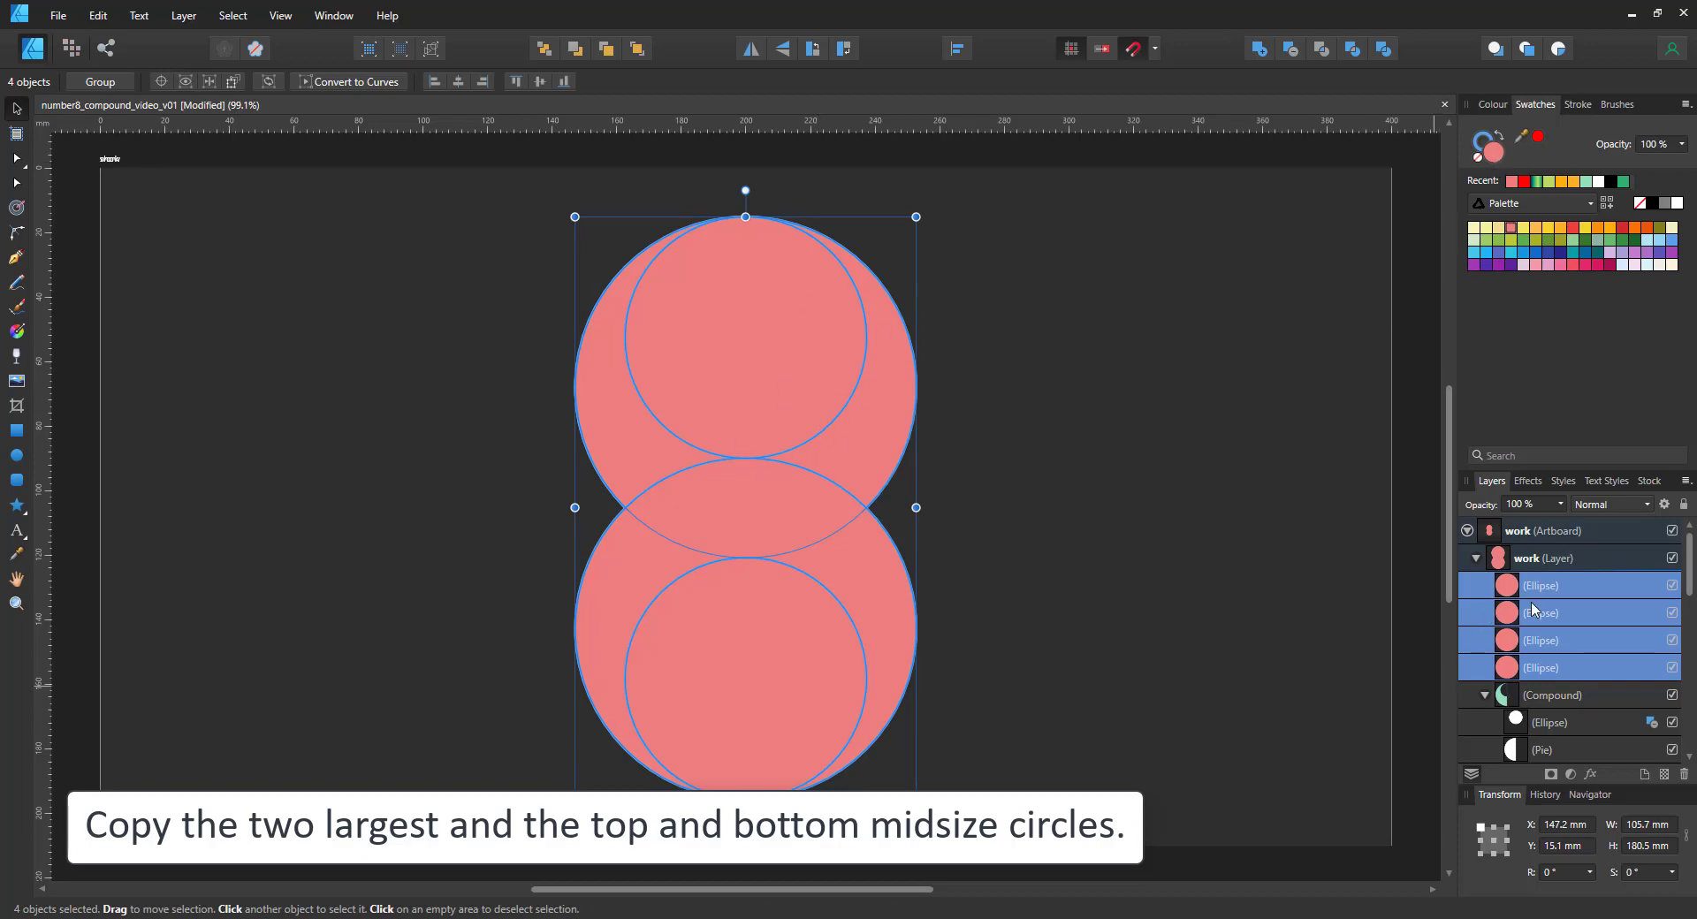
pyautogui.click(168, 15)
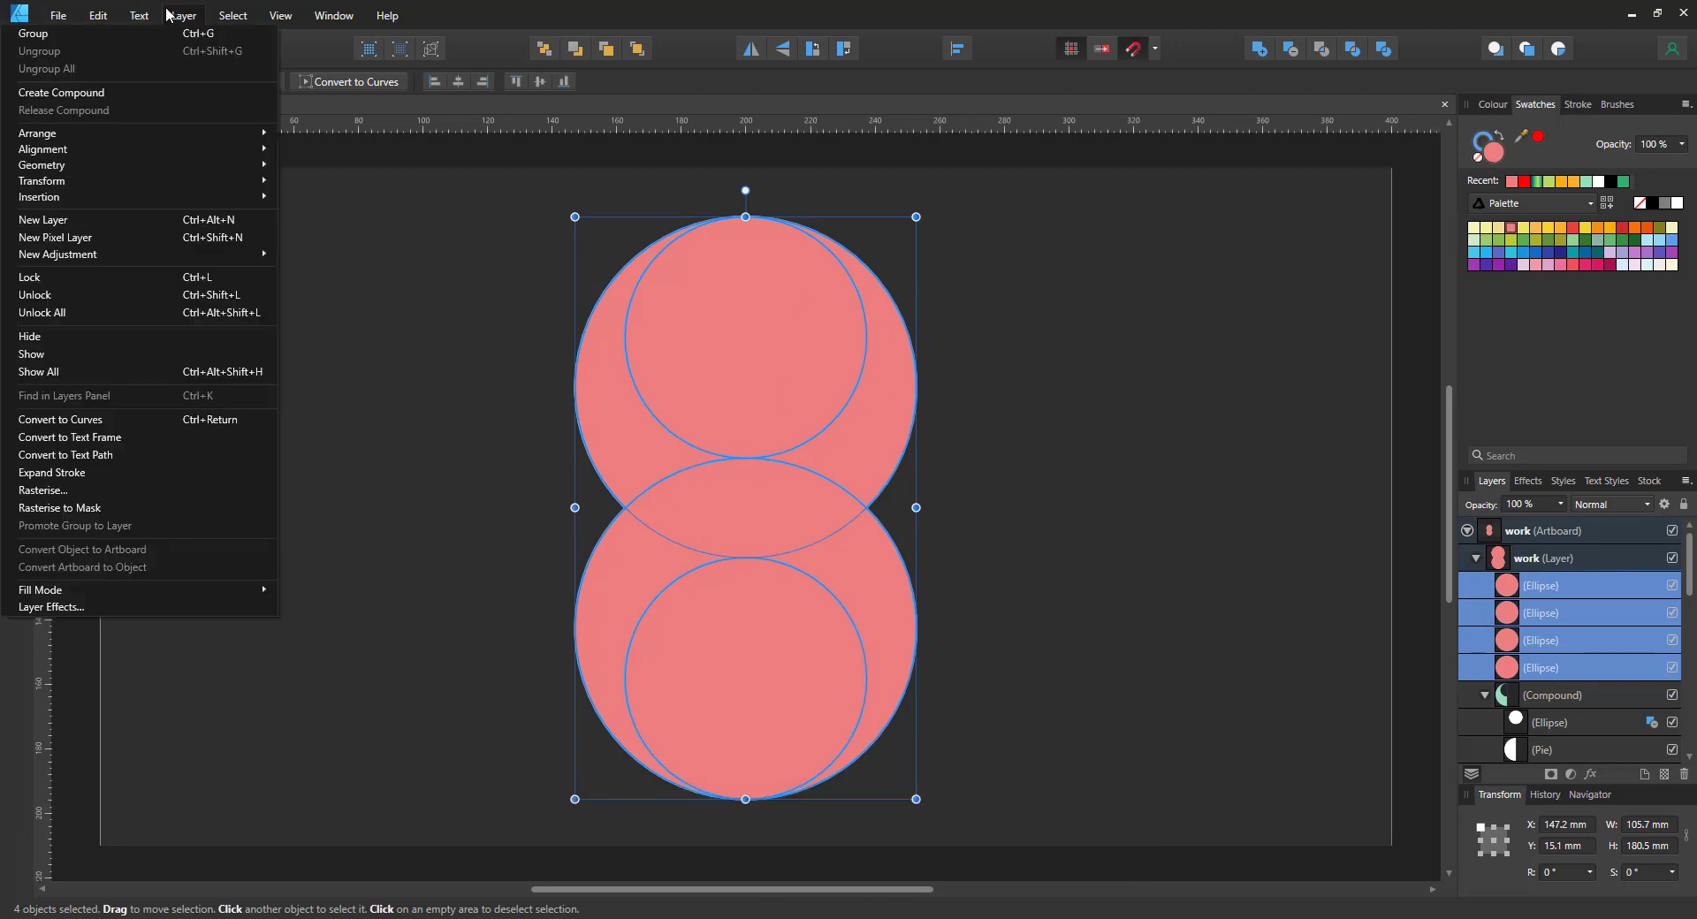
pyautogui.click(141, 88)
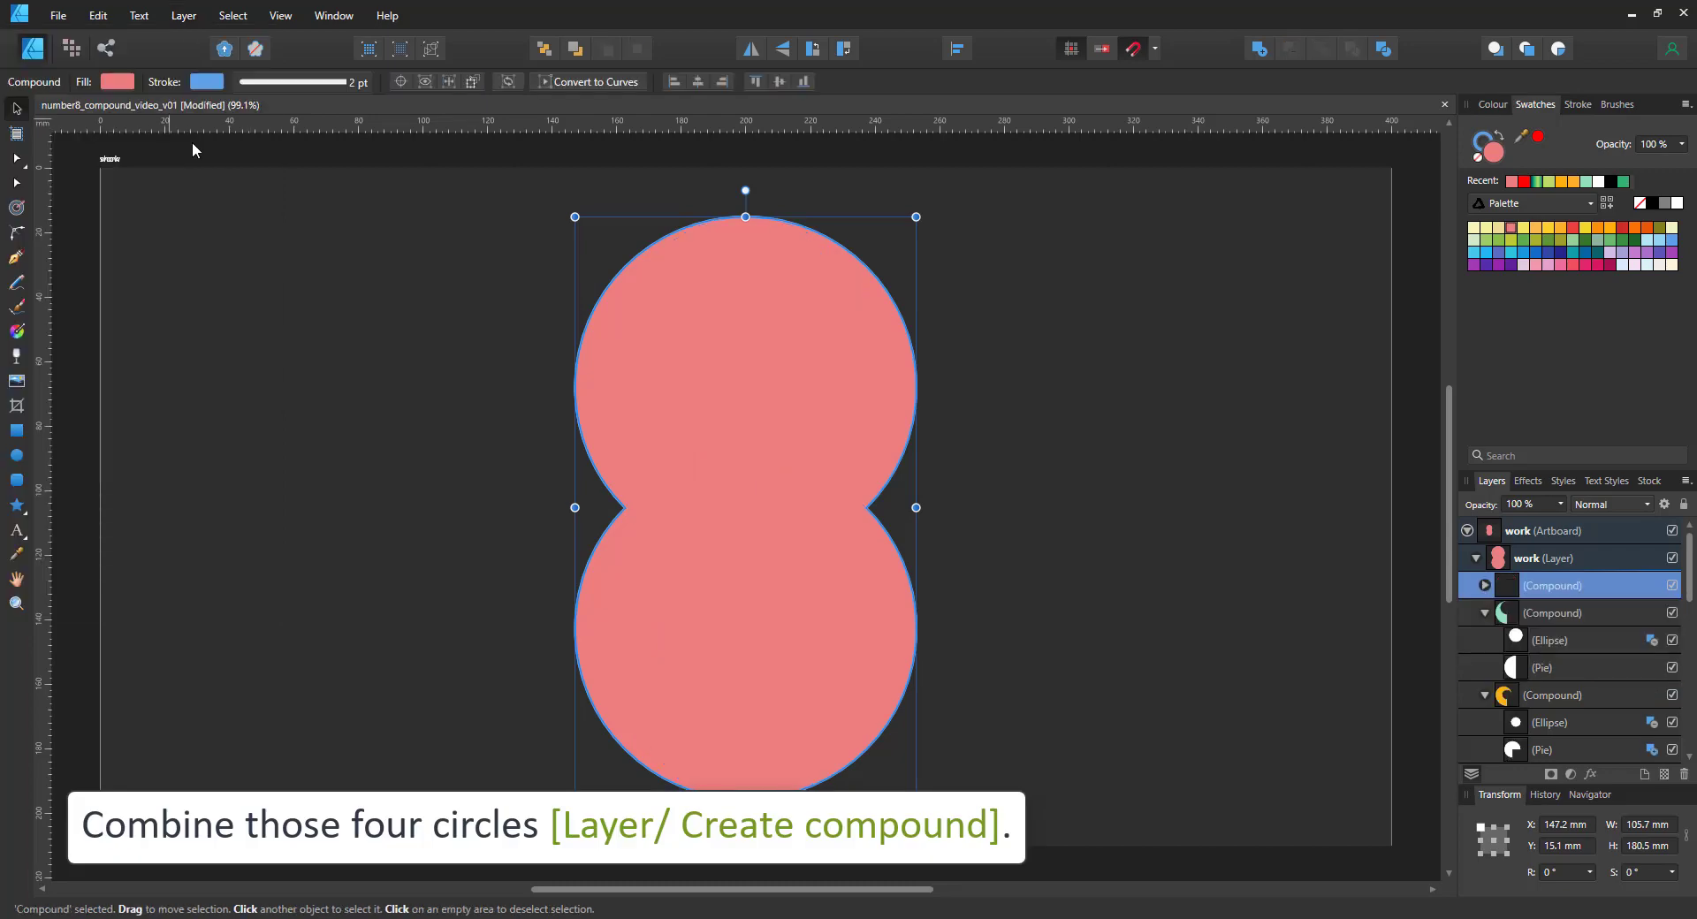
# Step: Set the bottom and top mid-size circles in the pink compound to Subtract
pyautogui.click(1485, 585)
pyautogui.click(1559, 615)
pyautogui.click(1650, 615)
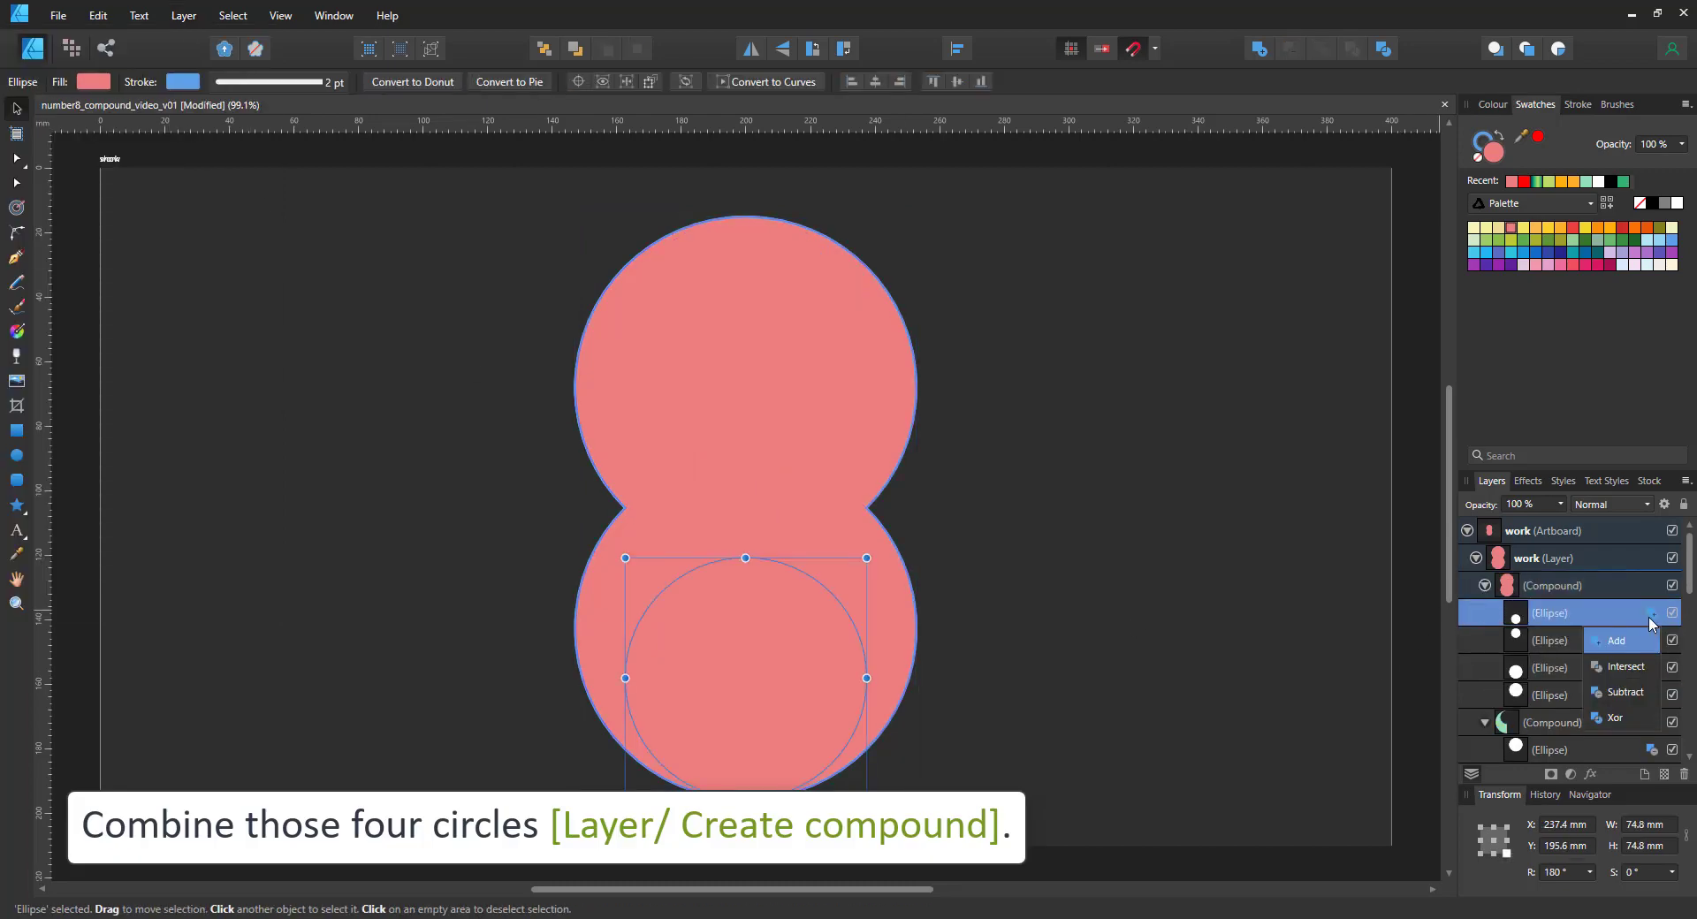
pyautogui.click(1629, 694)
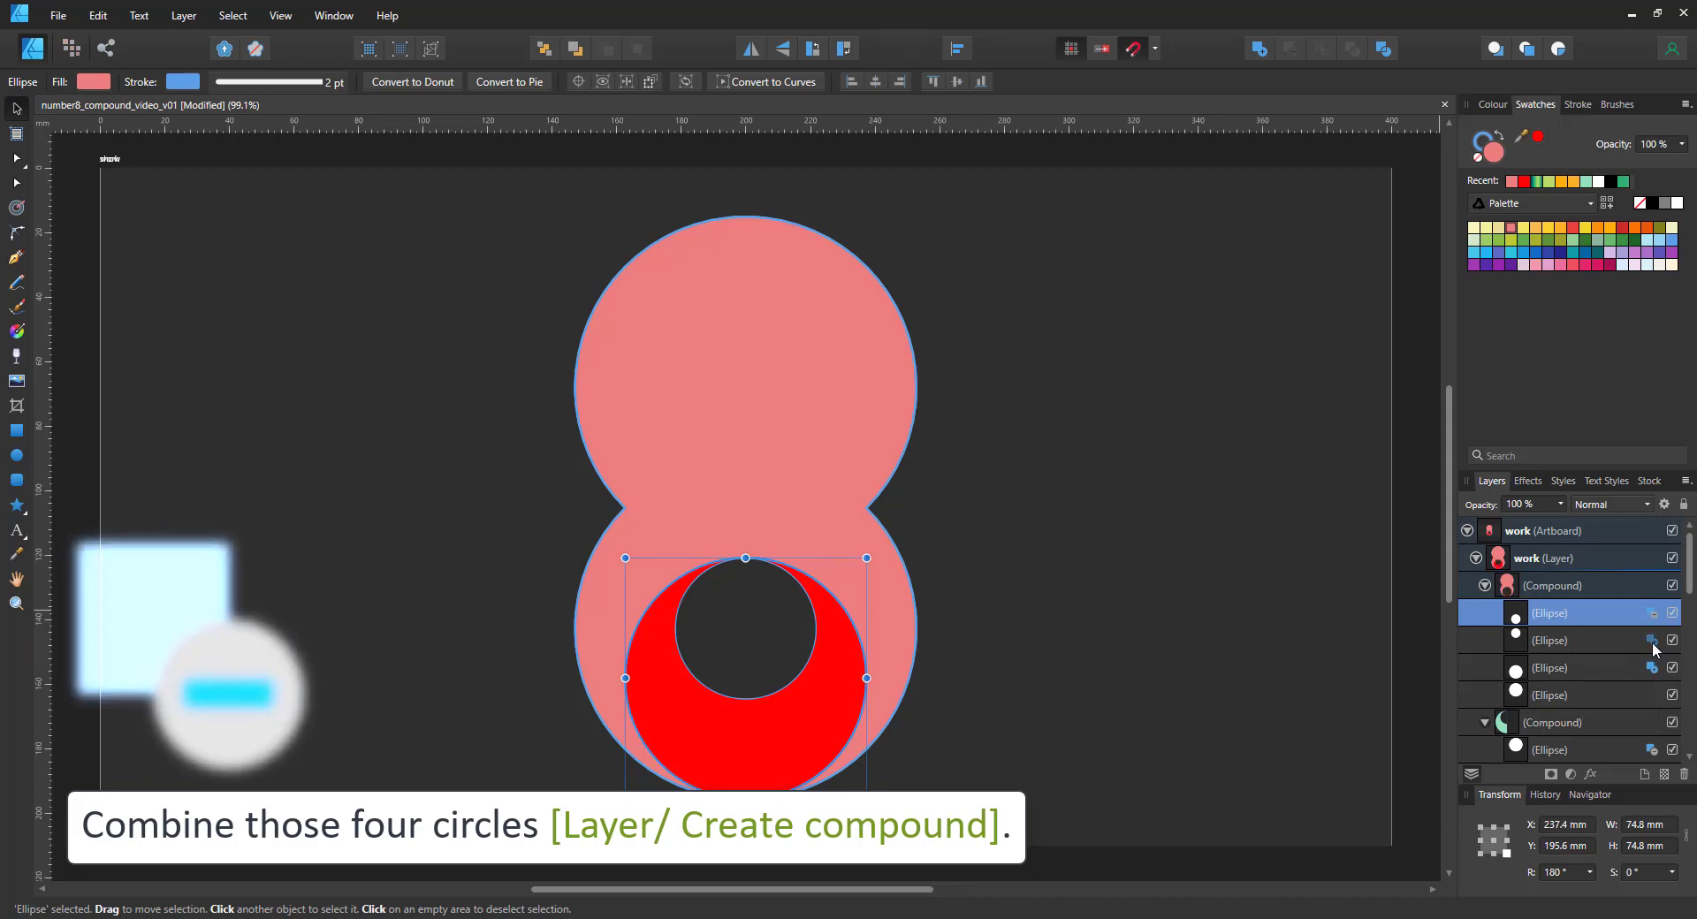
pyautogui.click(1652, 640)
pyautogui.click(1629, 716)
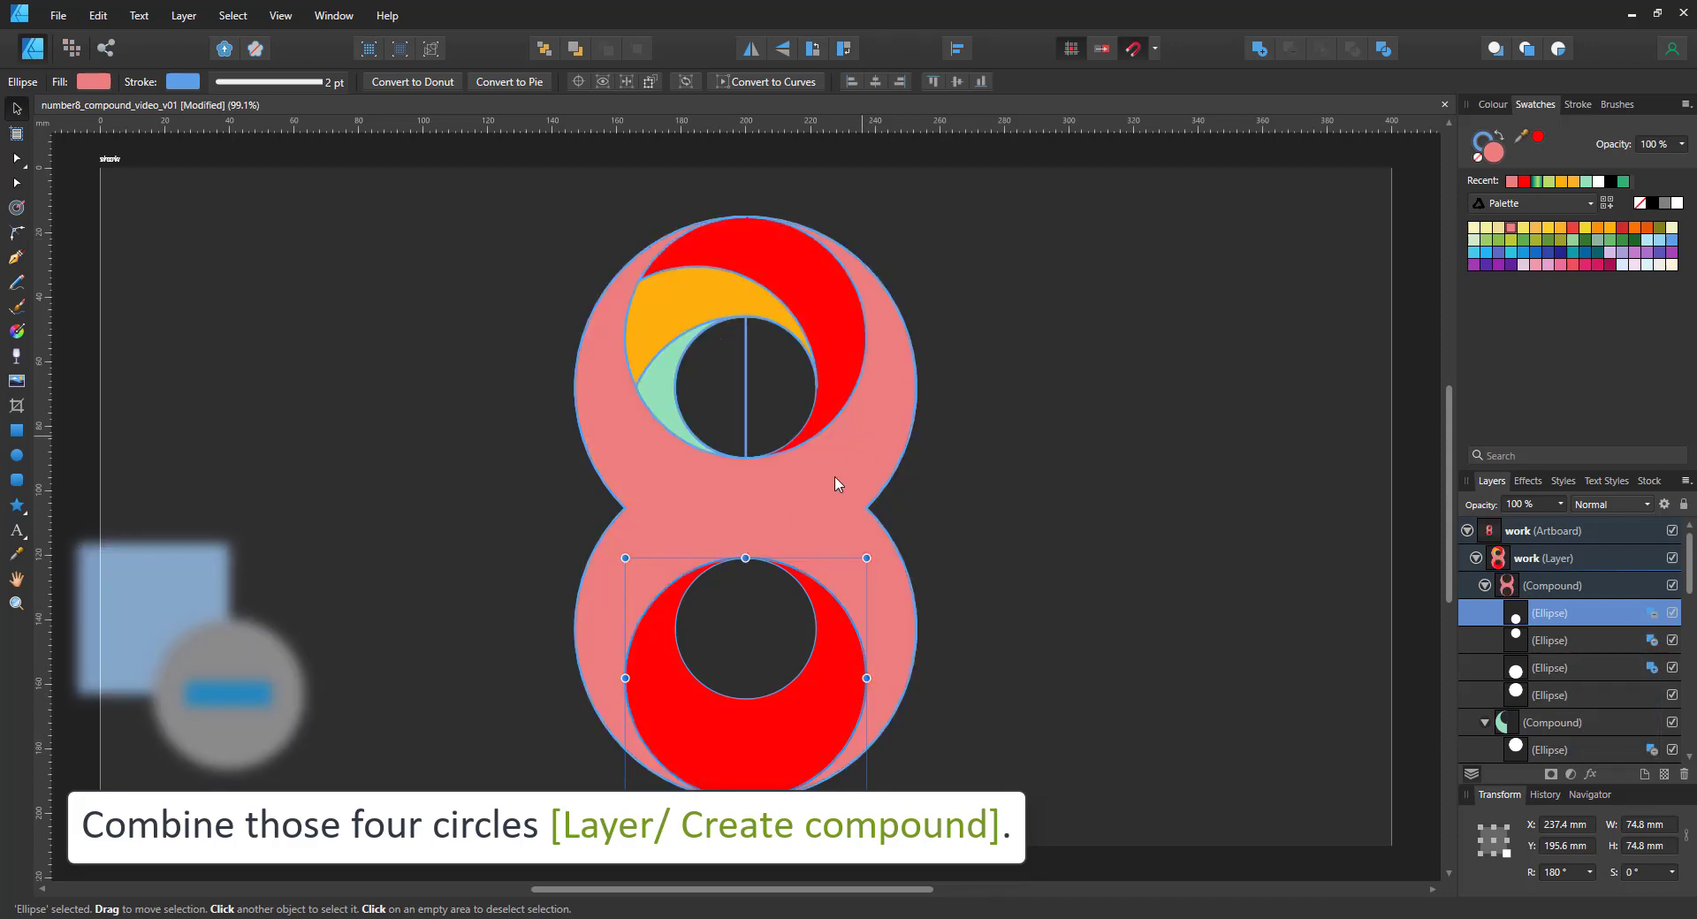
# Step: Convert the lower large pink circle to a 180° half pie
pyautogui.click(1567, 671)
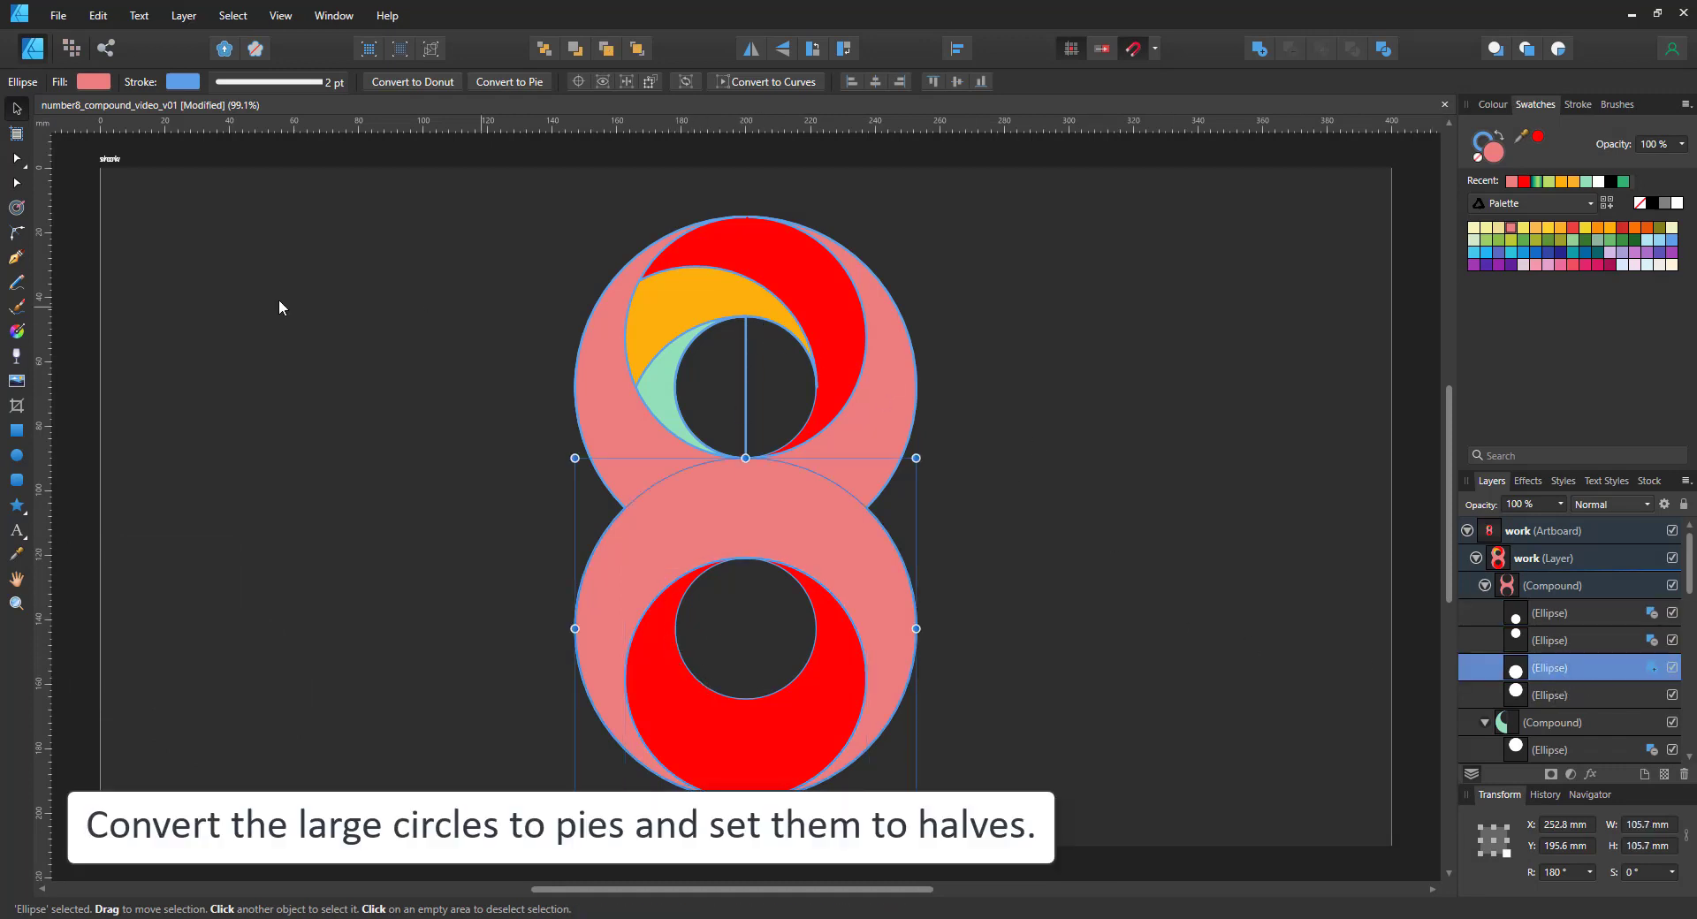
pyautogui.click(513, 82)
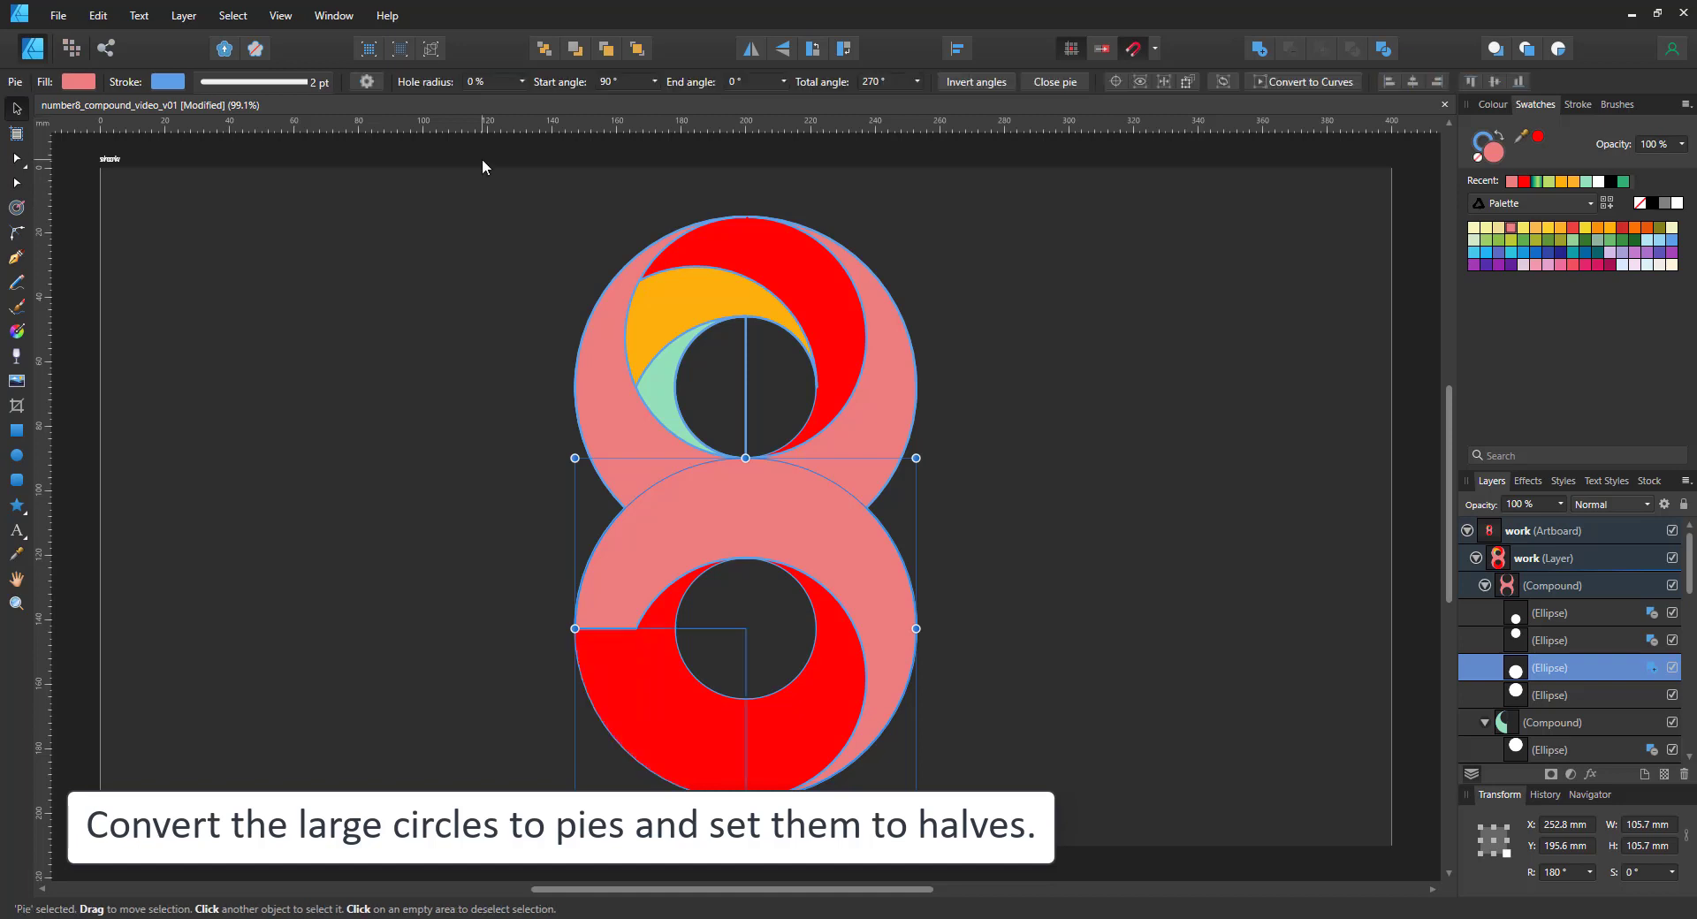
pyautogui.click(22, 184)
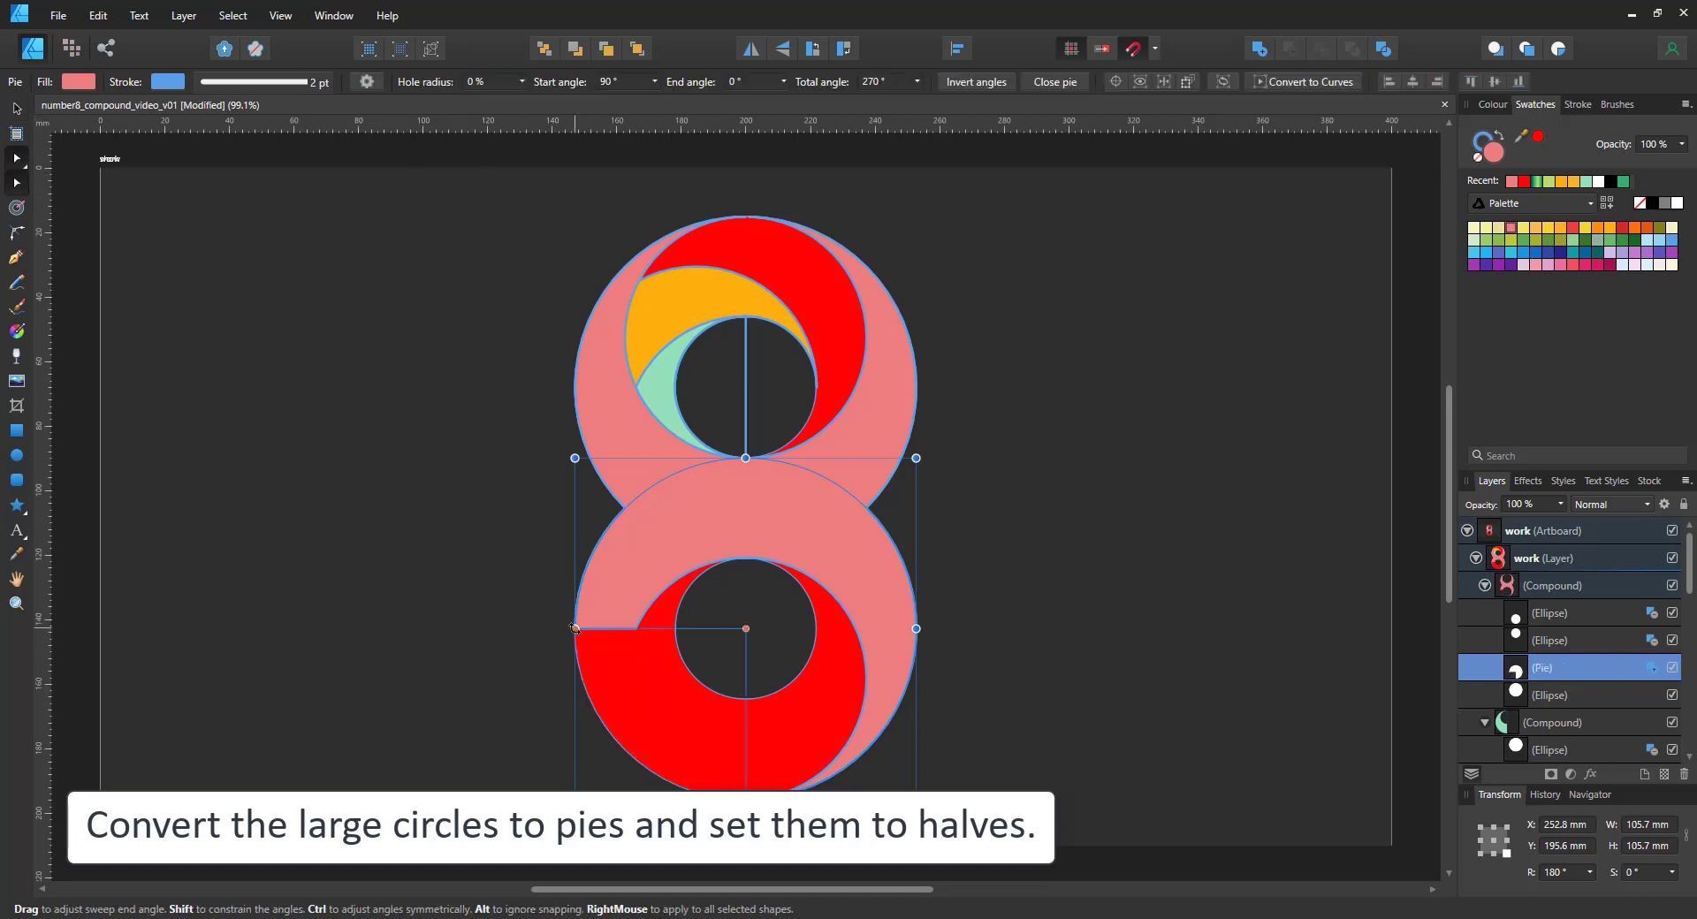
pyautogui.moveTo(575, 628); pyautogui.dragTo(745, 799)
# Step: Convert the upper large pink circle to a 180° half pie
pyautogui.click(1551, 691)
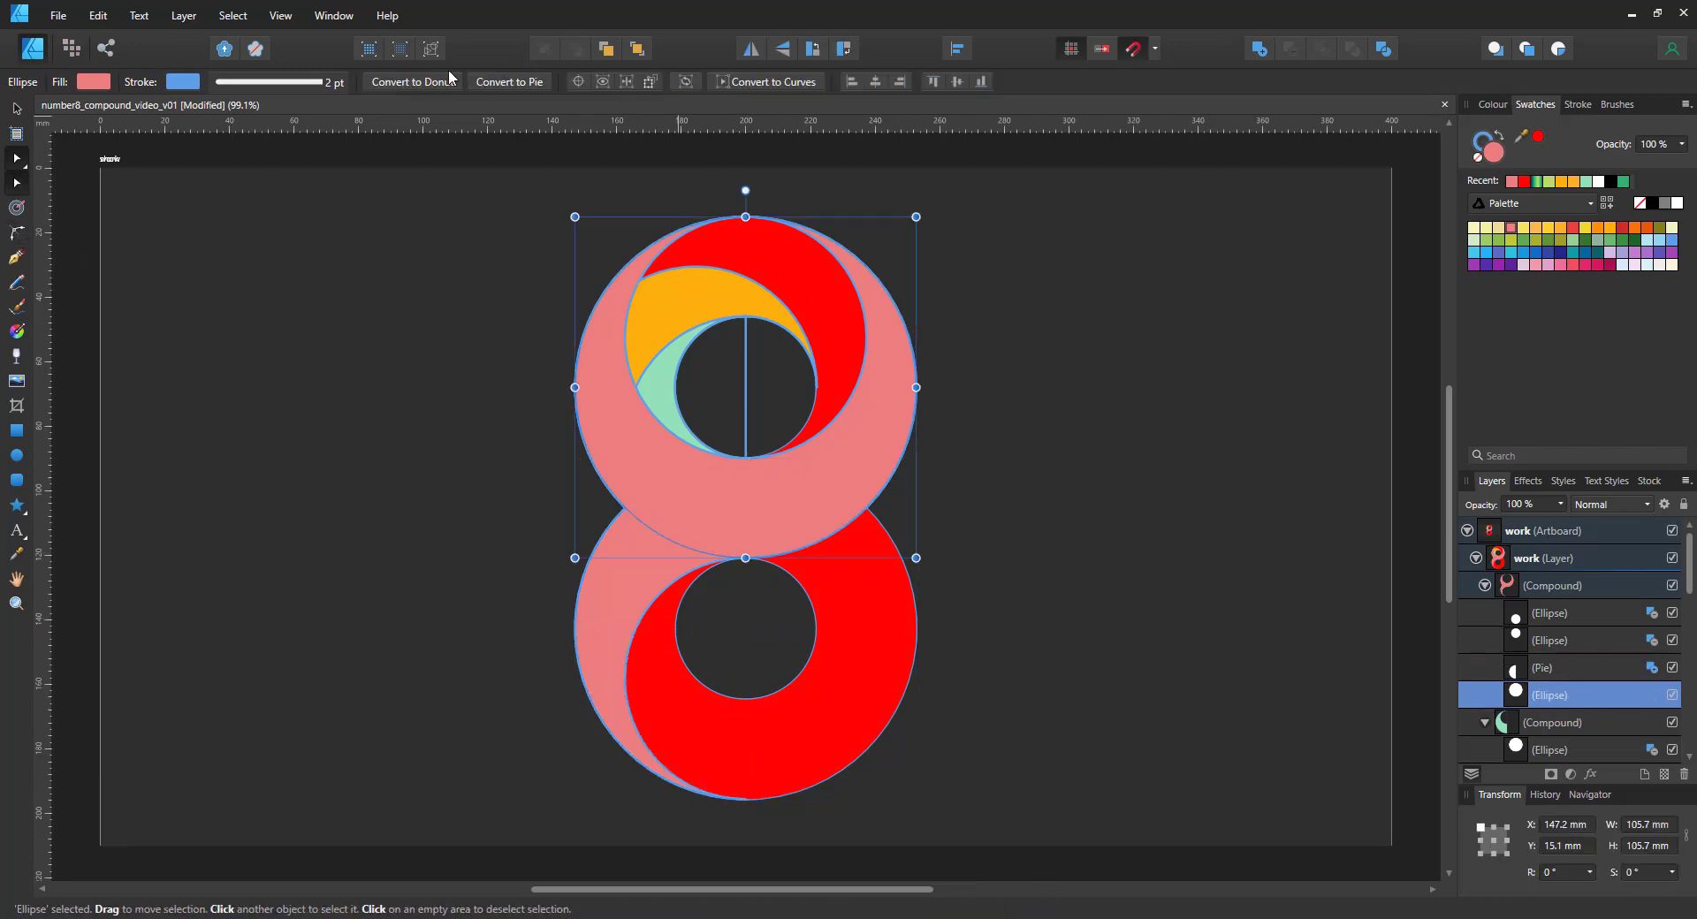
pyautogui.click(509, 82)
pyautogui.moveTo(745, 217); pyautogui.dragTo(802, 226)
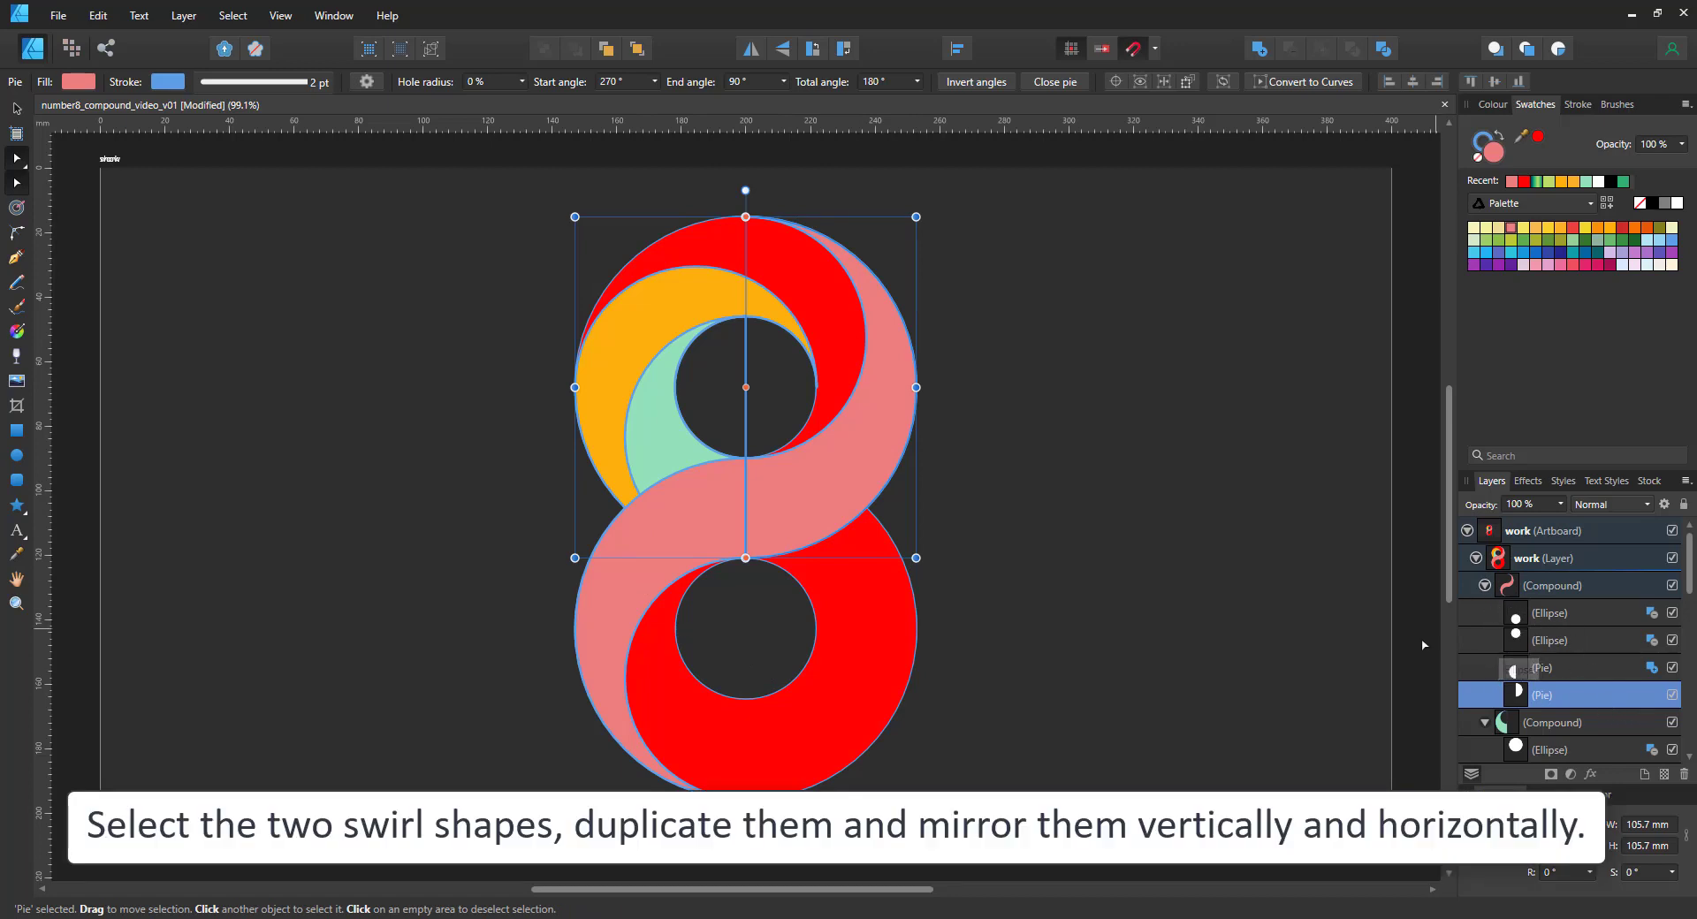
# Step: Duplicate the orange and mint swirls, flip them vertically and horizontally, and move copies into the lower loop
pyautogui.click(1533, 723)
pyautogui.scroll(-4, 1537, 707)
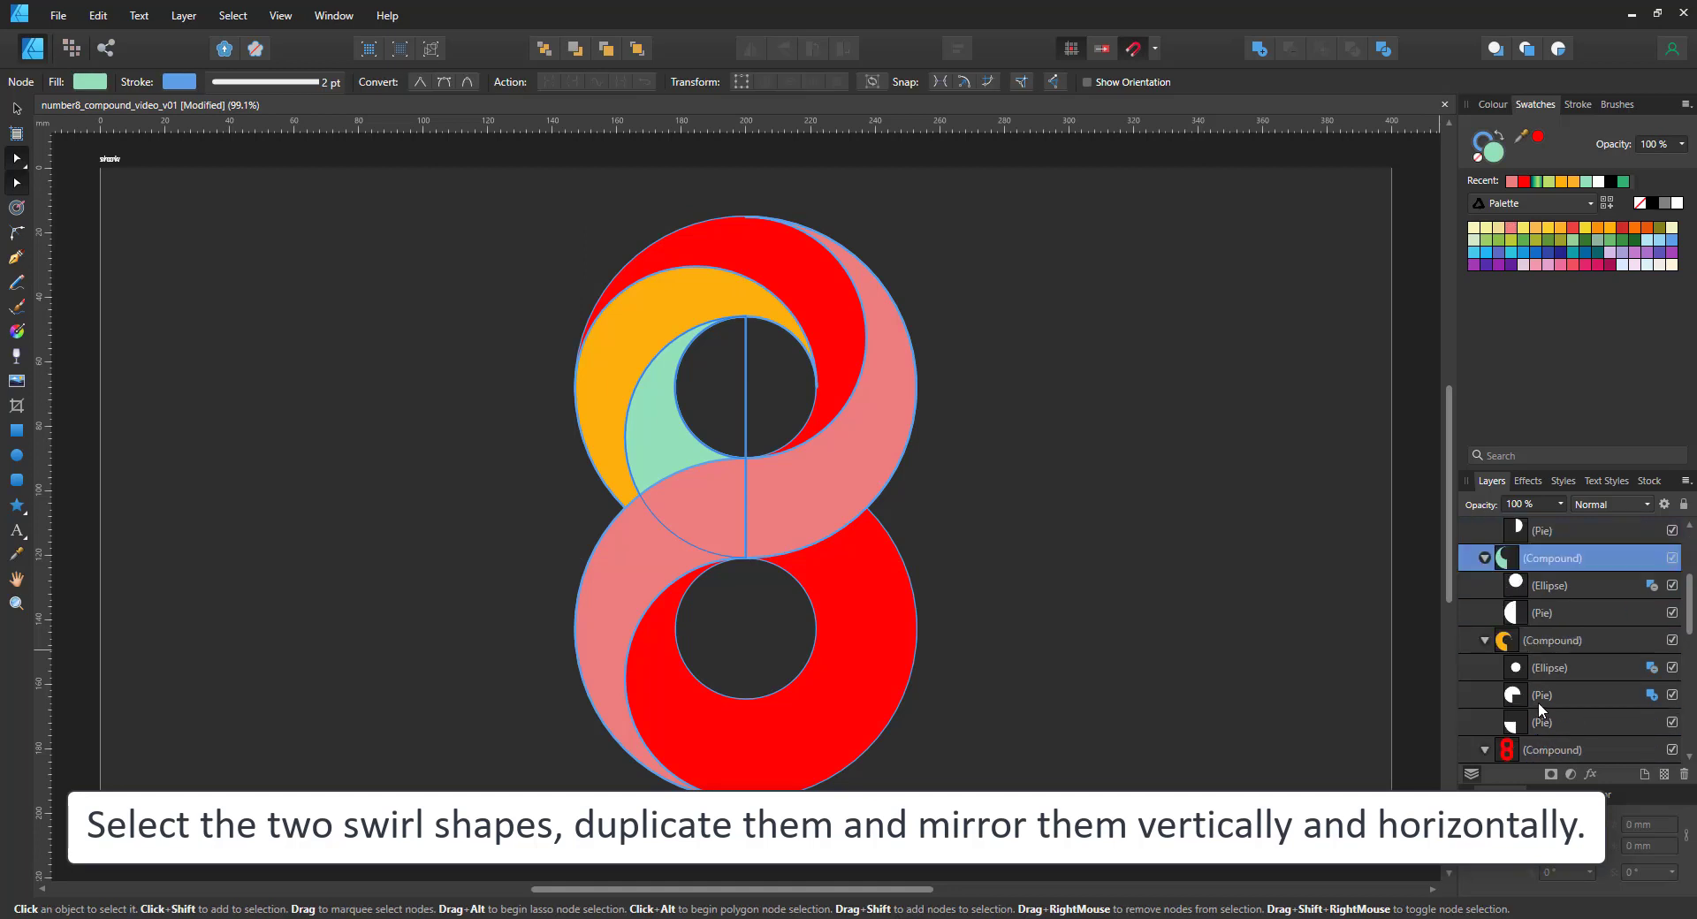
pyautogui.click(1535, 559)
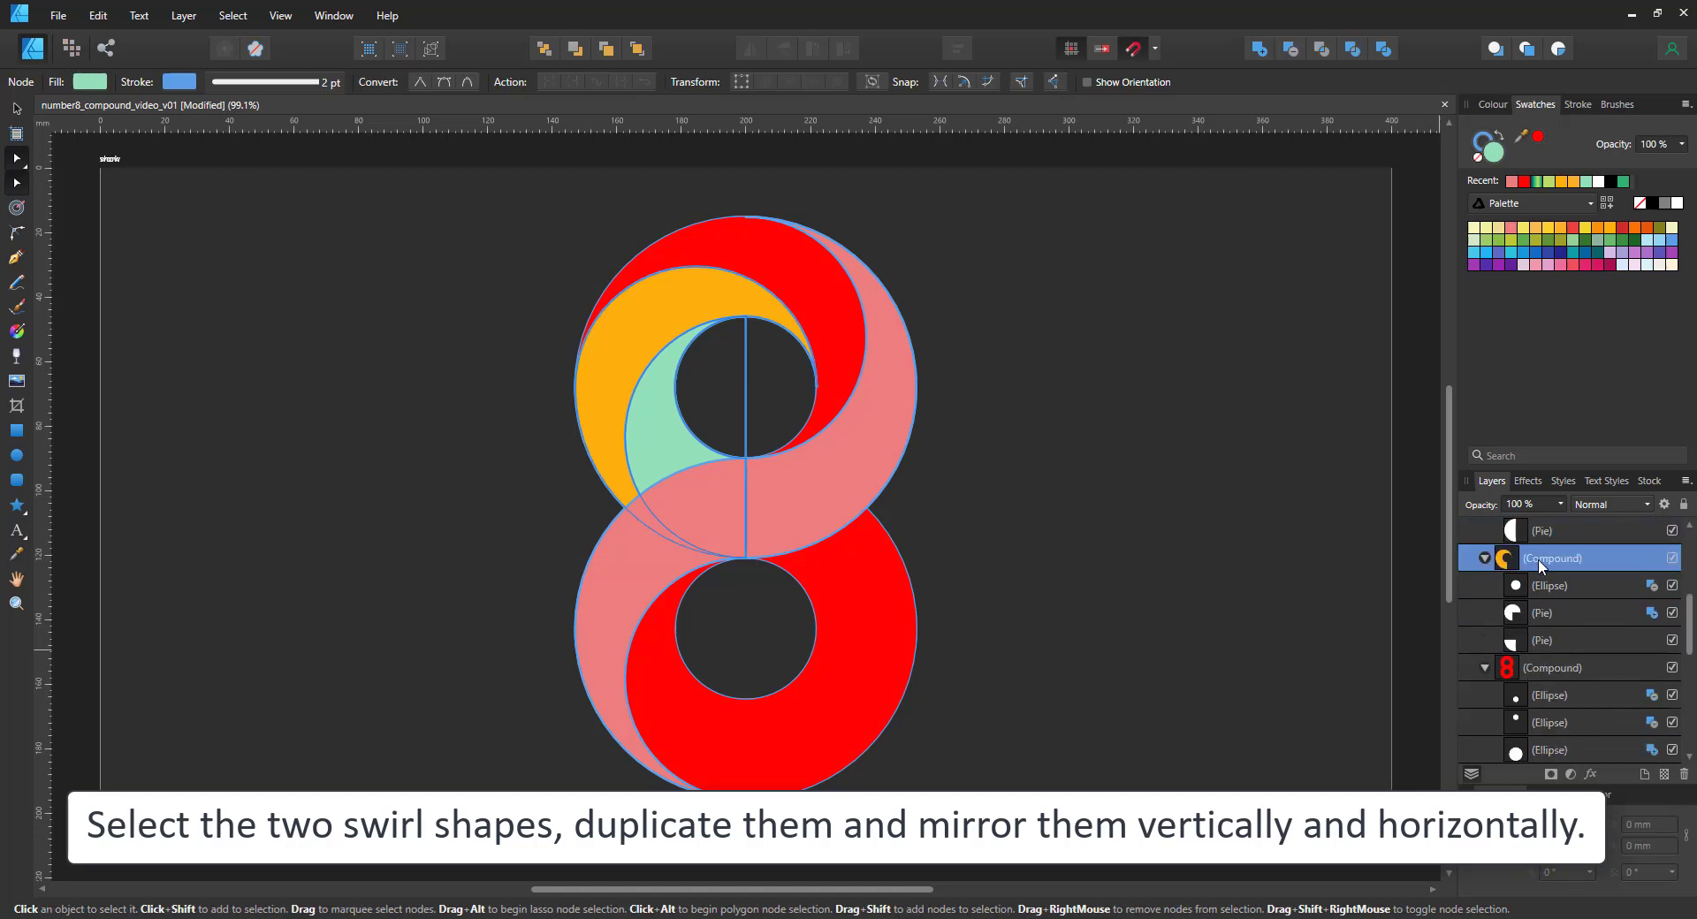
pyautogui.scroll(4, 1543, 566)
pyautogui.keyDown('ctrl'); pyautogui.click(1591, 585); pyautogui.keyUp('ctrl')
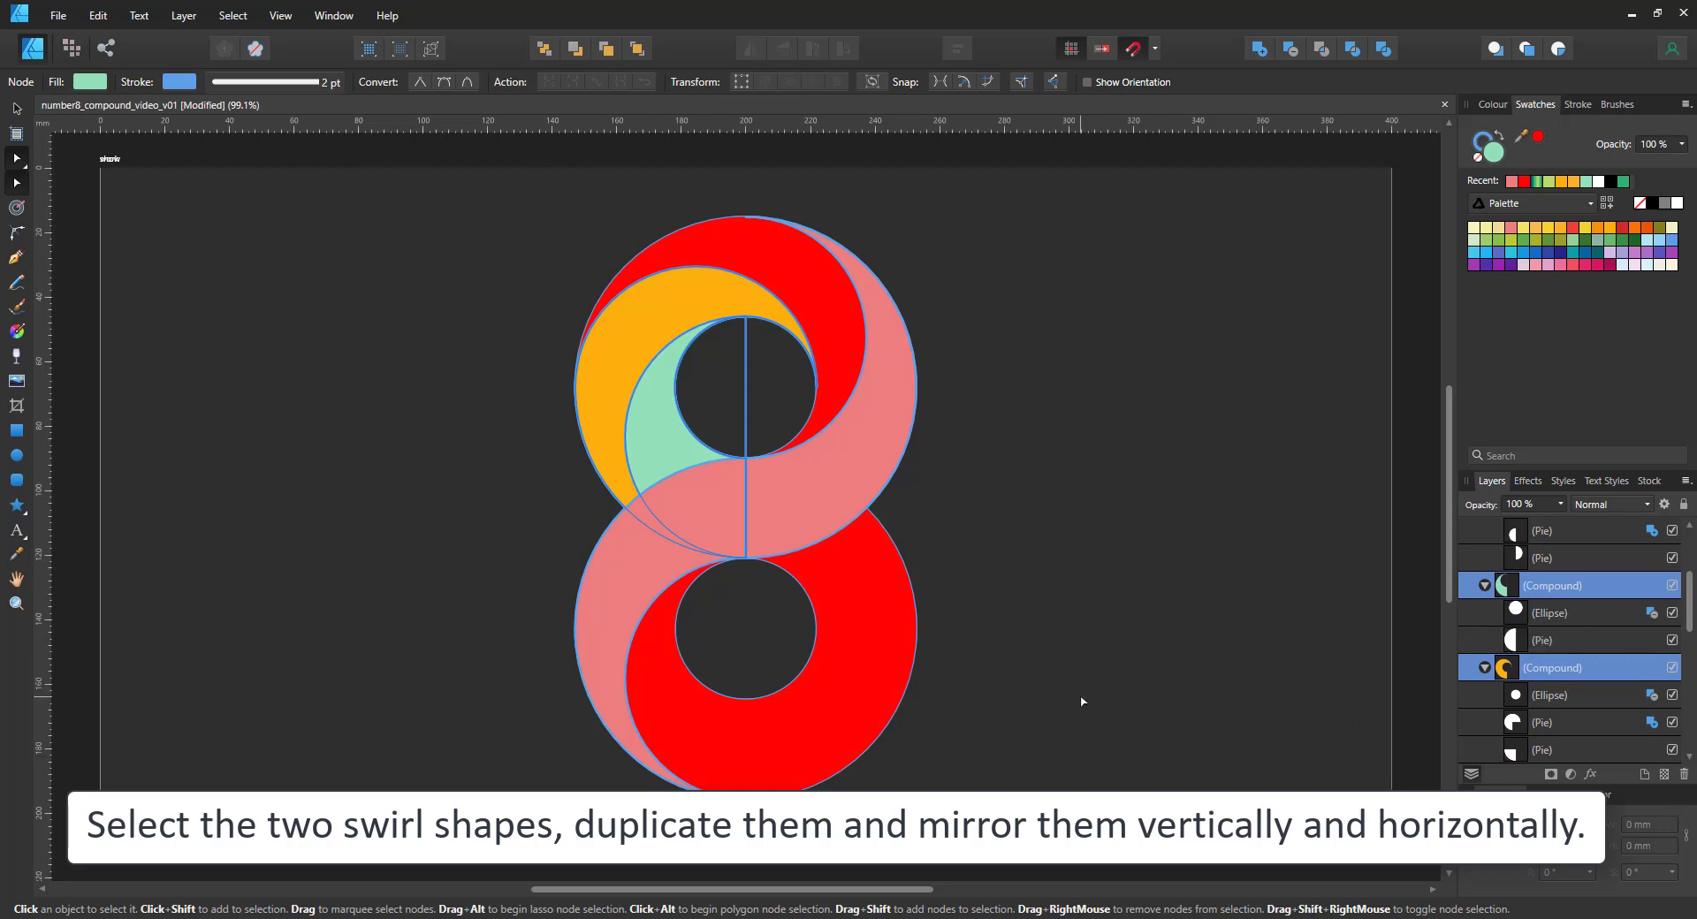
pyautogui.click(16, 108)
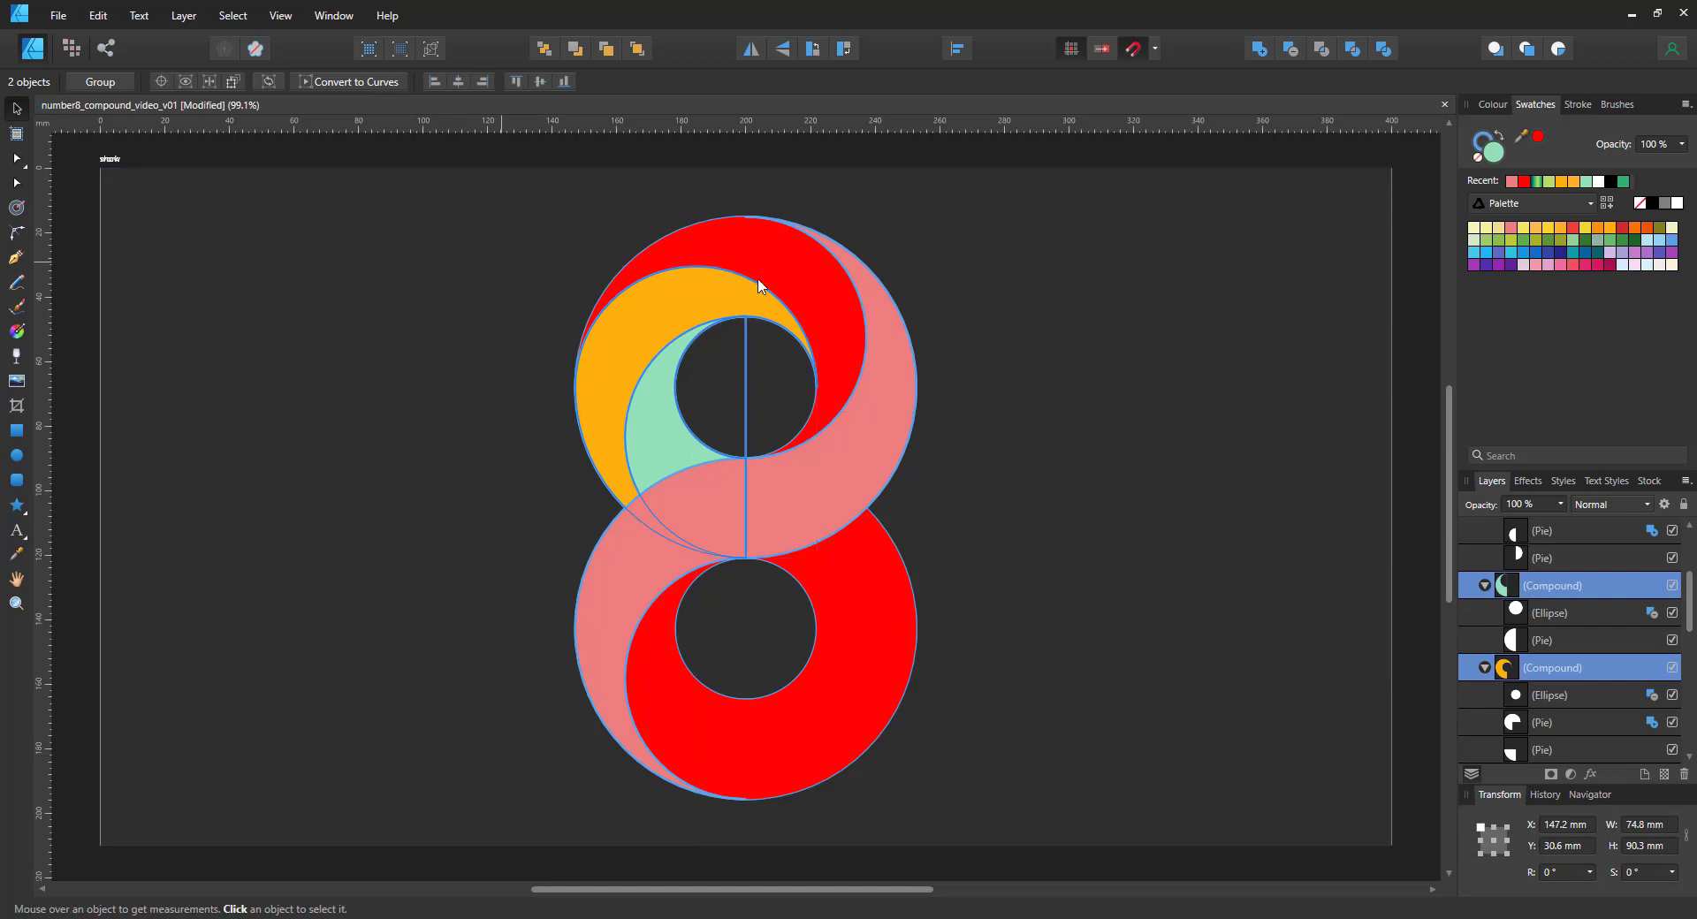
pyautogui.hotkey('ctrl', 'j')
pyautogui.click(782, 49)
pyautogui.click(750, 49)
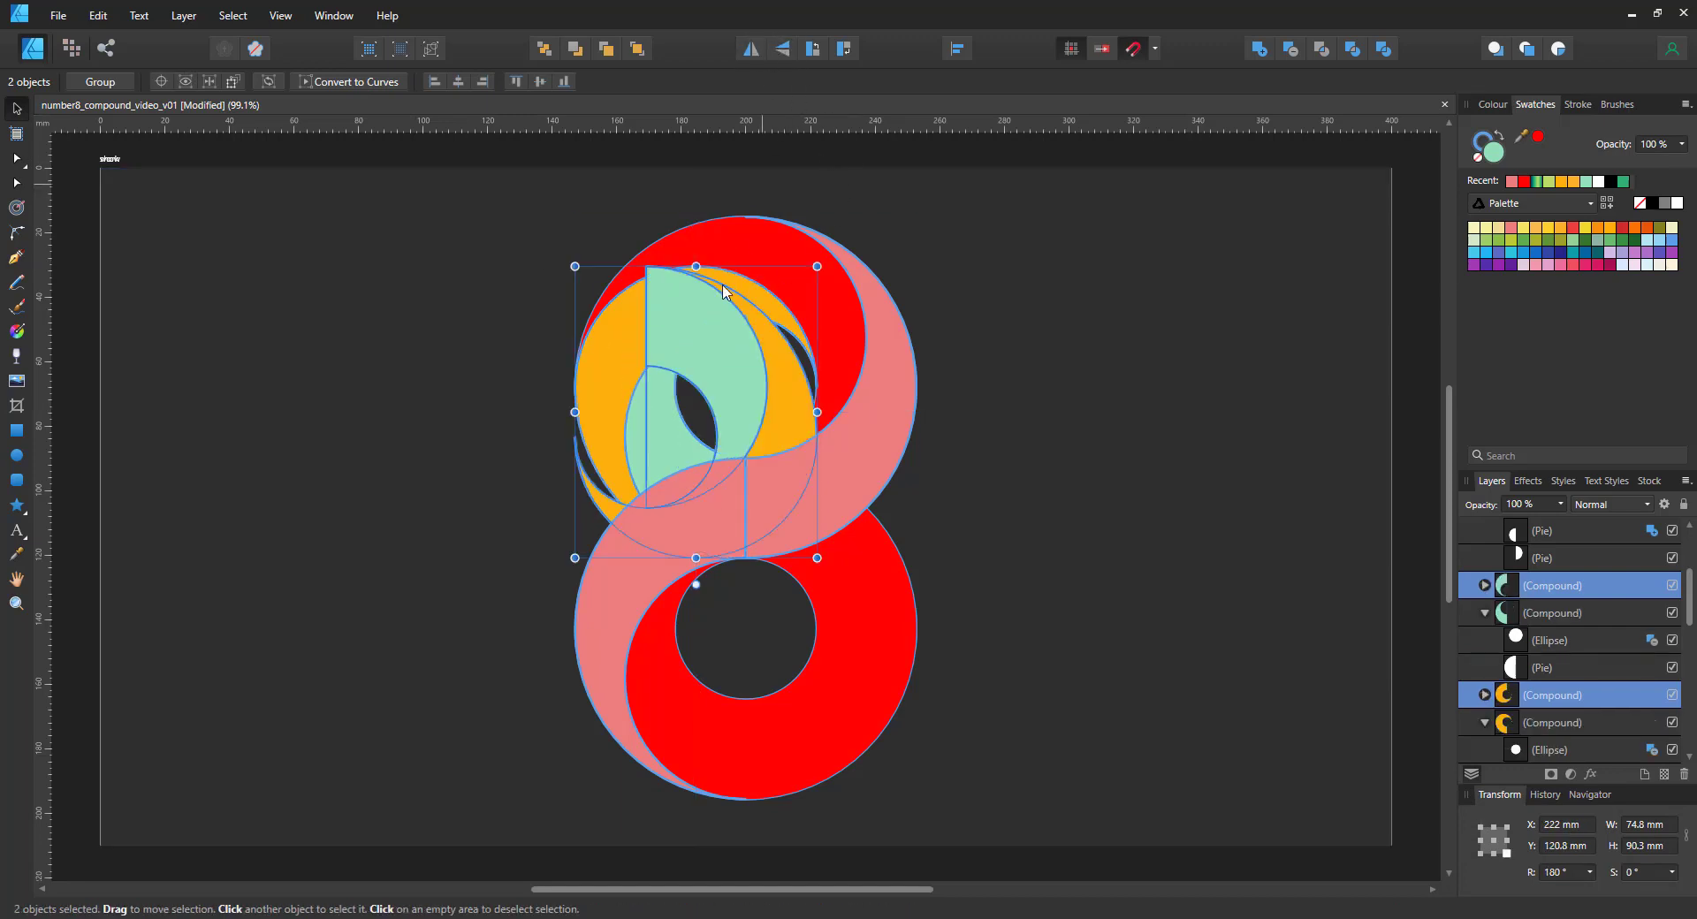
pyautogui.moveTo(681, 345); pyautogui.dragTo(782, 531)
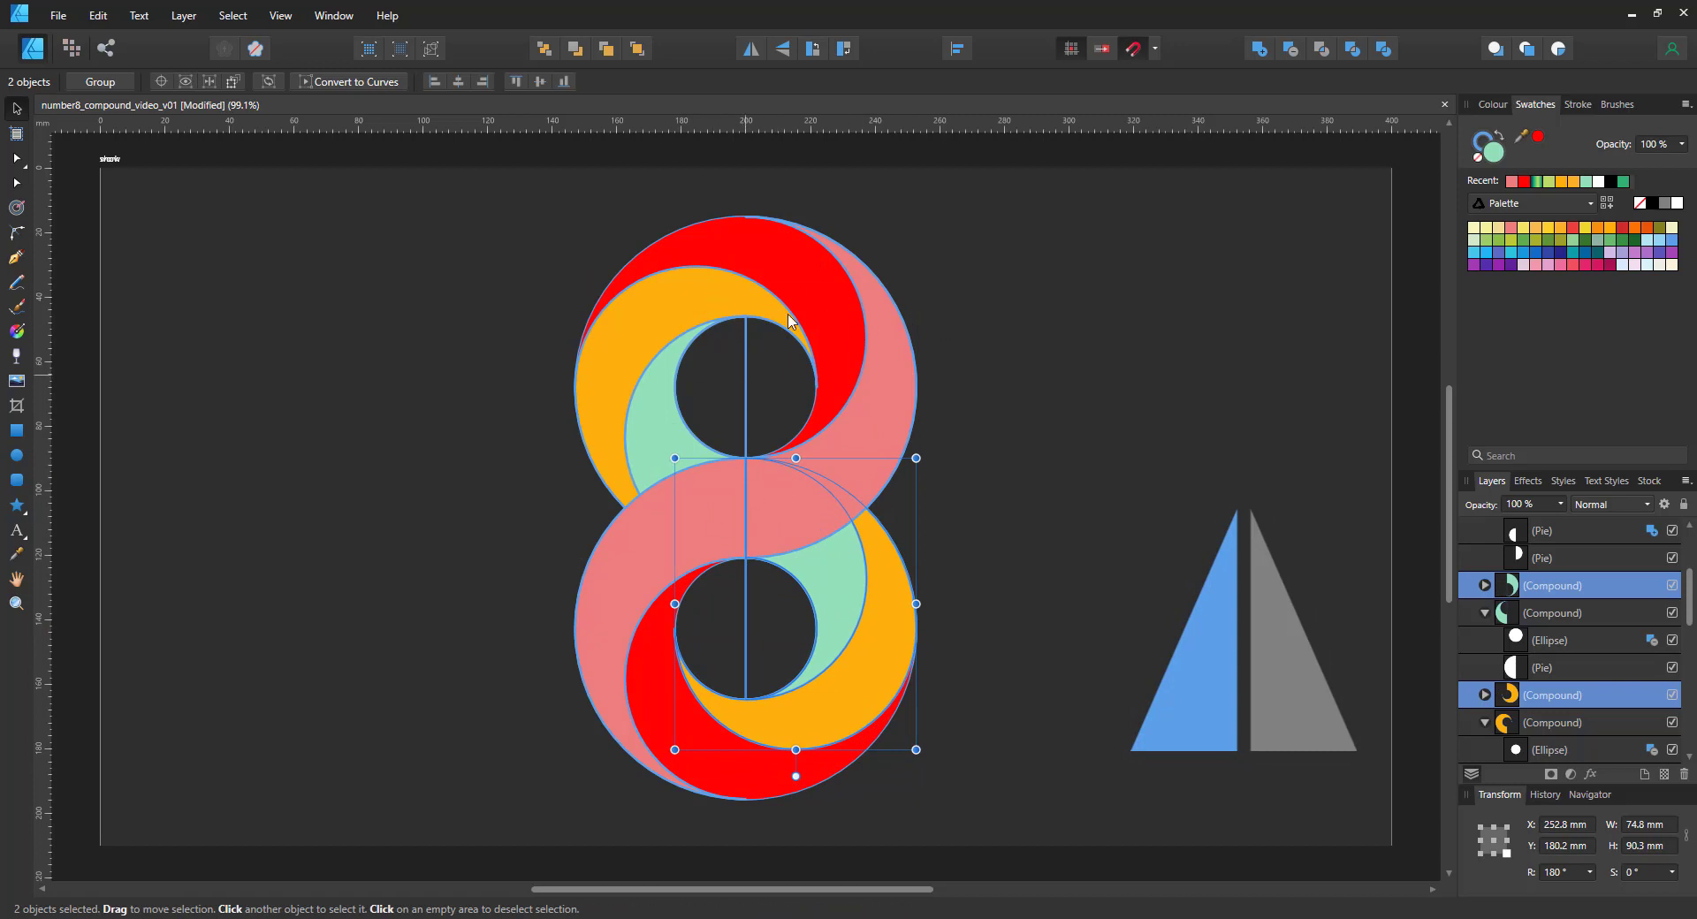
pyautogui.click(884, 445)
# Step: Fill the red 8 with the green gradient running top to bottom
pyautogui.click(766, 250)
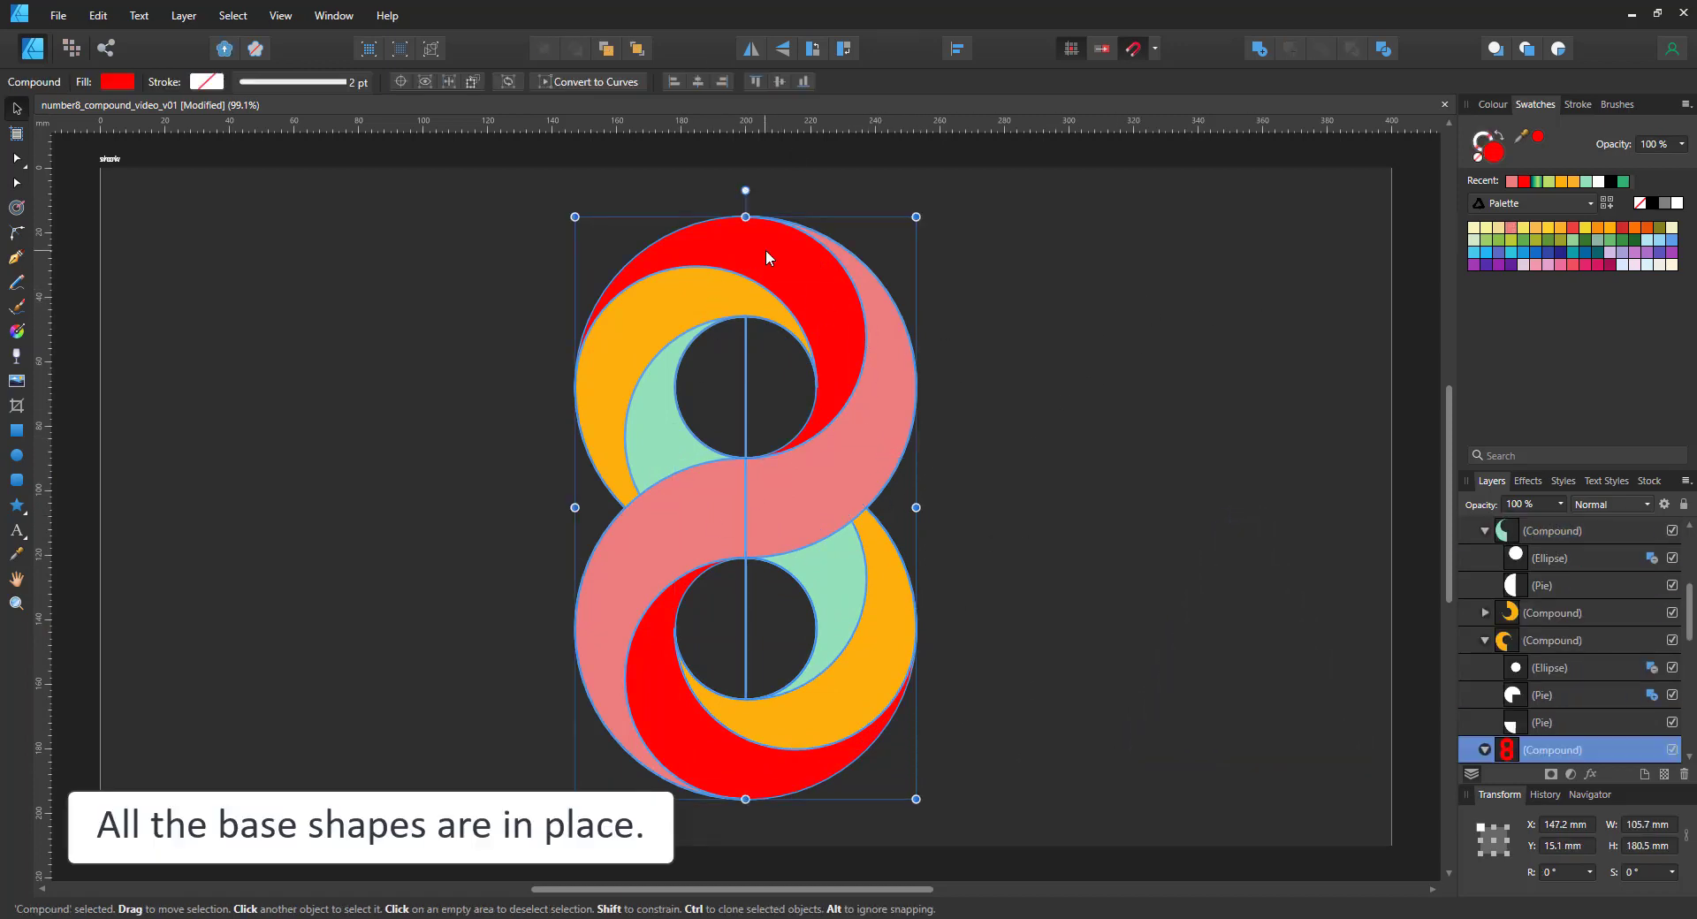
pyautogui.click(1537, 185)
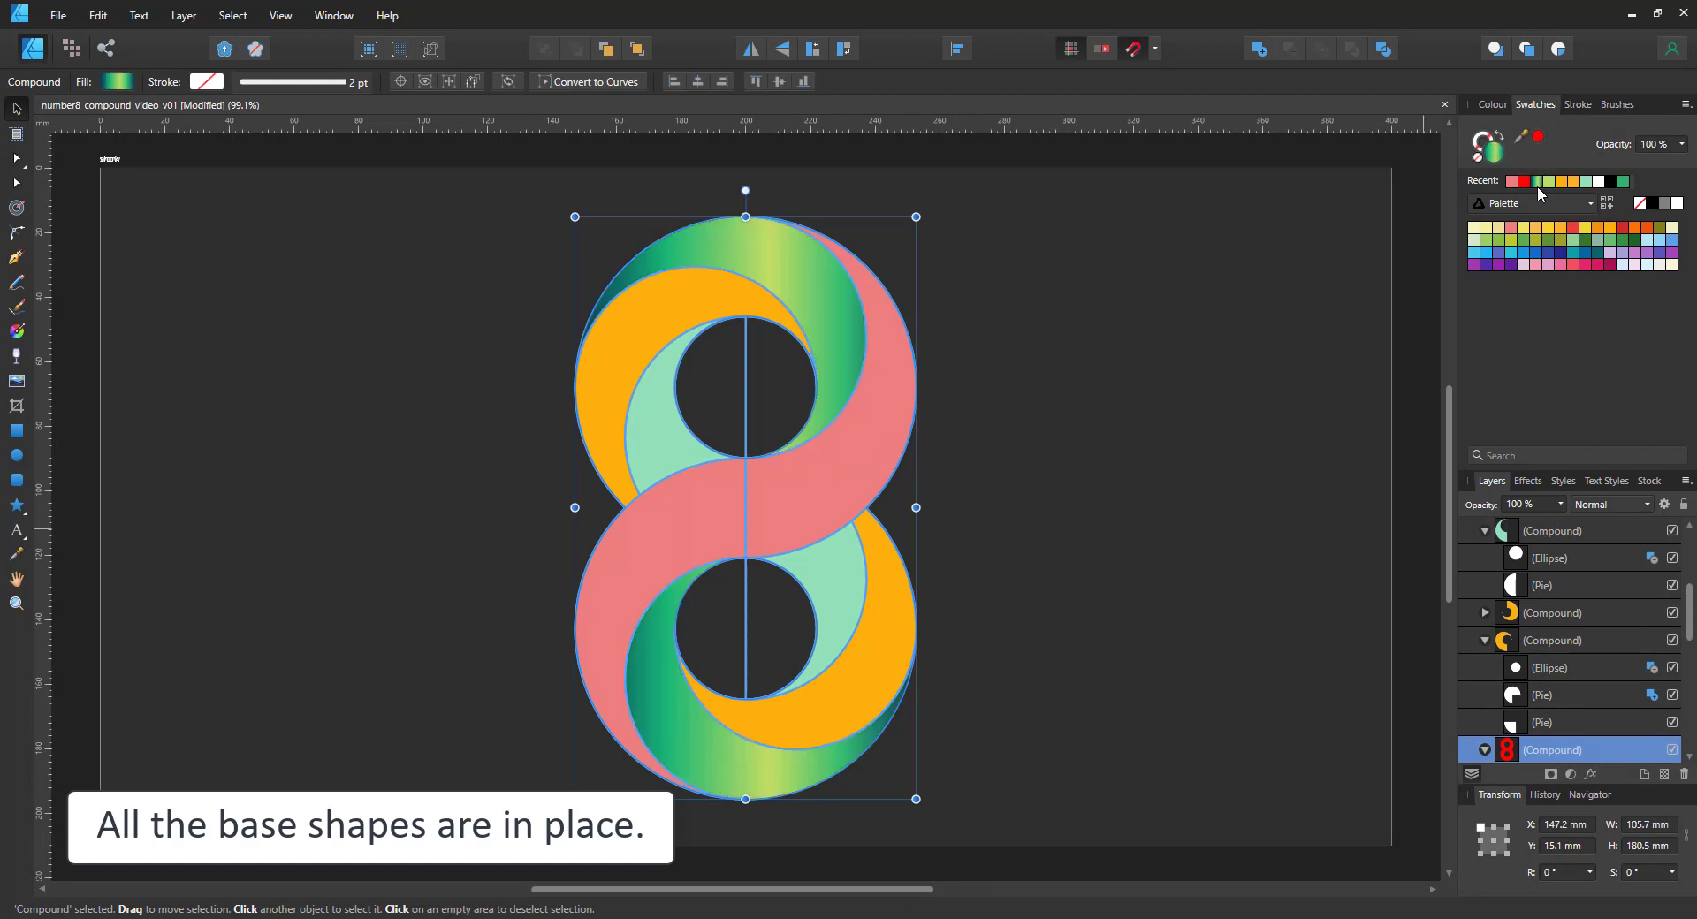
pyautogui.click(14, 331)
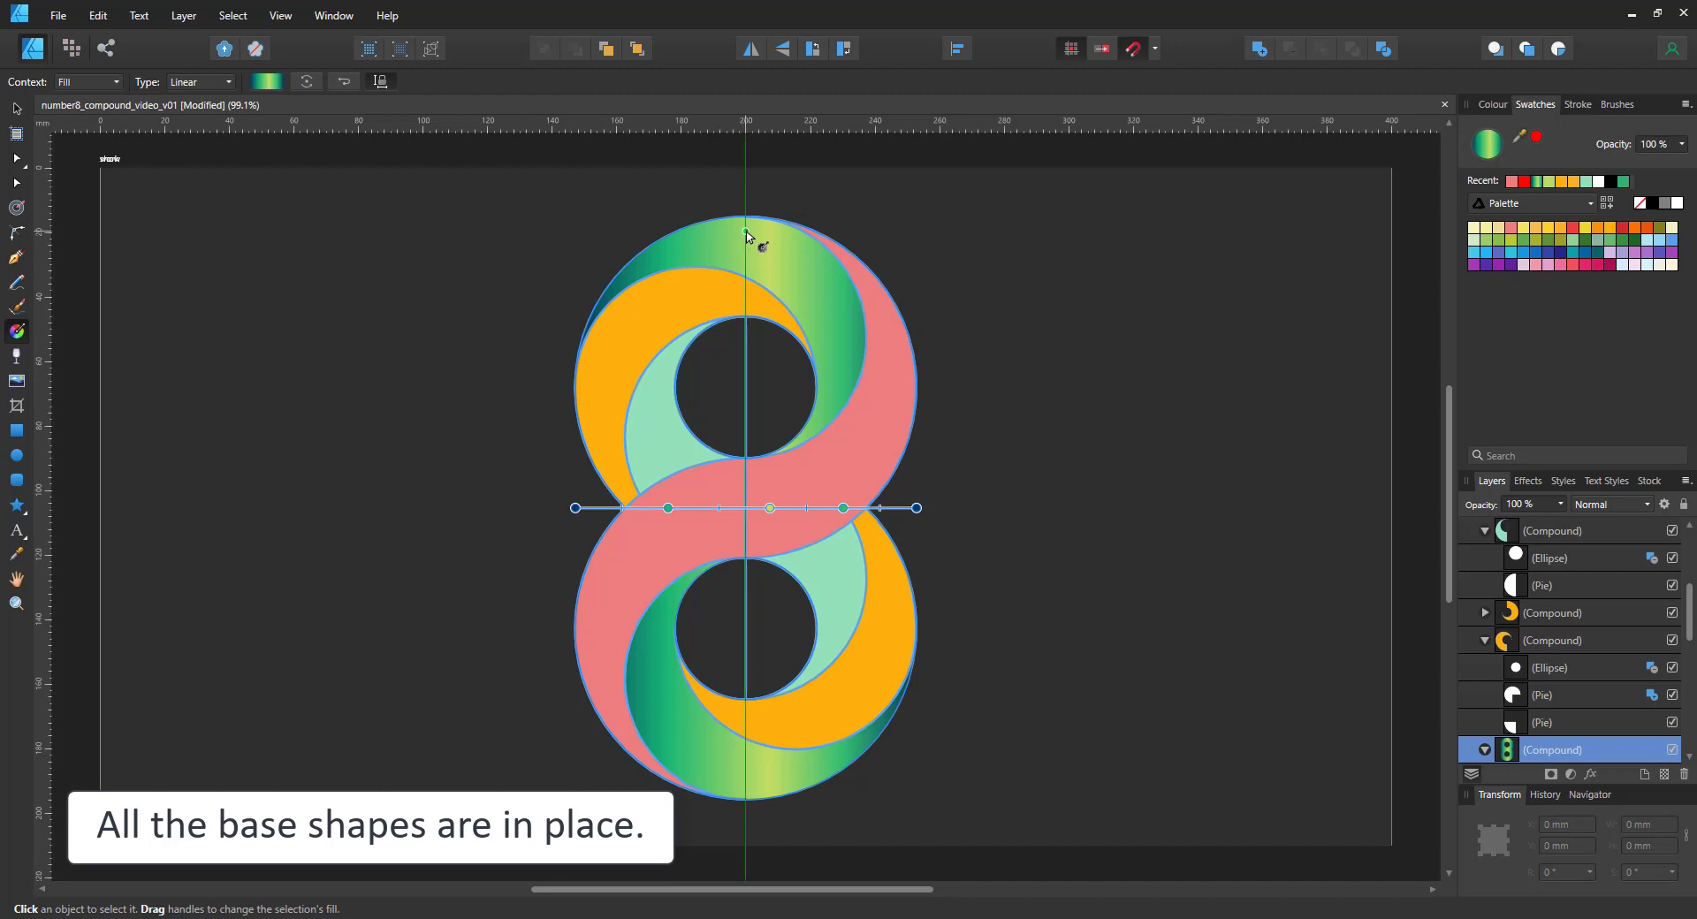
pyautogui.moveTo(746, 231); pyautogui.dragTo(746, 799)
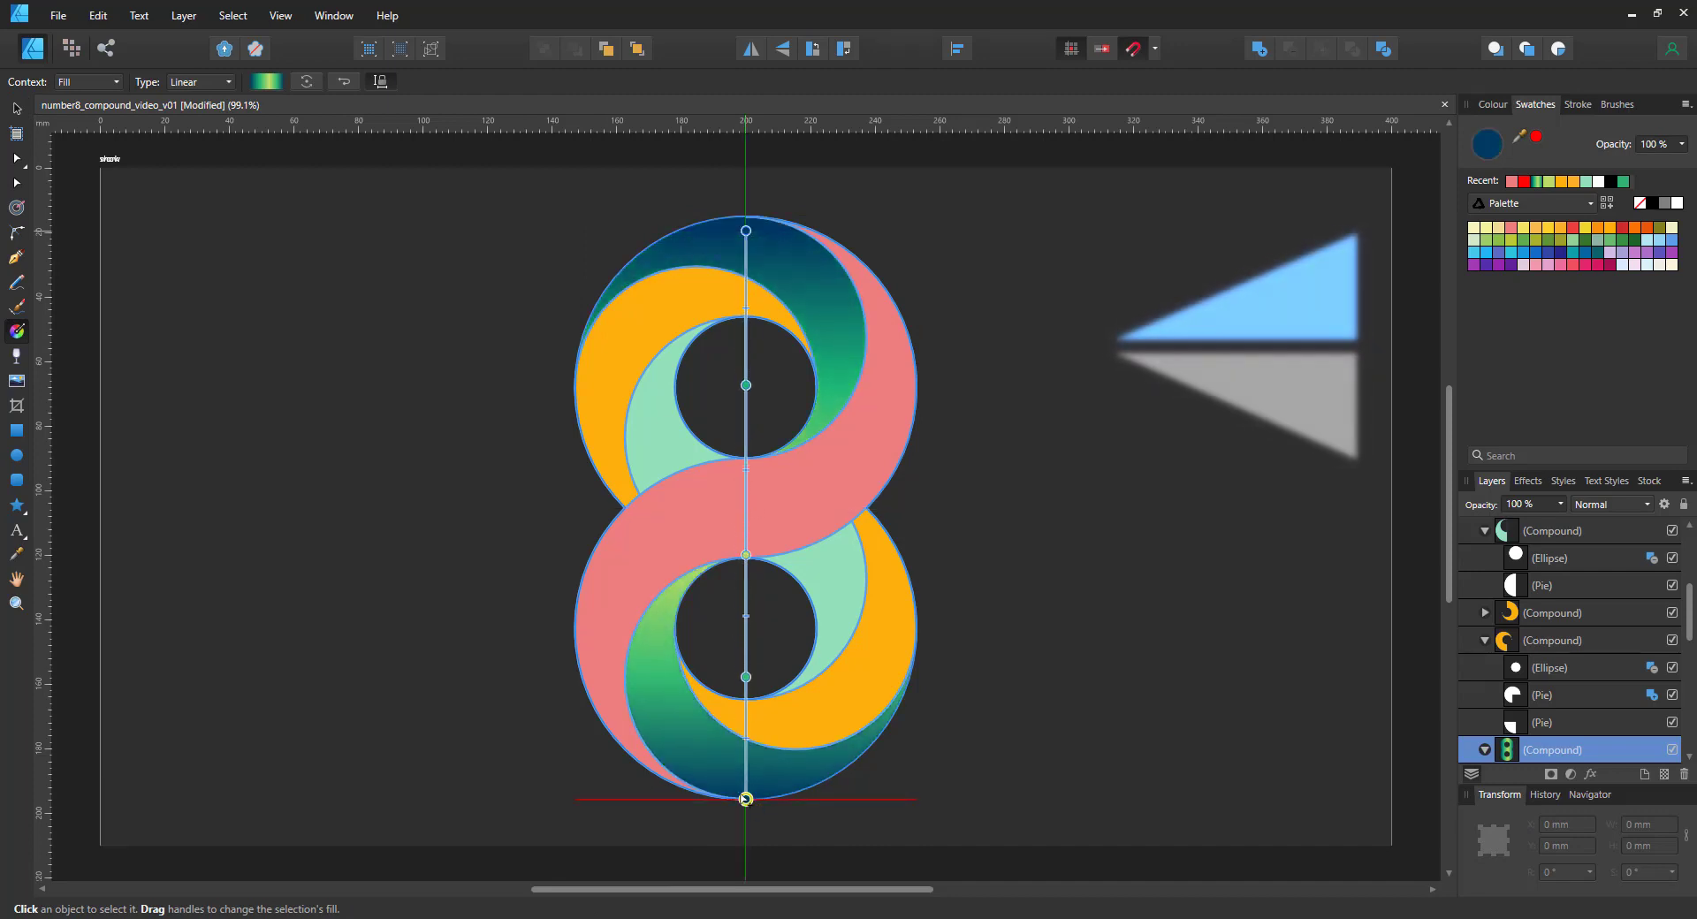
pyautogui.moveTo(746, 231); pyautogui.dragTo(746, 217)
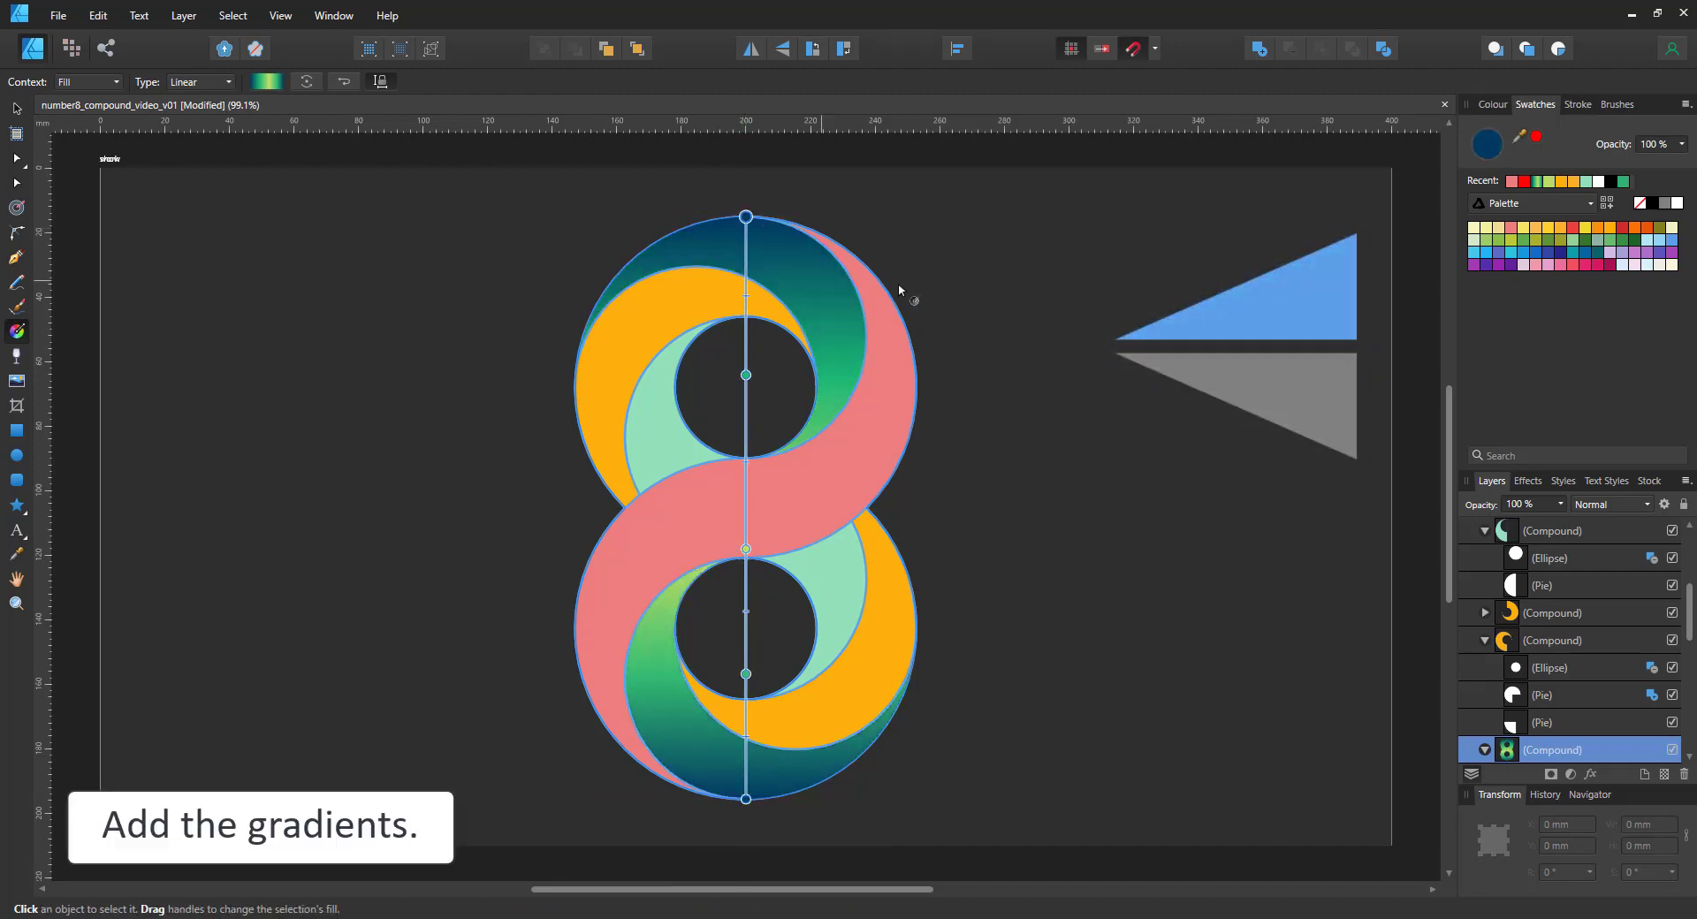
# Step: Apply the green gradient to the pink swirl, angled from lower left to upper right
pyautogui.click(863, 360)
pyautogui.click(1538, 181)
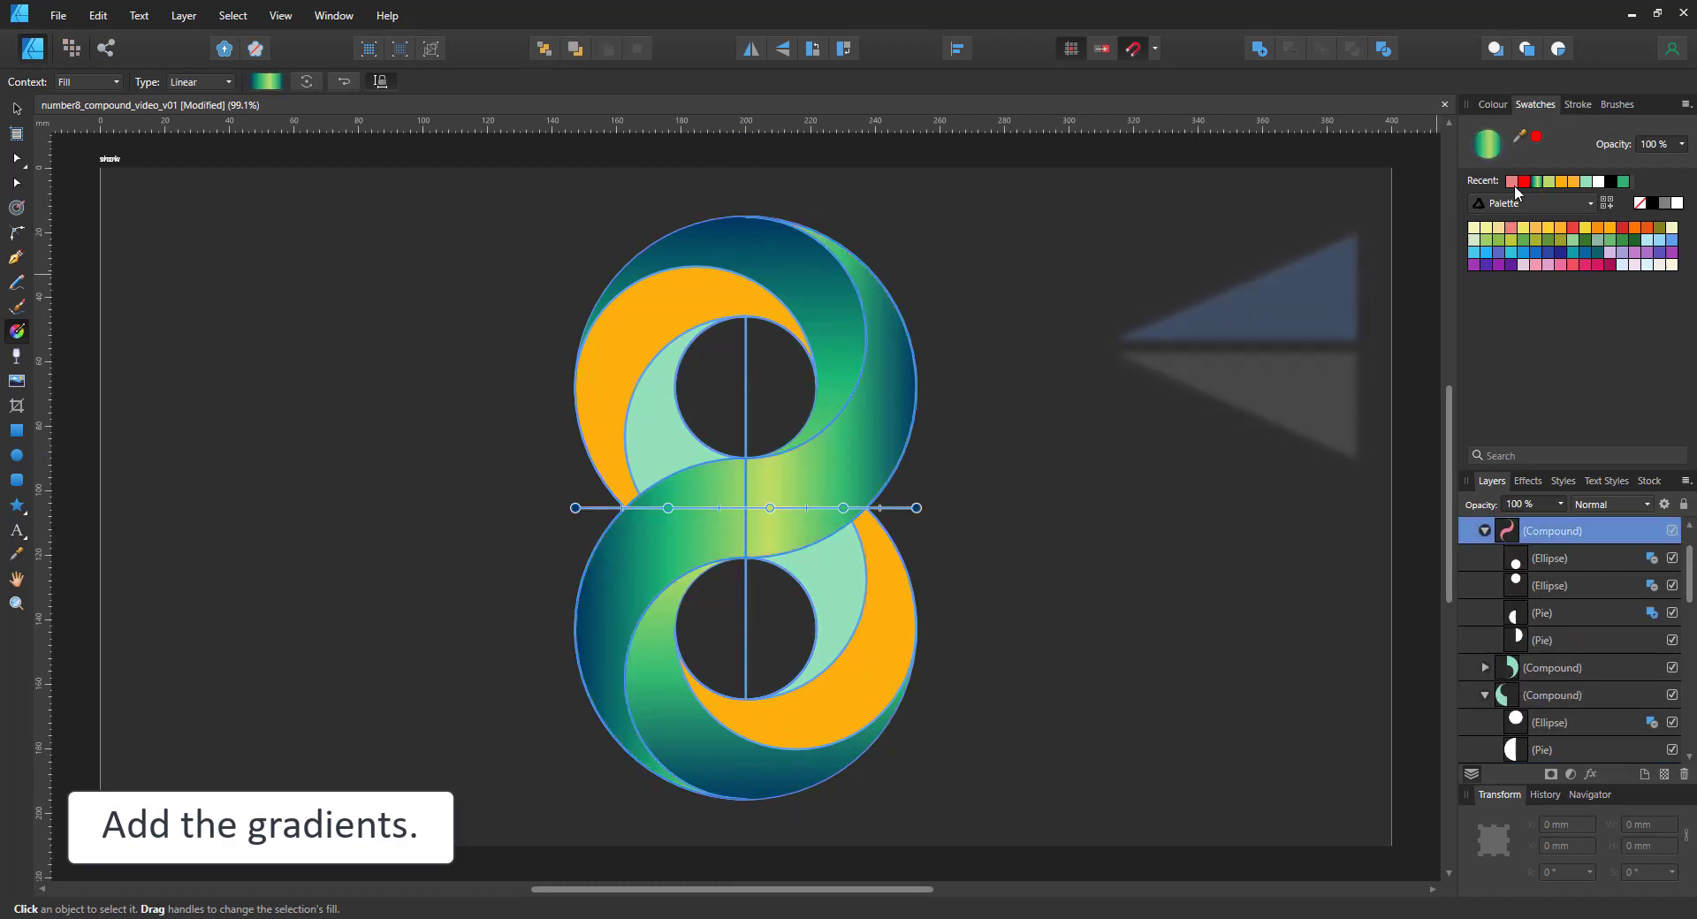
pyautogui.moveTo(917, 508); pyautogui.dragTo(945, 216)
pyautogui.moveTo(575, 507); pyautogui.dragTo(576, 759)
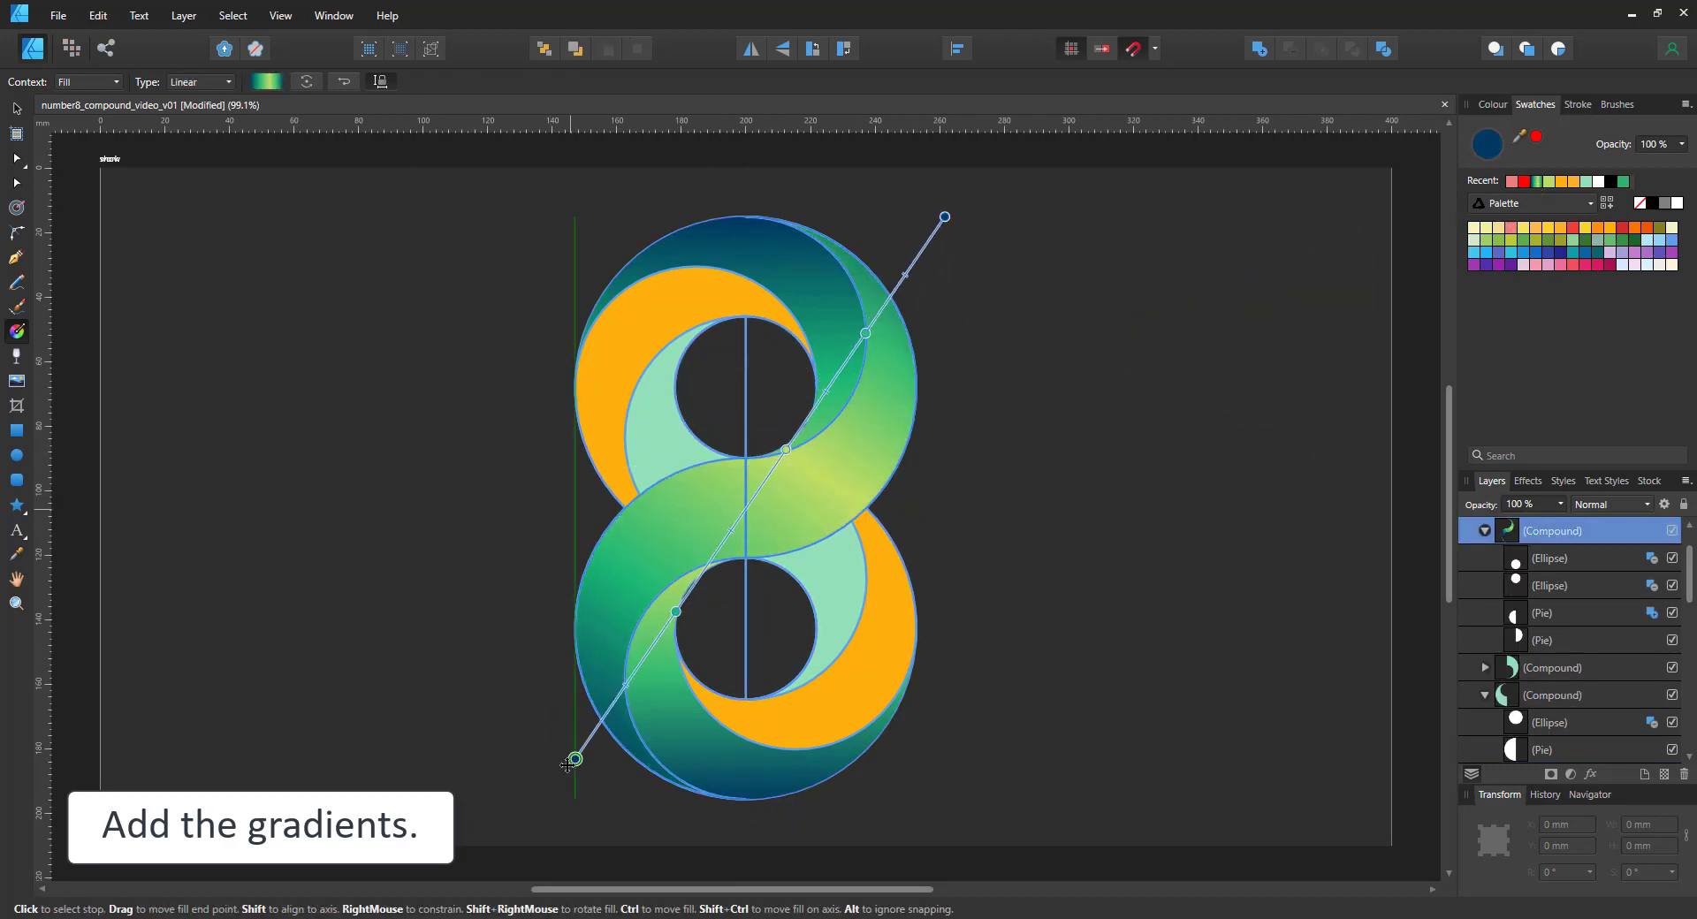
# Step: Fill the upper orange crescent with the gradient, sampling a light green for its end stop
pyautogui.click(654, 323)
pyautogui.click(1538, 182)
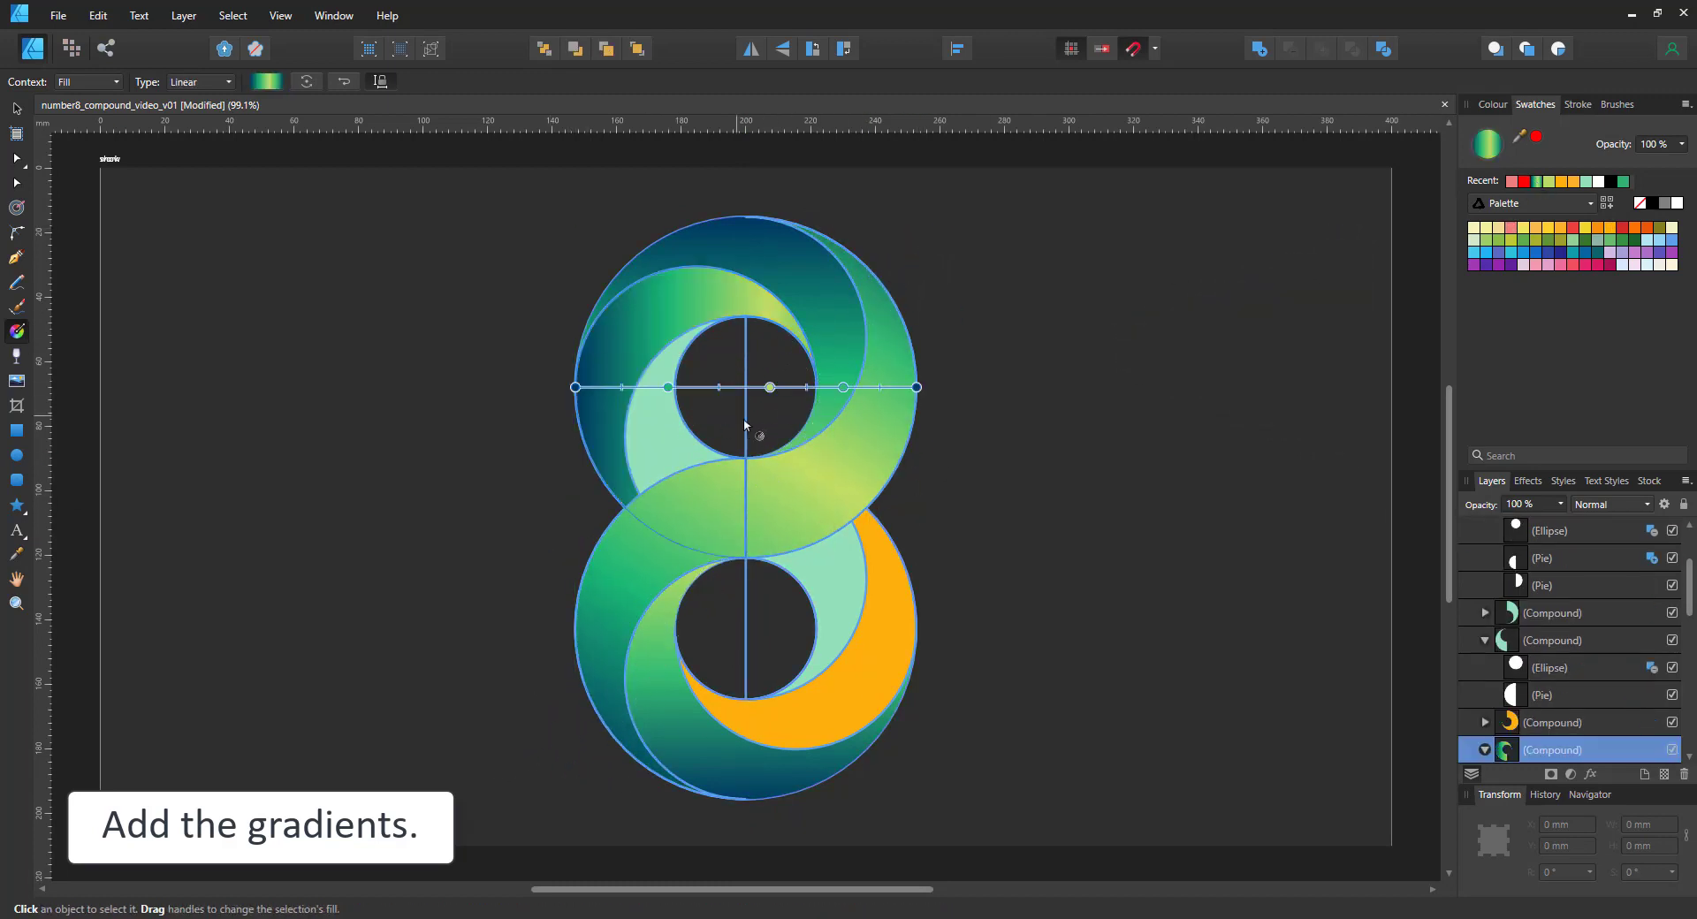
pyautogui.click(917, 387)
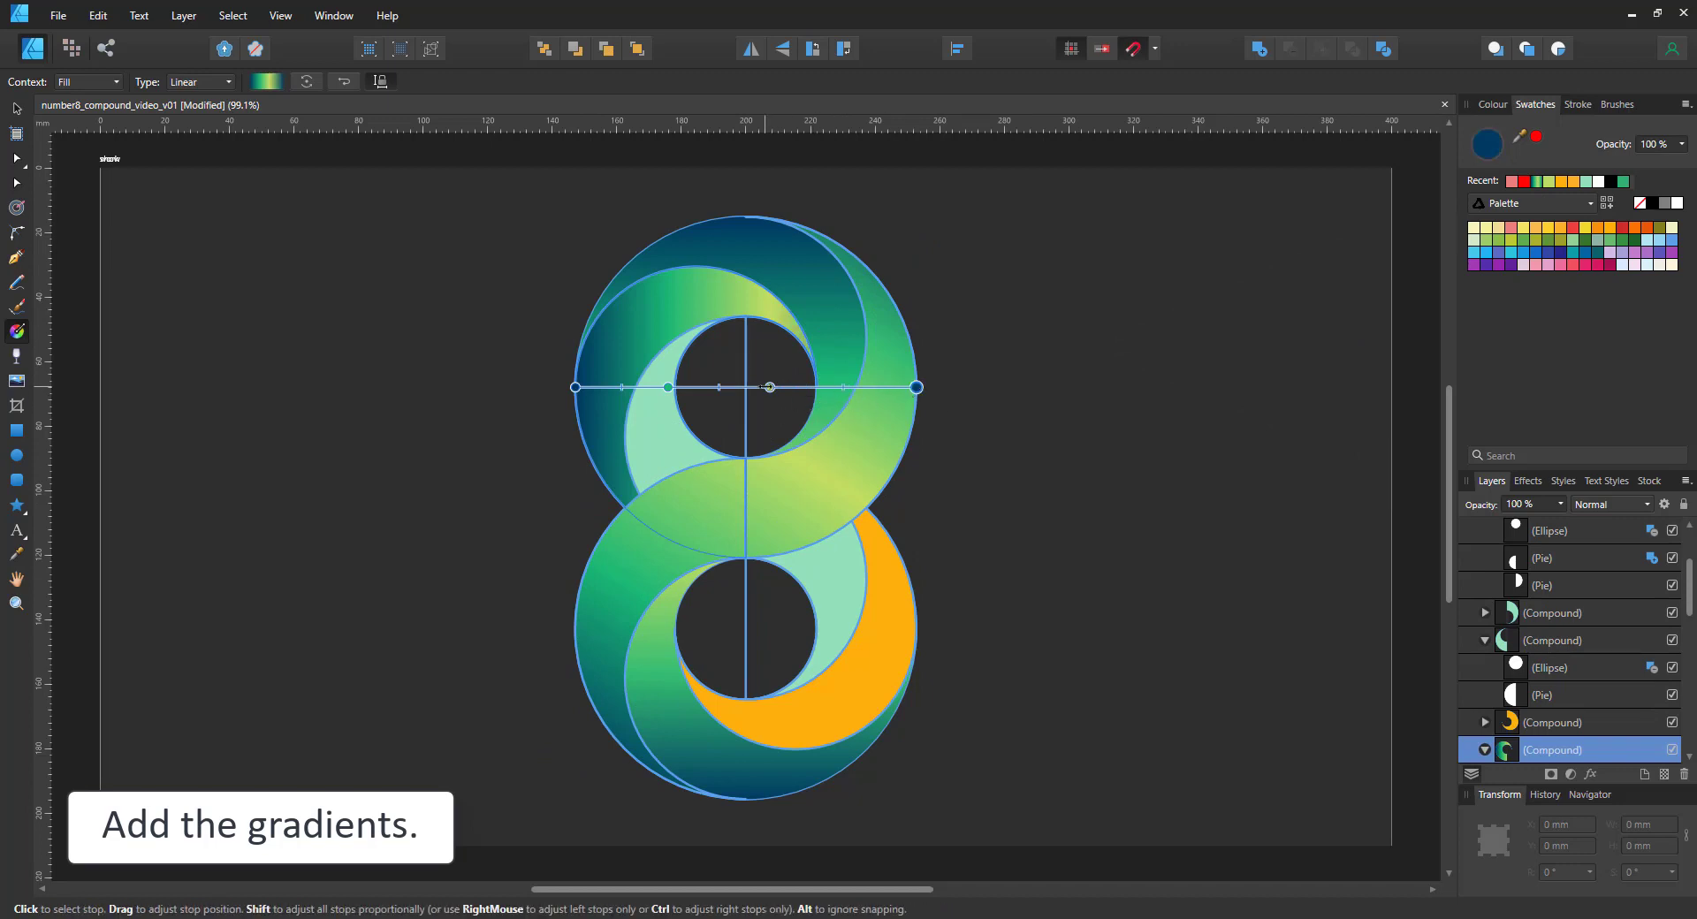
pyautogui.moveTo(769, 387)
pyautogui.mouseDown()
pyautogui.moveTo(846, 442)
pyautogui.moveTo(770, 387)
pyautogui.mouseUp()
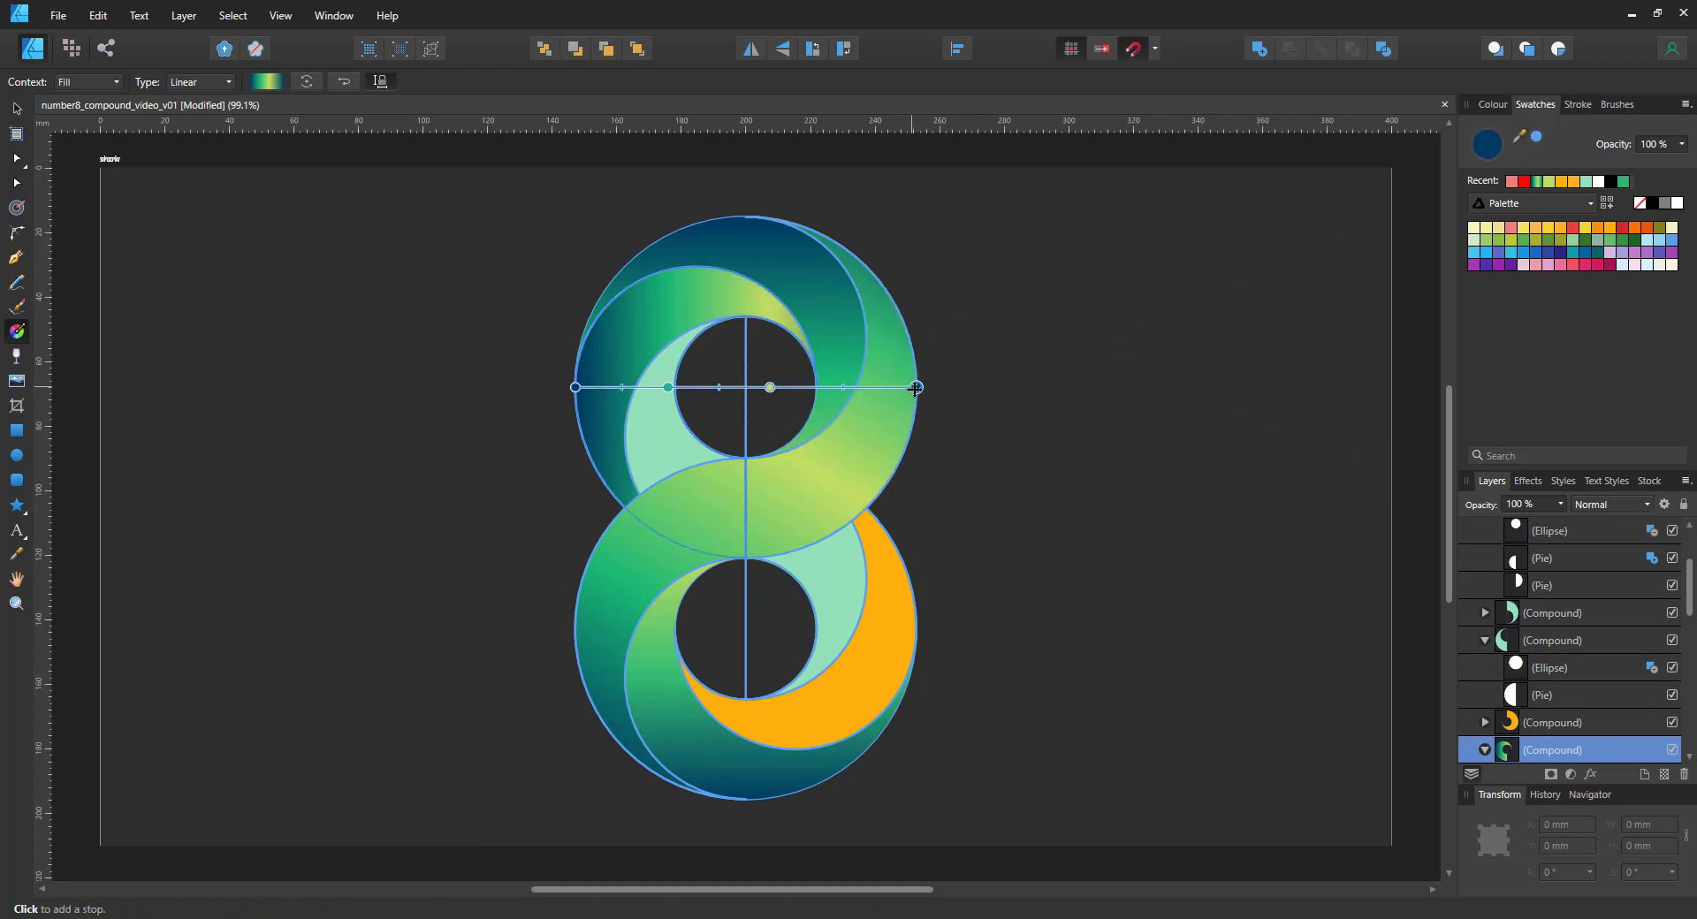
pyautogui.click(1493, 104)
pyautogui.moveTo(1519, 136); pyautogui.dragTo(769, 305)
# Step: Reposition the upper orange crescent's gradient stops and give the lower orange crescent the gradient
pyautogui.moveTo(767, 387); pyautogui.dragTo(667, 387)
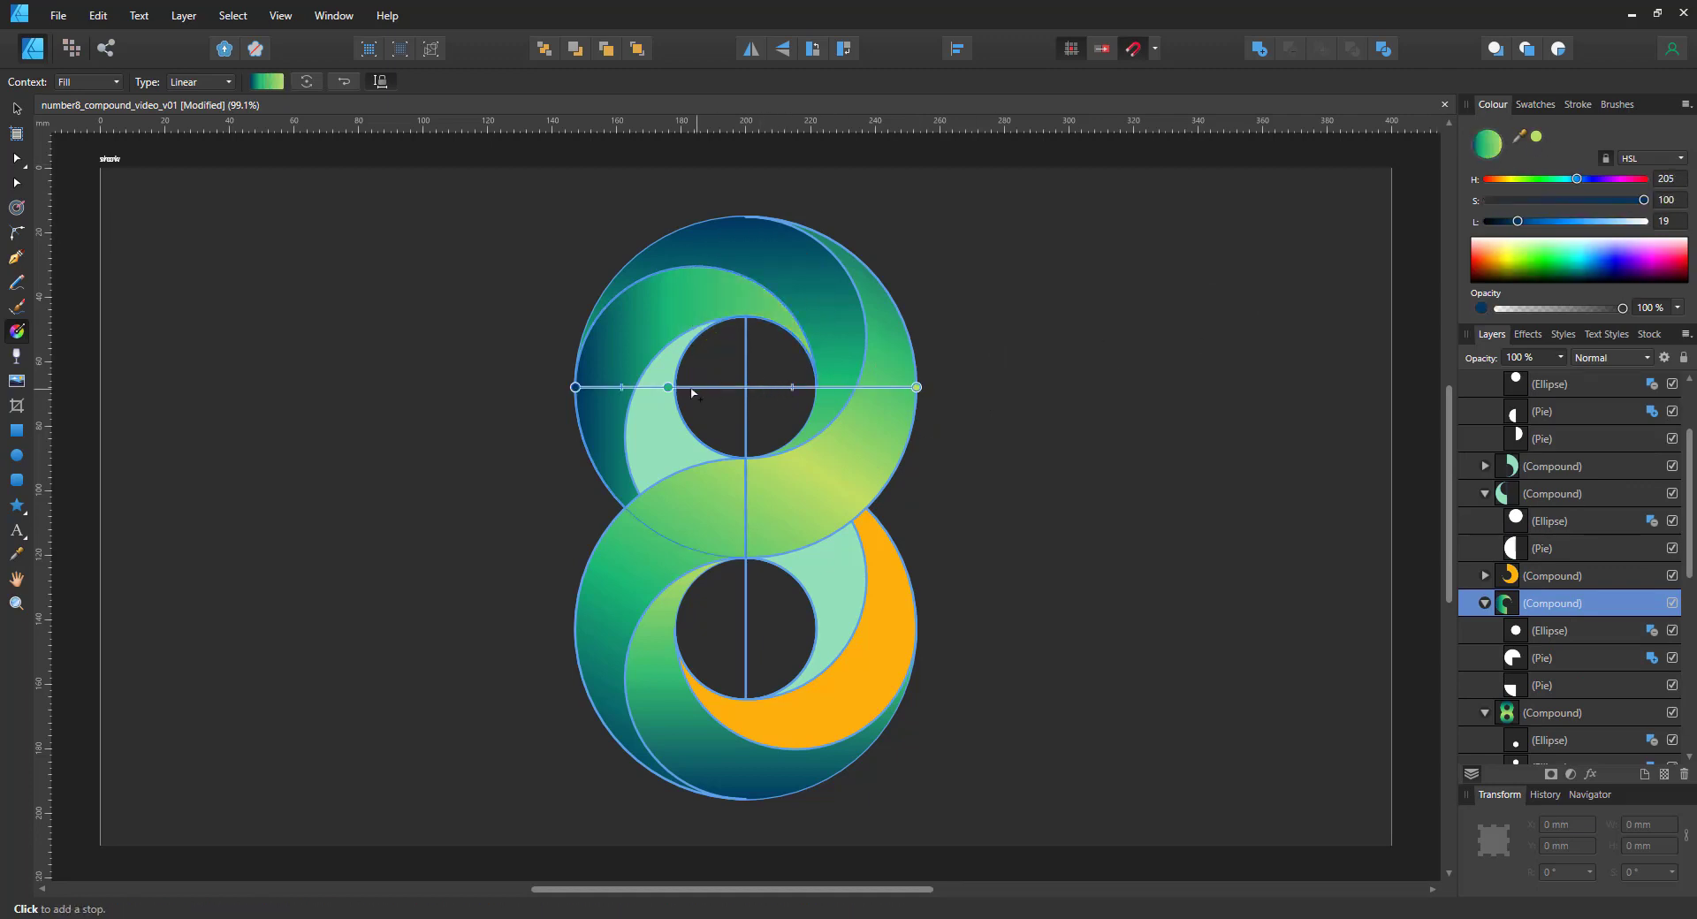
pyautogui.moveTo(916, 387); pyautogui.dragTo(704, 506)
pyautogui.moveTo(616, 285); pyautogui.dragTo(866, 722)
pyautogui.click(901, 648)
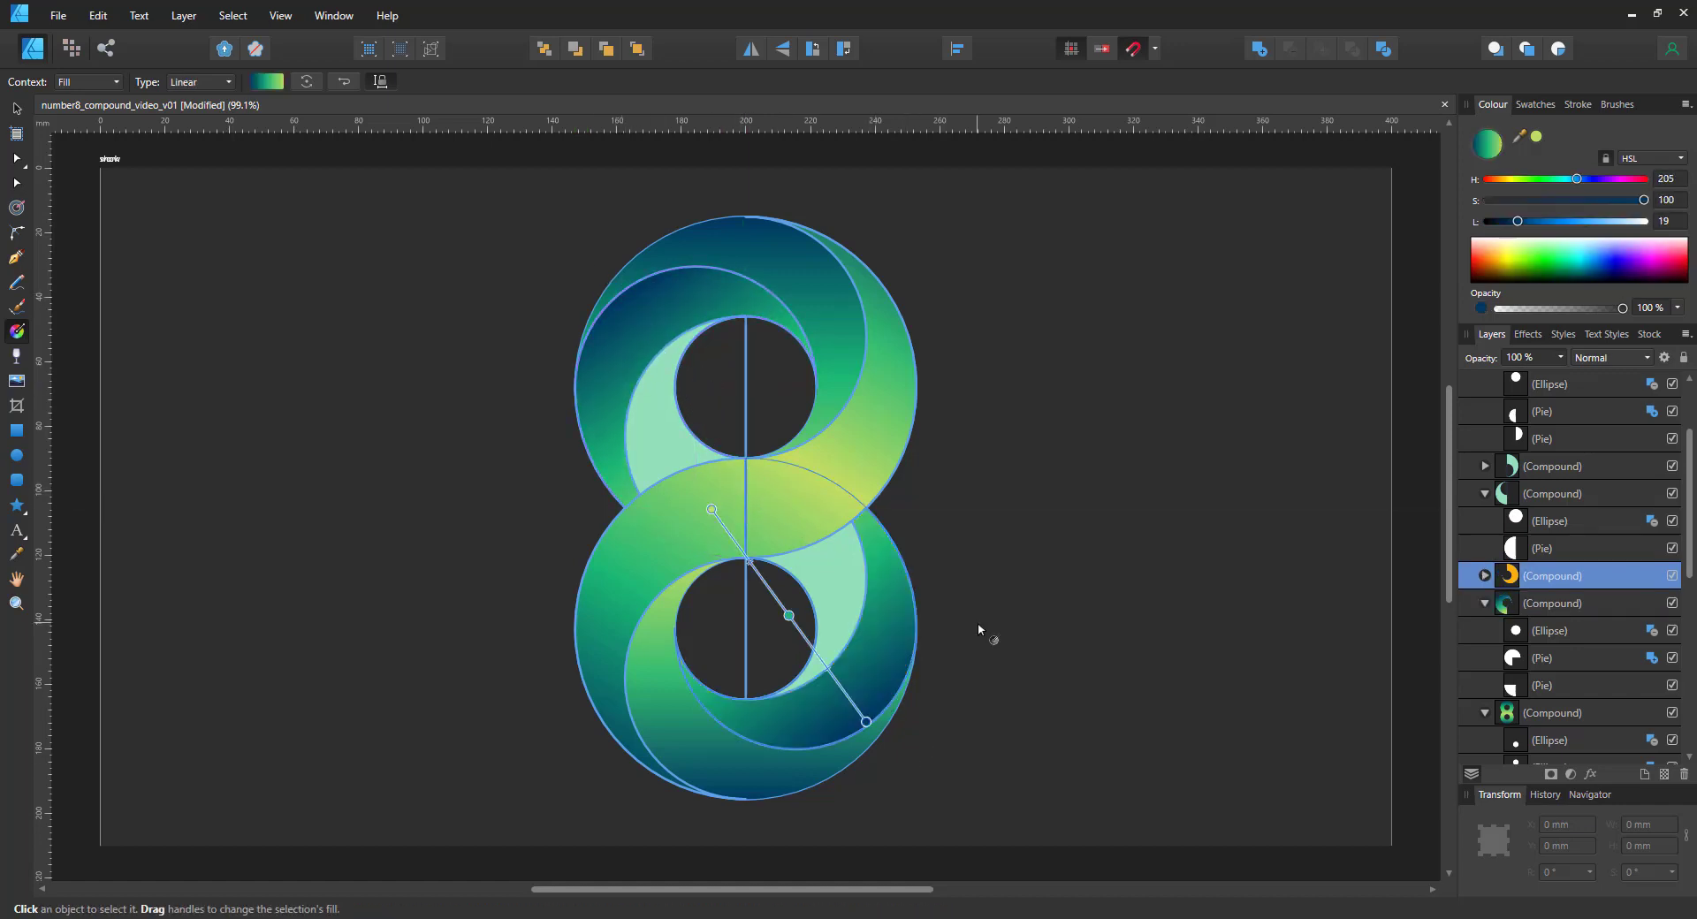
# Step: Draw a short diagonal gradient across the upper mint crescent
pyautogui.click(675, 425)
pyautogui.moveTo(651, 363); pyautogui.dragTo(796, 525)
pyautogui.moveTo(651, 364); pyautogui.dragTo(656, 330)
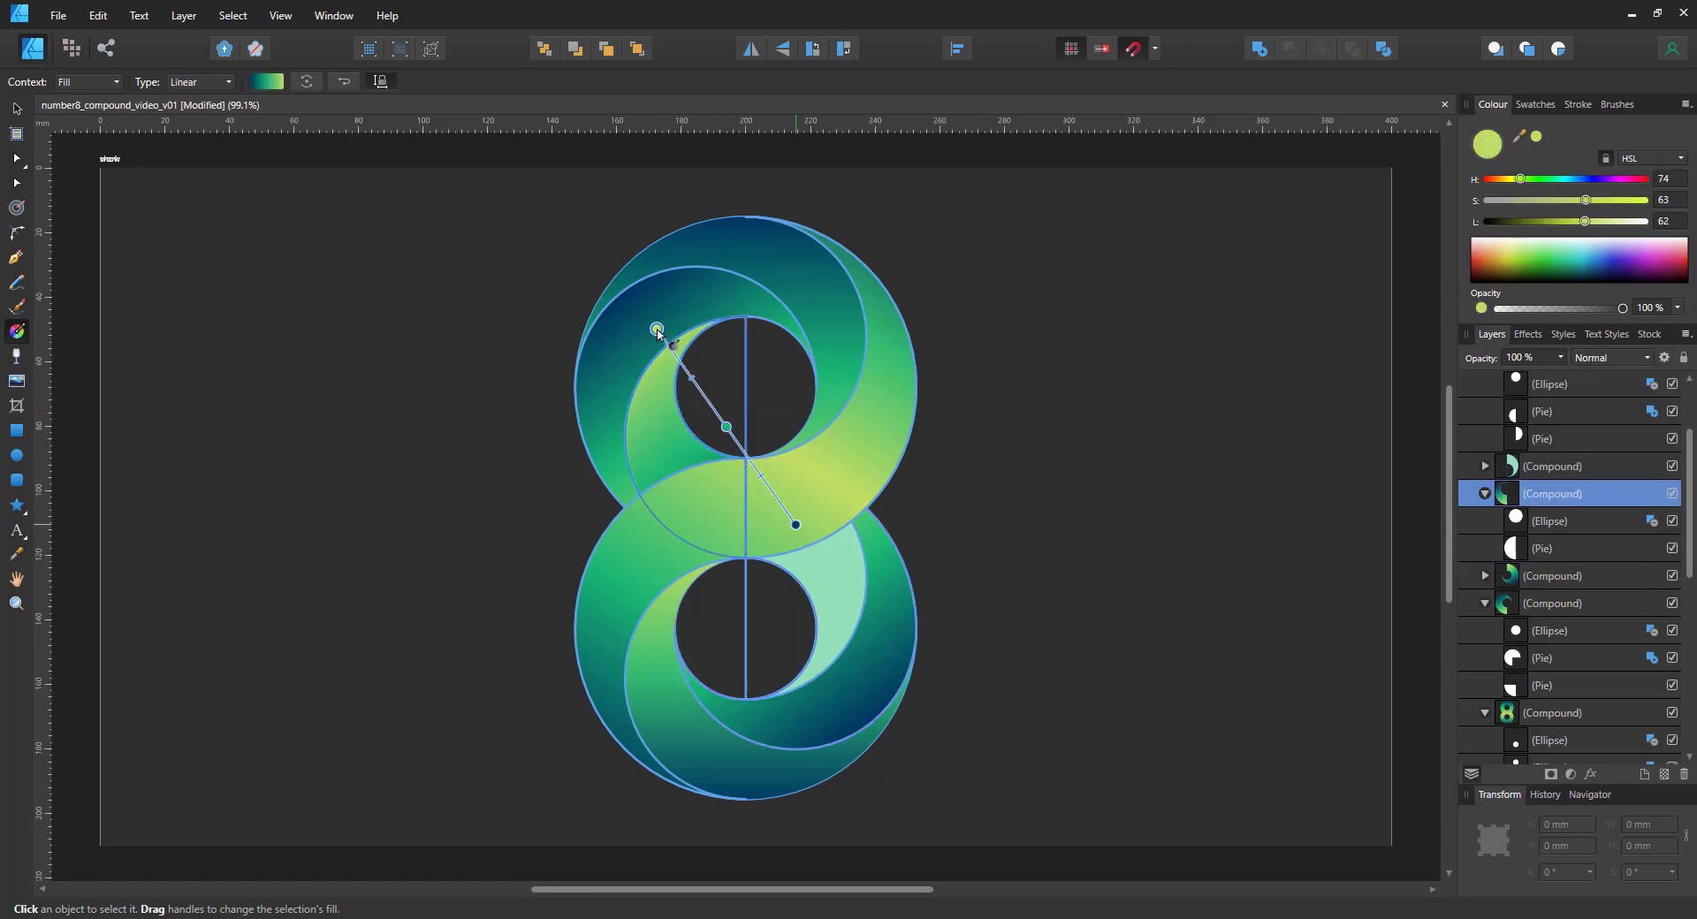
pyautogui.moveTo(796, 524); pyautogui.dragTo(750, 517)
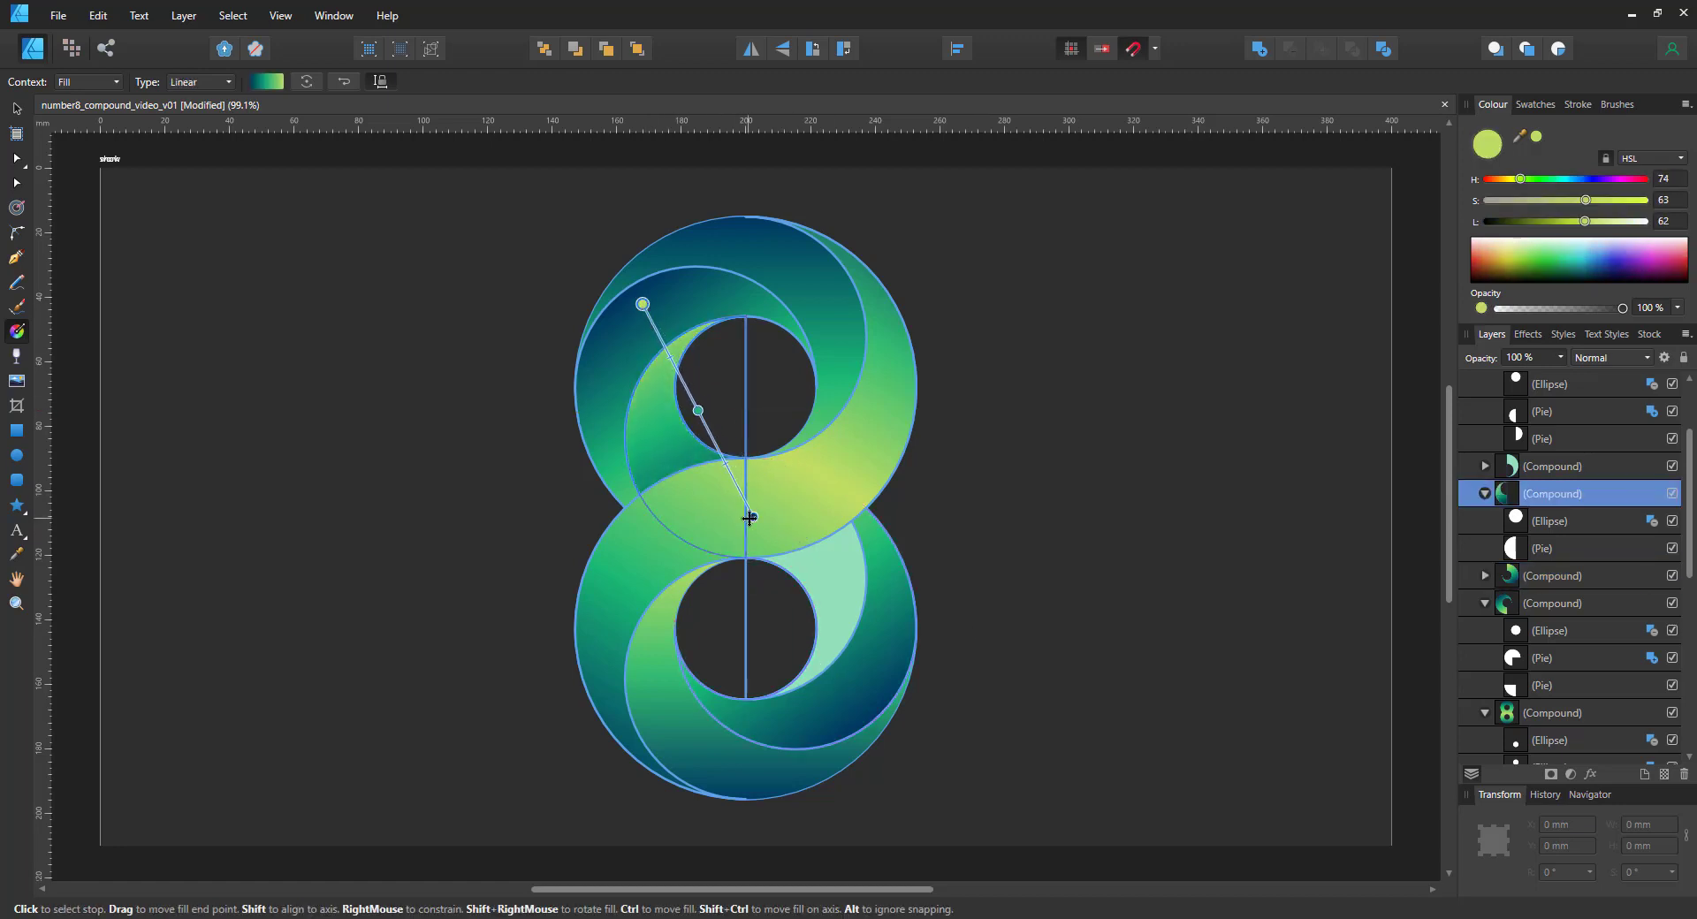
# Step: Paste the gradient fill onto the lower mint crescent and the 8 shape, then deselect
pyautogui.click(849, 591)
pyautogui.hotkey('ctrl', 'shift', 'v')
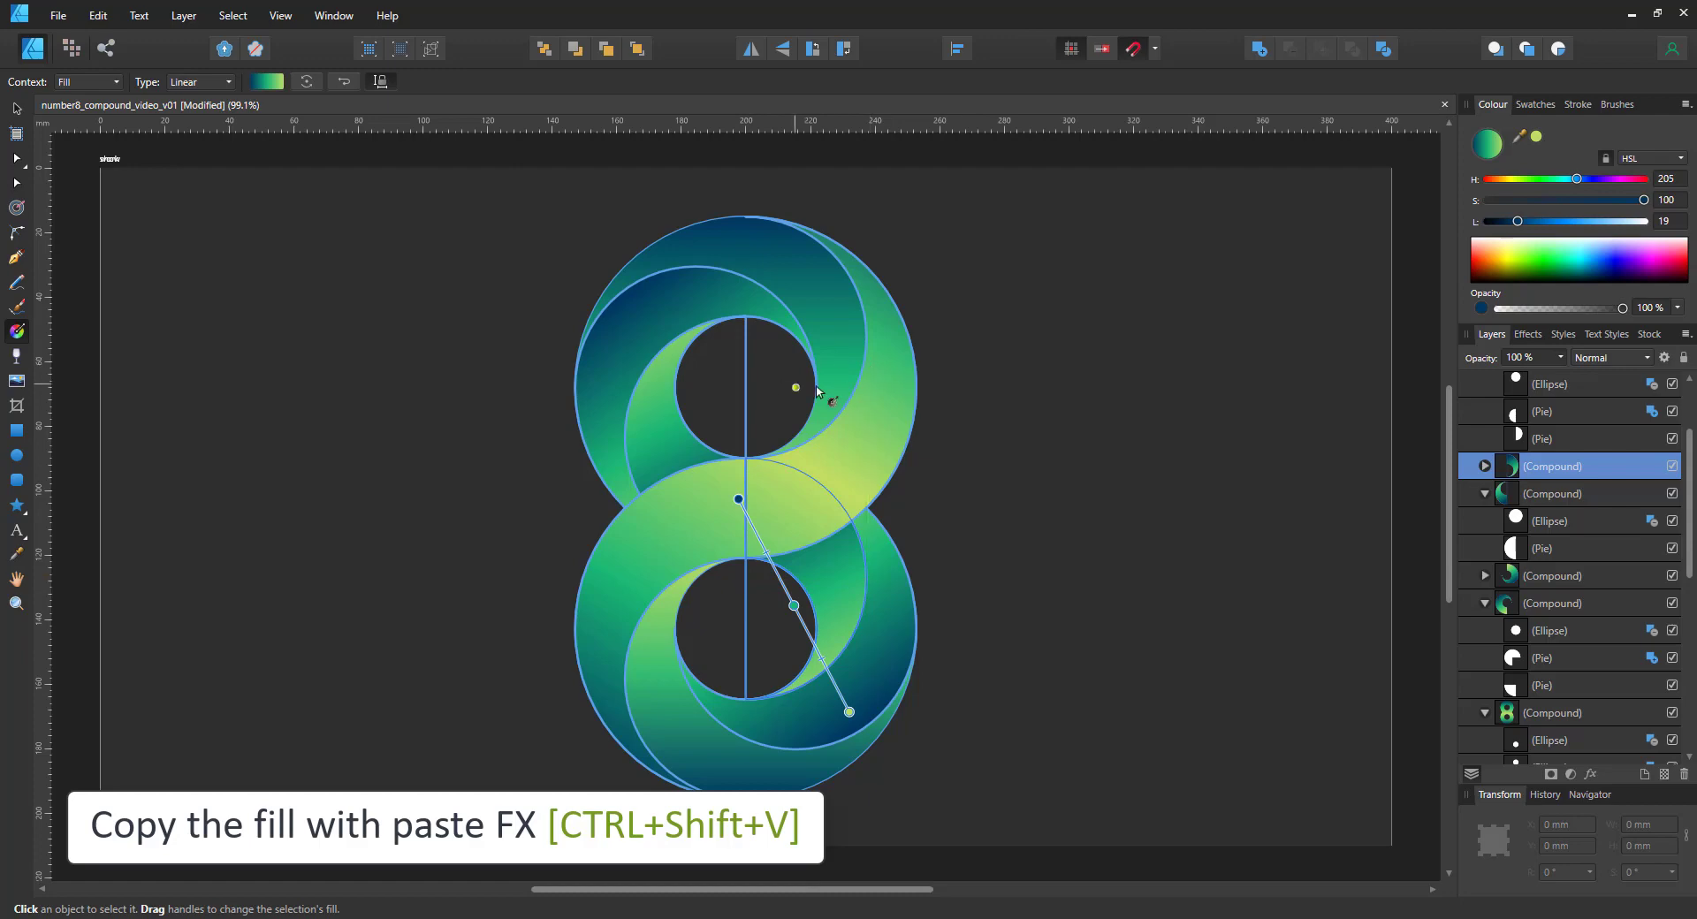
pyautogui.click(776, 270)
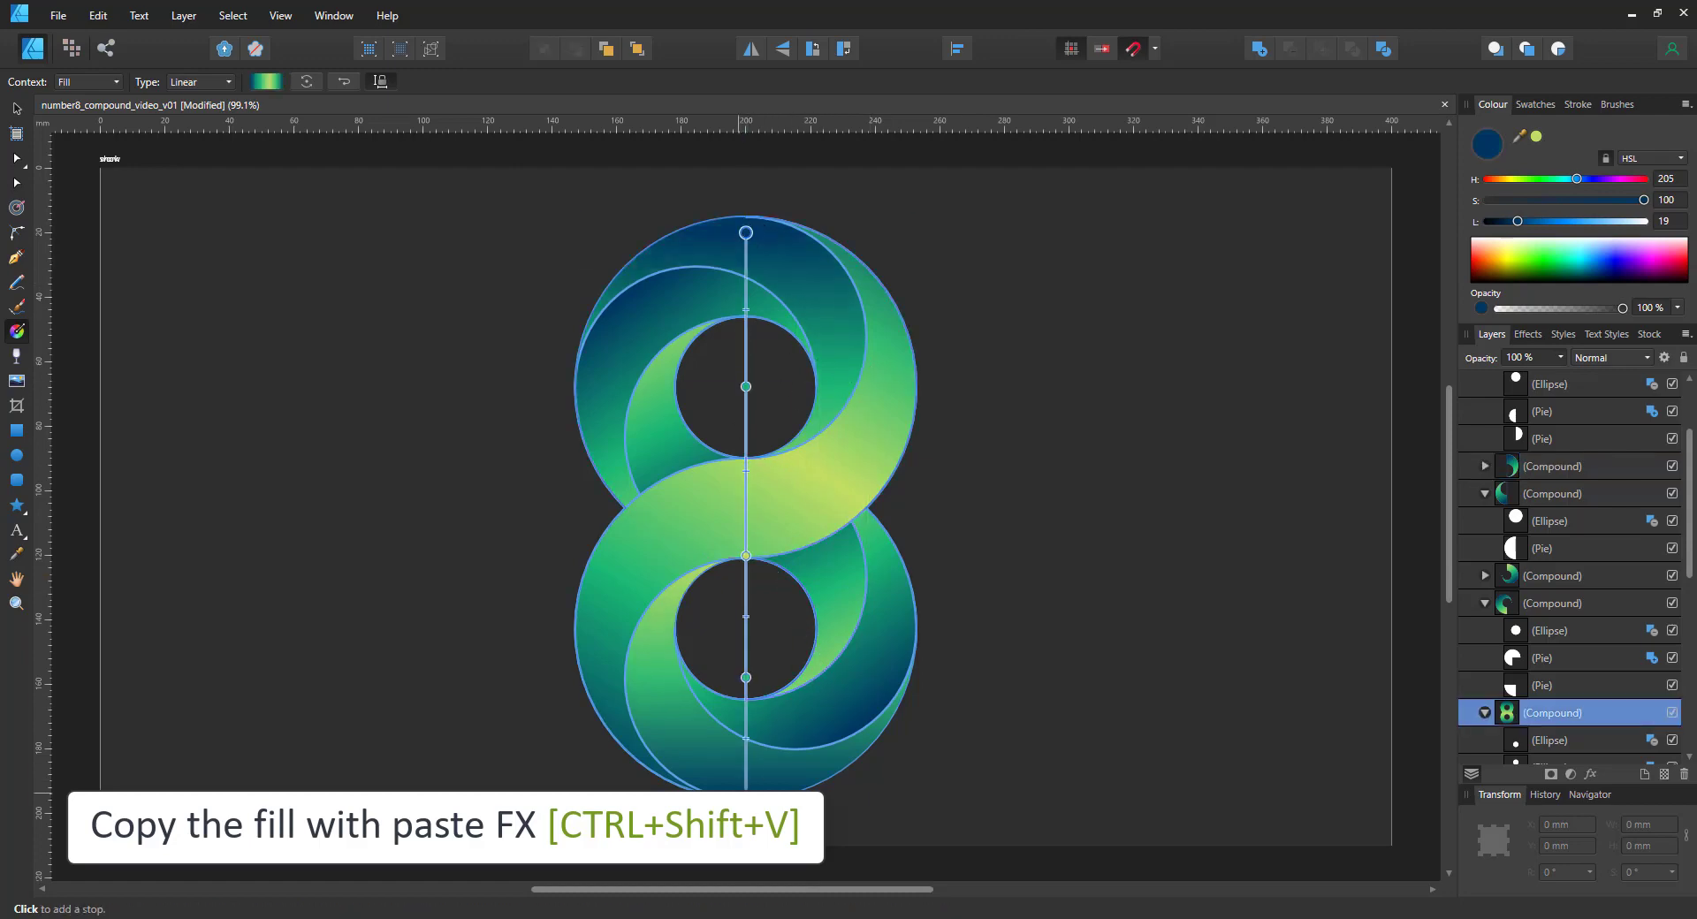
pyautogui.hotkey('ctrl', 'shift', 'v')
pyautogui.click(16, 108)
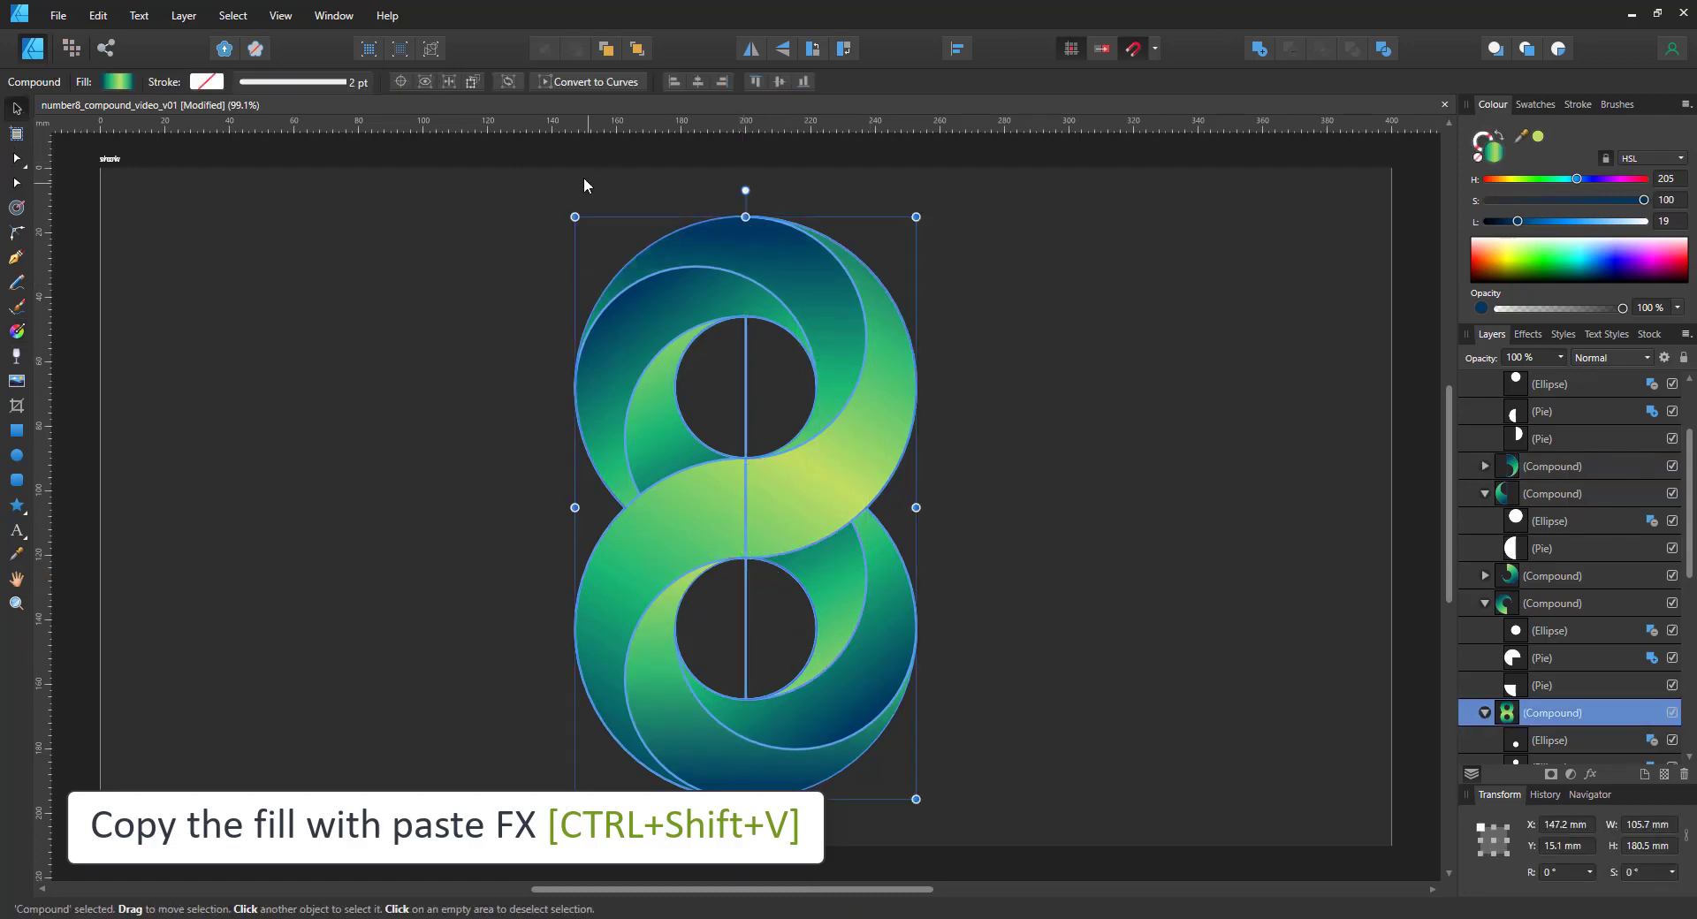
pyautogui.moveTo(548, 146); pyautogui.dragTo(1043, 882)
pyautogui.click(432, 662)
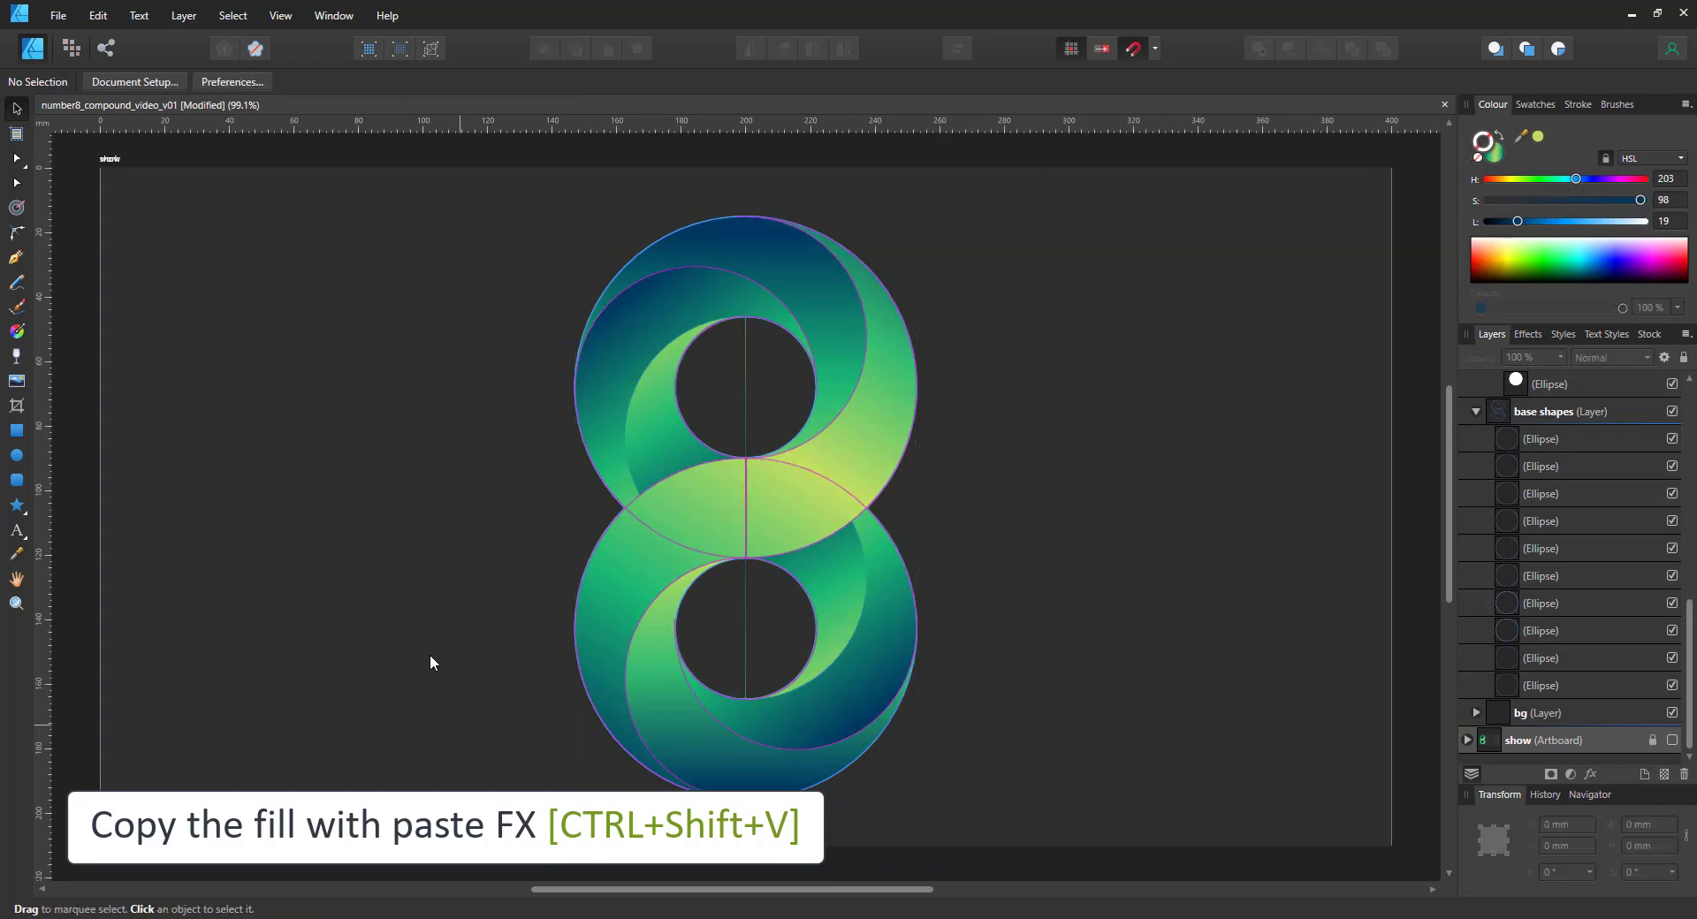